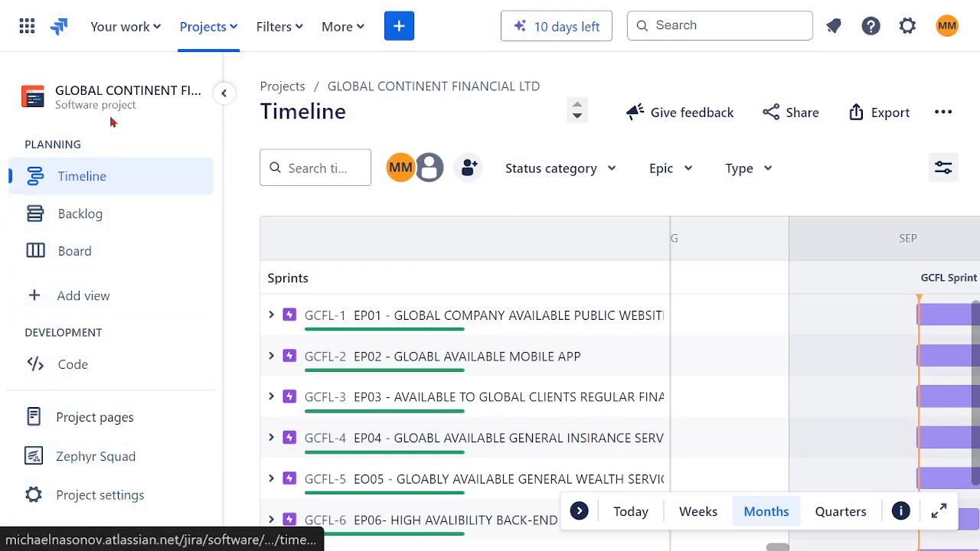
# Open the project's issue type settings and look over the Bug type's description and context fields and its additional options.
pyautogui.click(88, 217)
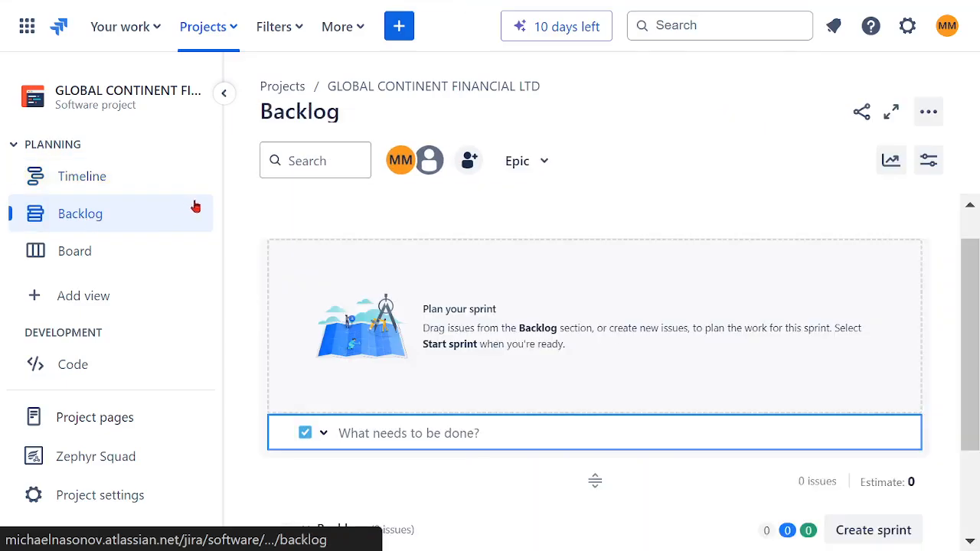
pyautogui.click(119, 498)
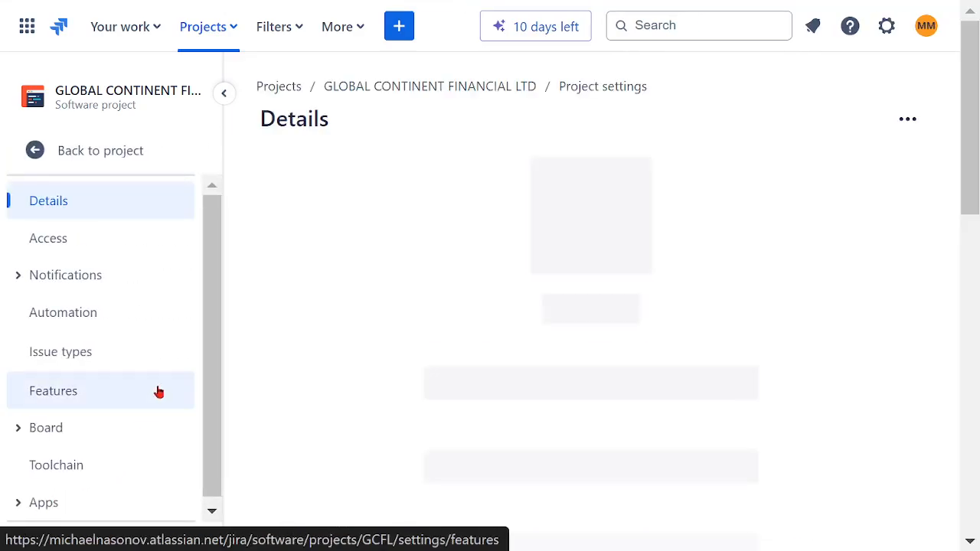
pyautogui.click(48, 363)
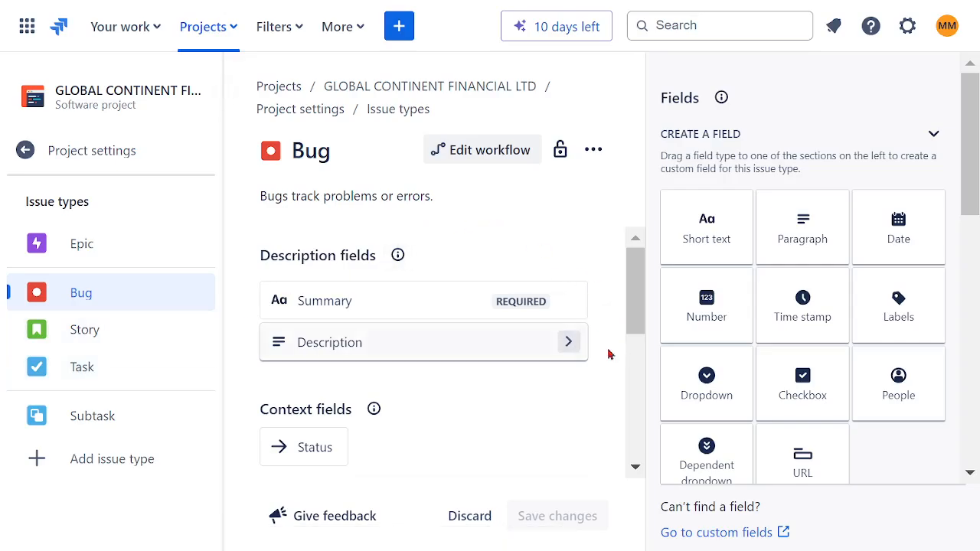
pyautogui.moveTo(635, 299); pyautogui.dragTo(633, 262)
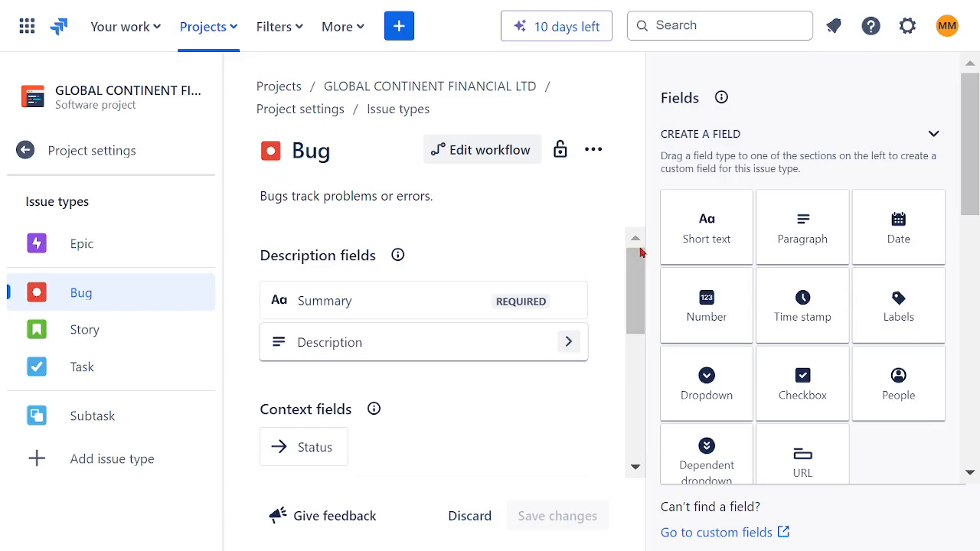
pyautogui.moveTo(641, 277); pyautogui.dragTo(638, 308)
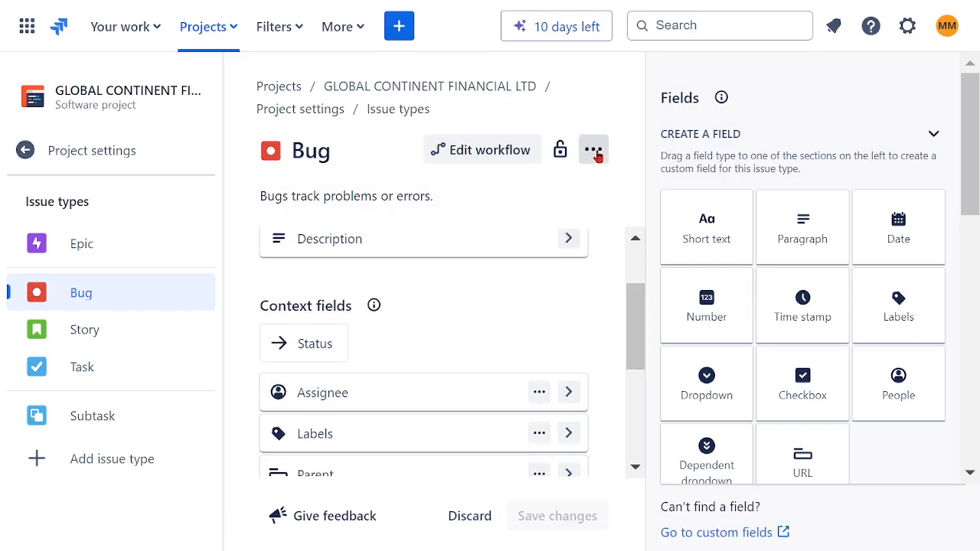
pyautogui.click(594, 152)
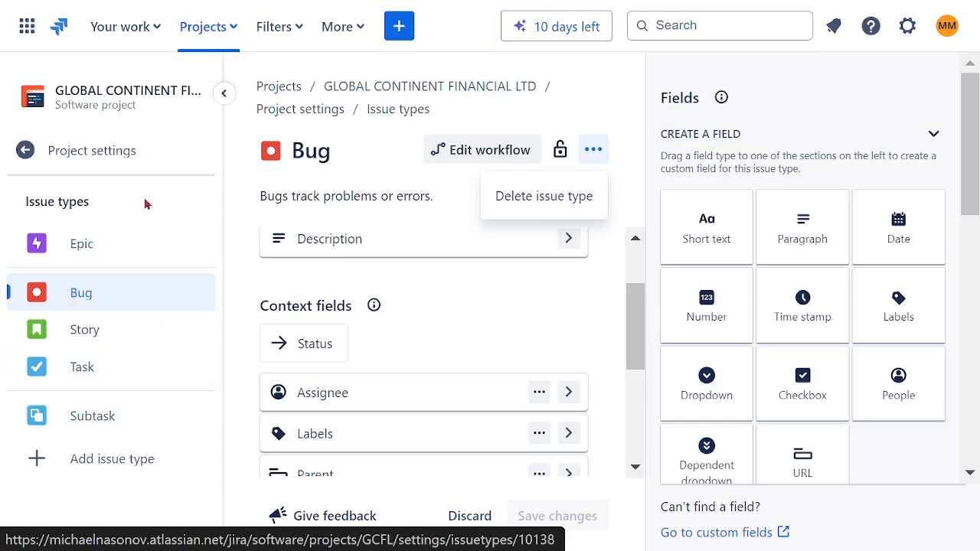
pyautogui.click(111, 463)
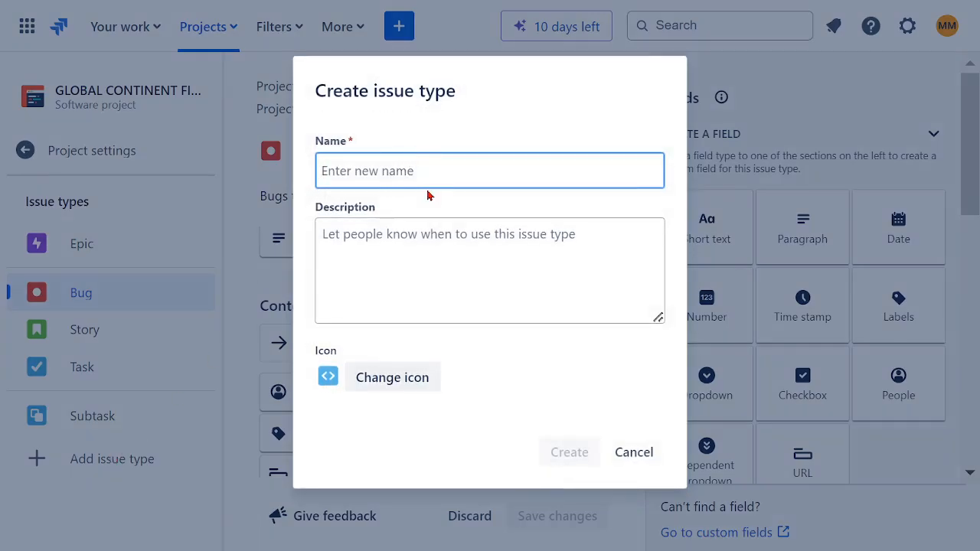
pyautogui.write('CUSTOMIZED ISSUE')
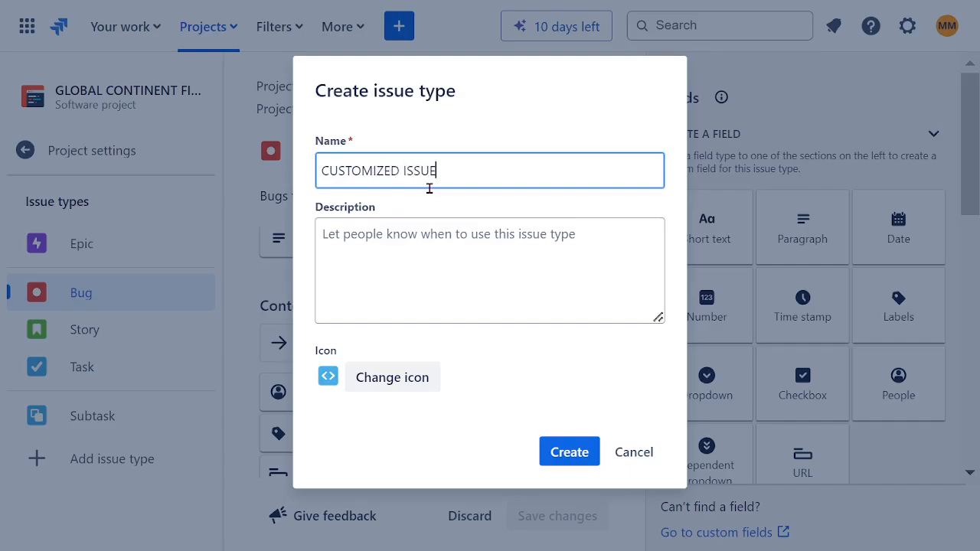
pyautogui.moveTo(469, 172); pyautogui.dragTo(280, 180)
pyautogui.hotkey('ctrl', 'c')
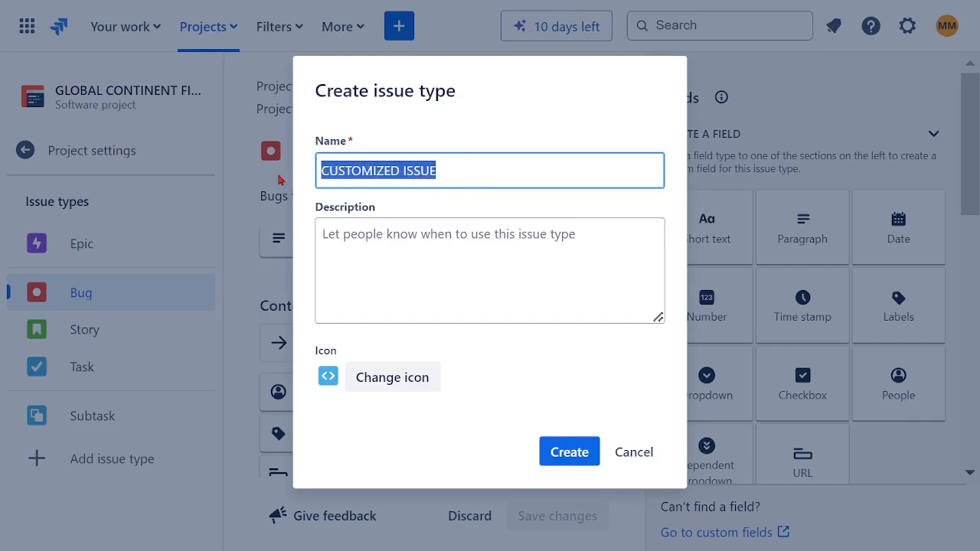
pyautogui.click(414, 261)
pyautogui.hotkey('ctrl', 'v')
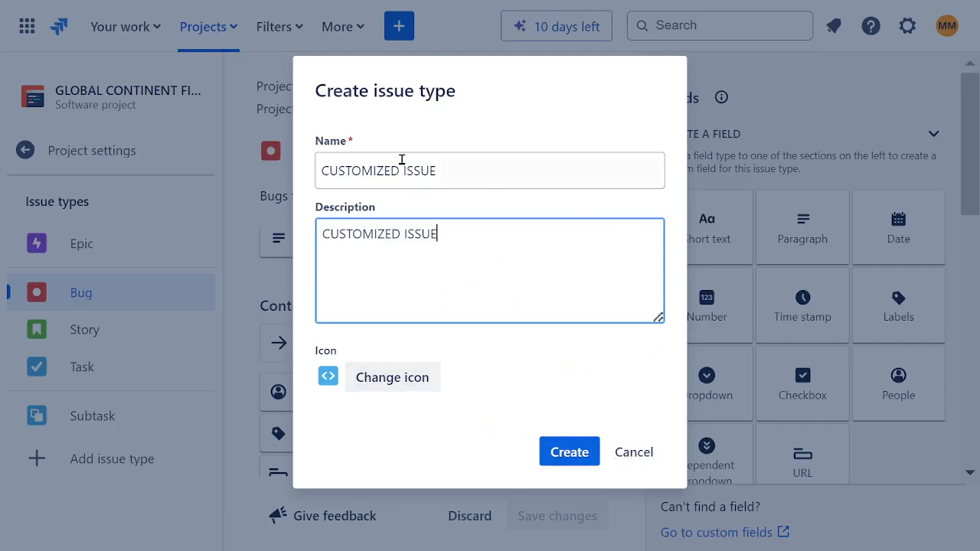
pyautogui.click(632, 455)
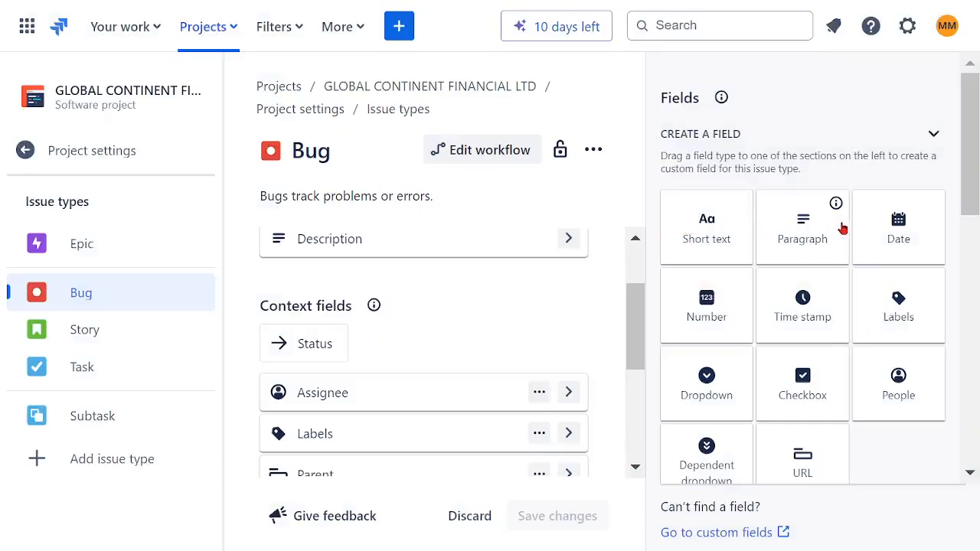
# Review the field types and suggested fields available for the Bug issue type, and return to the project backlog.
pyautogui.scroll(-3, 887, 337)
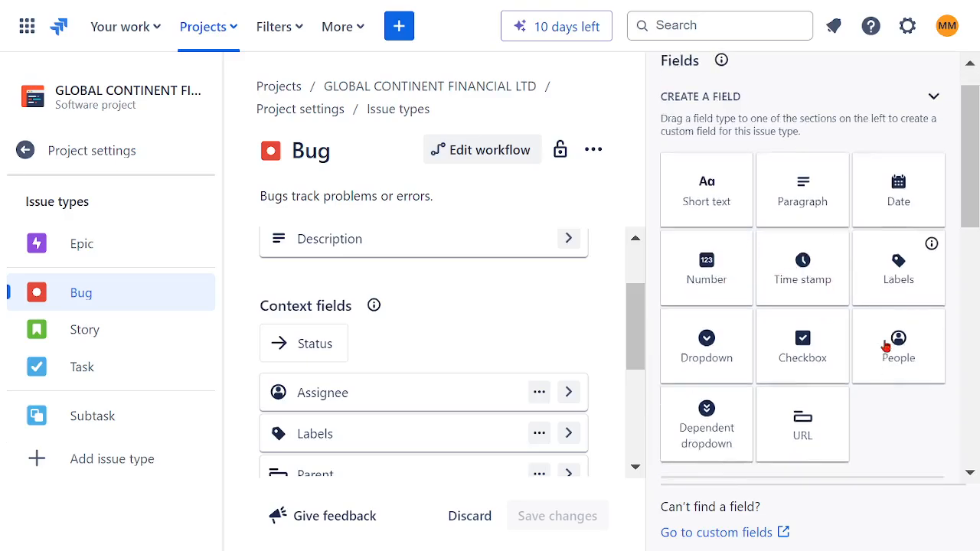
pyautogui.scroll(-5, 842, 306)
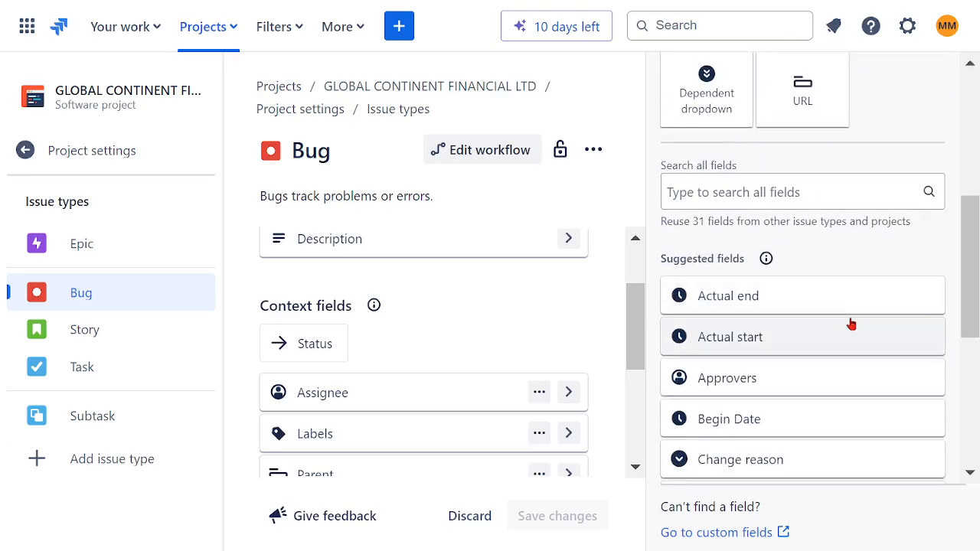
pyautogui.scroll(-3, 851, 325)
pyautogui.scroll(-5, 848, 329)
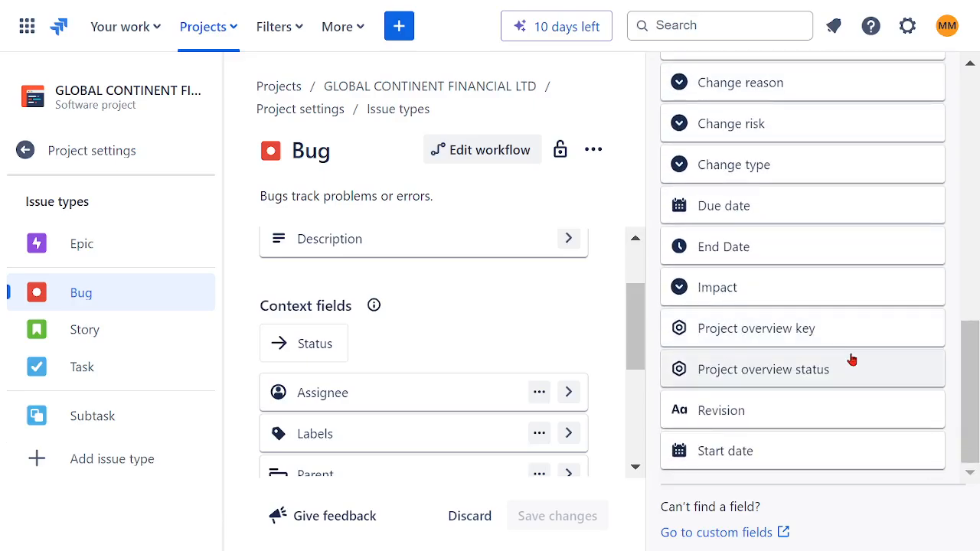
pyautogui.scroll(10, 861, 367)
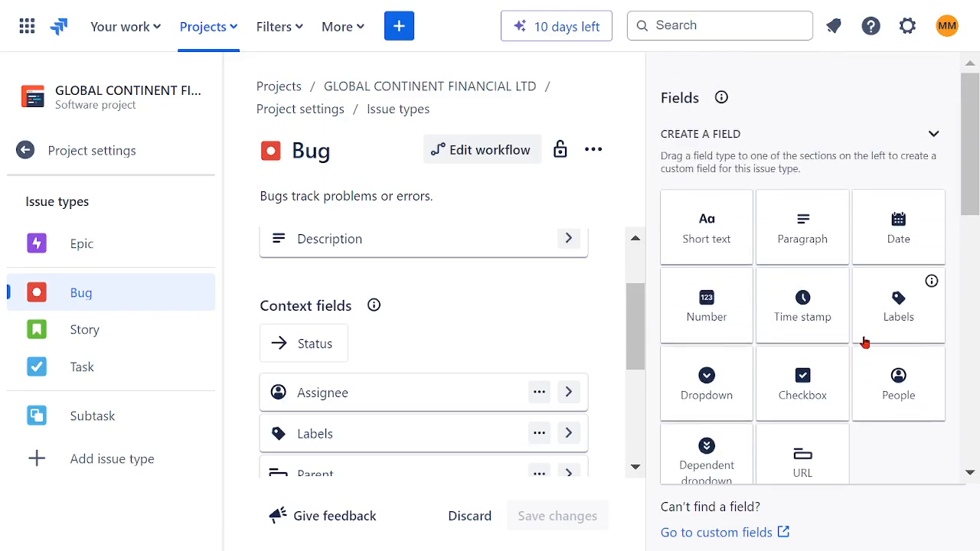
pyautogui.click(85, 153)
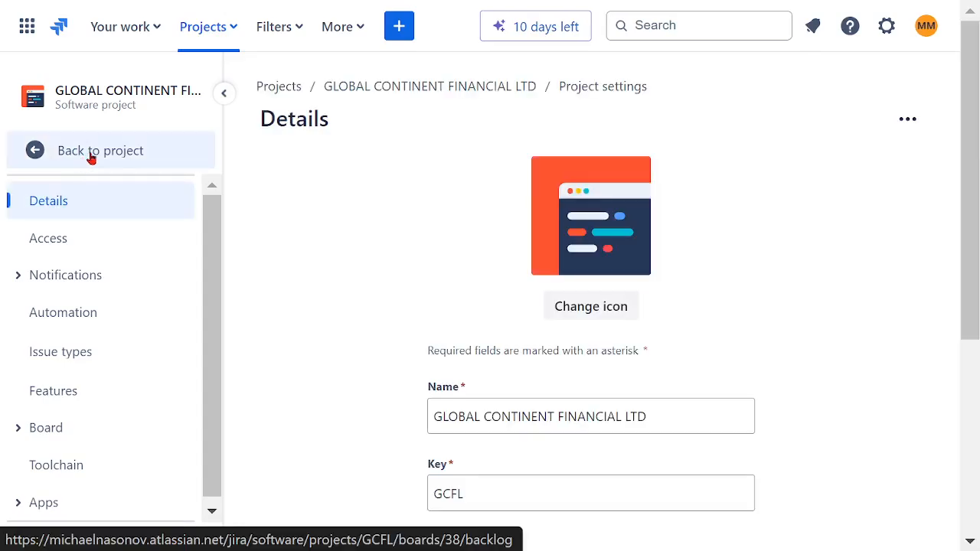
pyautogui.click(90, 153)
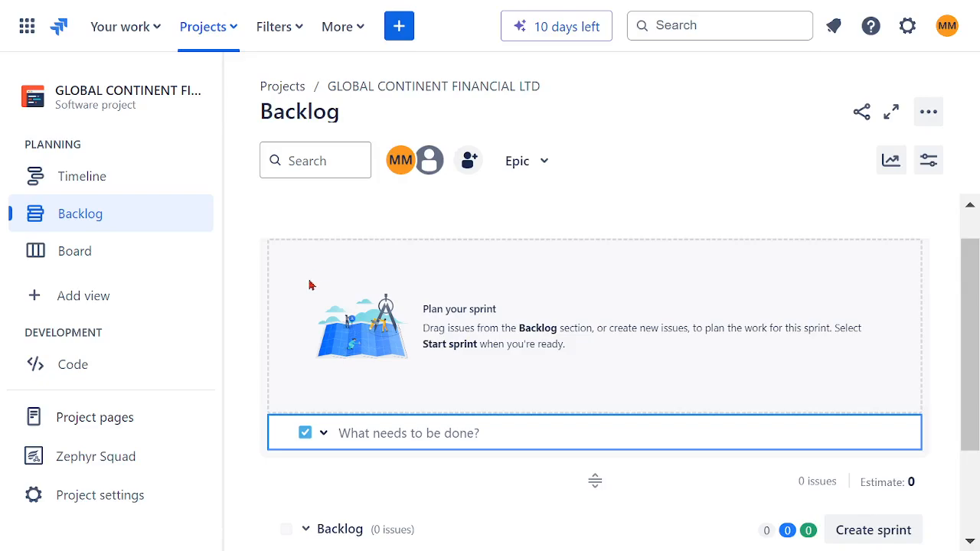
# Start creating a new plan and name it GENERAL FINANCIAL TEST PLAN.
pyautogui.click(360, 35)
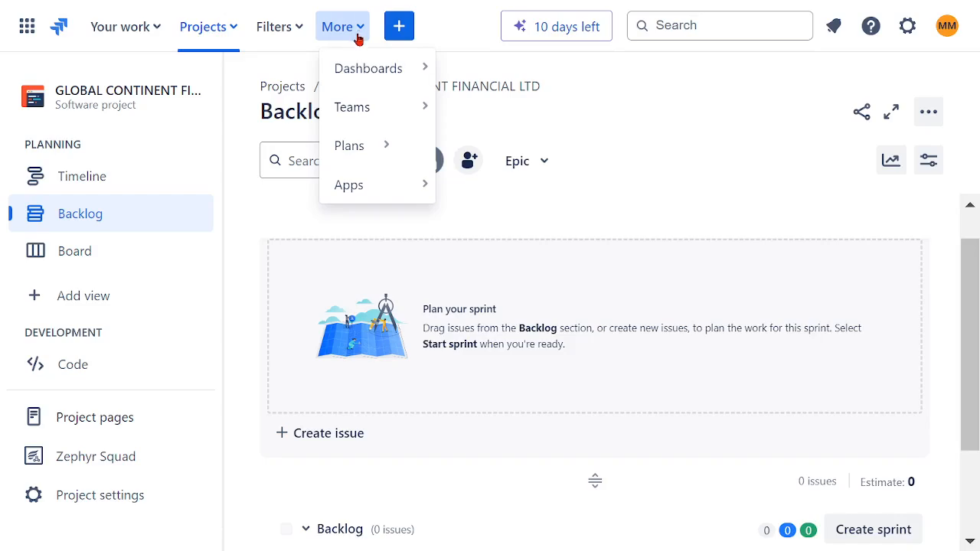
pyautogui.click(361, 151)
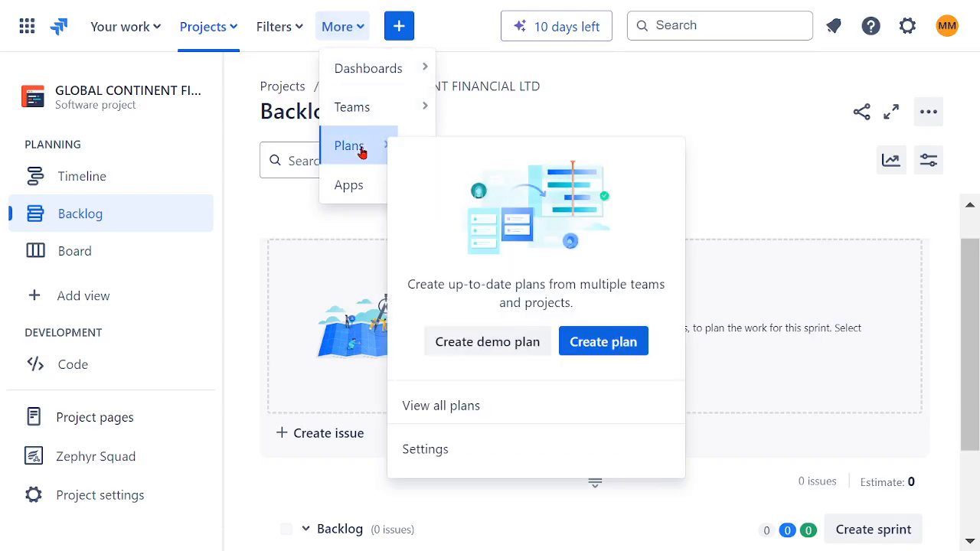
pyautogui.click(346, 185)
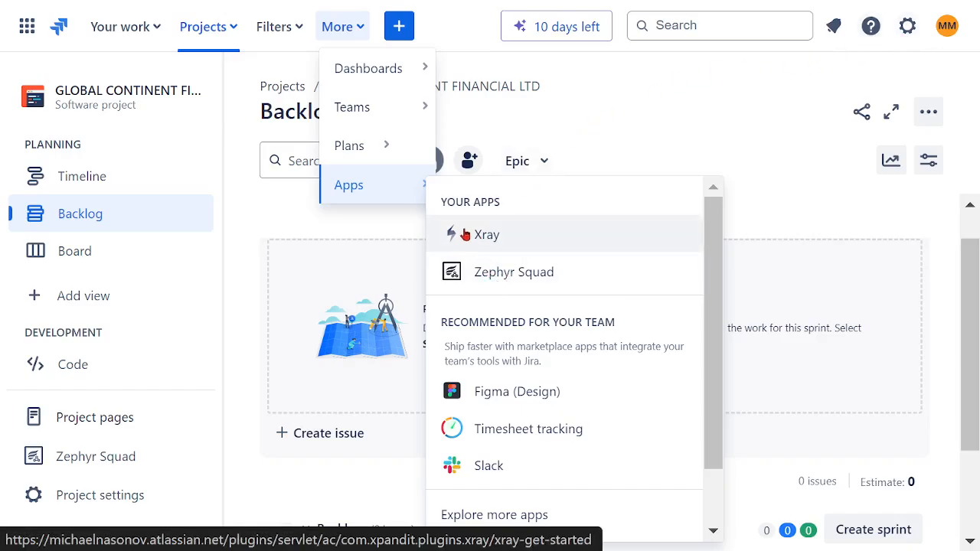
pyautogui.moveTo(386, 155)
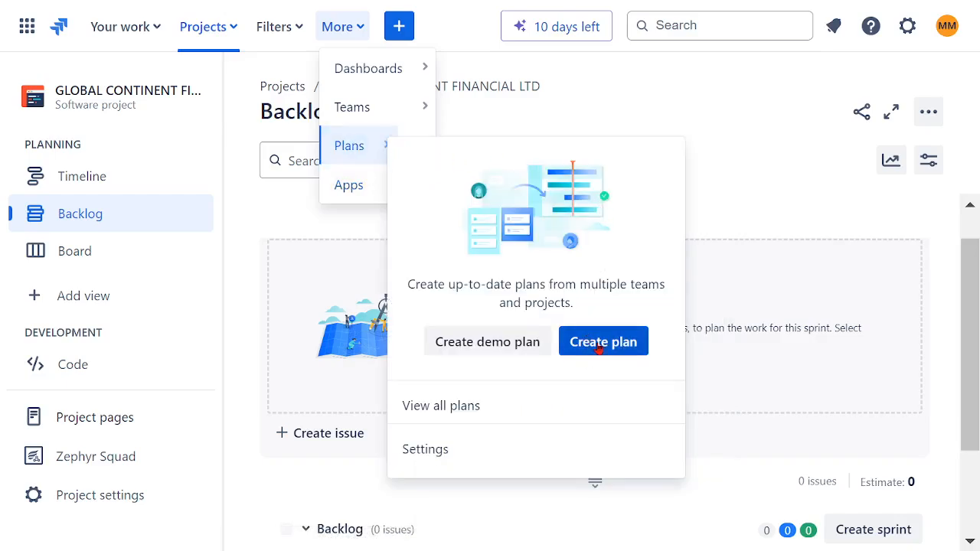
pyautogui.click(580, 329)
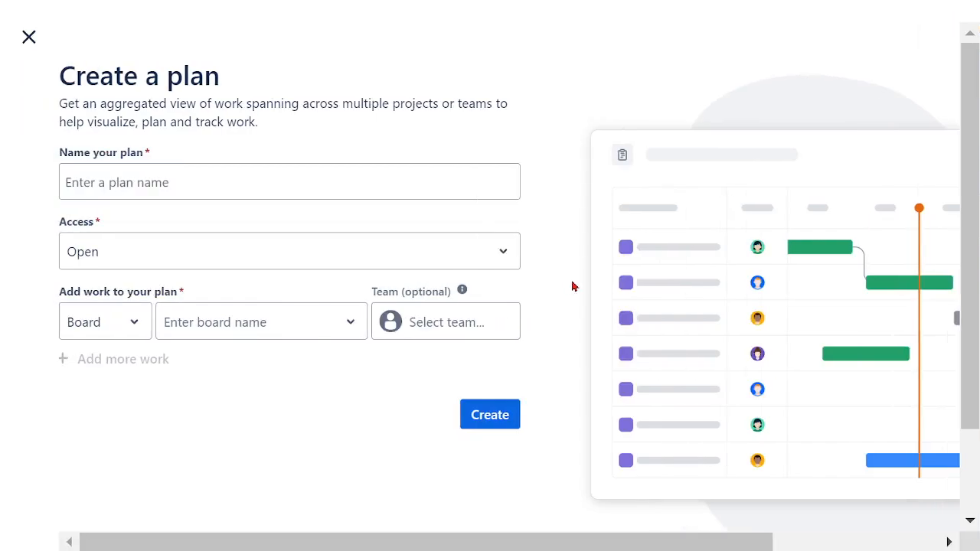
pyautogui.click(305, 179)
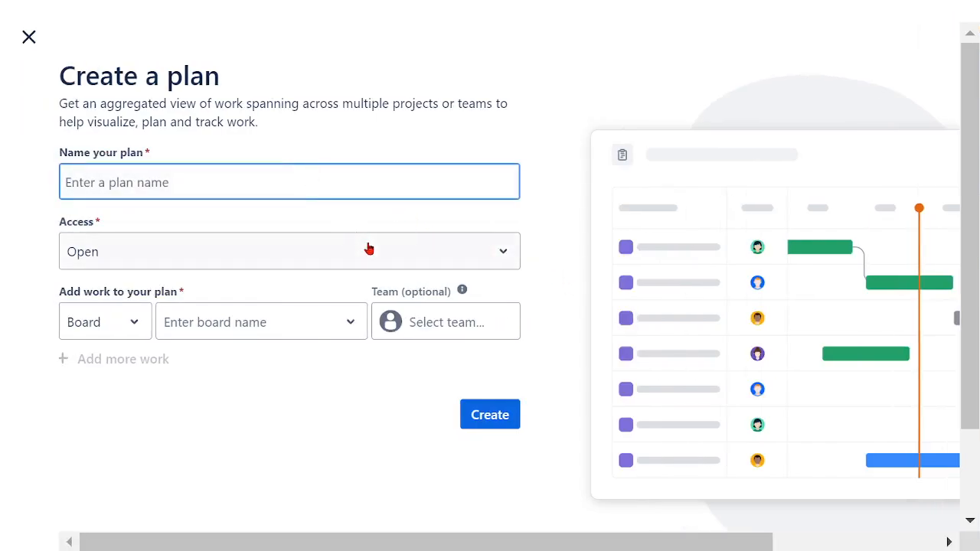
pyautogui.write('GENE')
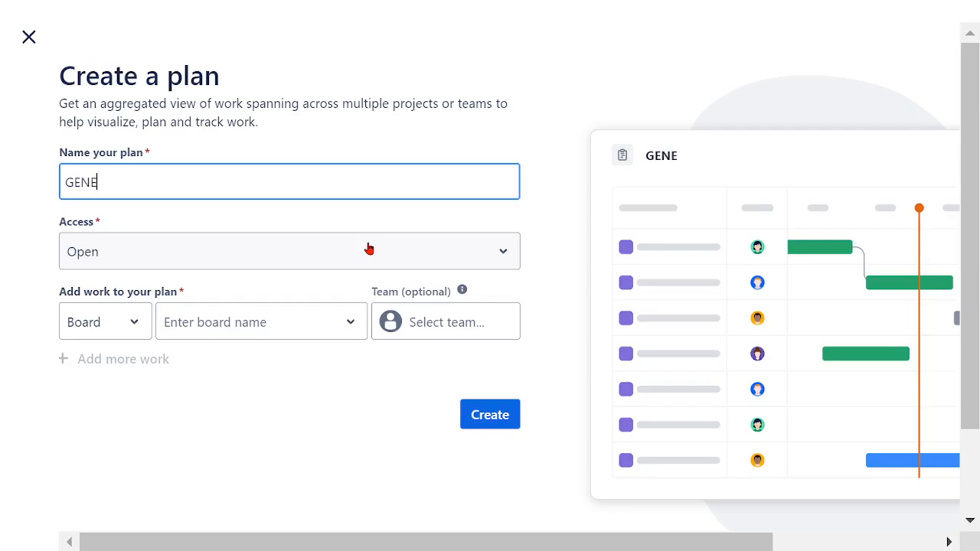
pyautogui.write('RAL FINANCI')
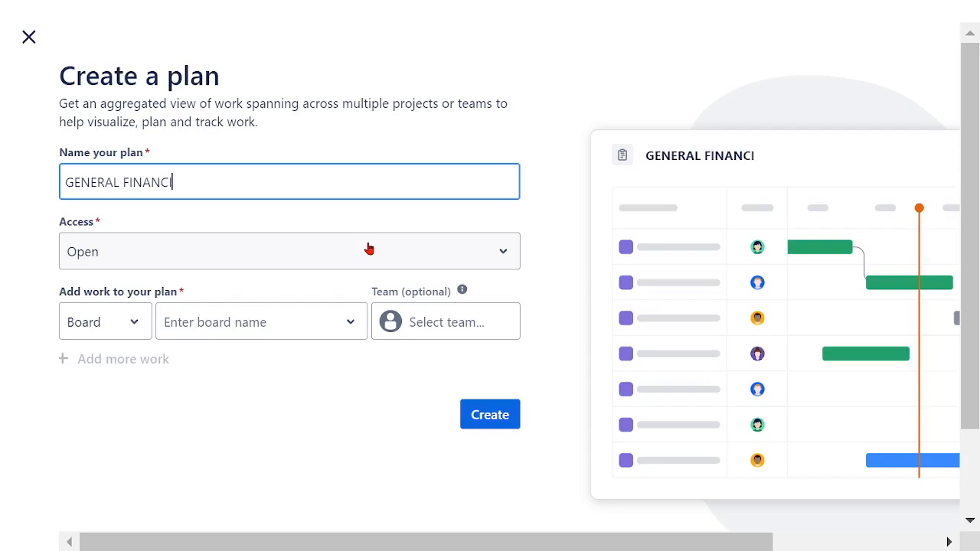
pyautogui.write('AL TEST')
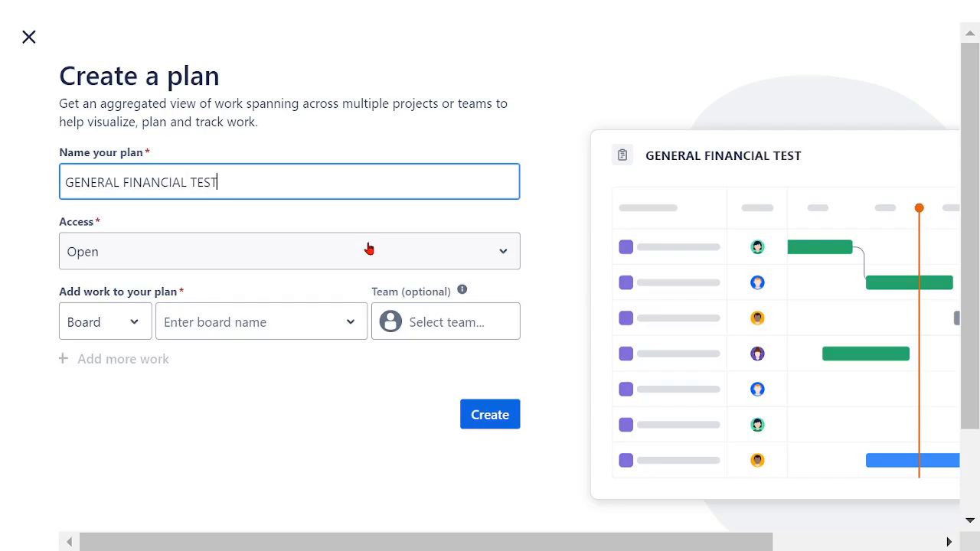
pyautogui.write(' PLAN')
# Keep the plan's access as Open and add the GCFL board as its work source.
pyautogui.click(495, 270)
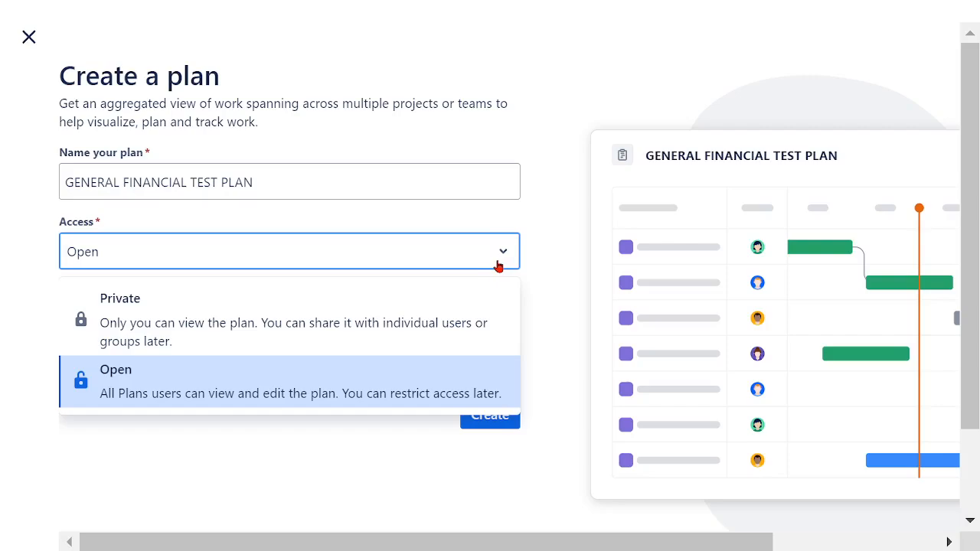
pyautogui.click(498, 267)
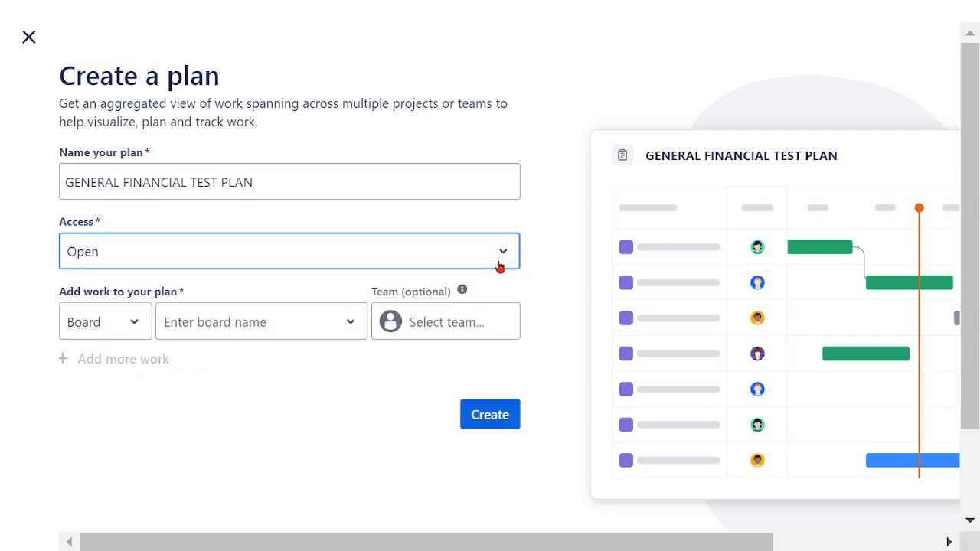
pyautogui.click(133, 327)
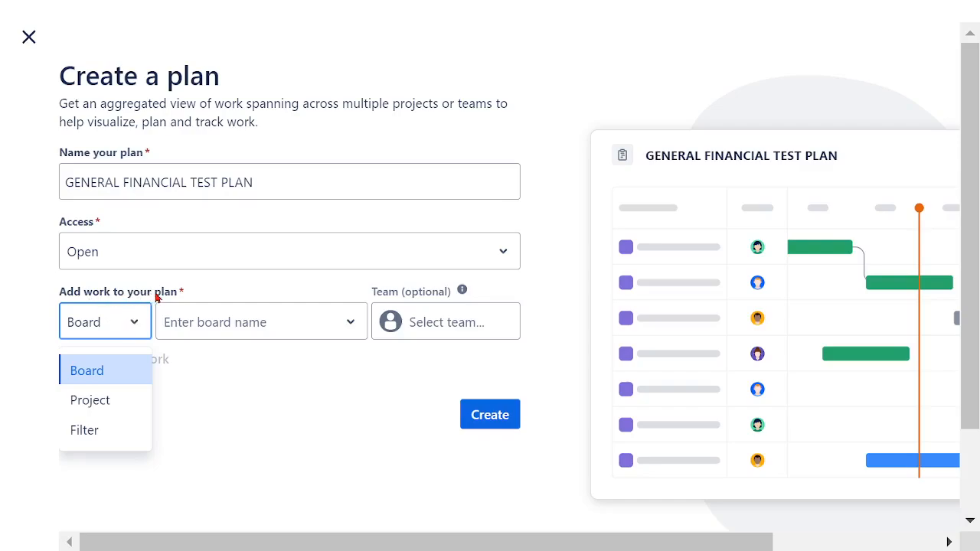
pyautogui.click(127, 374)
pyautogui.click(354, 335)
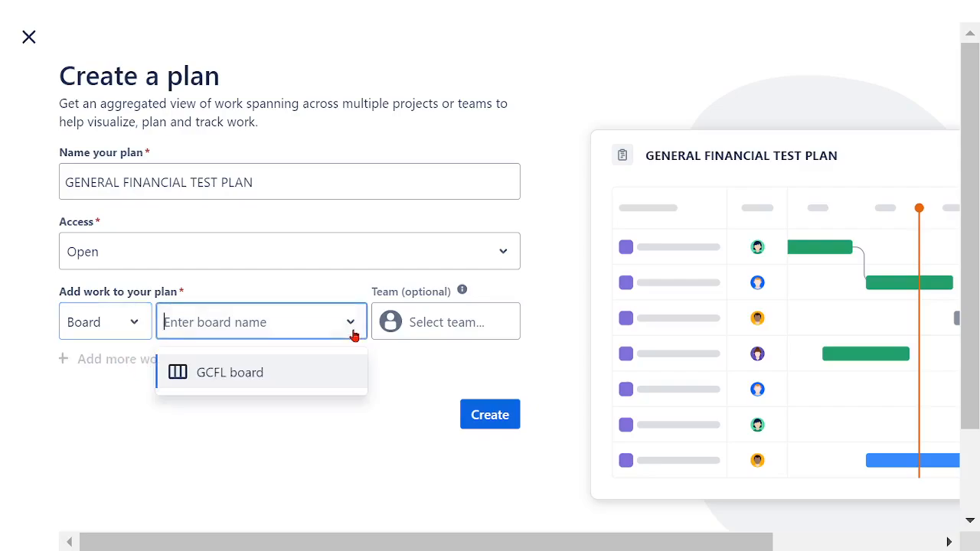
pyautogui.click(218, 374)
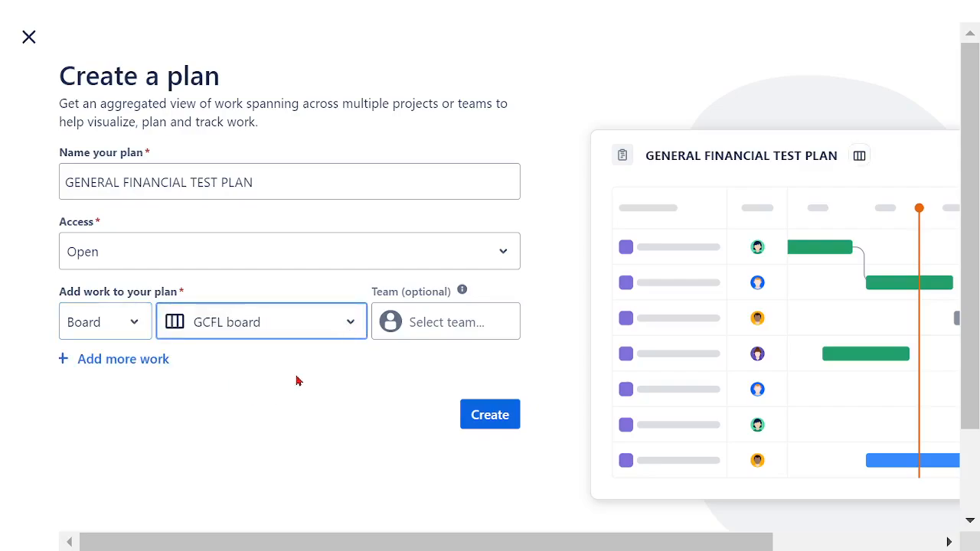
# Assign SOFTWARE ASSURANCE TEAM to the board and create the plan, viewing the epics on its timeline.
pyautogui.click(439, 329)
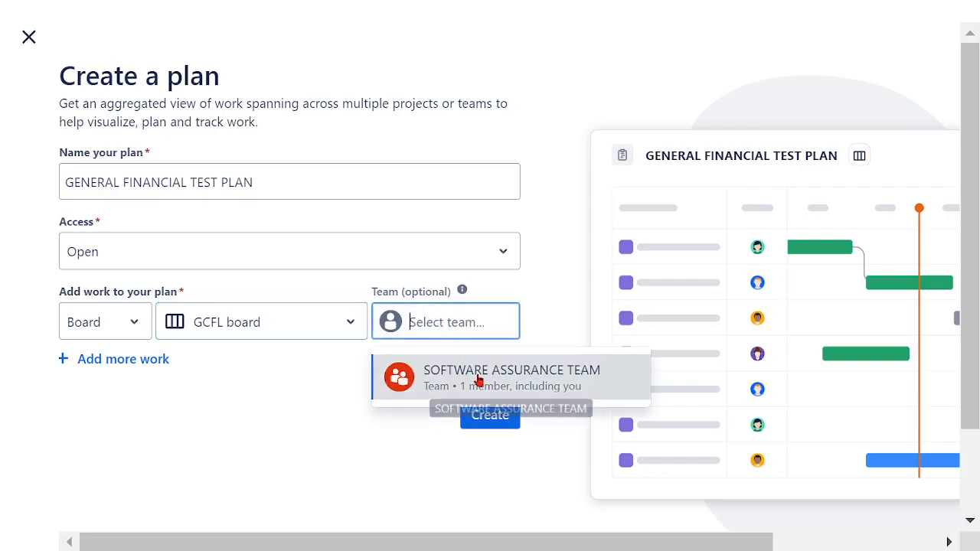
pyautogui.click(477, 378)
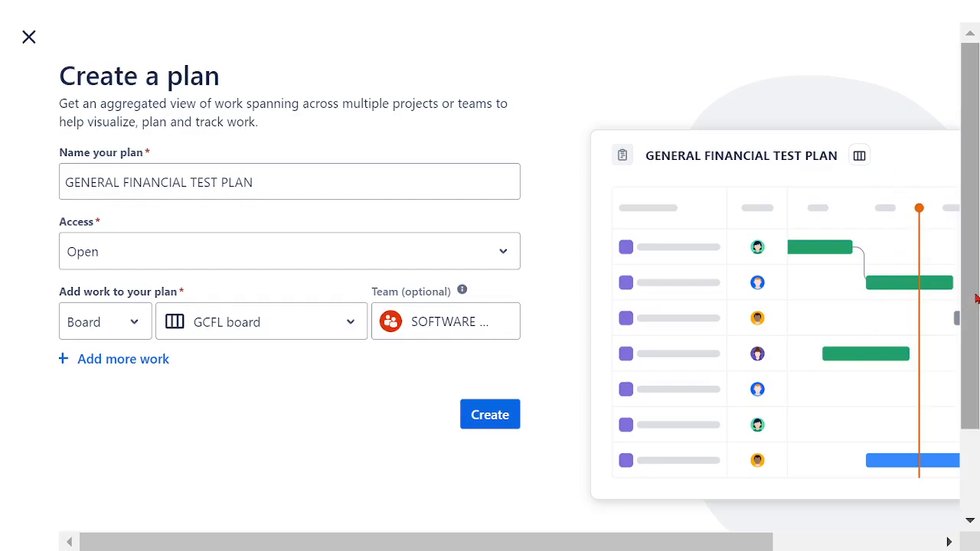
pyautogui.scroll(-2, 953, 314)
pyautogui.click(484, 314)
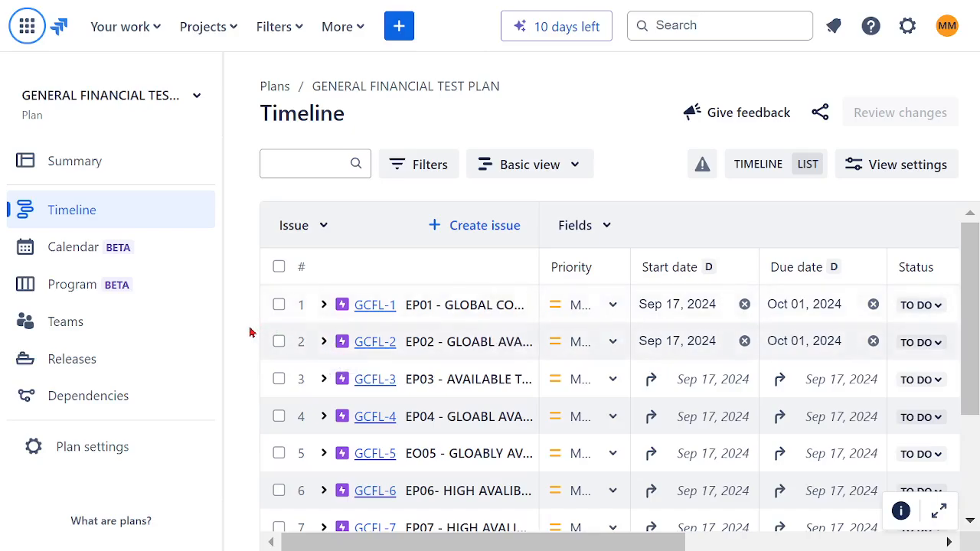
pyautogui.scroll(-3, 697, 373)
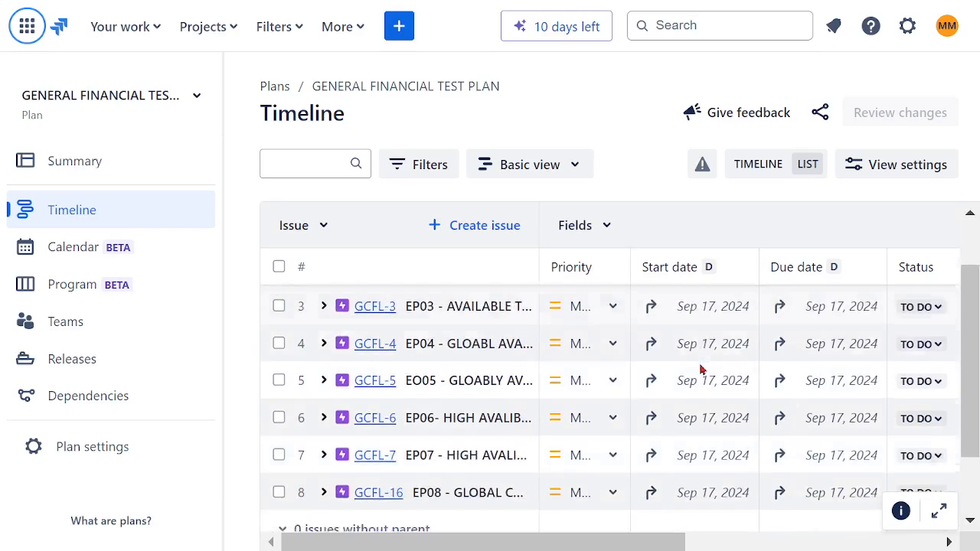
# Open the Zephyr Squad app for the project and decline its notifications offer.
pyautogui.scroll(3, 694, 370)
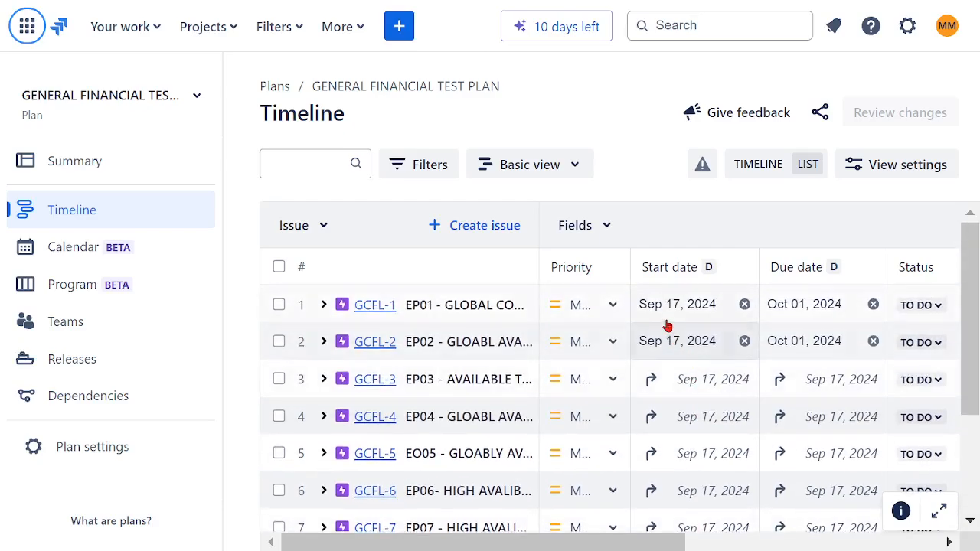
pyautogui.click(359, 36)
pyautogui.moveTo(351, 185)
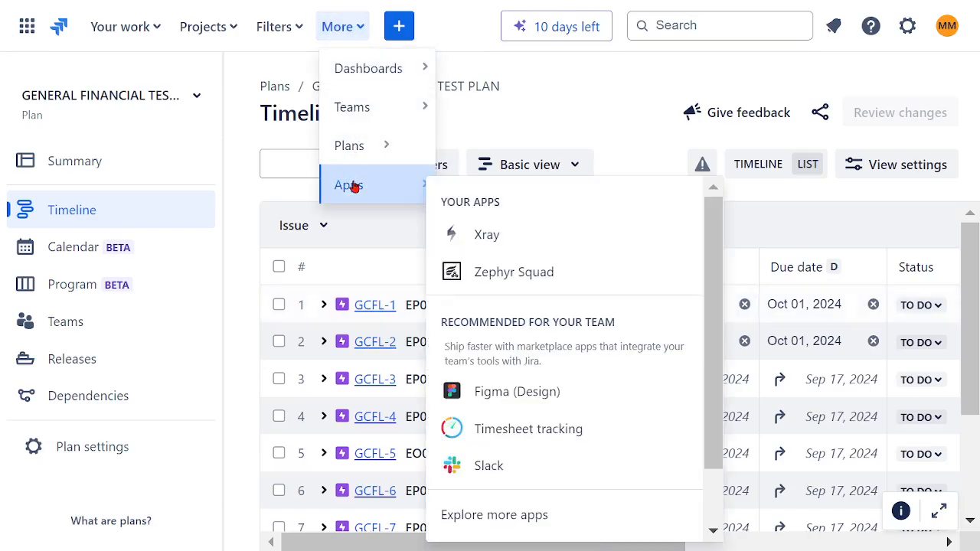
pyautogui.click(498, 273)
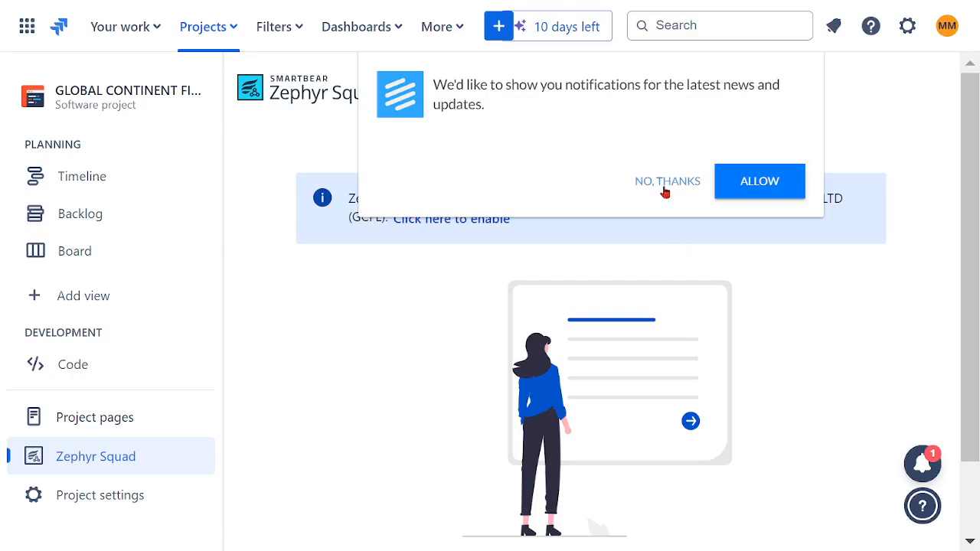
pyautogui.click(664, 184)
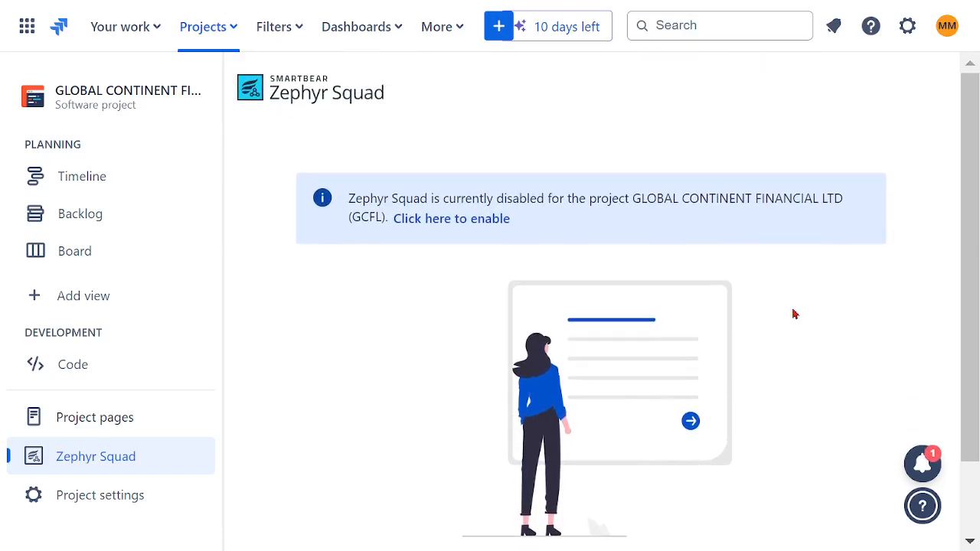
# Enable Zephyr Squad for the GLOBAL CONTINENT FINANCIAL LTD project and collapse the project navigation.
pyautogui.click(84, 459)
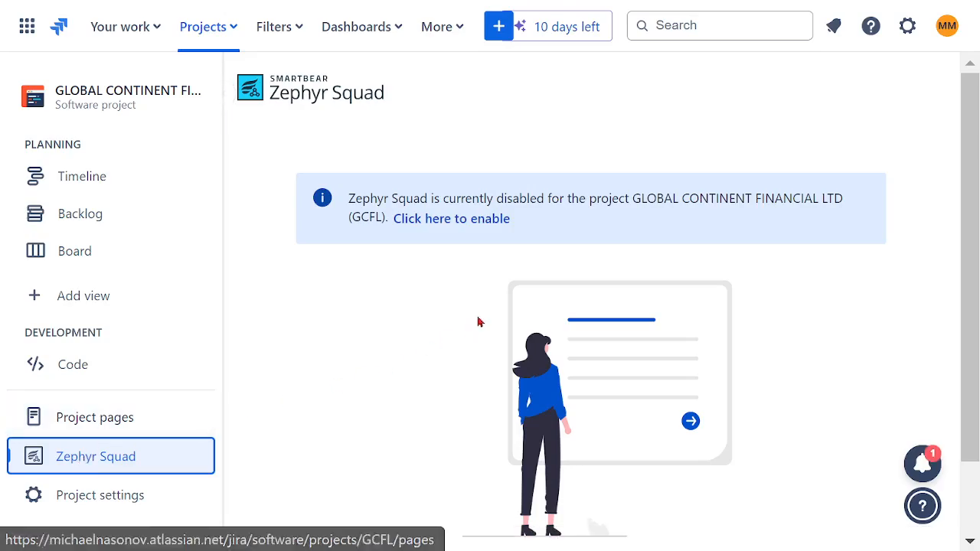
pyautogui.click(459, 222)
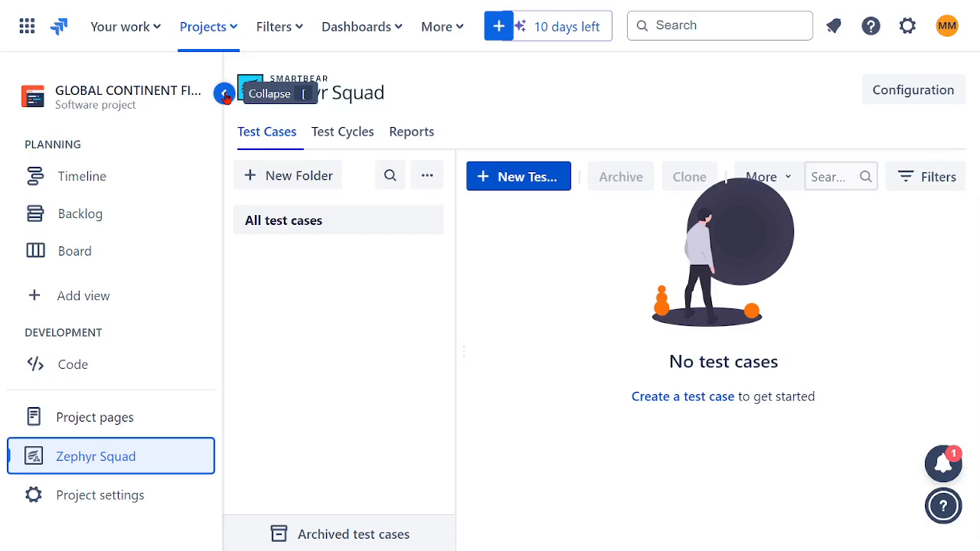
pyautogui.click(224, 94)
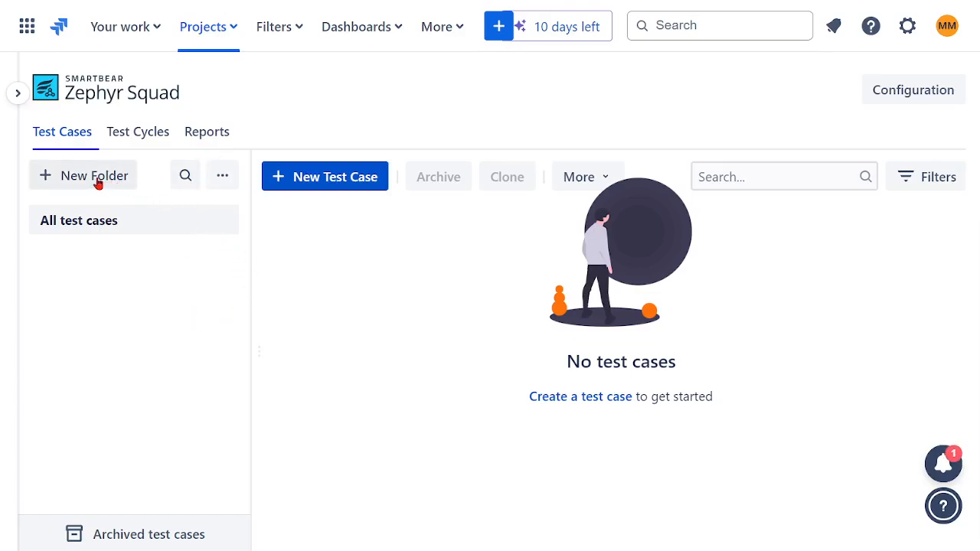
# Create a test case folder named TEST FOLDER GENERAL FINANCE.
pyautogui.click(224, 178)
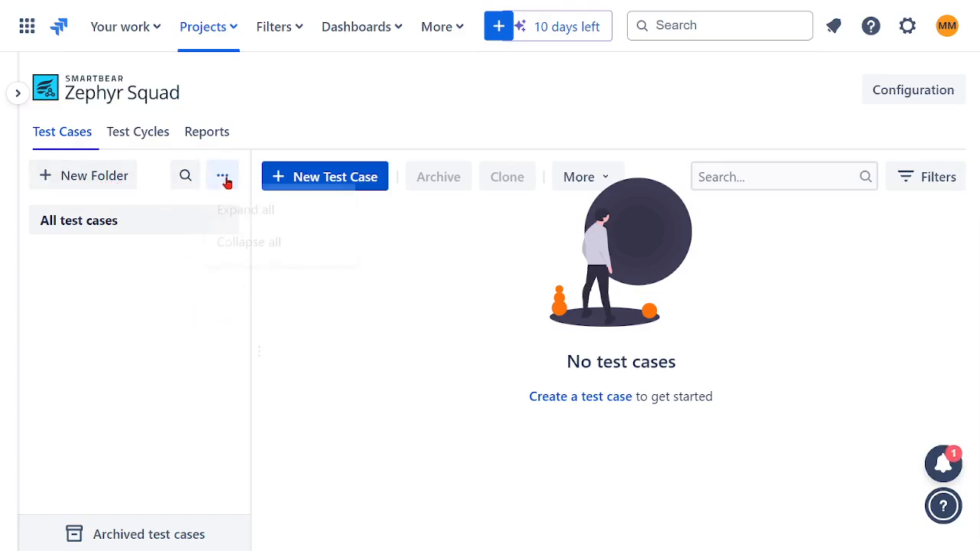
pyautogui.click(153, 291)
pyautogui.click(88, 177)
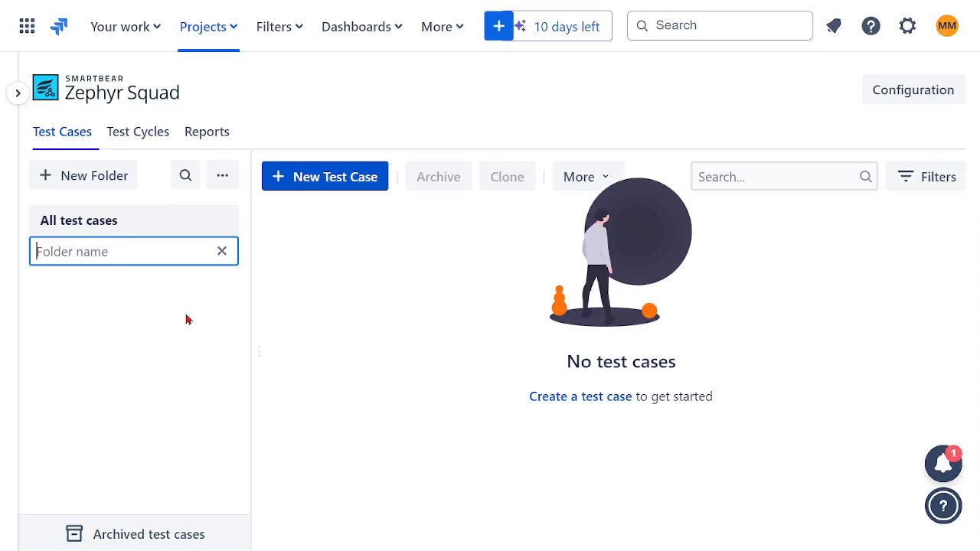
pyautogui.write('TEST FOLDER')
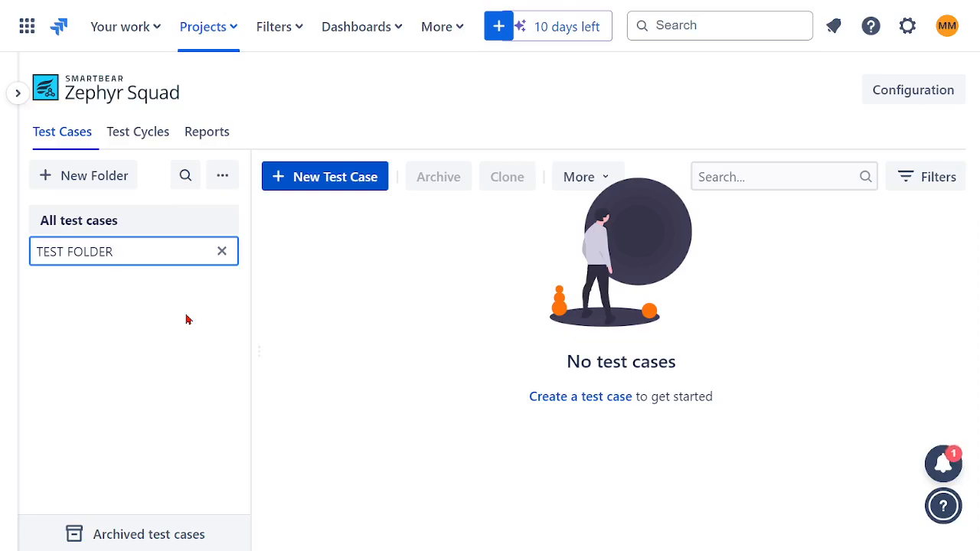
pyautogui.write(' GENERAL')
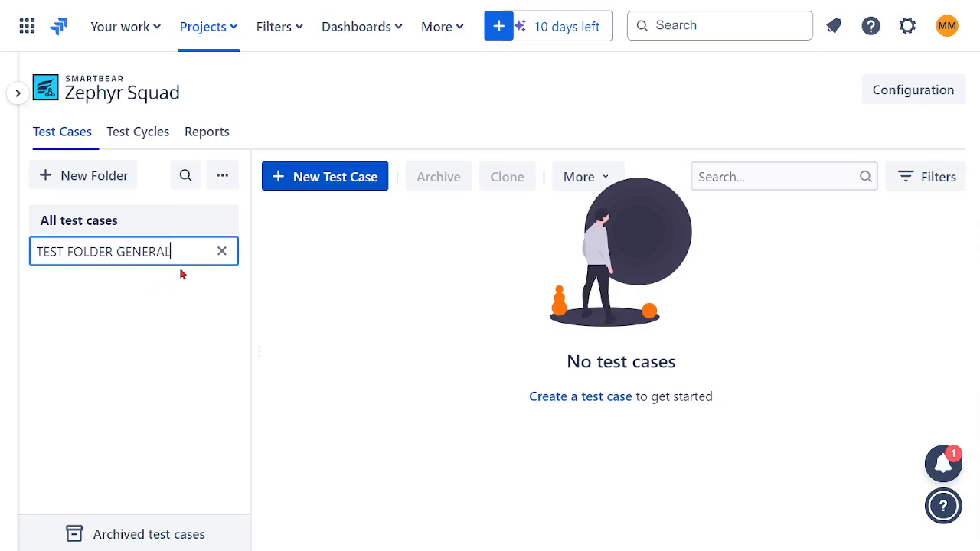
pyautogui.write('FINANCE')
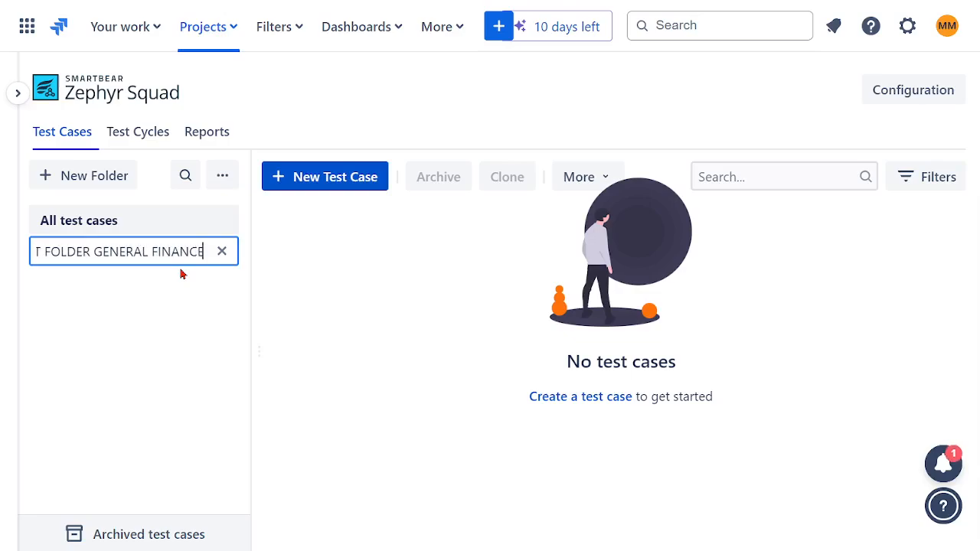
pyautogui.press('Return')
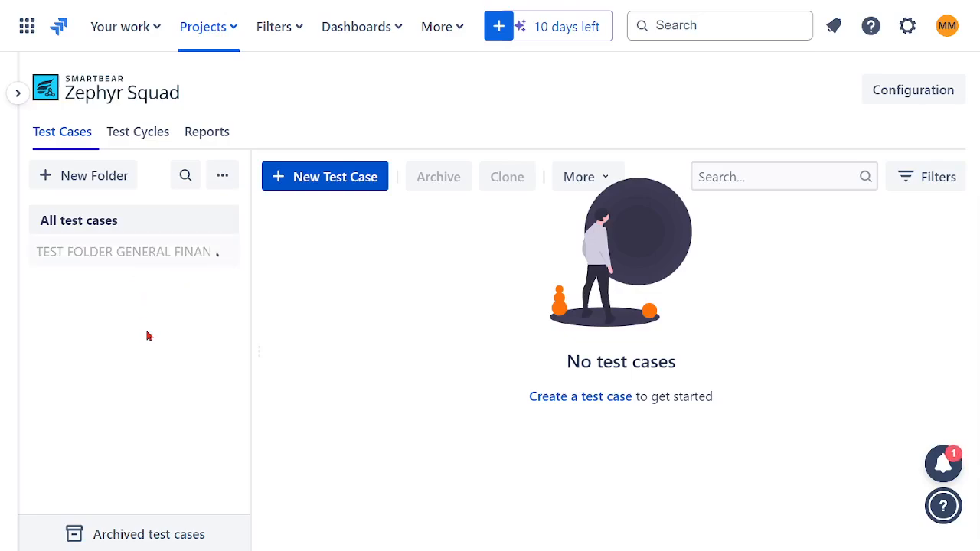
# Rename the general finance folder as TF01 GENERAL FINANCE.
pyautogui.click(79, 176)
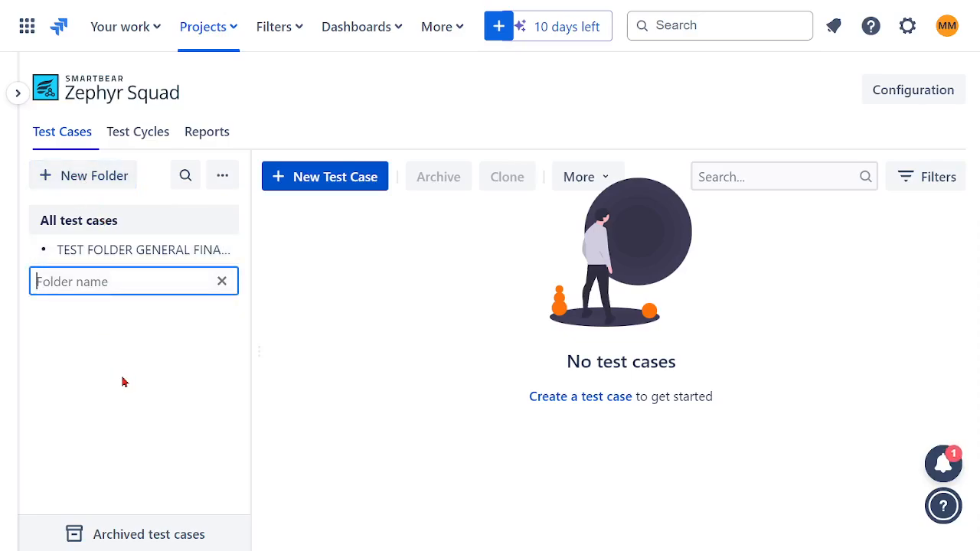
pyautogui.click(103, 252)
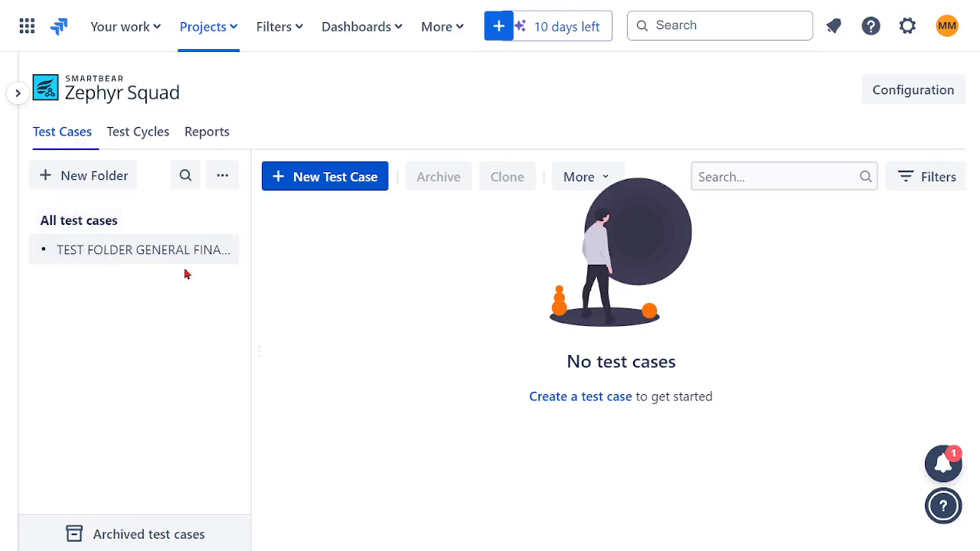
pyautogui.click(228, 255)
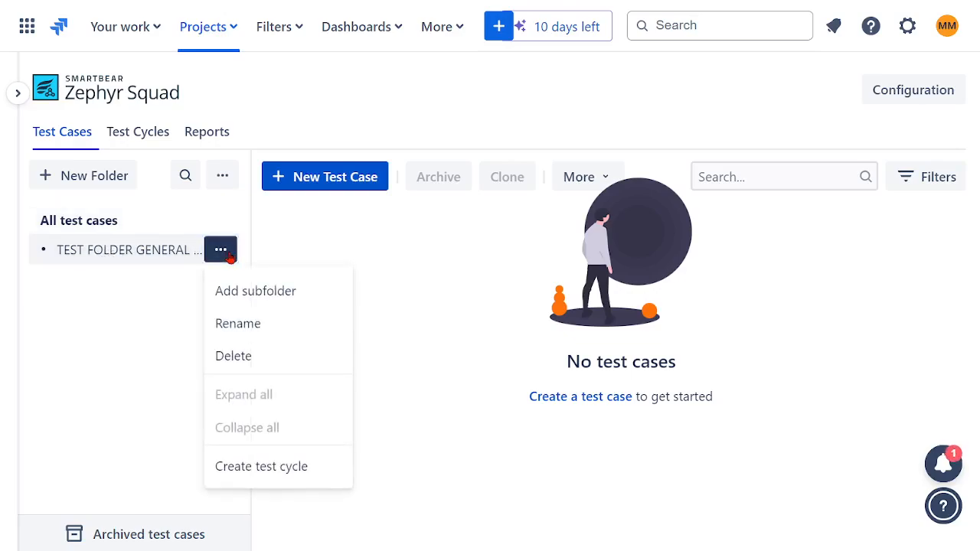
pyautogui.click(238, 324)
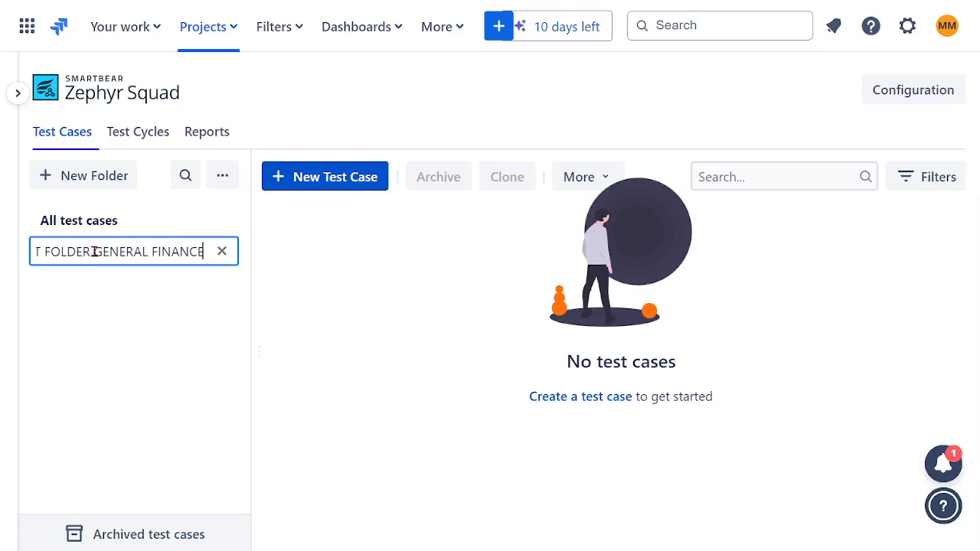
pyautogui.moveTo(94, 251); pyautogui.dragTo(6, 255)
pyautogui.moveTo(4, 260)
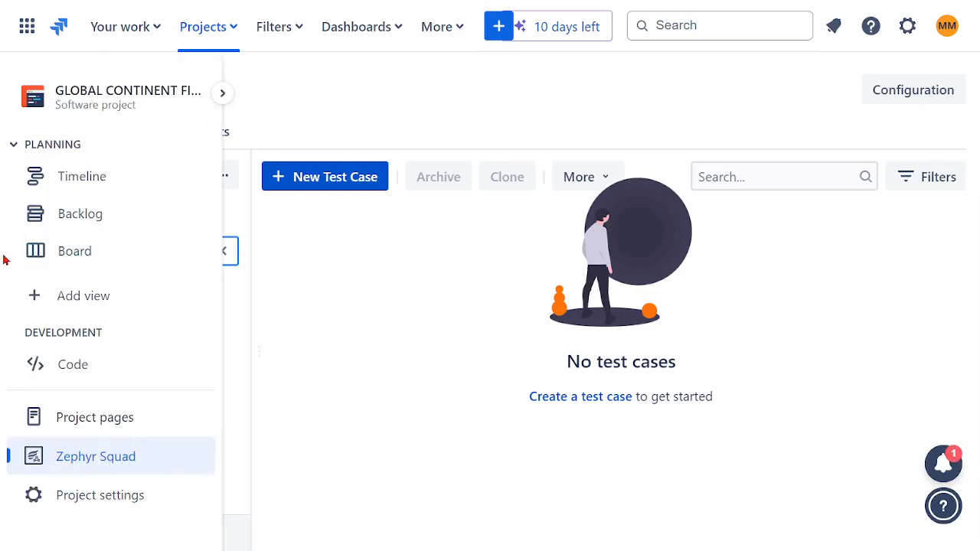
pyautogui.write('TF01 GENERAL FINANCE')
pyautogui.press('Return')
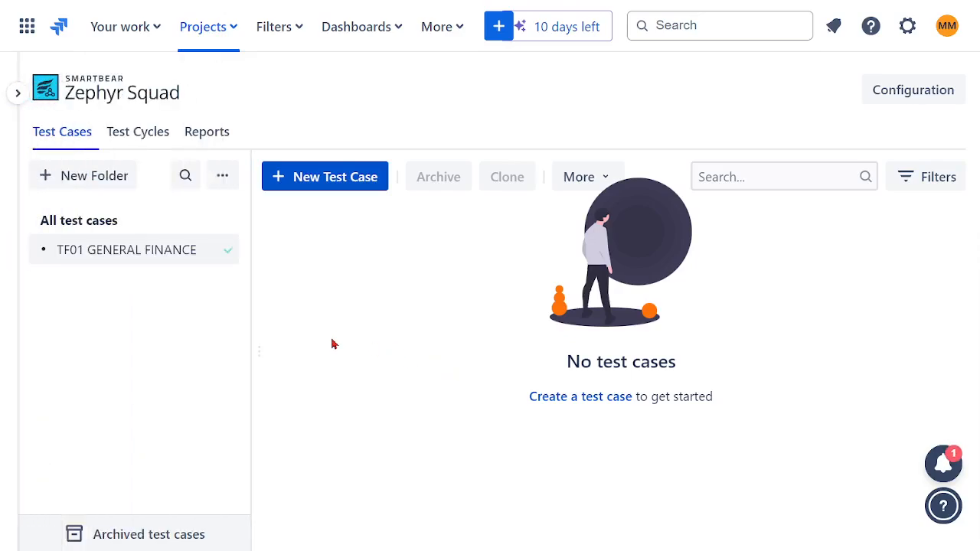
# Add a second test case folder named TF02 INSURANCE.
pyautogui.click(89, 181)
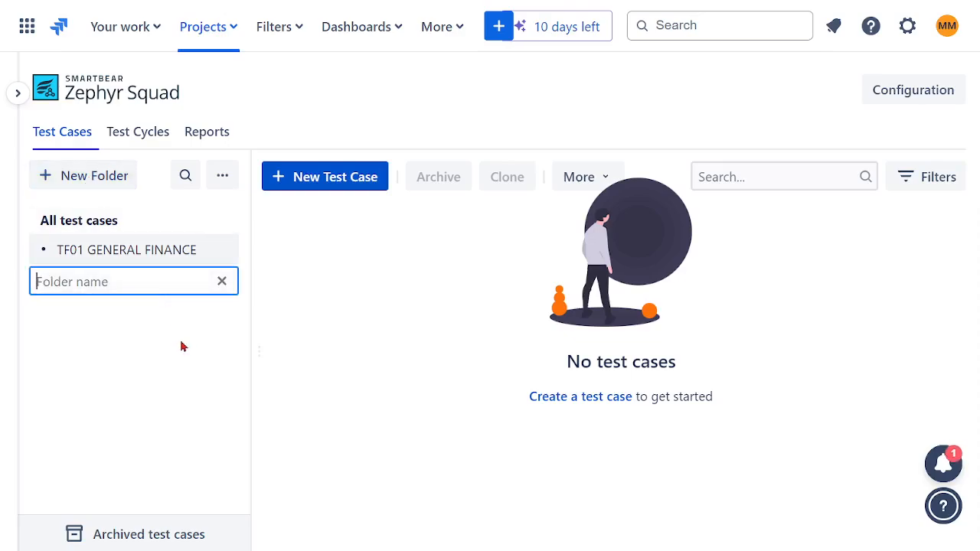
pyautogui.write('TF02')
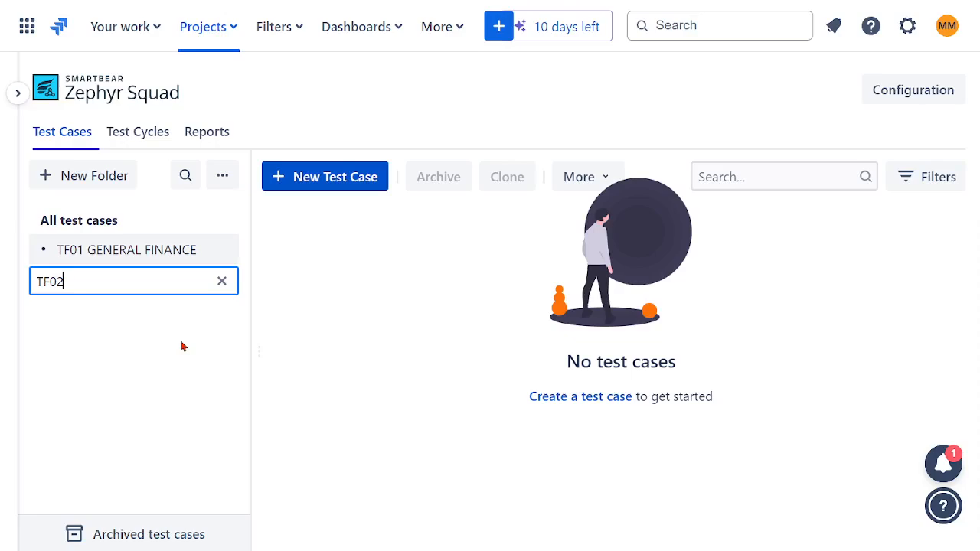
pyautogui.write(' INSURANCE')
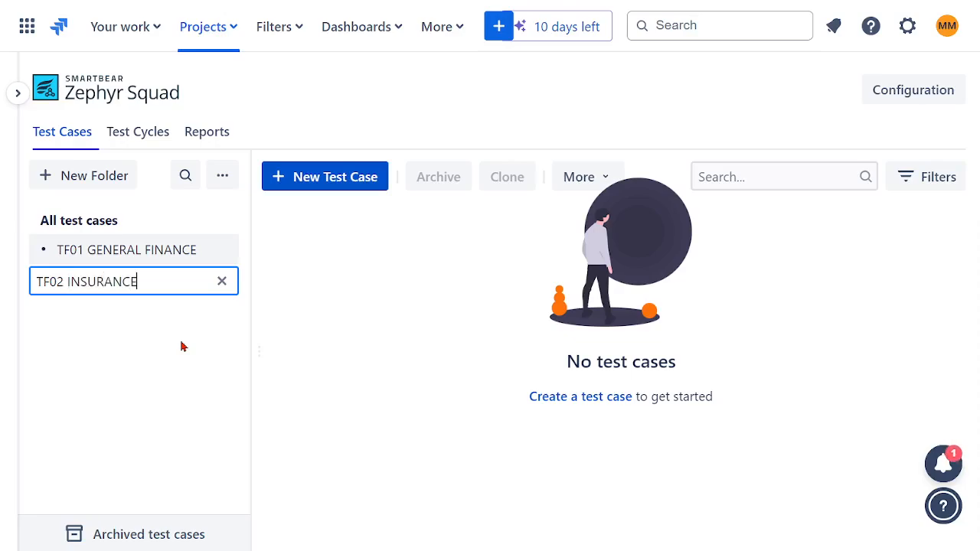
pyautogui.press('Return')
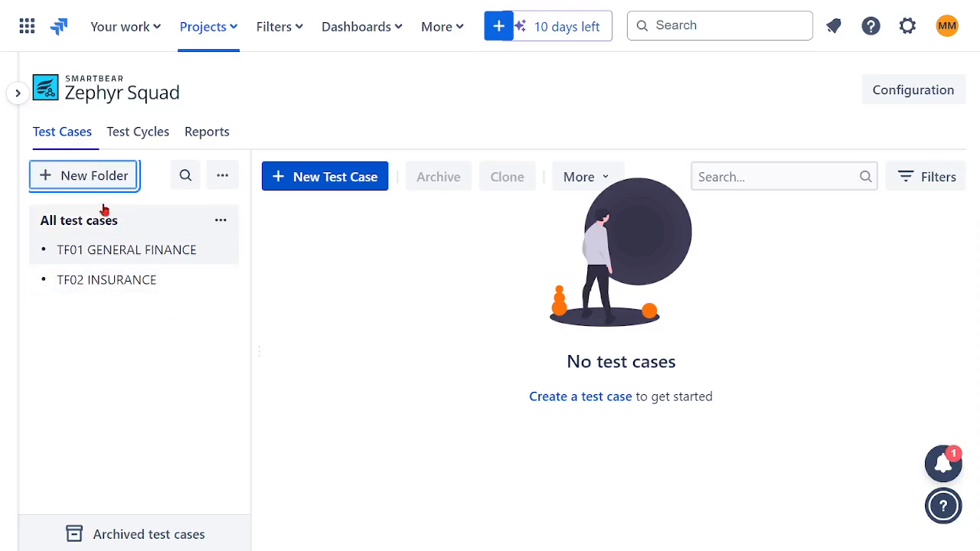
# Add a third test case folder named TF03 WEALTH.
pyautogui.click(82, 180)
pyautogui.write('T')
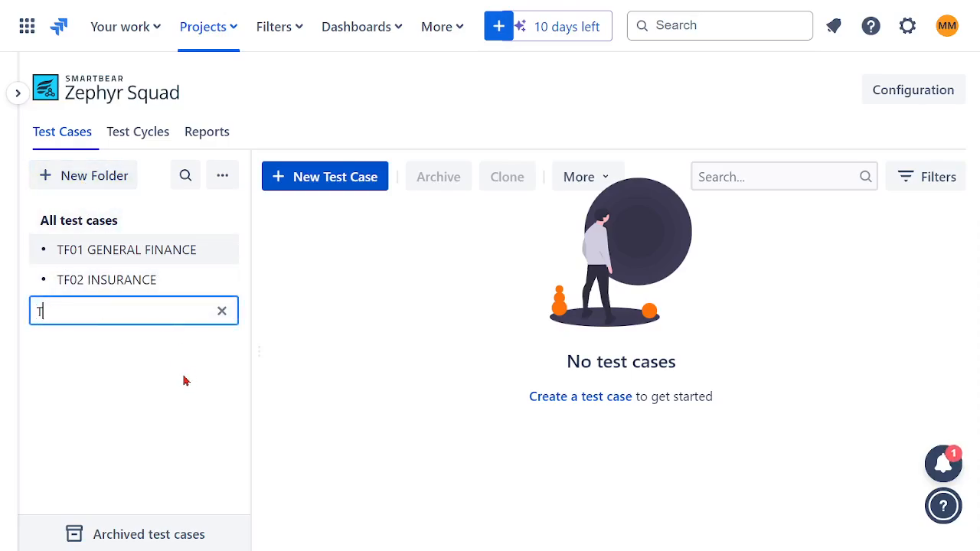
pyautogui.write('F03 WEALTH')
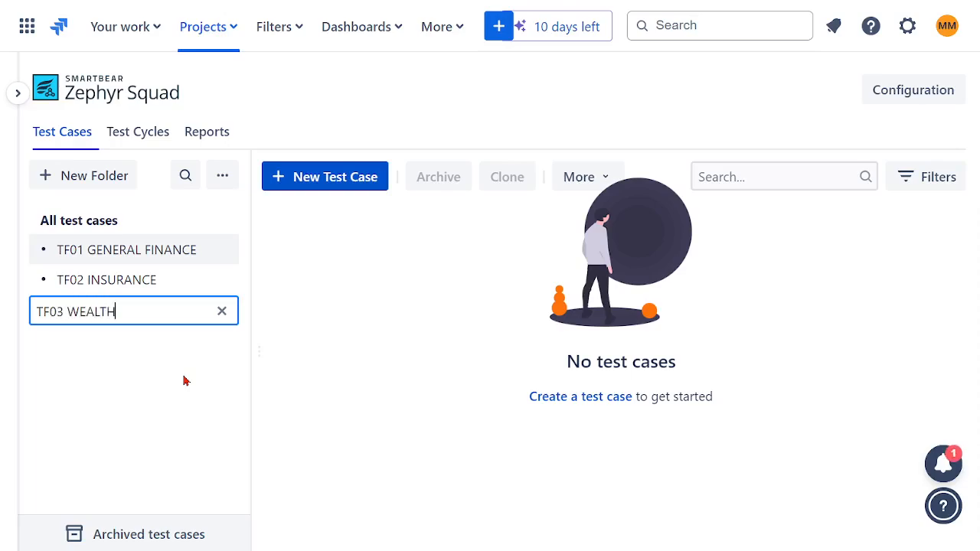
pyautogui.press('Return')
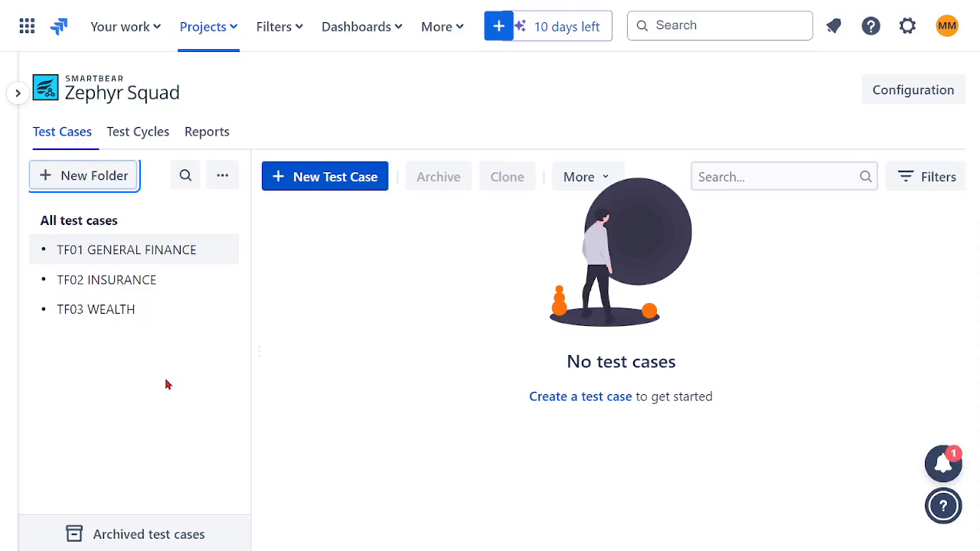
# Start a new test case and name it TC01 - CUSTOMER ACCOUNT.
pyautogui.click(314, 184)
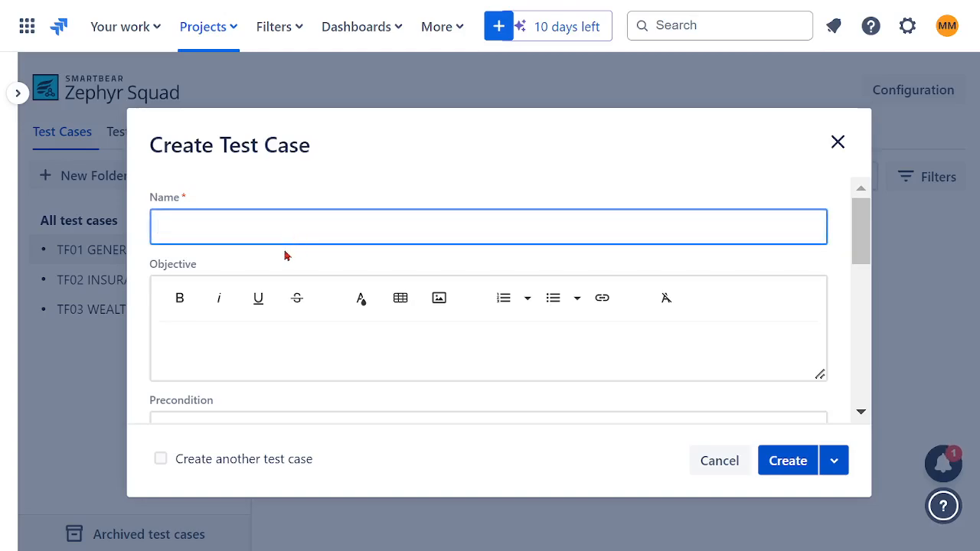
pyautogui.write('TC01 - C')
pyautogui.write('USTOMER ')
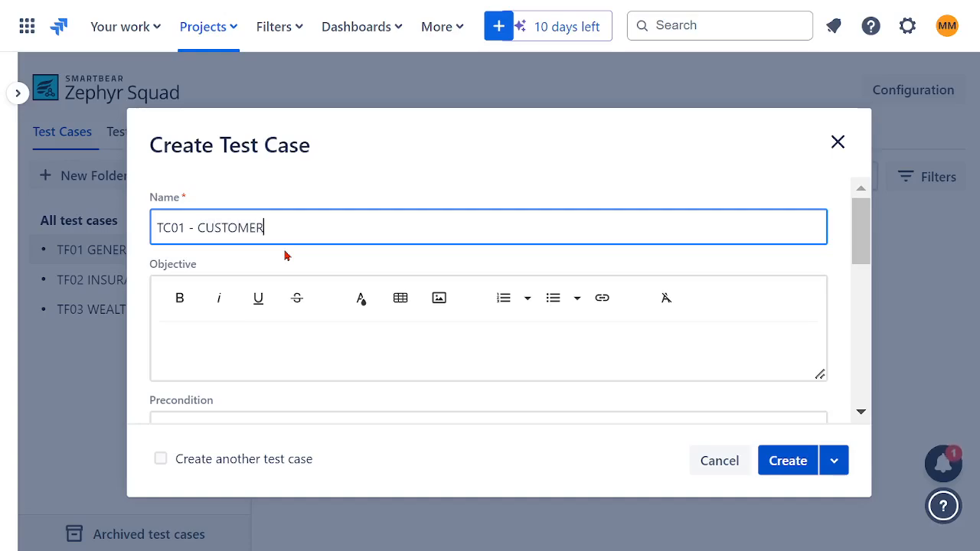
pyautogui.write('ACCOUNT')
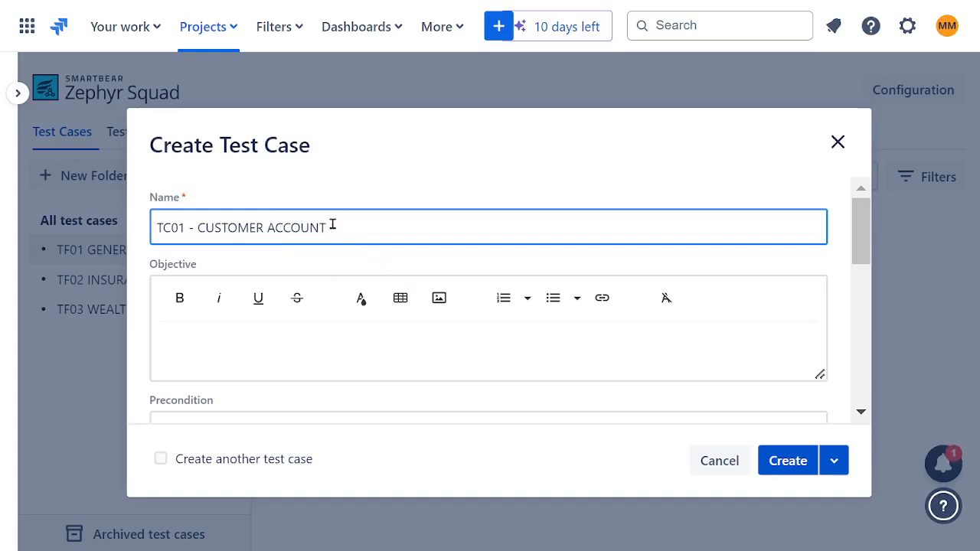
# Enter CREATE CUSTOMER ACCOUNT in bold as the test case's objective, reusing the wording from its name.
pyautogui.moveTo(332, 224); pyautogui.dragTo(196, 227)
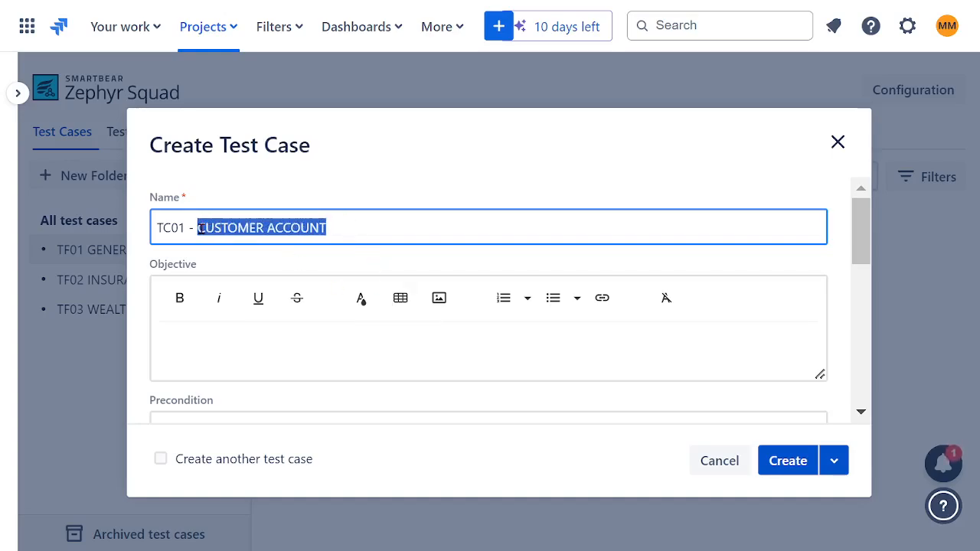
pyautogui.click(282, 355)
pyautogui.write('C')
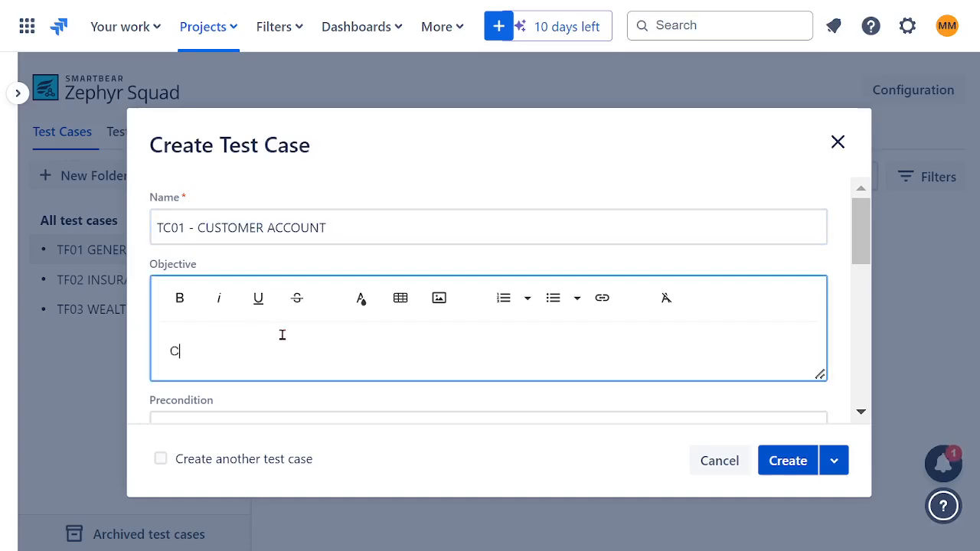
pyautogui.write('REATE CUSTOMER ACCOUNT')
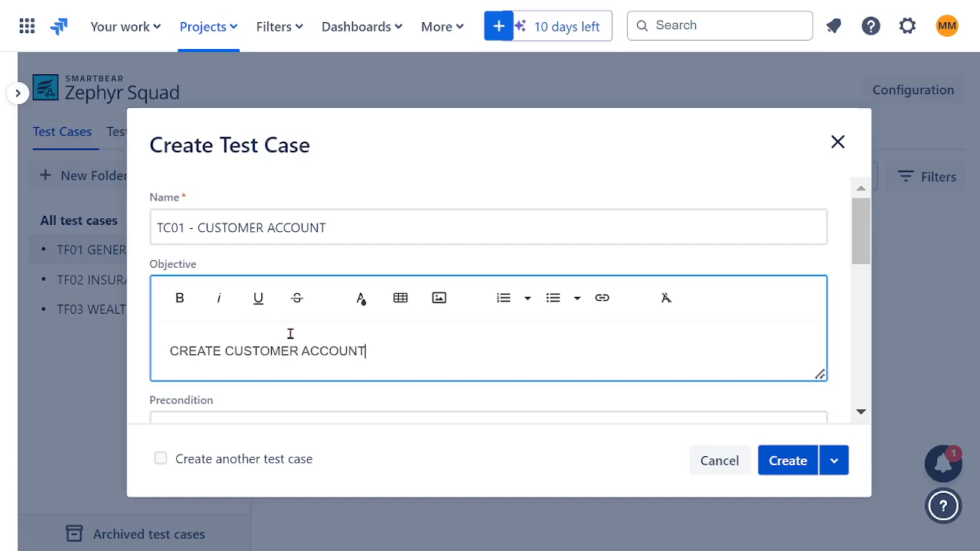
pyautogui.moveTo(367, 352); pyautogui.dragTo(125, 345)
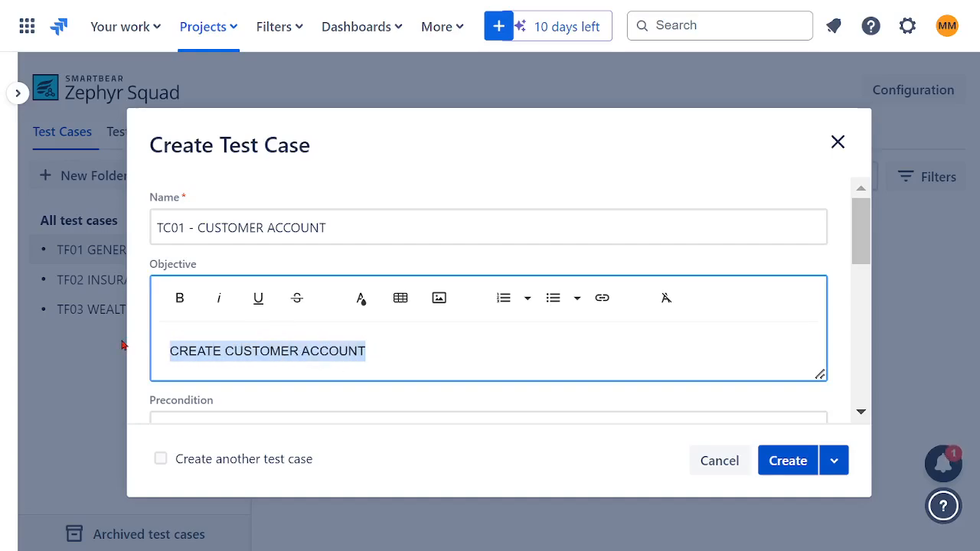
pyautogui.click(192, 313)
pyautogui.click(422, 352)
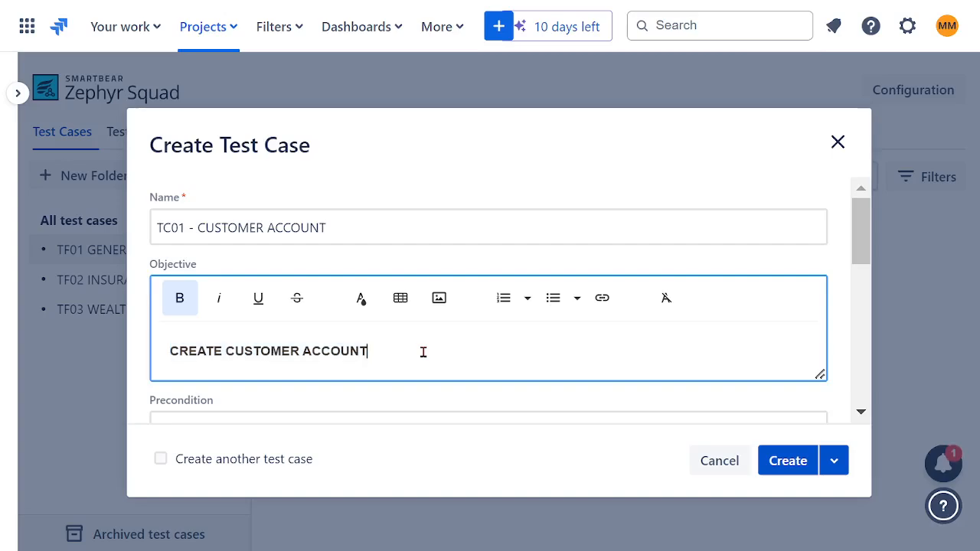
pyautogui.scroll(-2, 482, 333)
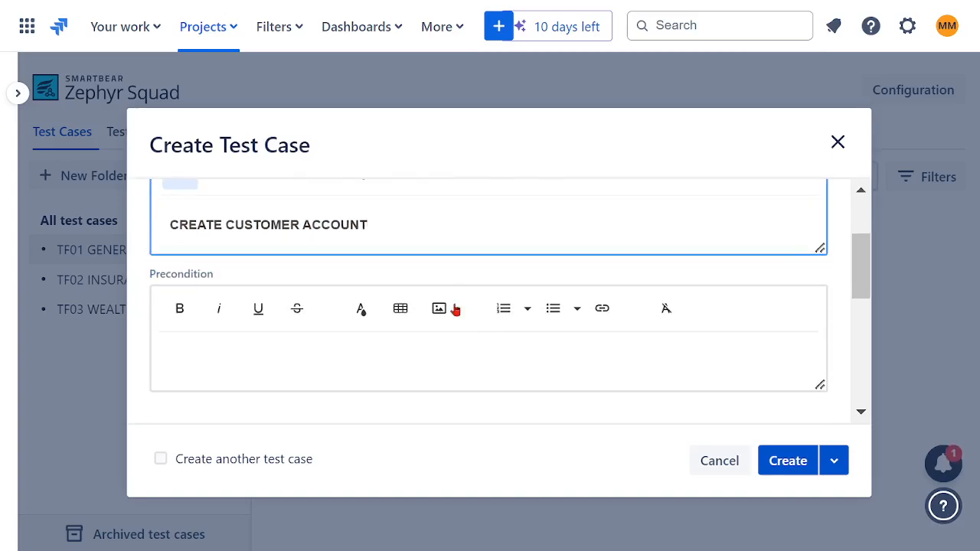
# Enter QUALIFIED CUSTOMER in bold as the test case's precondition.
pyautogui.click(216, 349)
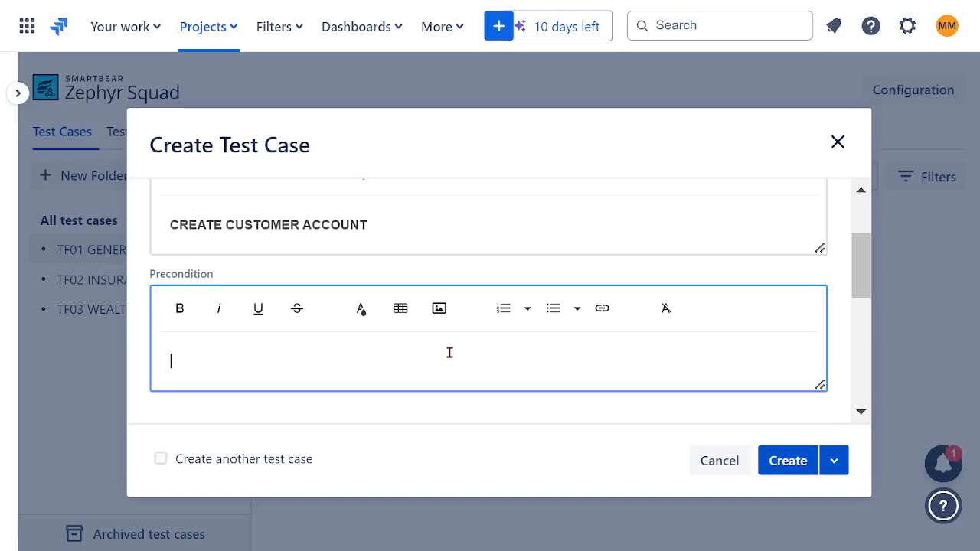
pyautogui.write('CUSTOMER')
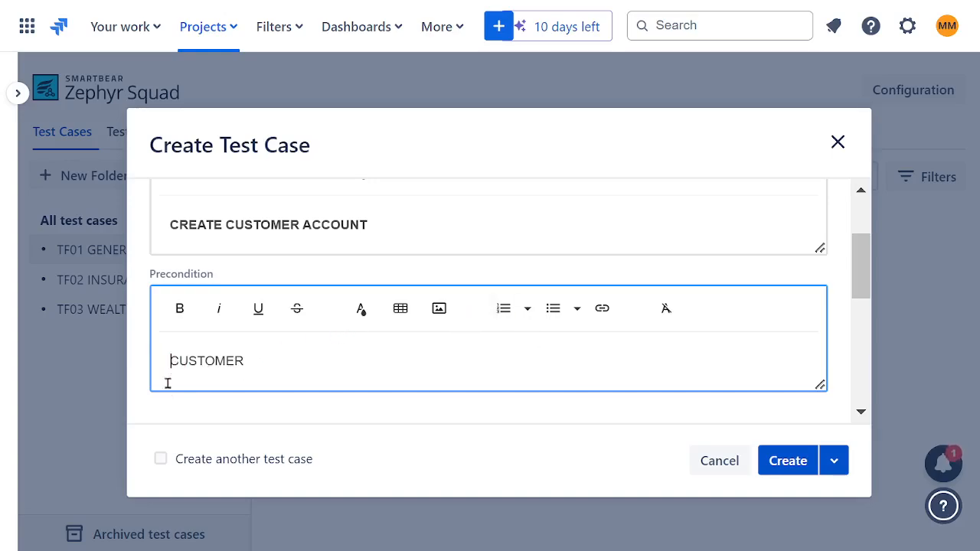
pyautogui.write('QUALIFIE')
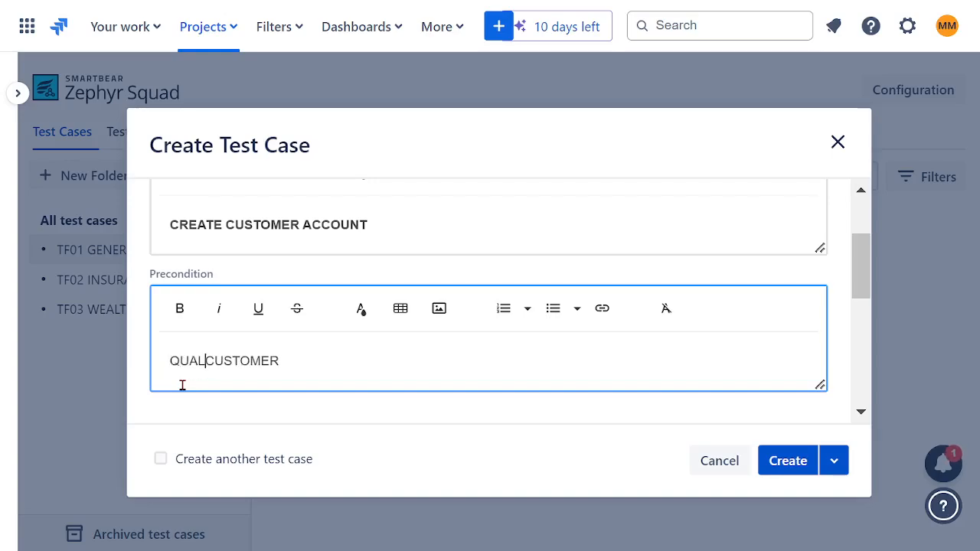
pyautogui.write('D')
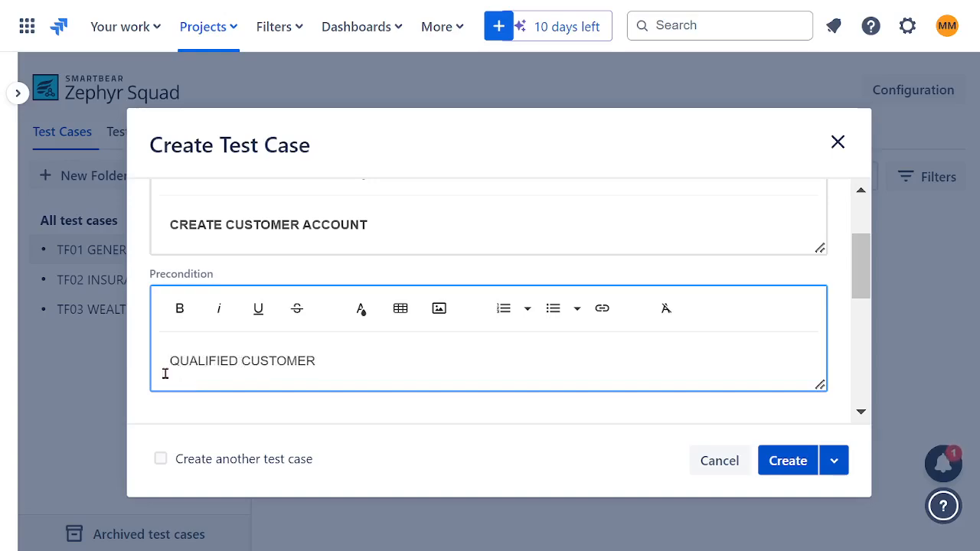
pyautogui.moveTo(344, 374); pyautogui.dragTo(154, 290)
pyautogui.click(179, 307)
# Review the choices offered for the test case's status, component and priority, keeping Draft and Normal.
pyautogui.scroll(-2, 534, 363)
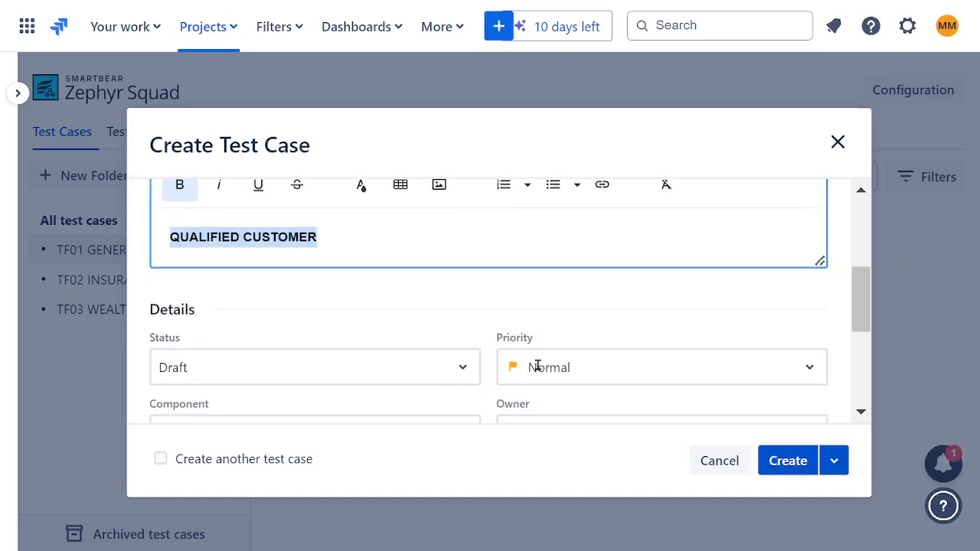
pyautogui.scroll(-2, 453, 307)
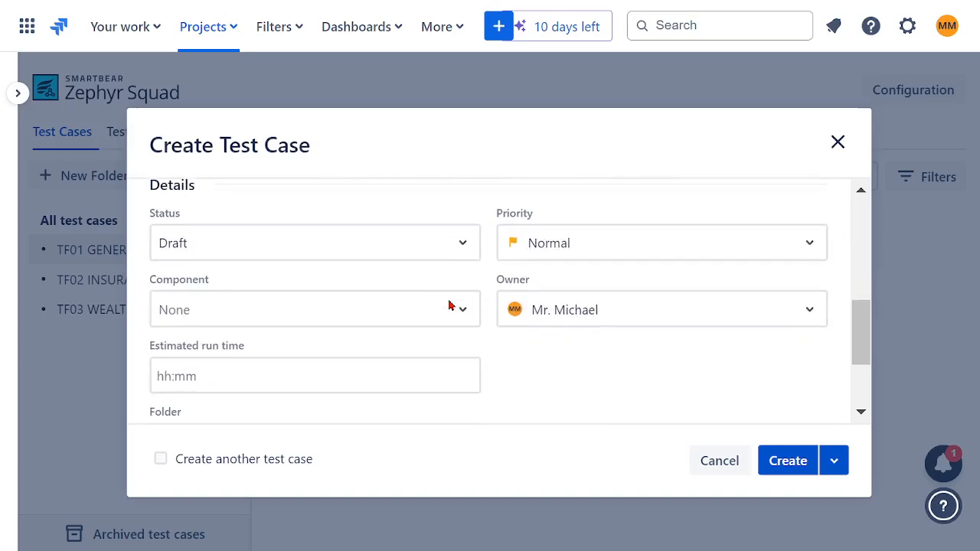
pyautogui.click(463, 246)
pyautogui.scroll(2, 466, 259)
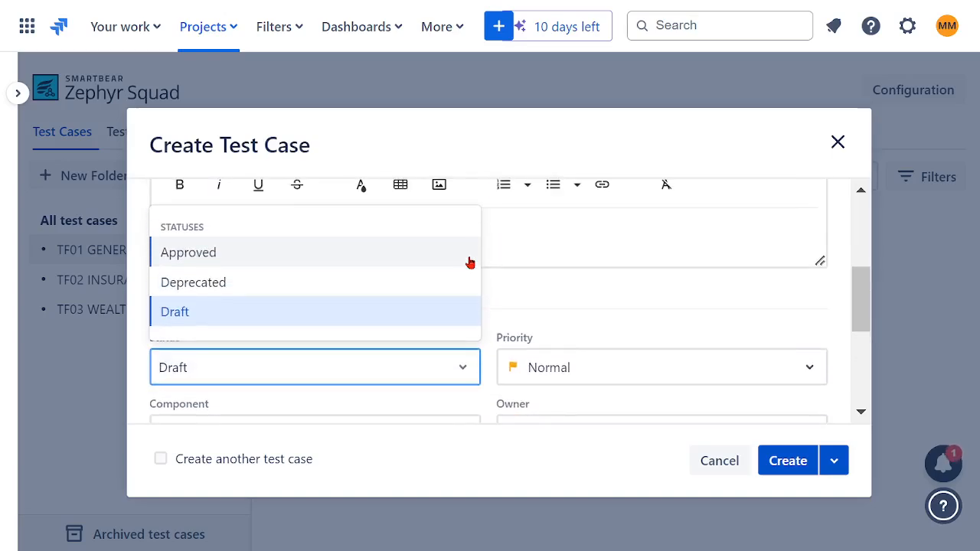
pyautogui.click(557, 301)
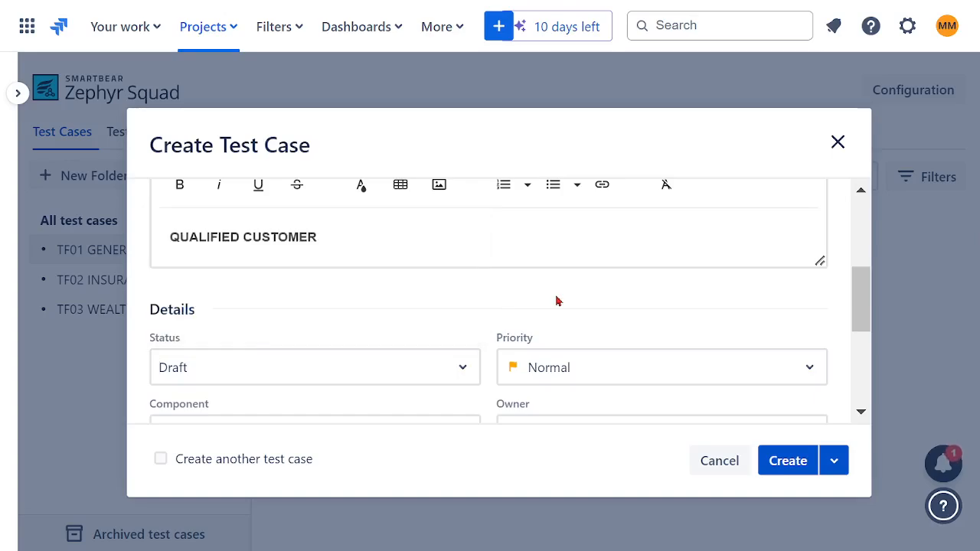
pyautogui.scroll(-2, 475, 307)
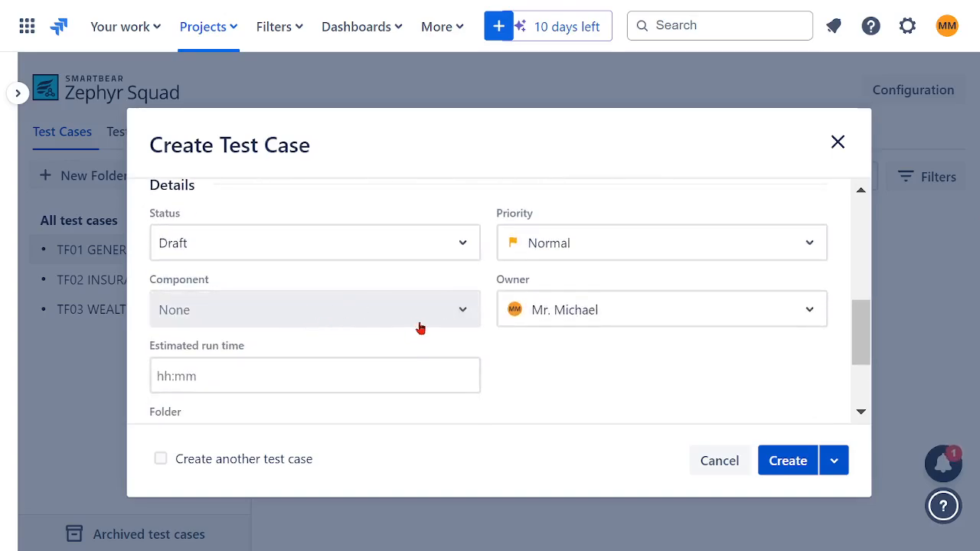
pyautogui.click(462, 317)
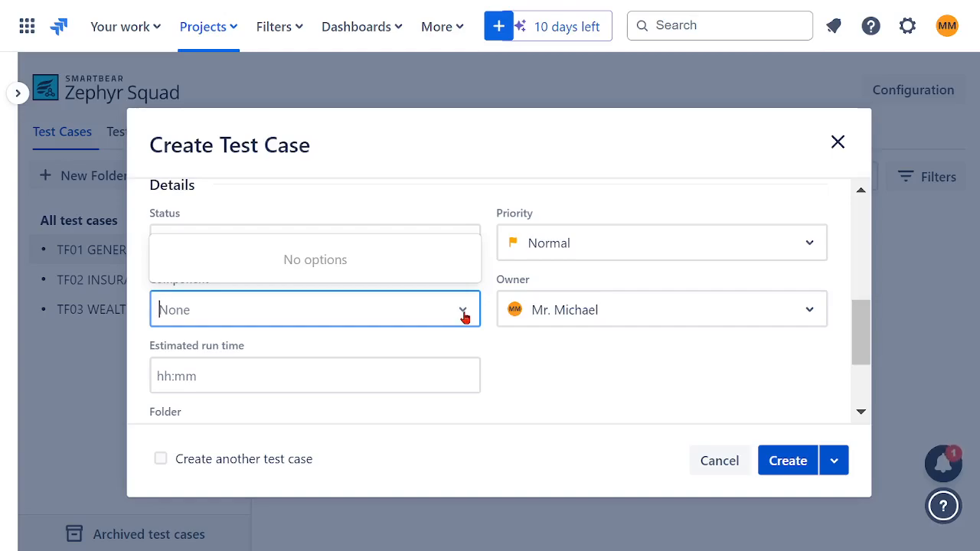
pyautogui.click(490, 345)
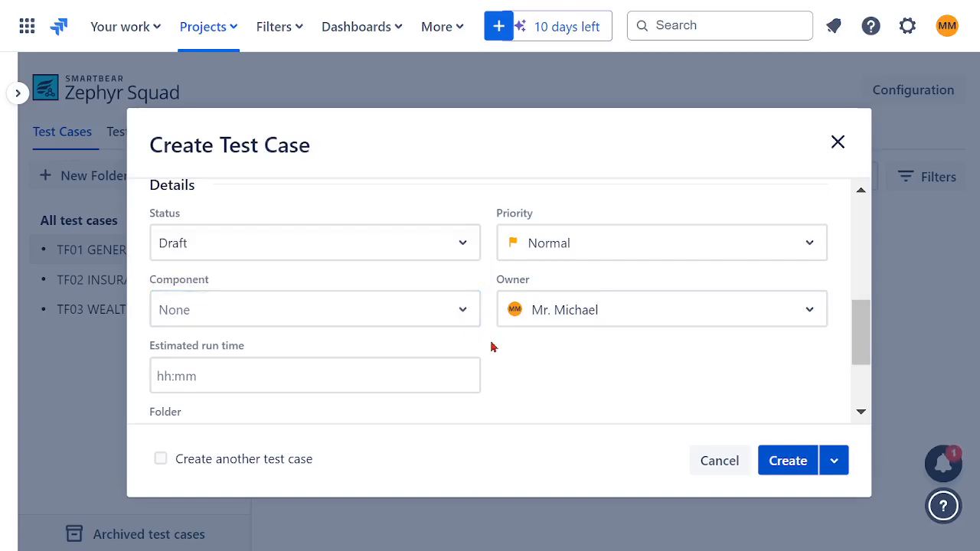
pyautogui.click(806, 256)
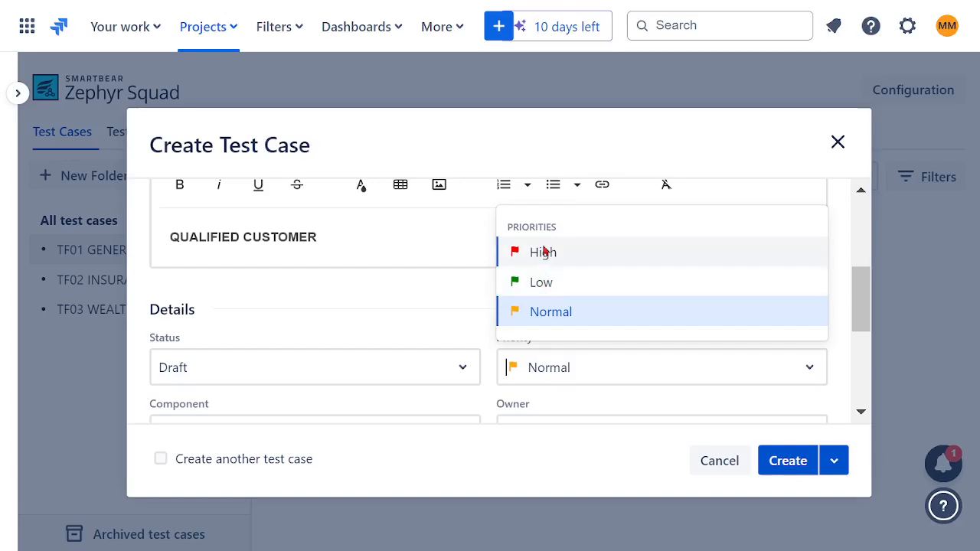
pyautogui.click(560, 312)
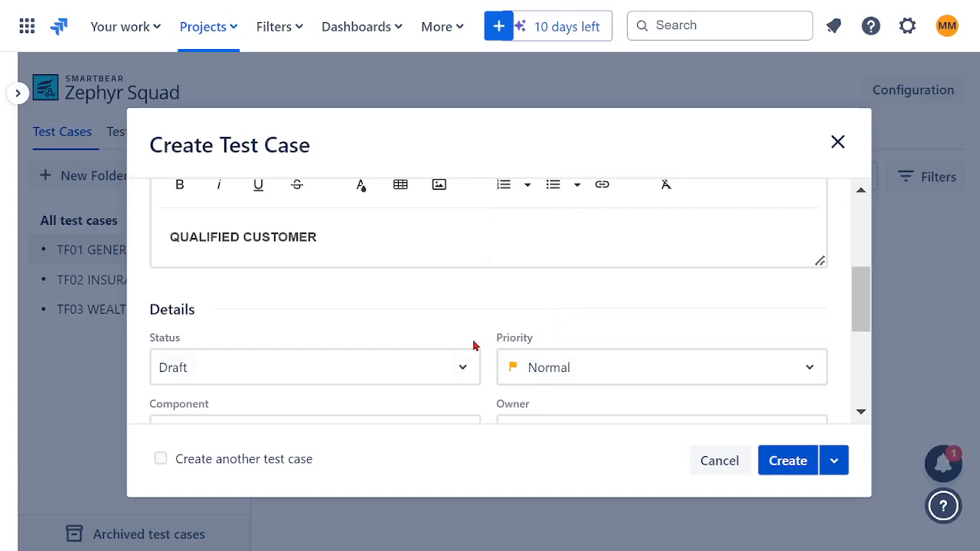
# Create the test case in the TF01 GENERAL FINANCE folder, leaving the estimated run time and labels empty.
pyautogui.scroll(-2, 473, 346)
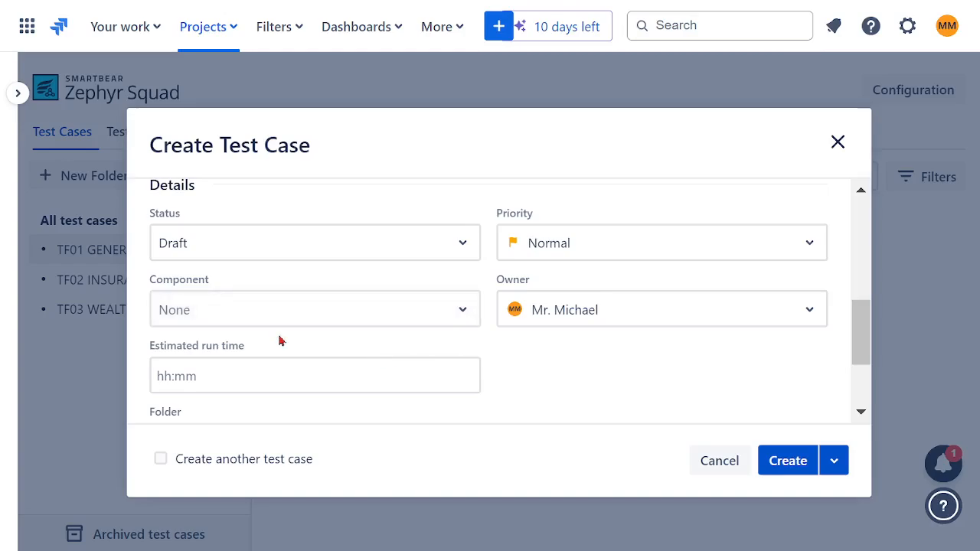
pyautogui.click(222, 375)
pyautogui.scroll(-2, 517, 368)
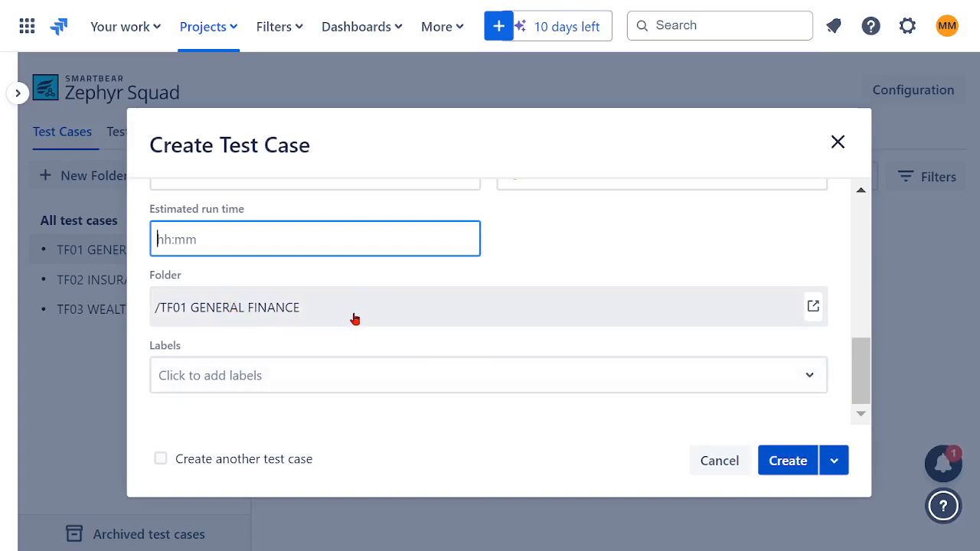
pyautogui.click(785, 463)
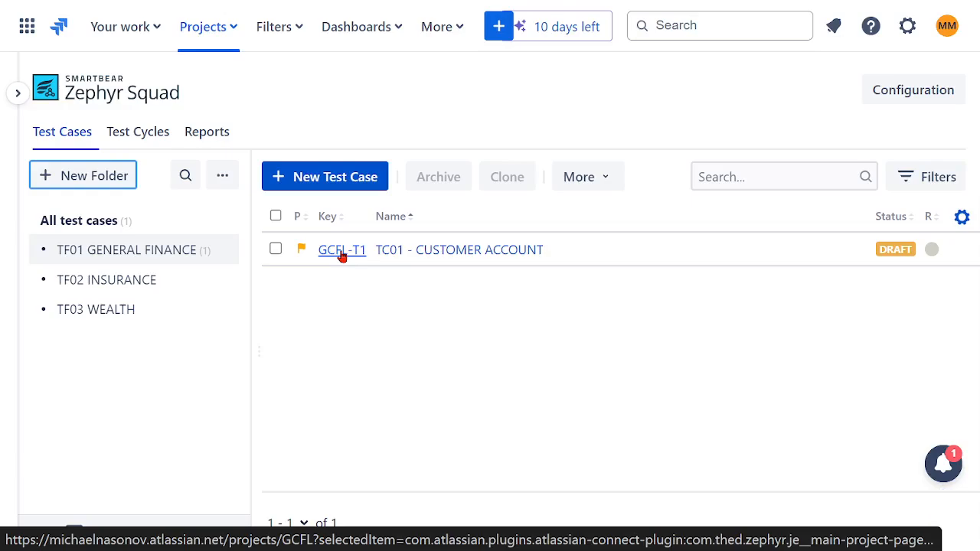
# Open test case GCFL-T1, look over its details and bring up its test script.
pyautogui.click(353, 263)
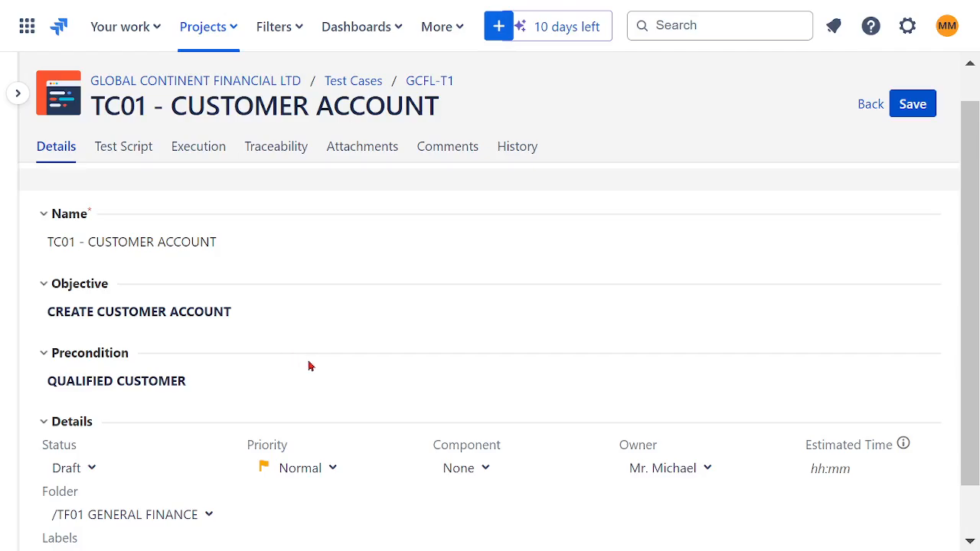
pyautogui.scroll(-1, 370, 361)
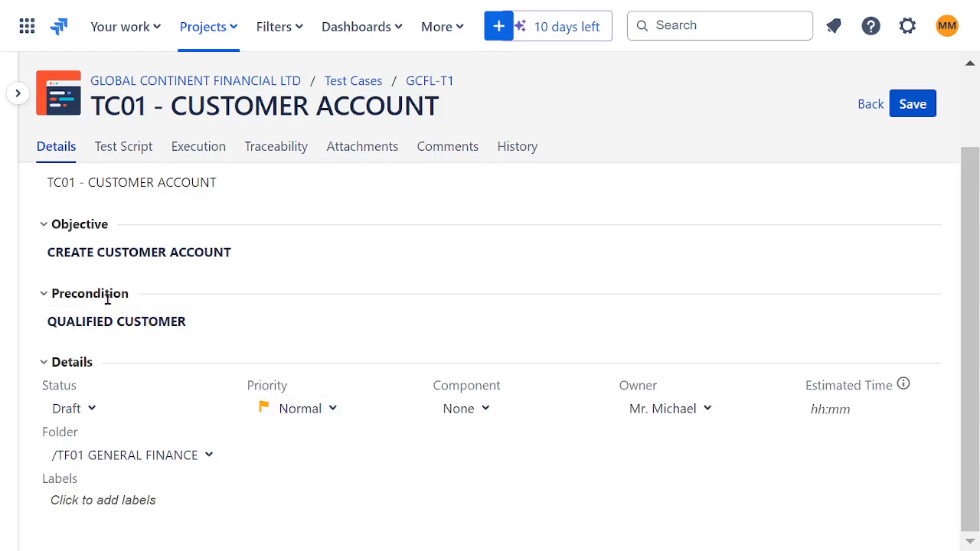
pyautogui.scroll(1, 227, 304)
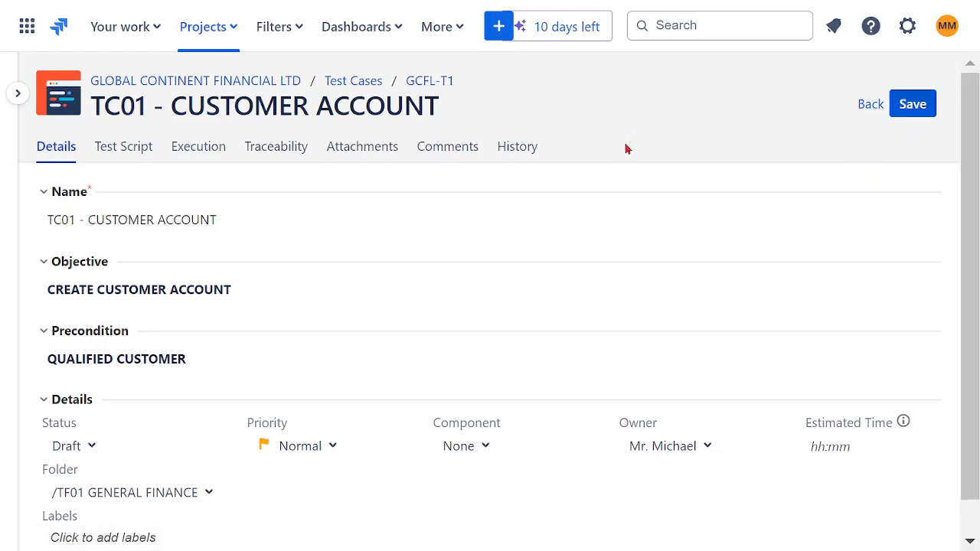
pyautogui.click(128, 153)
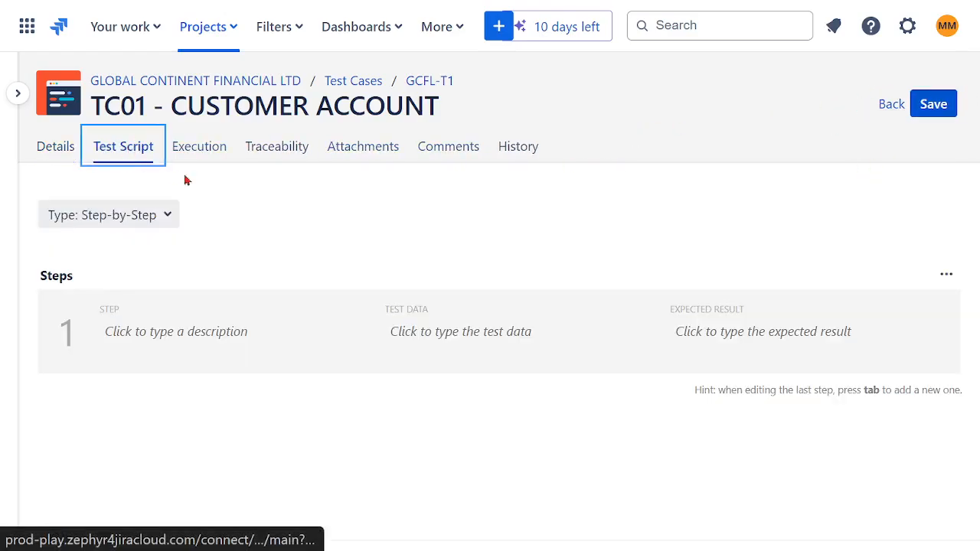
# Try the BDD - Gherkin script type and return the test script to Step-by-Step.
pyautogui.click(167, 222)
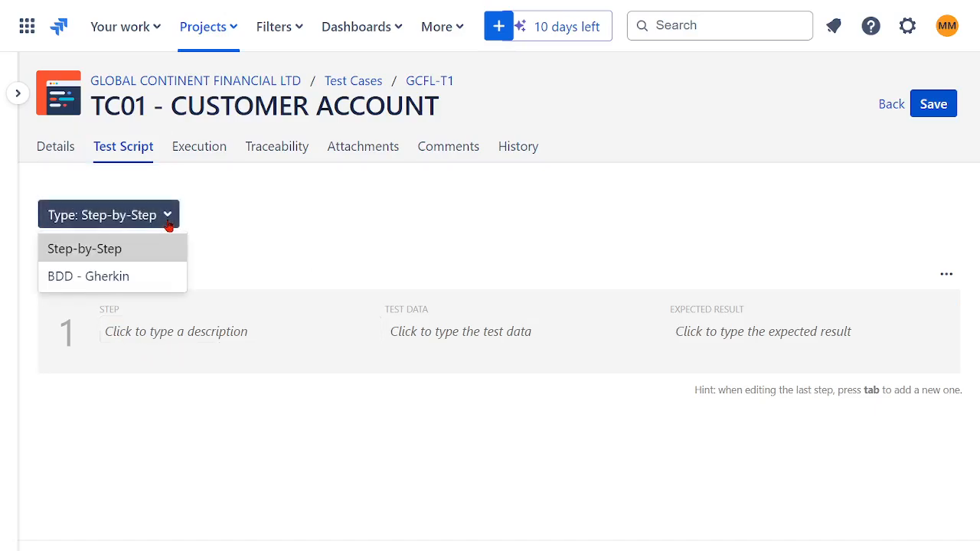
pyautogui.click(106, 280)
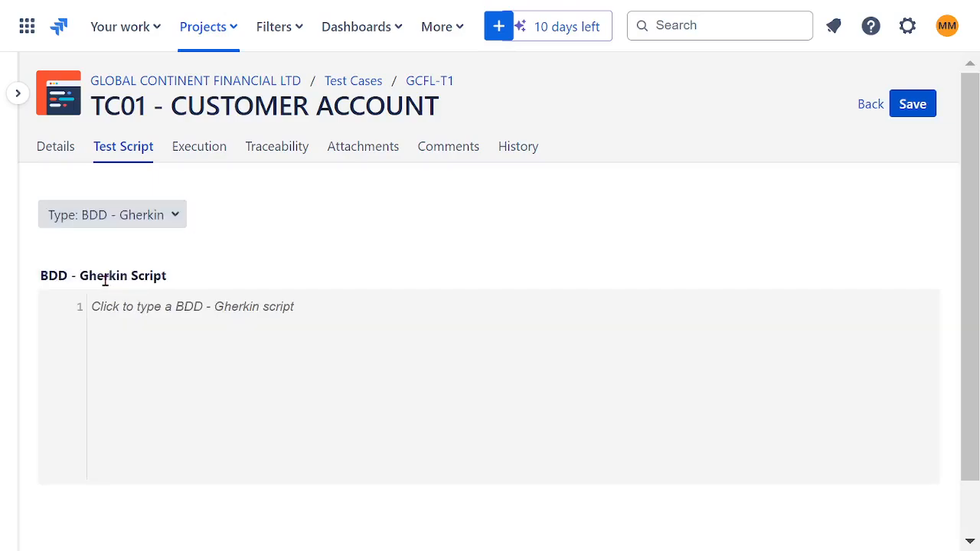
pyautogui.click(165, 339)
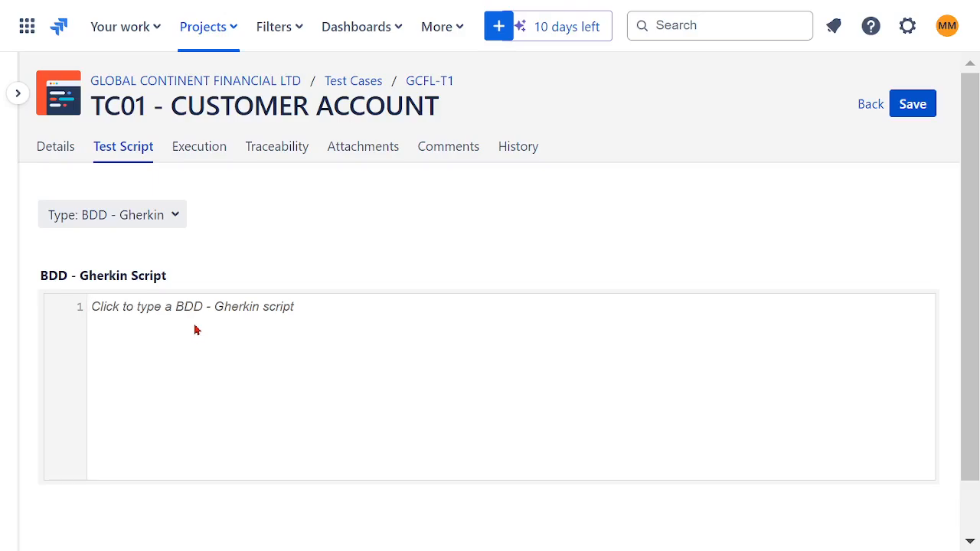
pyautogui.click(176, 212)
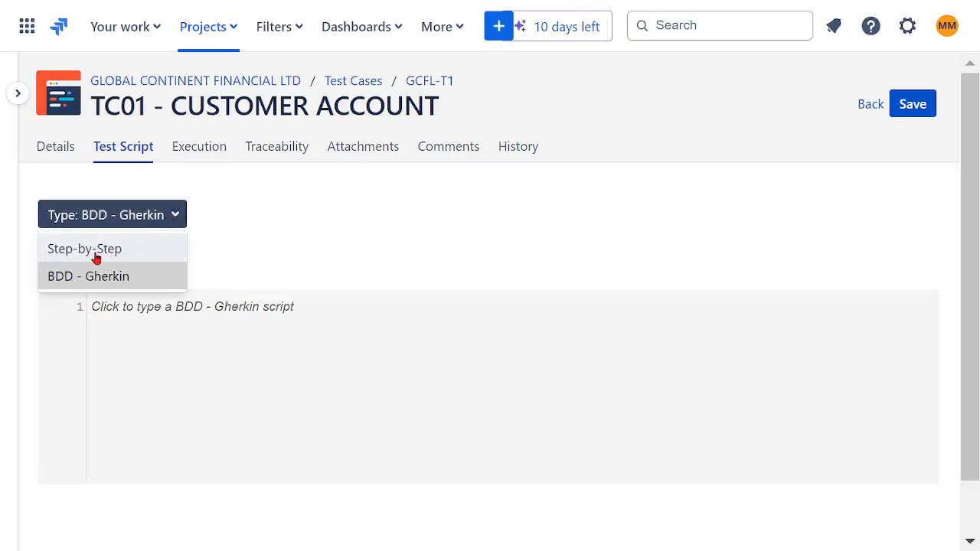
pyautogui.click(97, 258)
# Describe the first script step as STEP 1 CUSTOMER NAVIGATES TO WEBSITE.
pyautogui.click(175, 337)
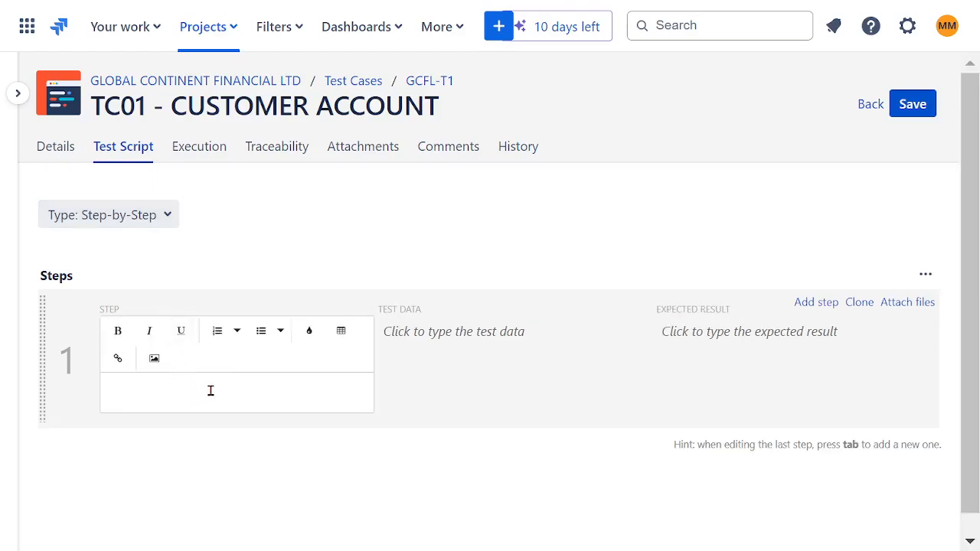
pyautogui.write('STEP 1 CUSTO')
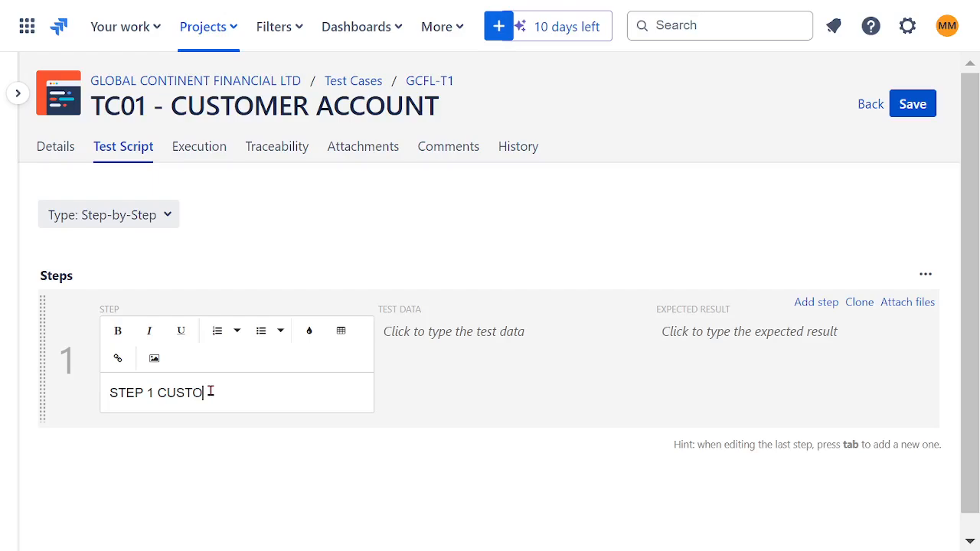
pyautogui.write('MER NAVIGATES TO')
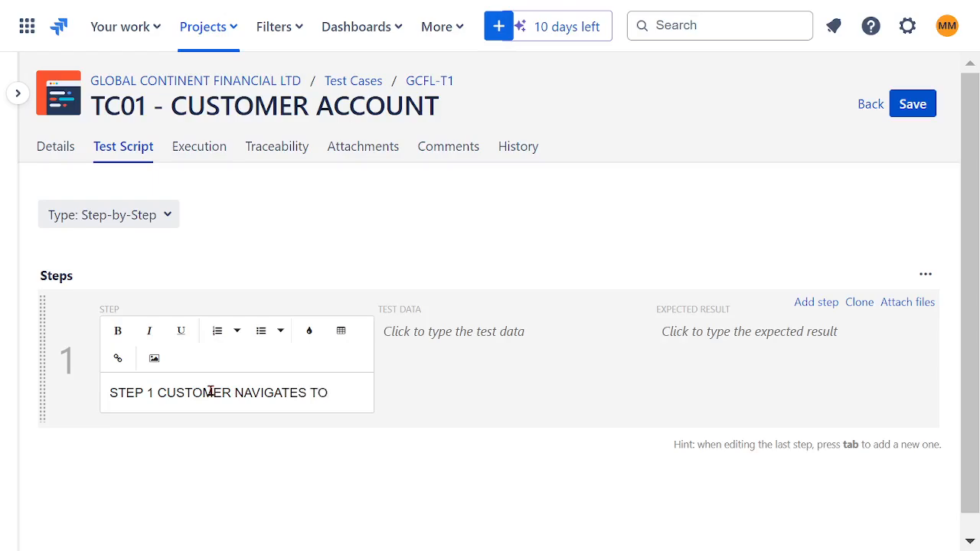
pyautogui.write(' WEBSITE')
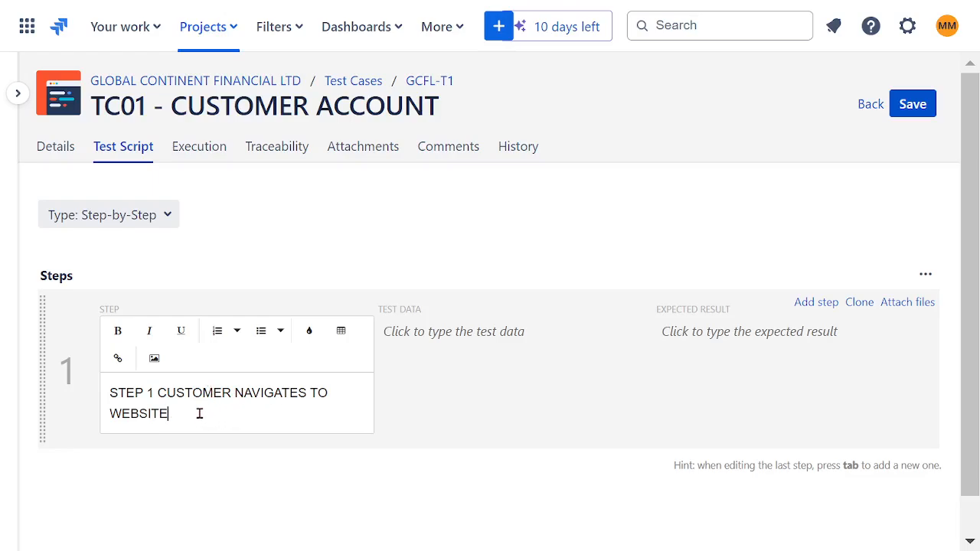
# Paste CUSTOMER ACCOUNT as the test data of the first script step.
pyautogui.moveTo(199, 414); pyautogui.dragTo(102, 400)
pyautogui.click(102, 400)
pyautogui.click(425, 392)
pyautogui.click(453, 339)
pyautogui.write('CUSTOMER ACCOUNT')
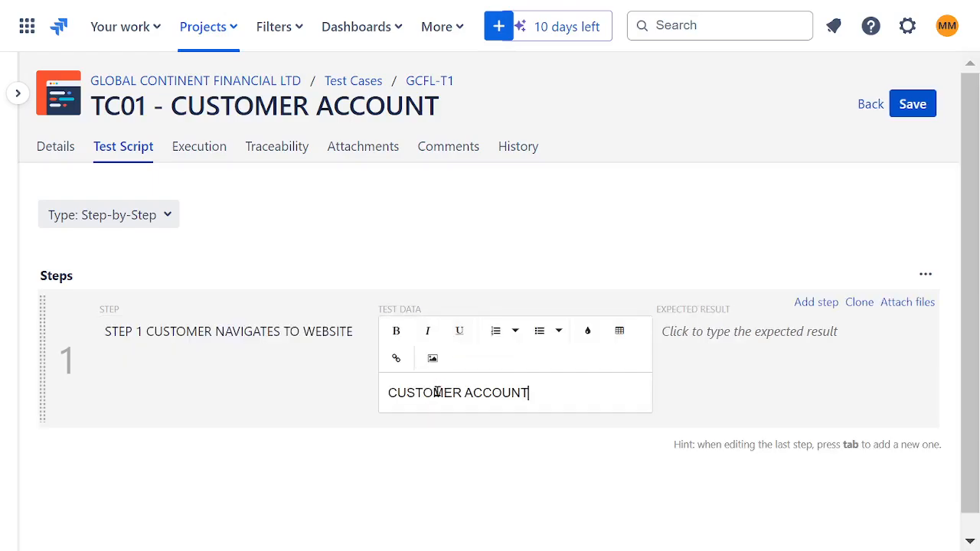
pyautogui.click(715, 372)
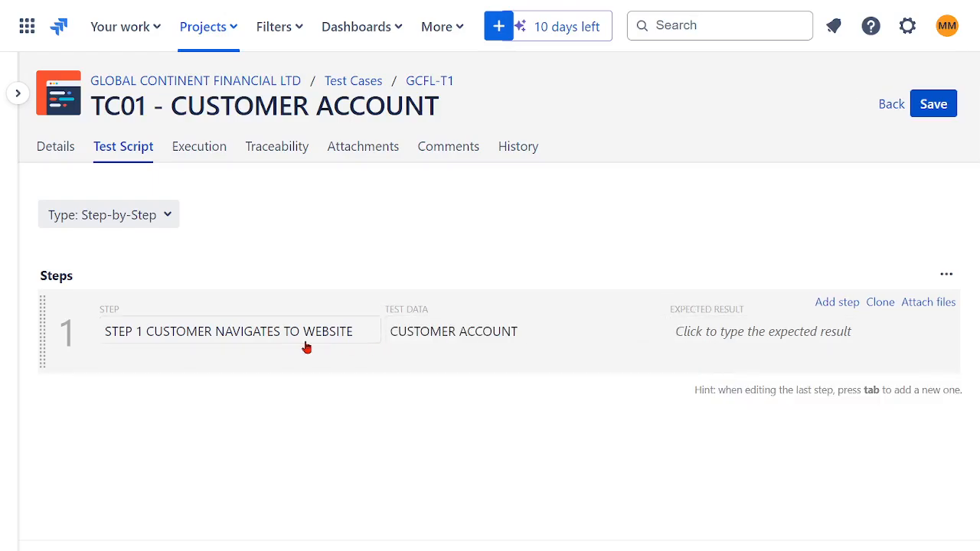
# Enter WEBSITE AVAILABLE as the expected result of the first script step.
pyautogui.click(757, 330)
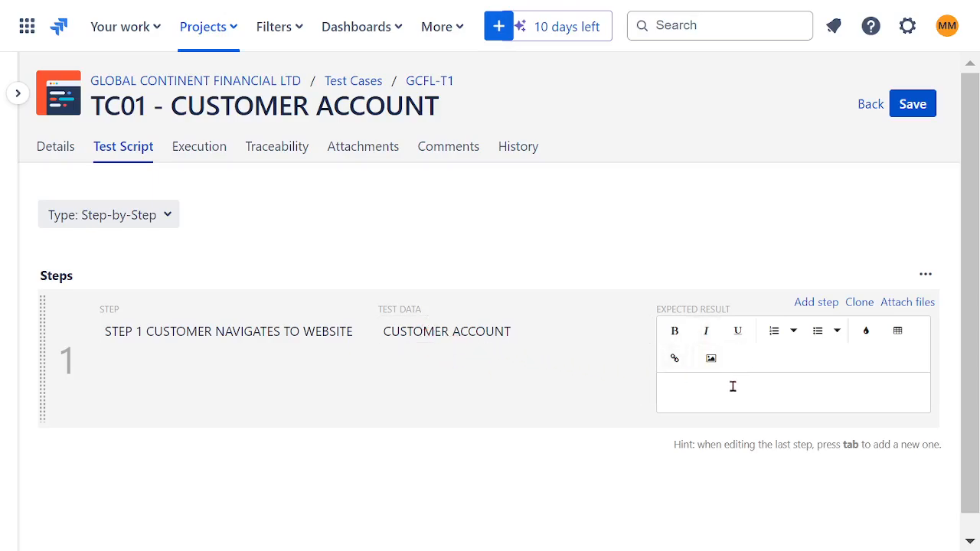
pyautogui.write('WEBSITE AVAILABLE')
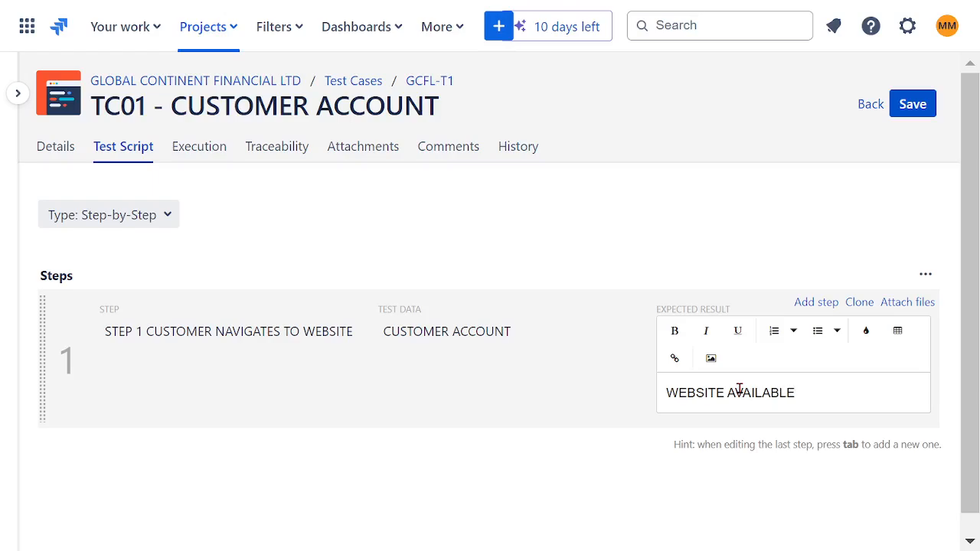
pyautogui.click(695, 255)
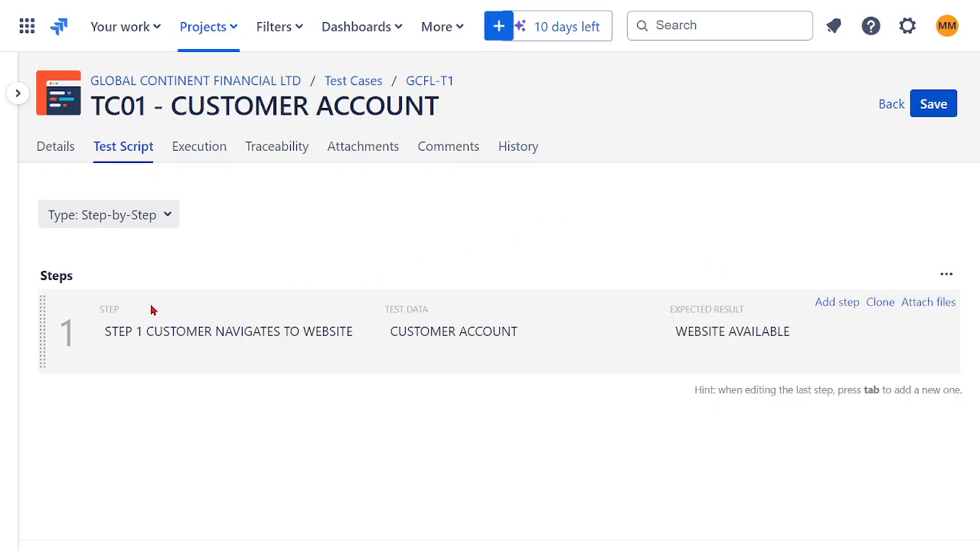
# Add a second script step described as STE 2 CUSTOMER FILLS UP ACCOUNT FORM AND APPLIES.
pyautogui.click(836, 304)
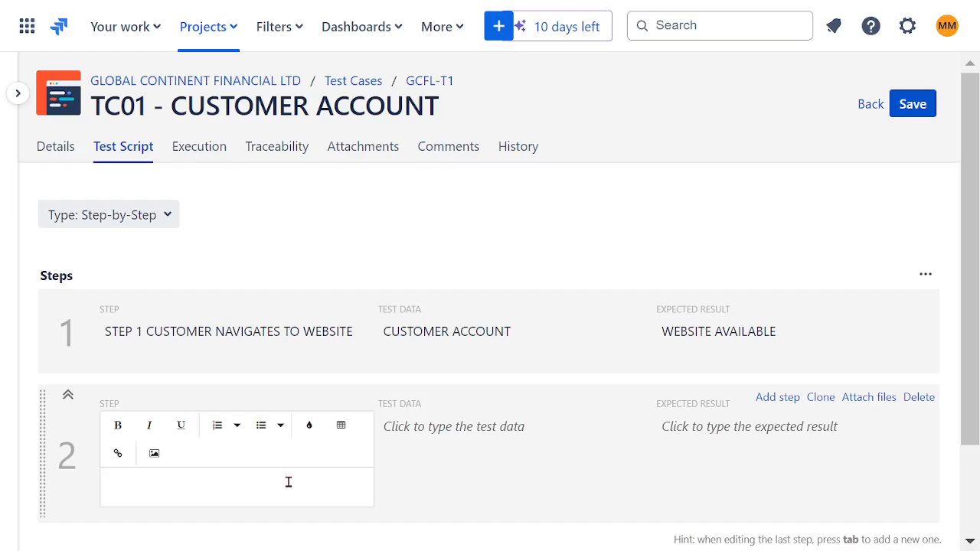
pyautogui.write('STE 2 CUSTOMER')
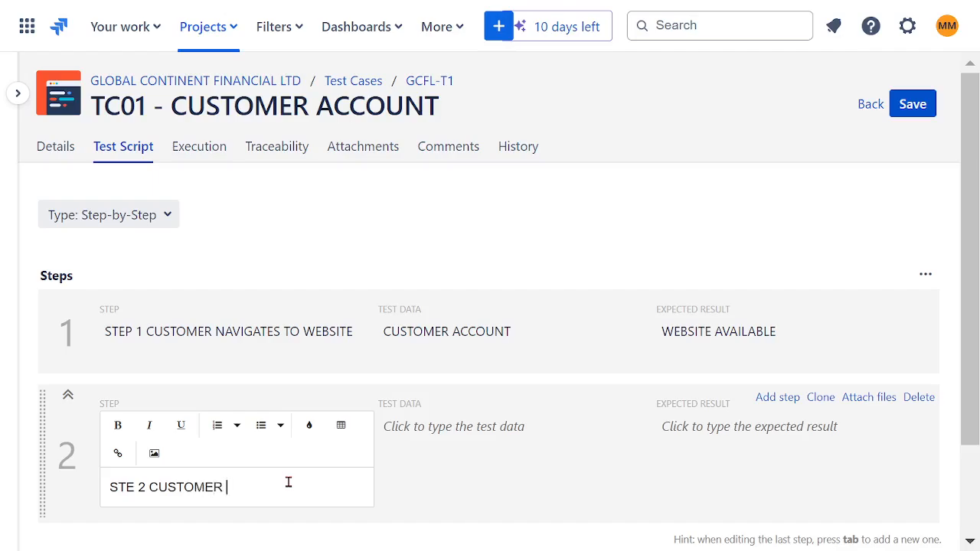
pyautogui.write('FILLS UP ACCOUNT')
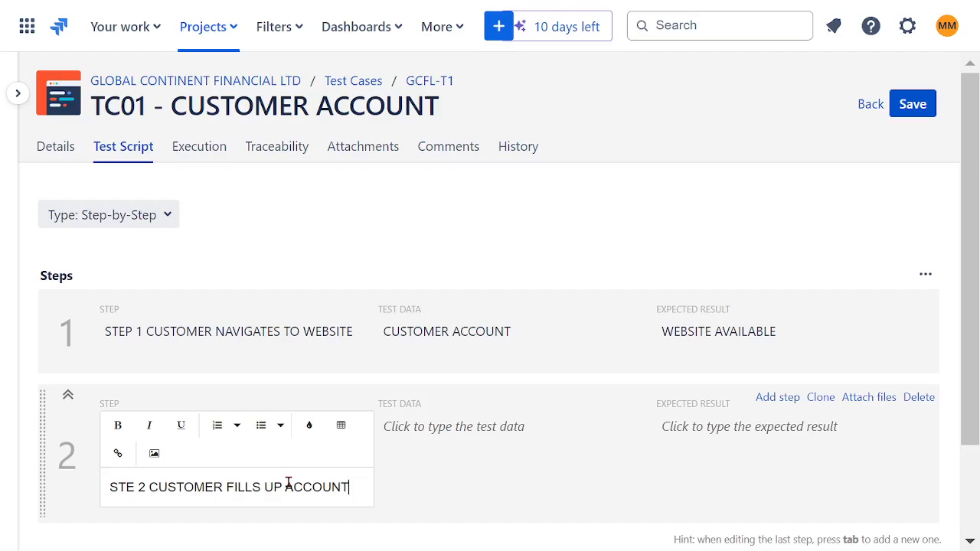
pyautogui.write(' FORM')
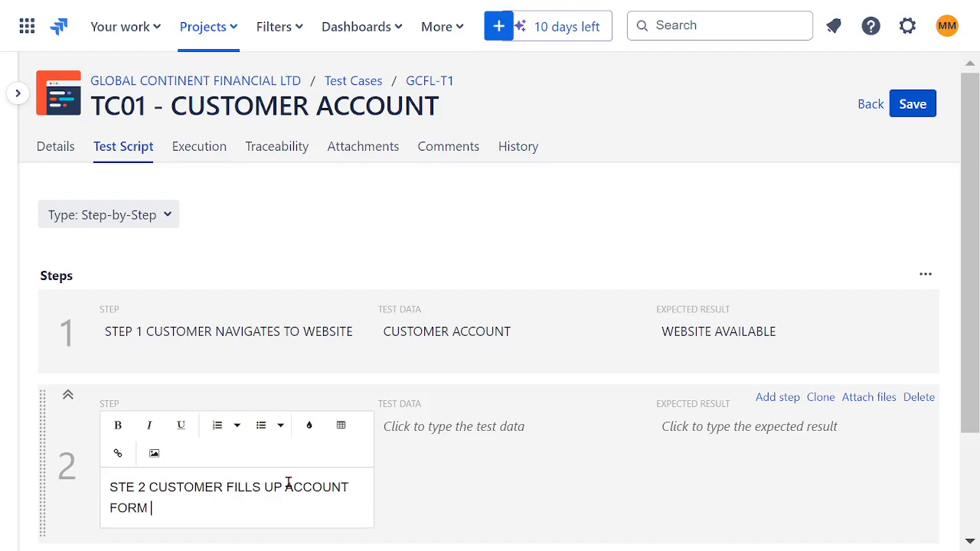
pyautogui.write(' AND APPP')
pyautogui.write('S')
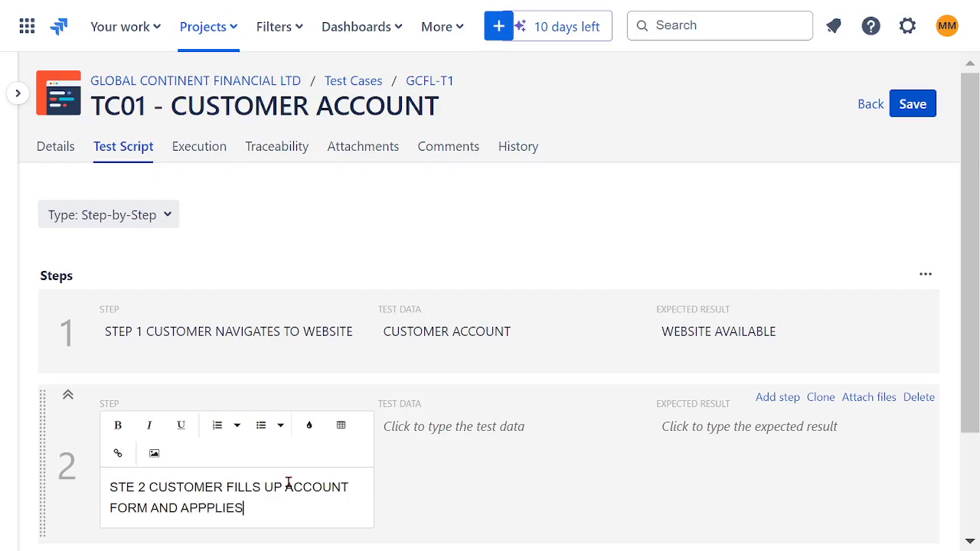
pyautogui.click(208, 509)
pyautogui.press('BackSpace')
# Enter CUSTOMER FINISHED FORM as the test data of the second script step.
pyautogui.click(451, 474)
pyautogui.click(468, 445)
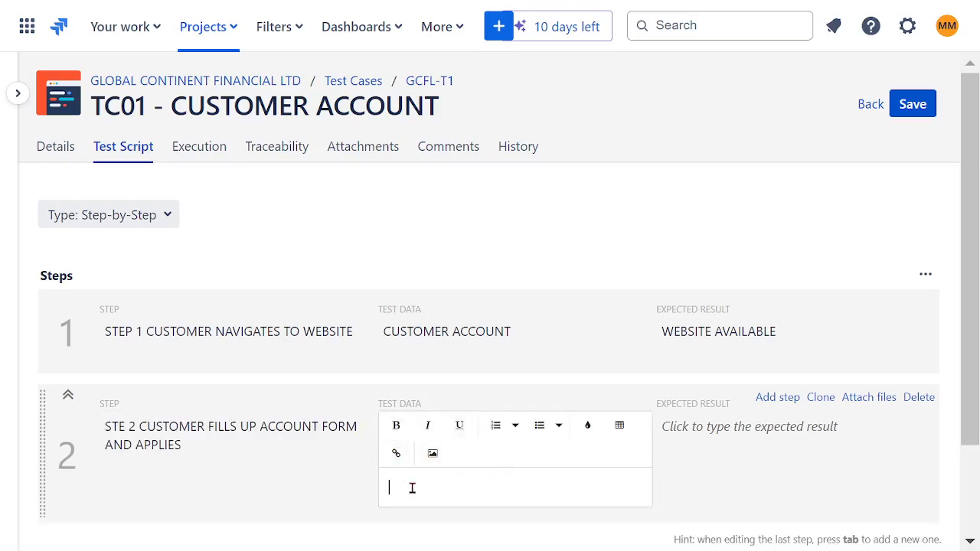
pyautogui.write('CUSTOMER FINISHED FORM')
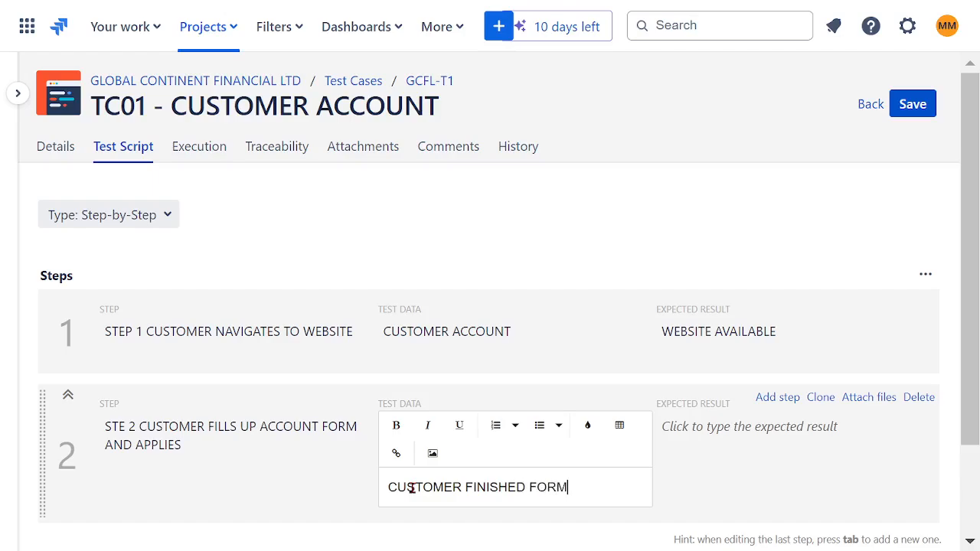
# Enter ACOOUNT IS CREATED as the expected result of the second script step.
pyautogui.click(702, 453)
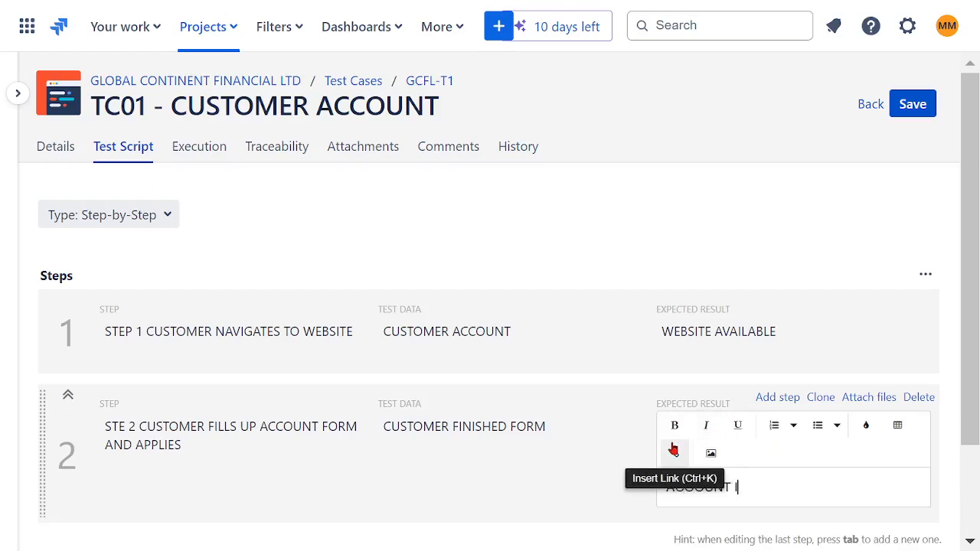
pyautogui.write('ACCOUNT IS CREATED')
pyautogui.click(644, 246)
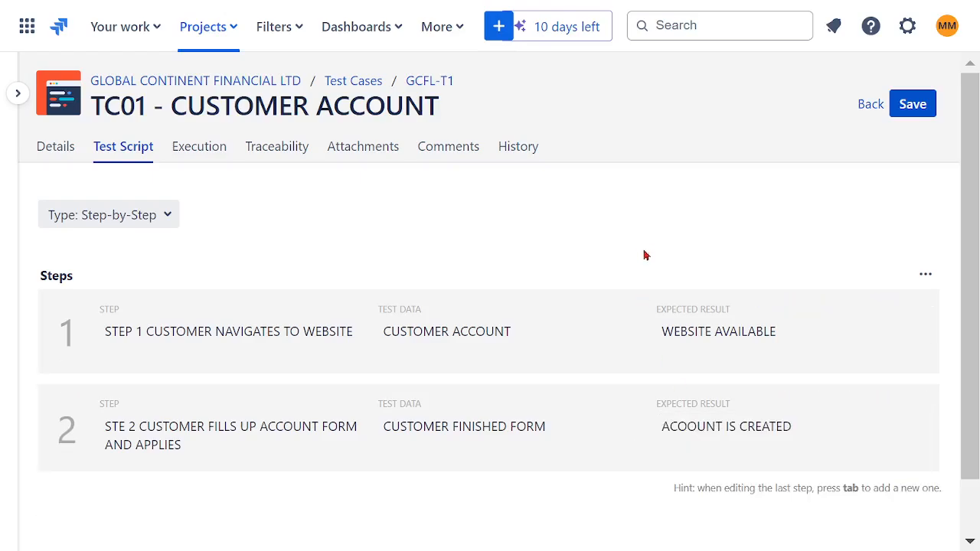
# Insert a new script step directly after the first one and describe it as STEP 3 CONFIRMATION.
pyautogui.moveTo(767, 374)
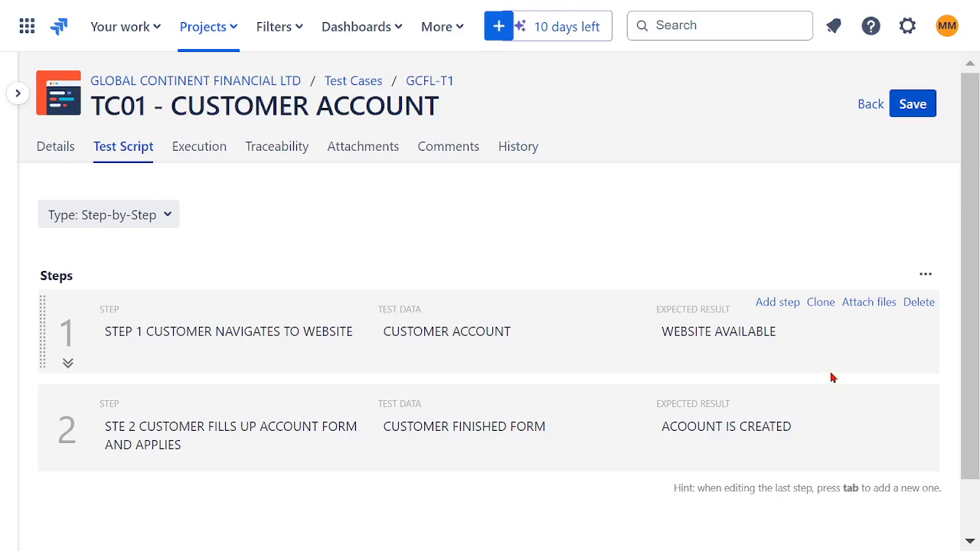
pyautogui.click(776, 302)
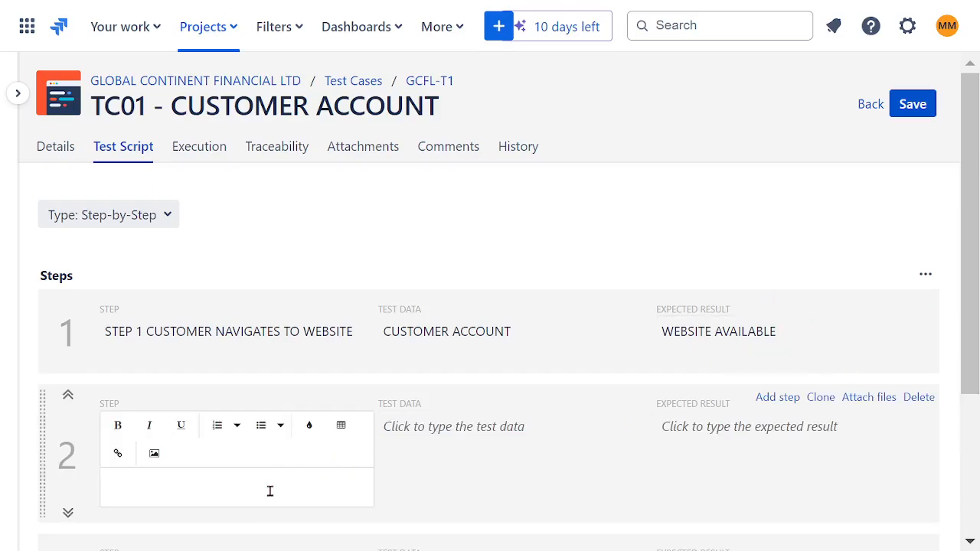
pyautogui.write('STEP 3 CONFIRMATION')
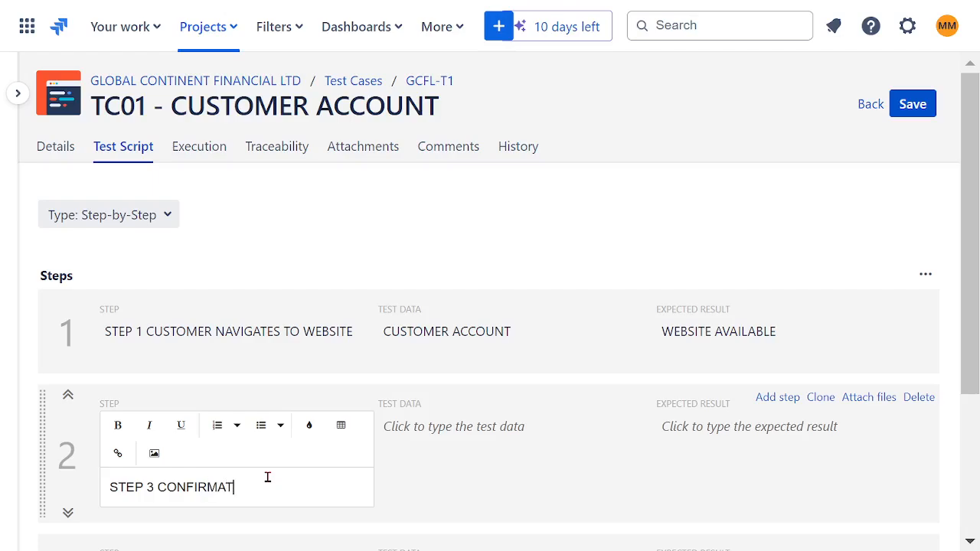
pyautogui.doubleClick(207, 485)
pyautogui.click(445, 478)
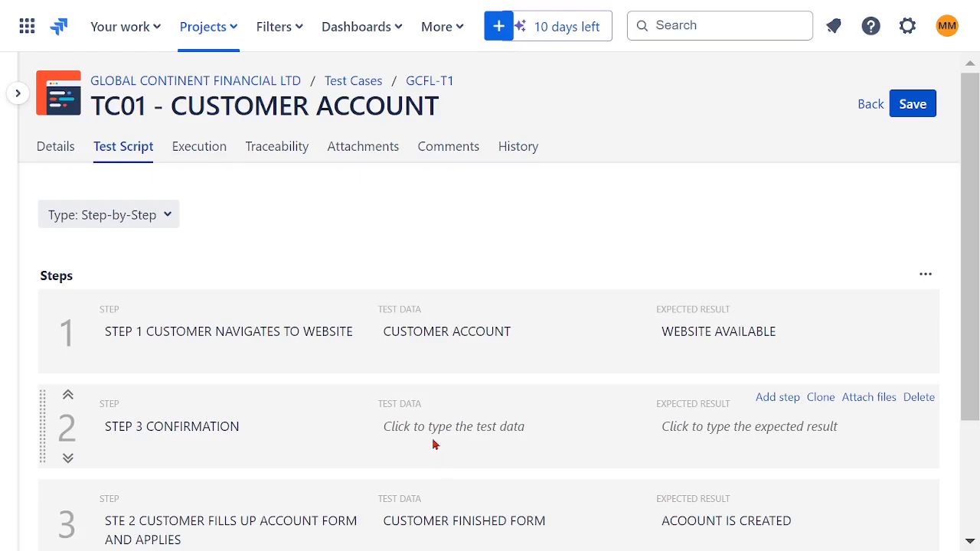
pyautogui.scroll(-1, 442, 444)
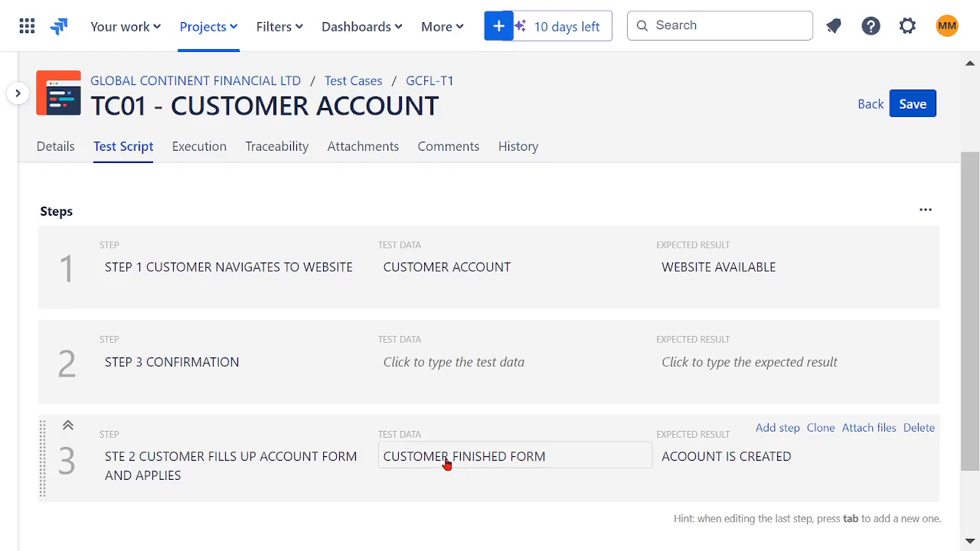
pyautogui.click(462, 467)
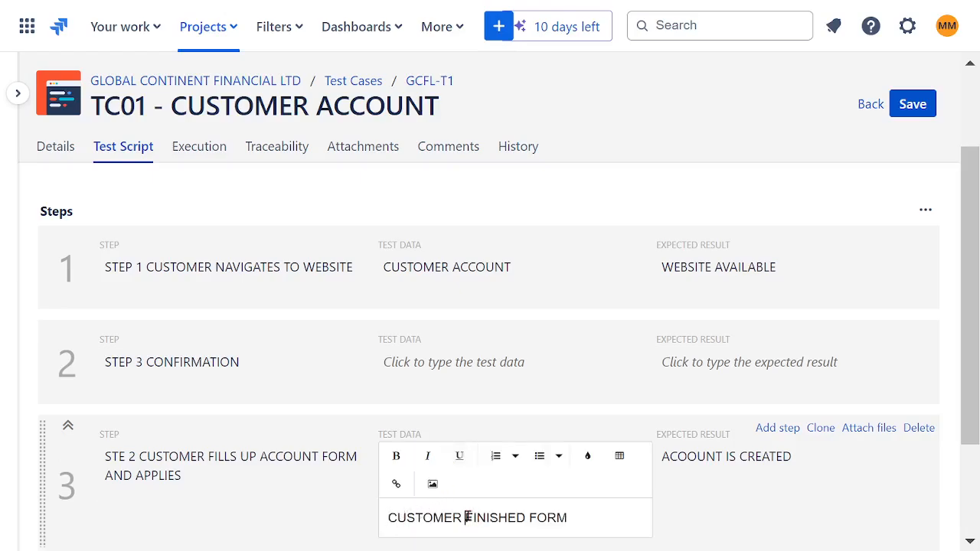
pyautogui.moveTo(469, 517); pyautogui.dragTo(570, 516)
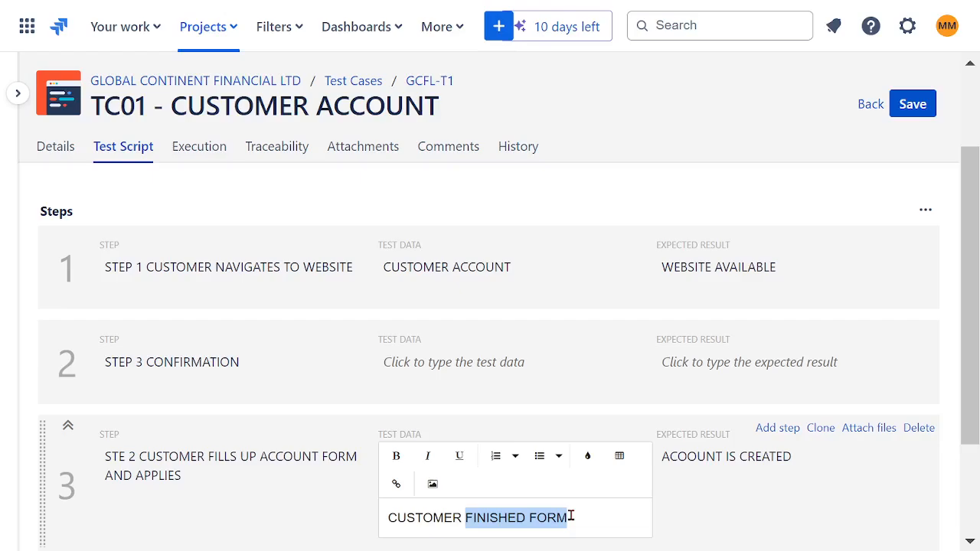
pyautogui.click(139, 364)
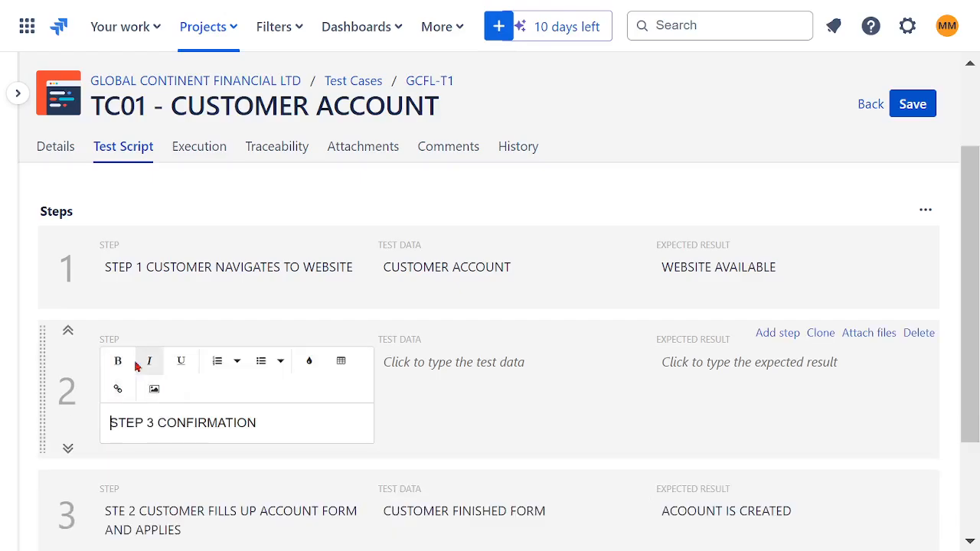
pyautogui.scroll(-3, 298, 426)
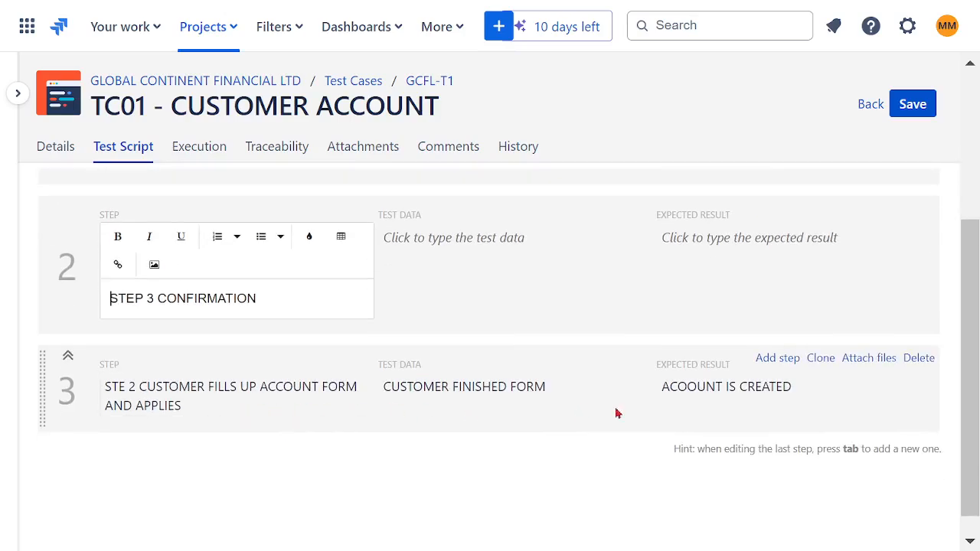
pyautogui.click(921, 361)
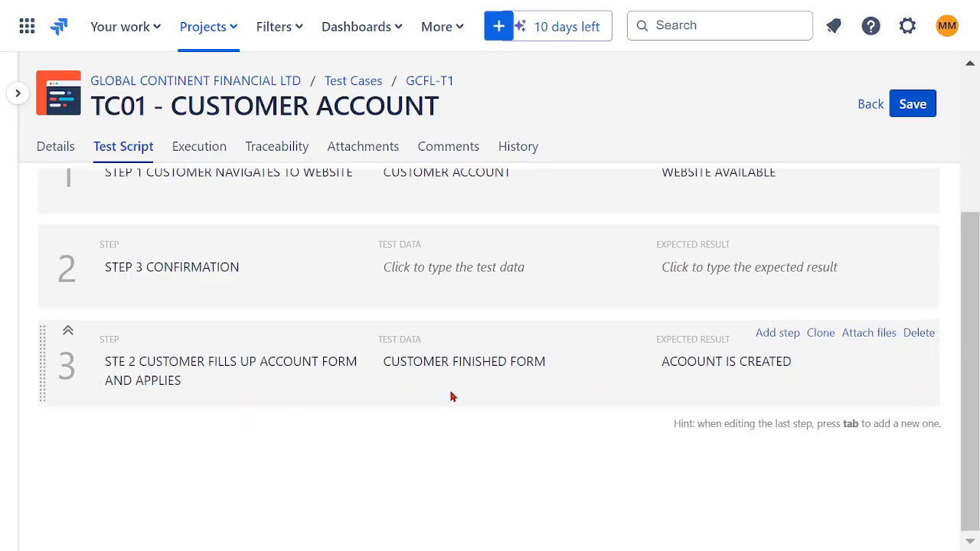
# Change the test data of the third script step to CUSTOMER CONFIRMATION.
pyautogui.click(498, 365)
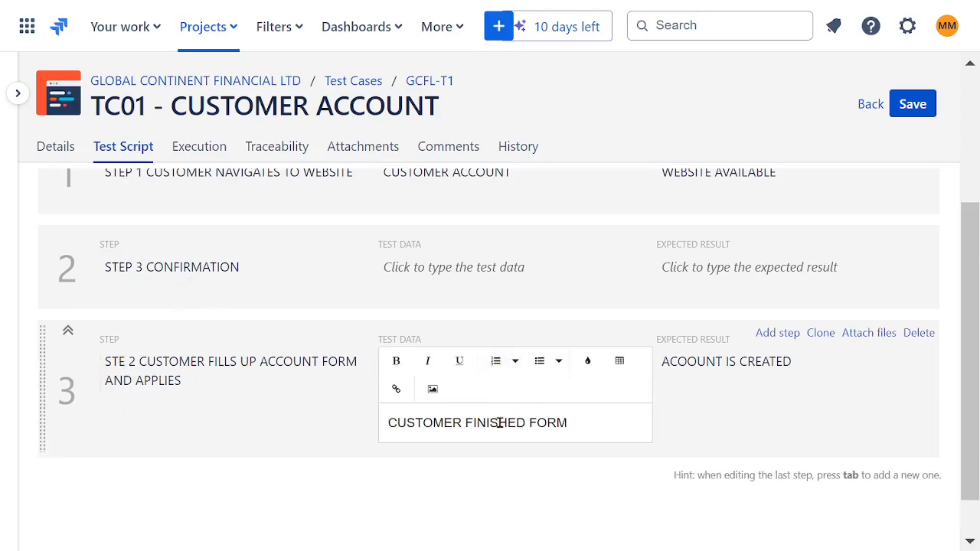
pyautogui.moveTo(466, 423); pyautogui.dragTo(610, 425)
pyautogui.write('CONFIRMATION')
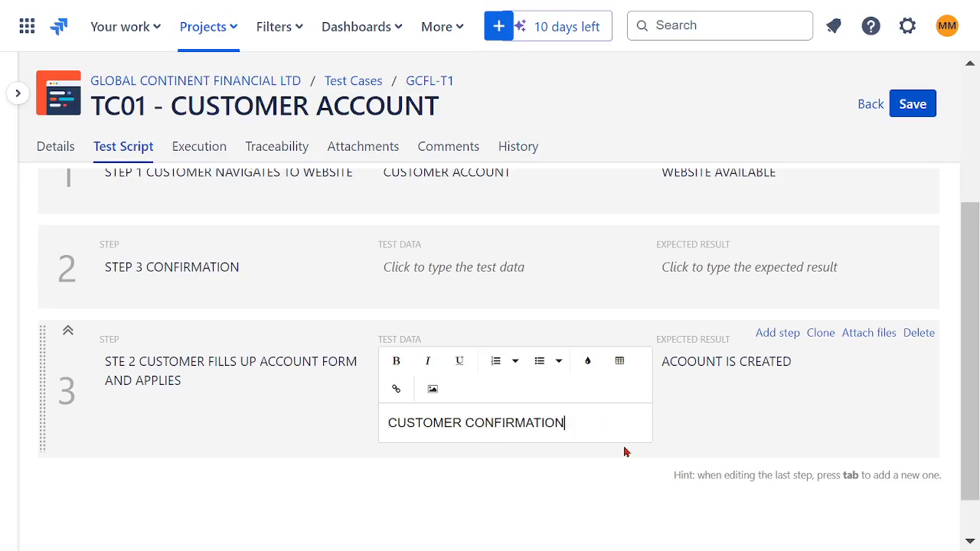
# Change the expected result of the third script step to ACOOUNT CONFIRMATION.
pyautogui.click(712, 392)
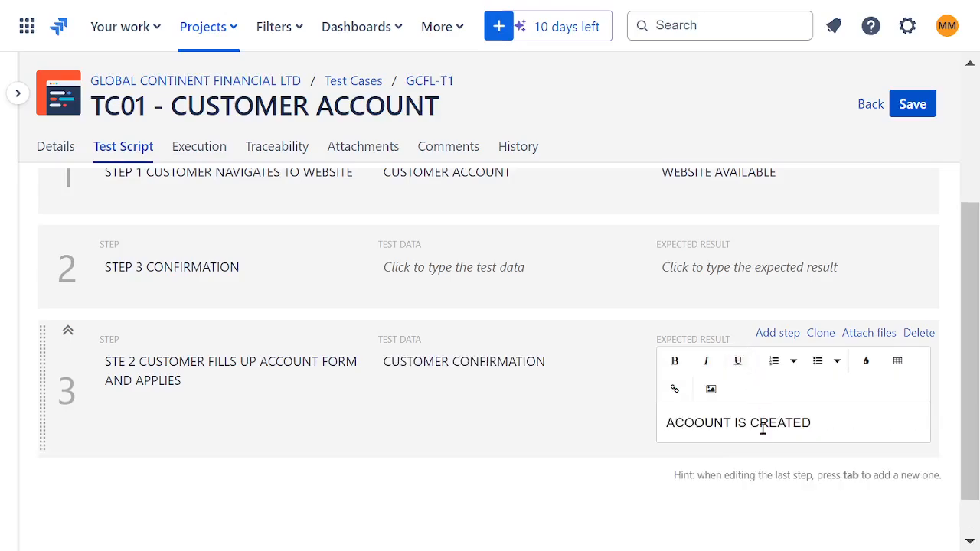
pyautogui.moveTo(735, 424); pyautogui.dragTo(820, 424)
pyautogui.write('CONFIRMATION')
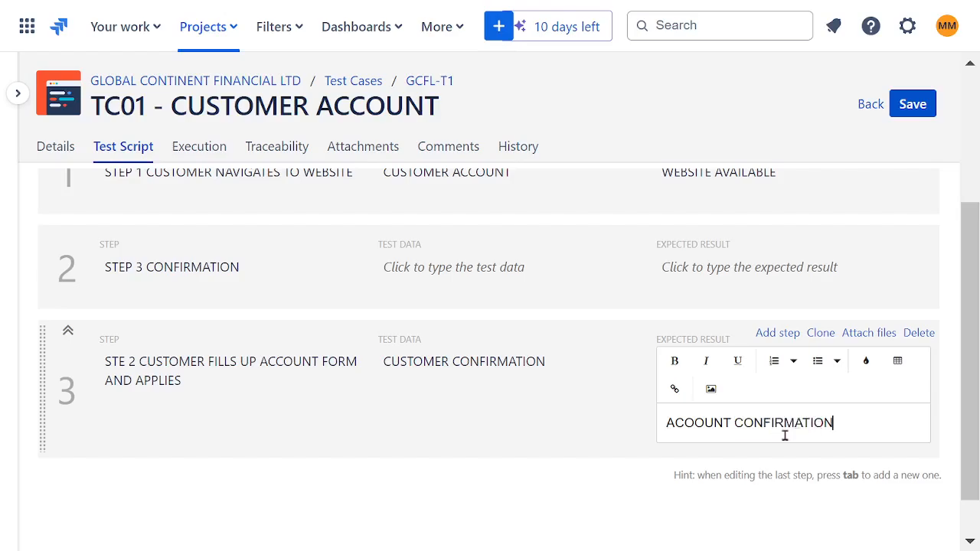
pyautogui.click(573, 463)
pyautogui.scroll(3, 459, 390)
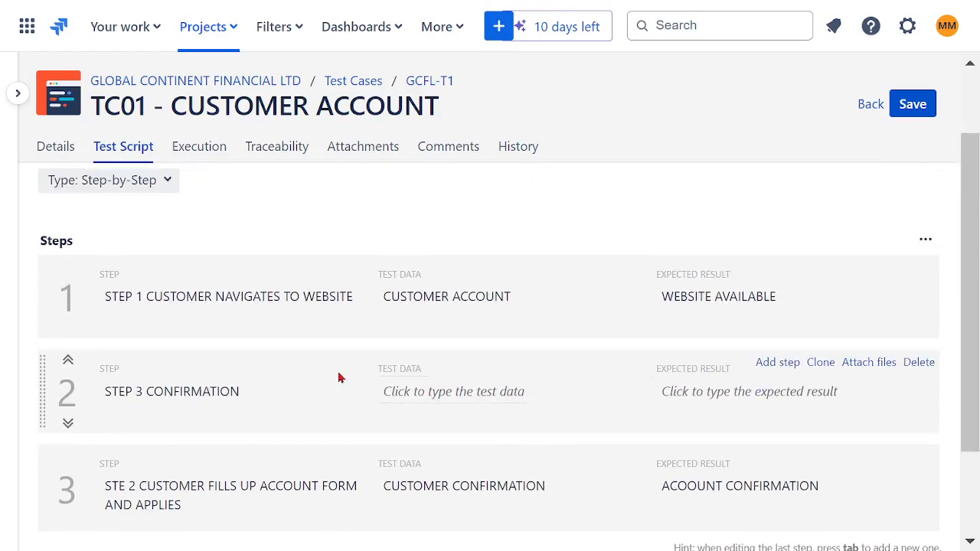
# Move CUSTOMER FILLS UP ACCOUNT FORM AND APPLIES from the third script step's description into the second's, replacing the word CONFIRMATION.
pyautogui.click(198, 398)
pyautogui.scroll(-2, 280, 421)
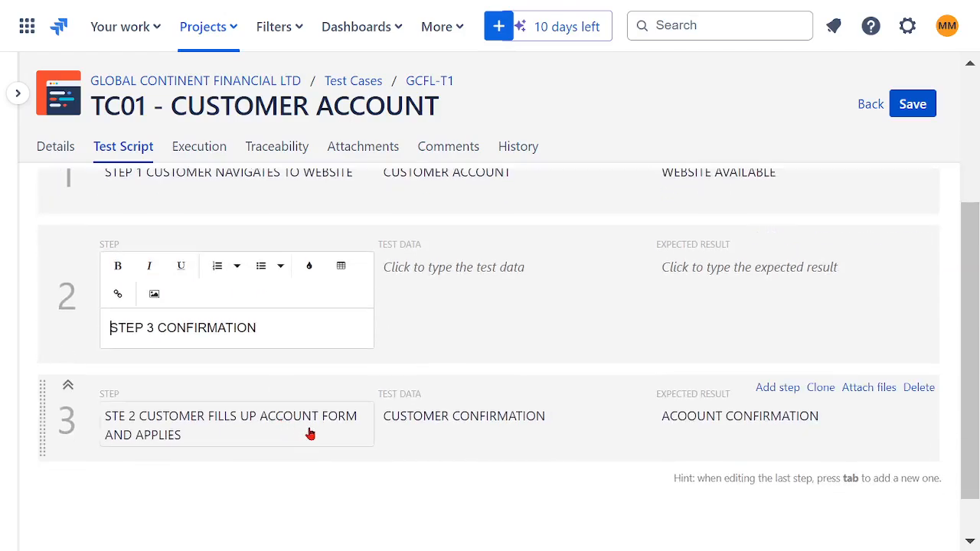
pyautogui.click(232, 421)
pyautogui.moveTo(150, 422); pyautogui.dragTo(243, 451)
pyautogui.hotkey('ctrl', 'c')
pyautogui.press('BackSpace')
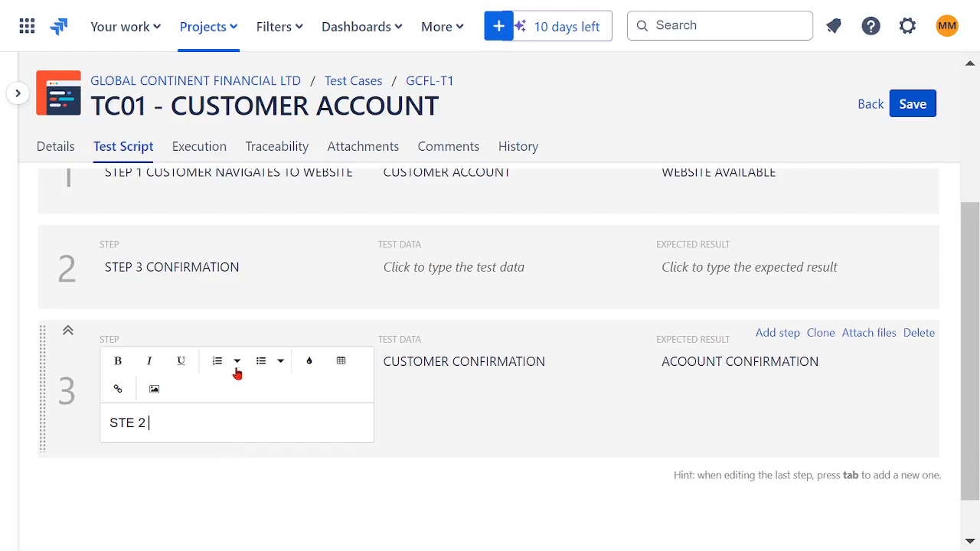
pyautogui.click(186, 267)
pyautogui.doubleClick(222, 328)
pyautogui.hotkey('ctrl', 'v')
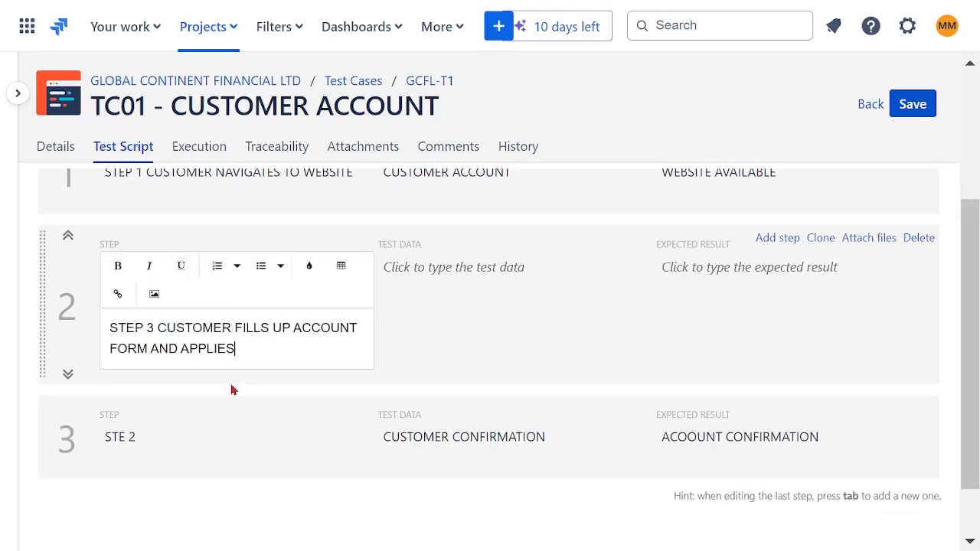
# Set the description of the third script step to STEP 3 CONFIRMATION.
pyautogui.click(164, 437)
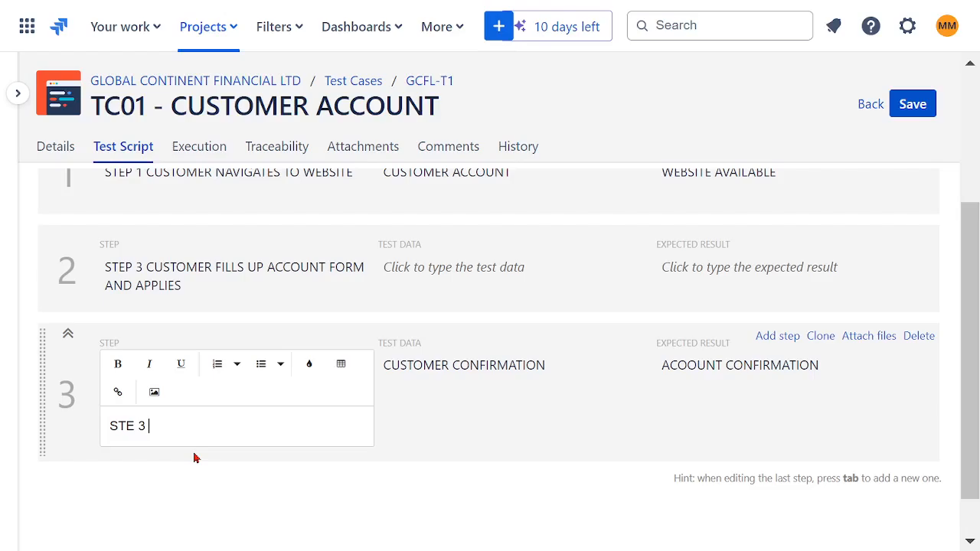
pyautogui.write('rmation')
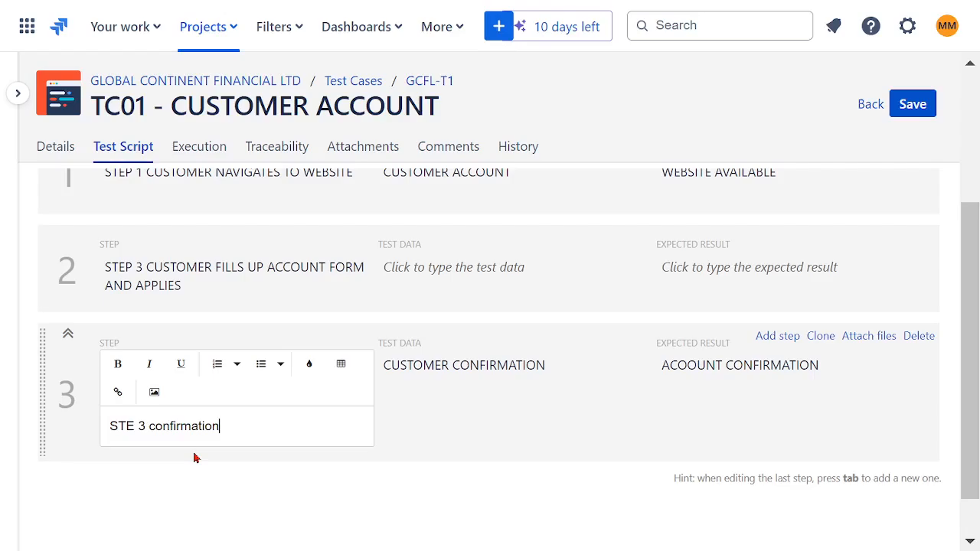
pyautogui.press('BackSpace')
pyautogui.press('BackSpace')
pyautogui.press('BackSpace')
pyautogui.press('BackSpace')
pyautogui.press('BackSpace')
pyautogui.press('BackSpace')
pyautogui.press('BackSpace')
pyautogui.press('BackSpace')
pyautogui.press('BackSpace')
pyautogui.press('BackSpace')
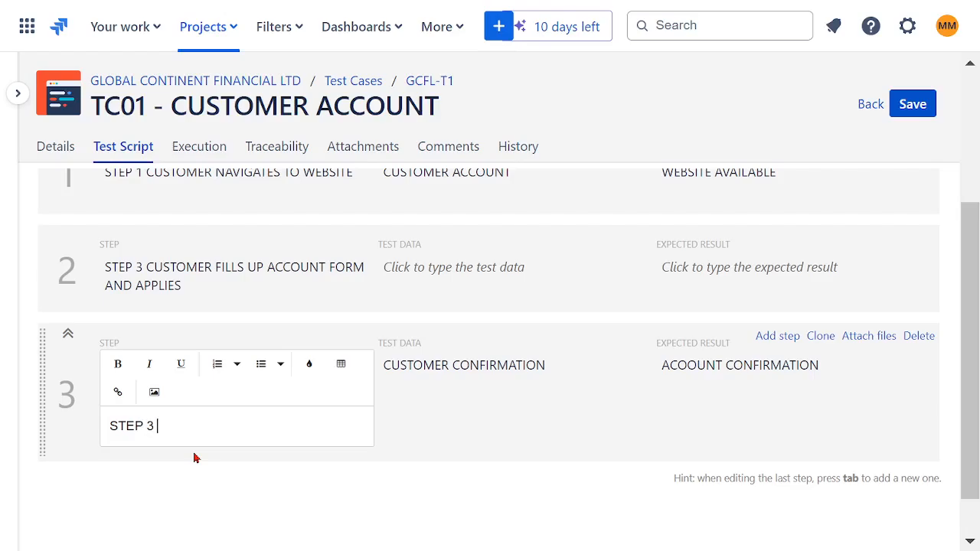
pyautogui.write('NFIRMATION')
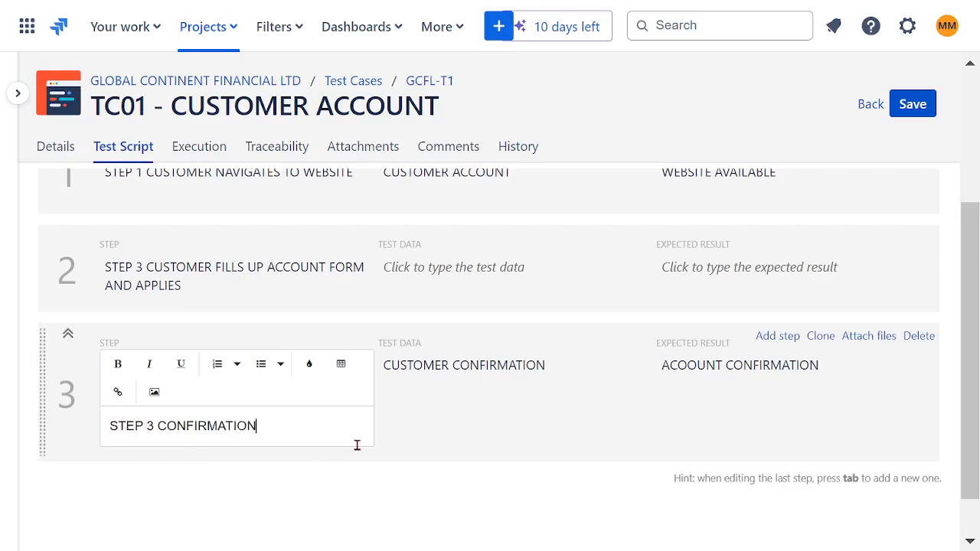
pyautogui.click(428, 442)
# Enter COMPLETE ACCOUNT FORM as the test data of the second script step.
pyautogui.click(459, 308)
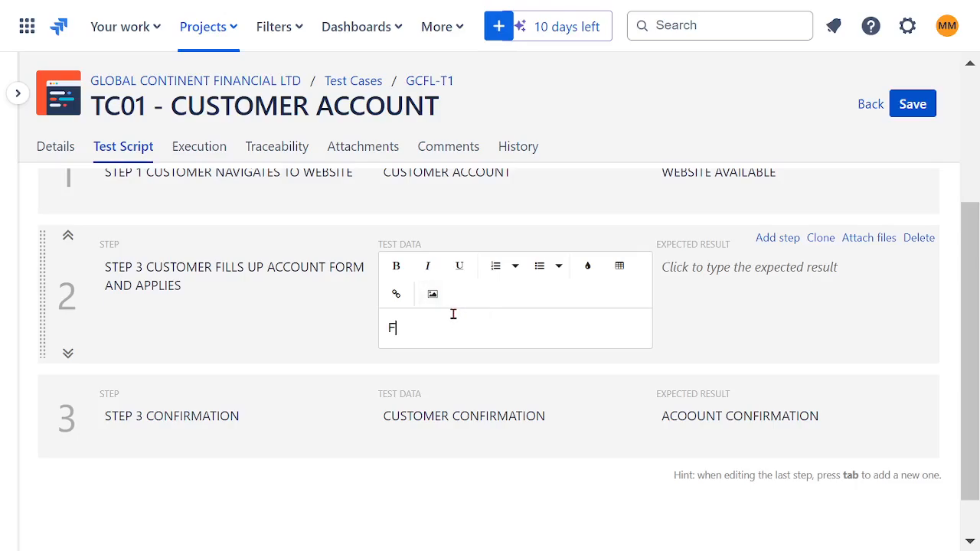
pyautogui.write('COMPLETE ACCOUNT FORM')
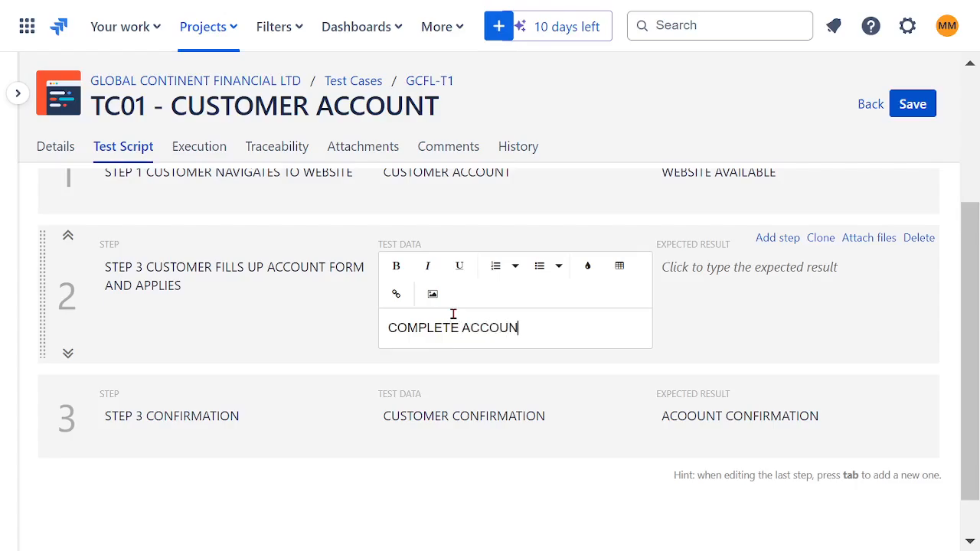
# Enter ACCOUNT CREATED as the expected result of the second script step.
pyautogui.click(796, 321)
pyautogui.click(747, 285)
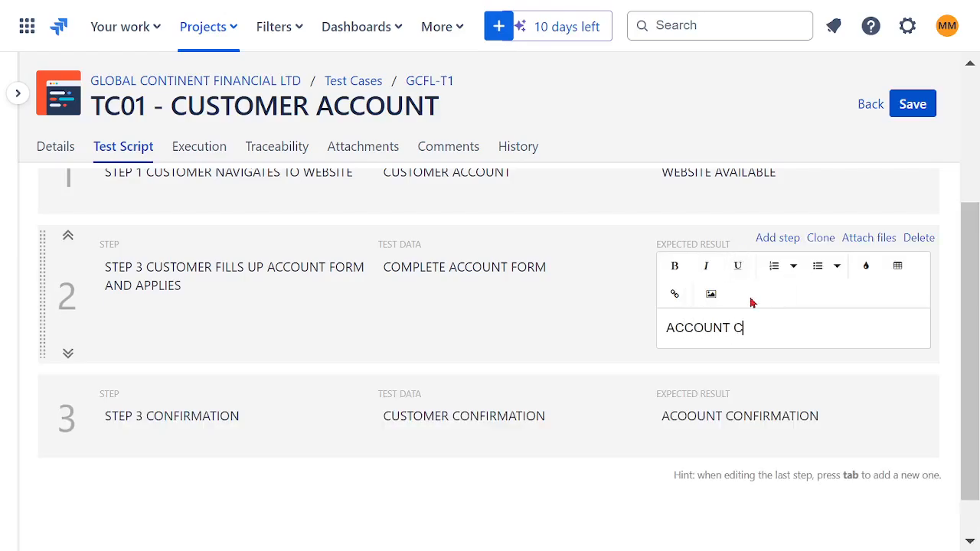
pyautogui.click(546, 503)
pyautogui.scroll(2, 582, 471)
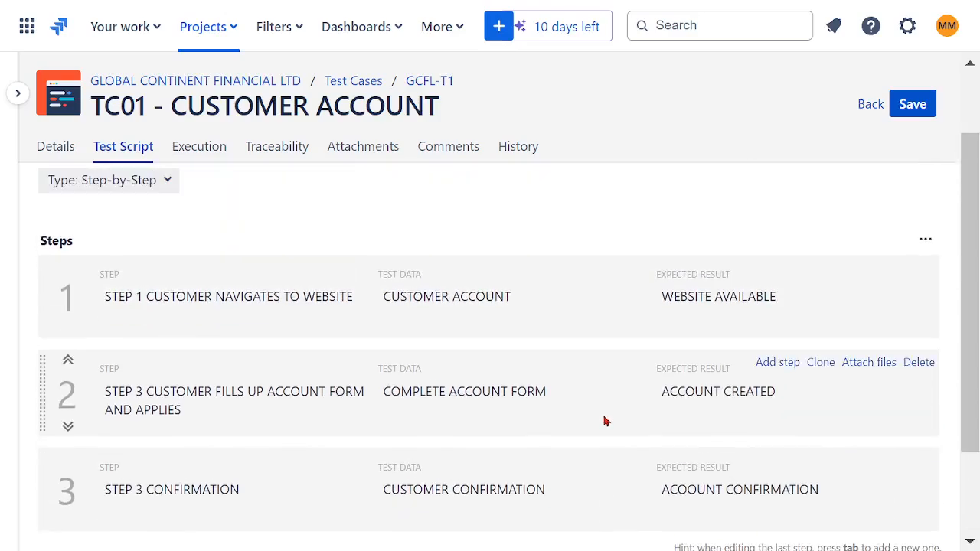
# Review the execution, traceability, attachments, comments and history sections of test case TC01 - CUSTOMER ACCOUNT, ending on its details.
pyautogui.click(197, 153)
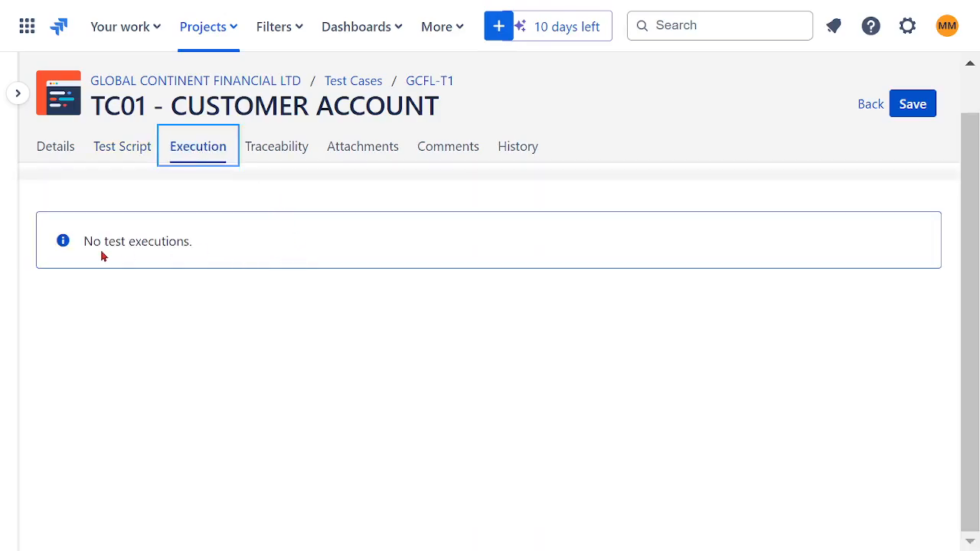
pyautogui.click(276, 155)
pyautogui.click(354, 150)
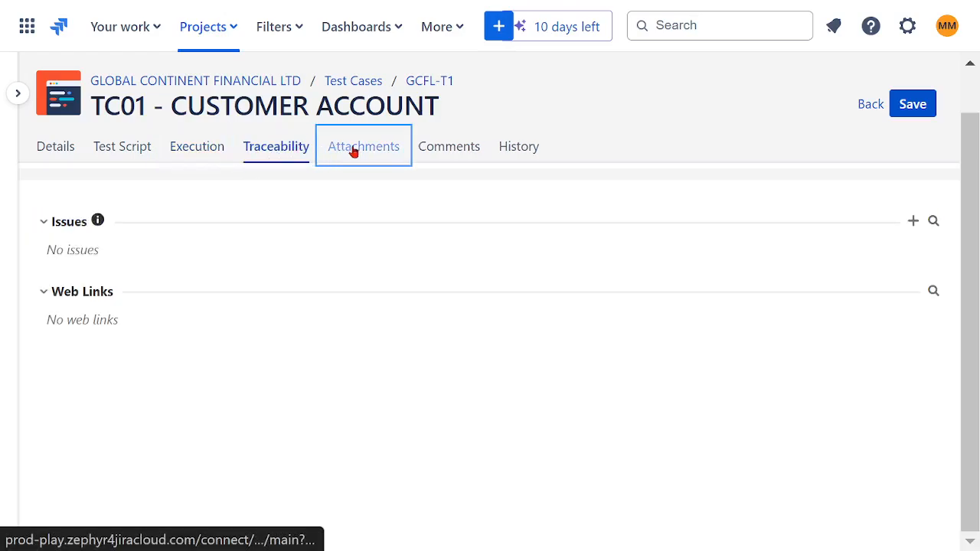
pyautogui.click(449, 151)
pyautogui.click(526, 151)
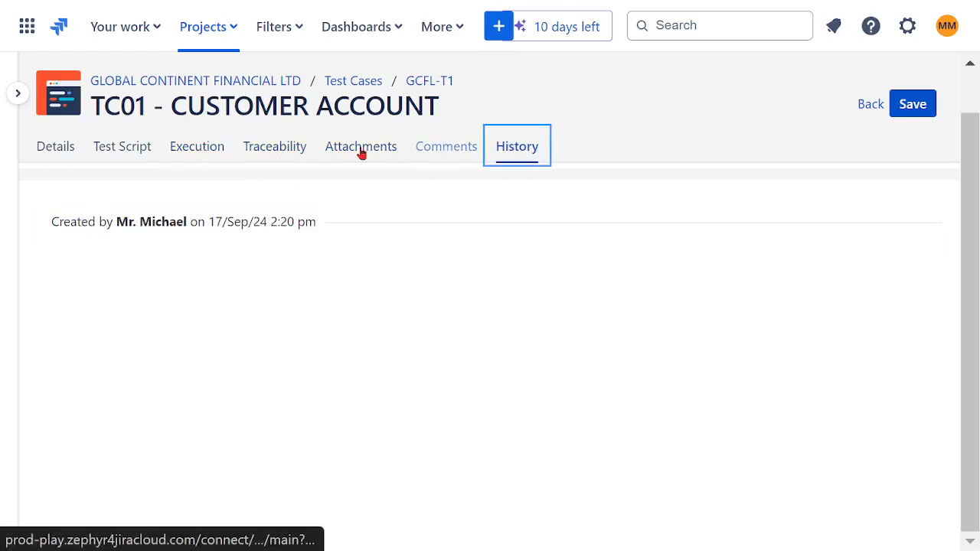
pyautogui.click(50, 153)
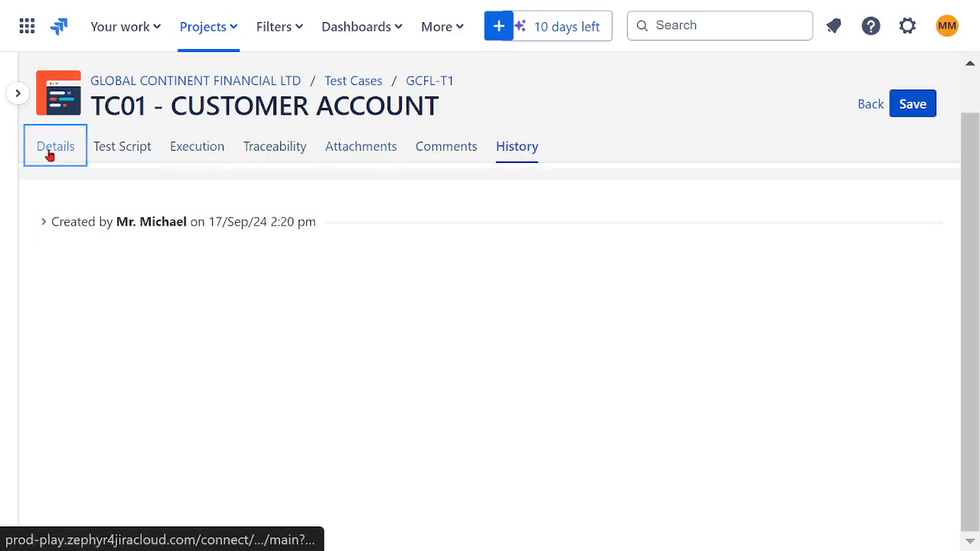
# Save test case TC01 - CUSTOMER ACCOUNT and return to the Zephyr Squad test case list with the project sidebar collapsed.
pyautogui.click(18, 94)
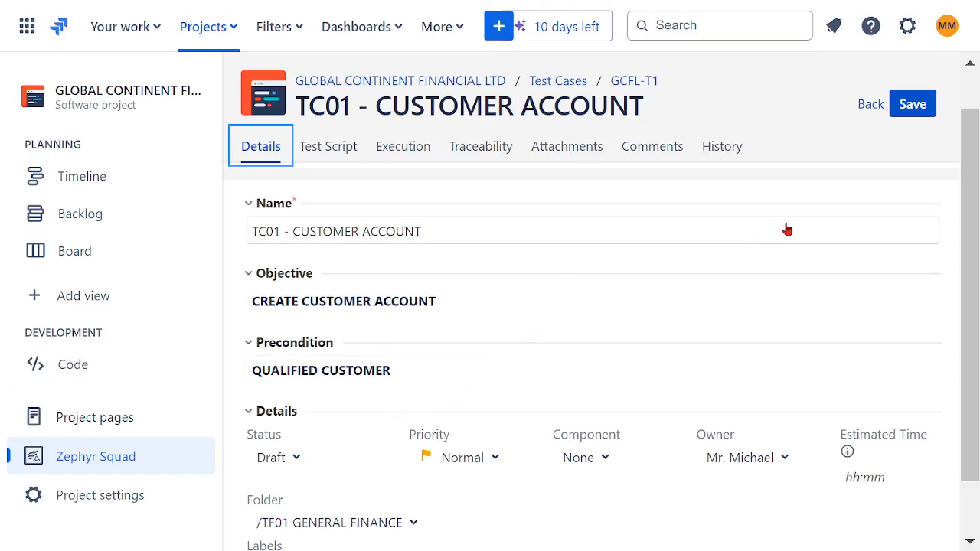
pyautogui.click(915, 108)
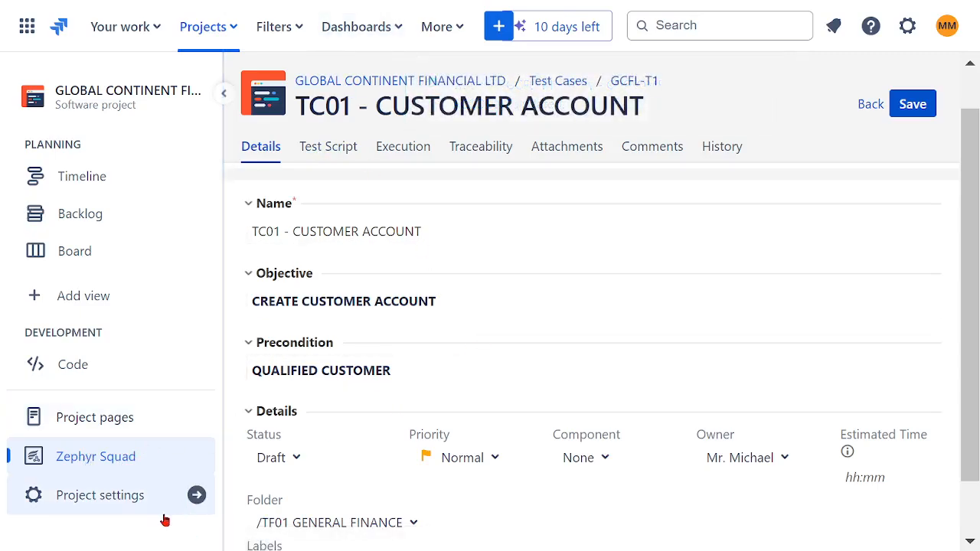
pyautogui.click(78, 458)
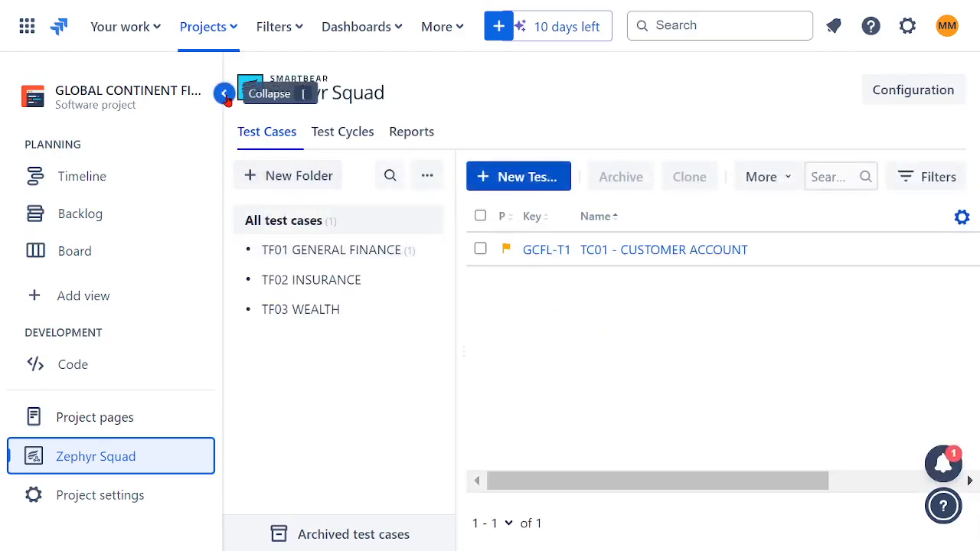
pyautogui.click(225, 92)
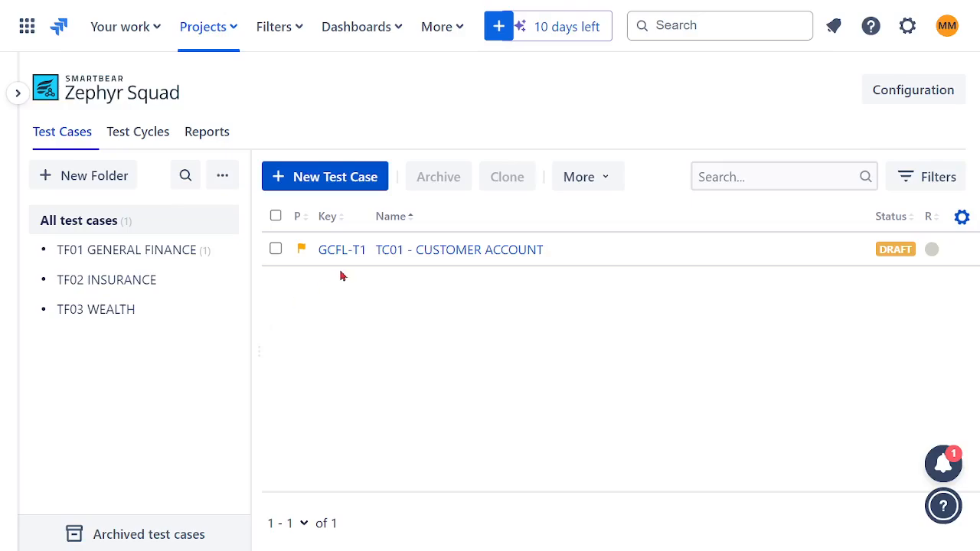
pyautogui.click(328, 186)
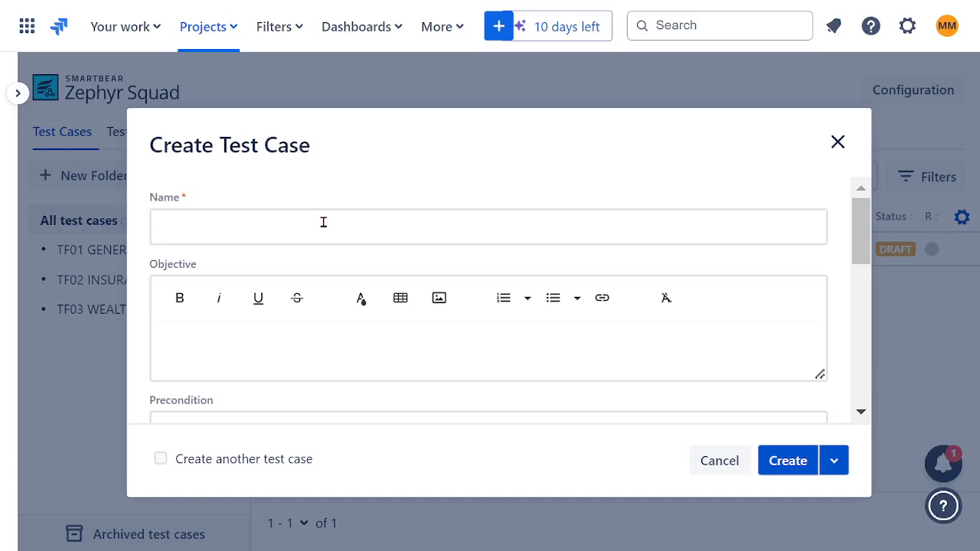
pyautogui.click(324, 222)
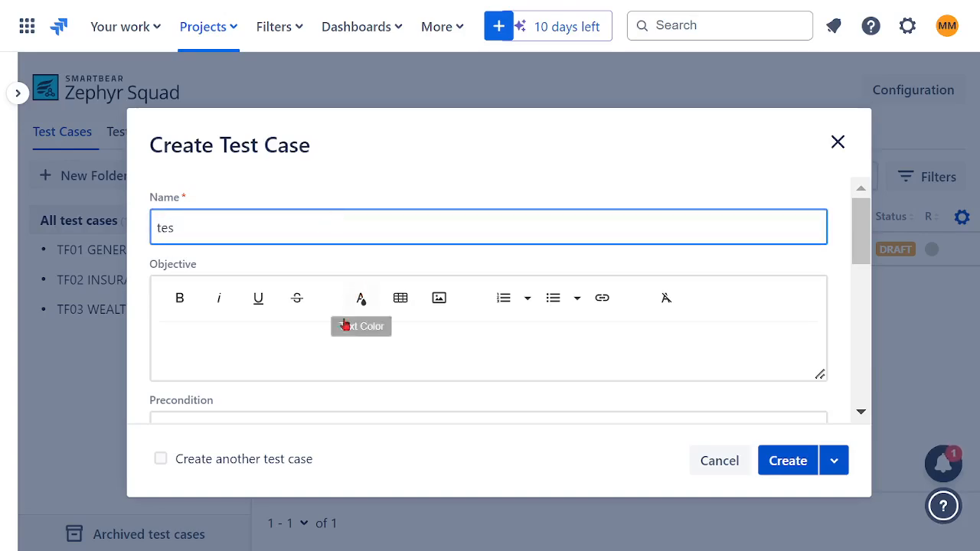
pyautogui.click(714, 460)
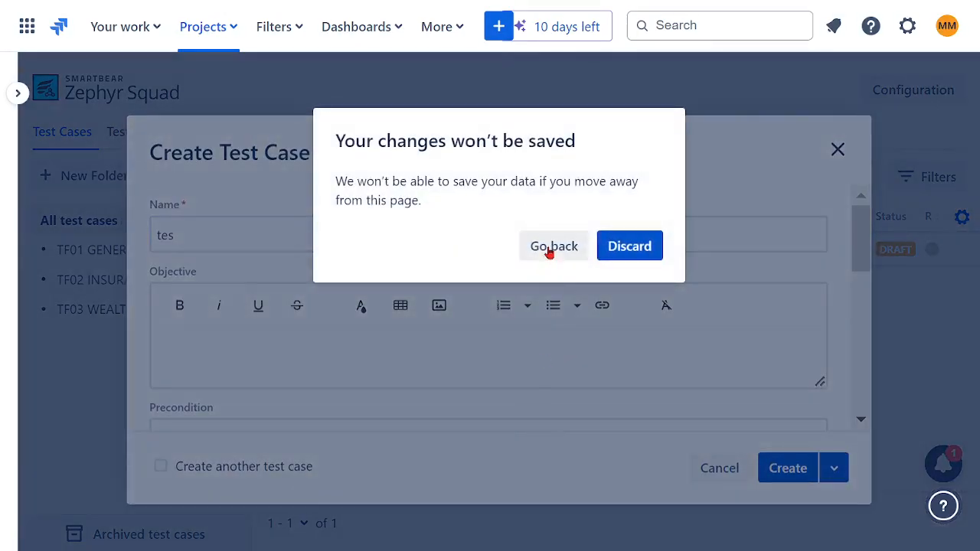
pyautogui.click(620, 251)
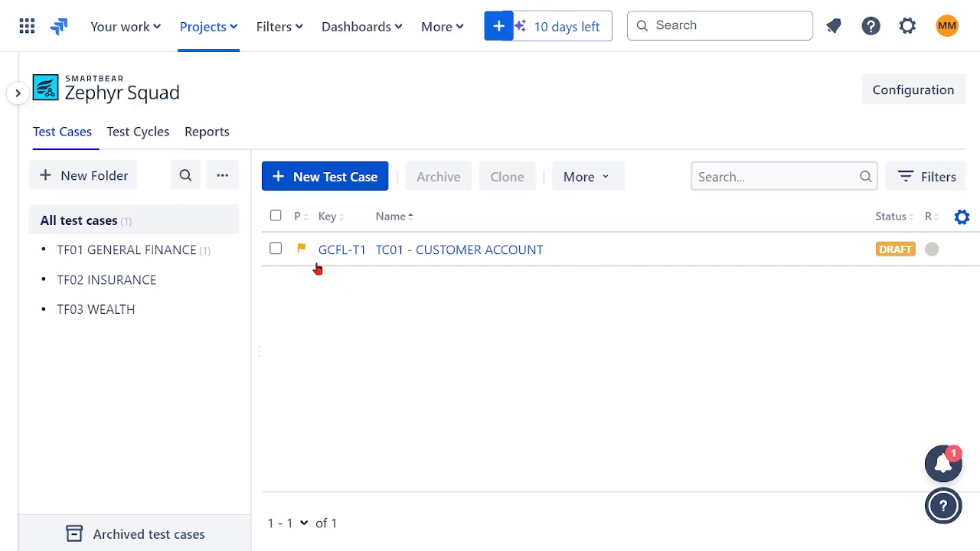
# Start a new test case and name it TC02 CHECKING ACCOUNT in capital letters.
pyautogui.click(316, 182)
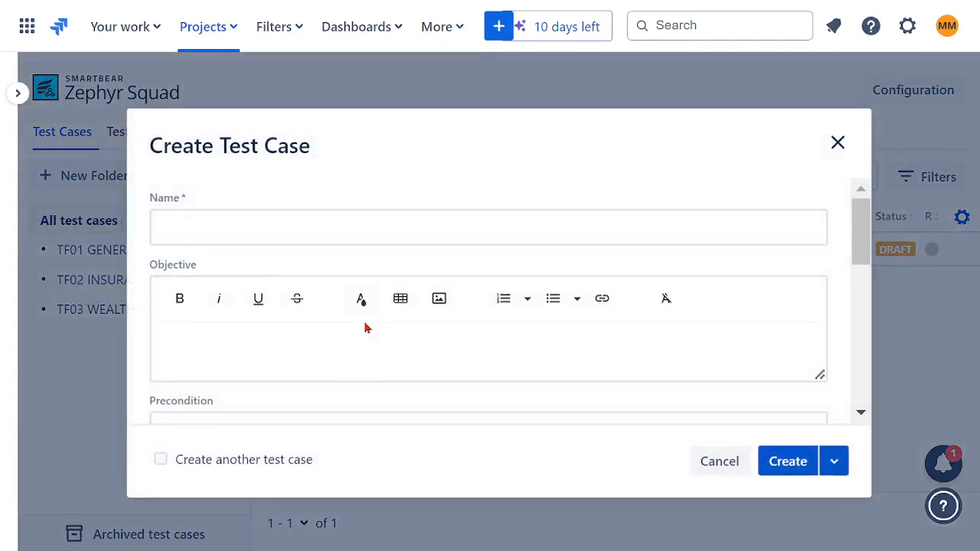
pyautogui.click(286, 350)
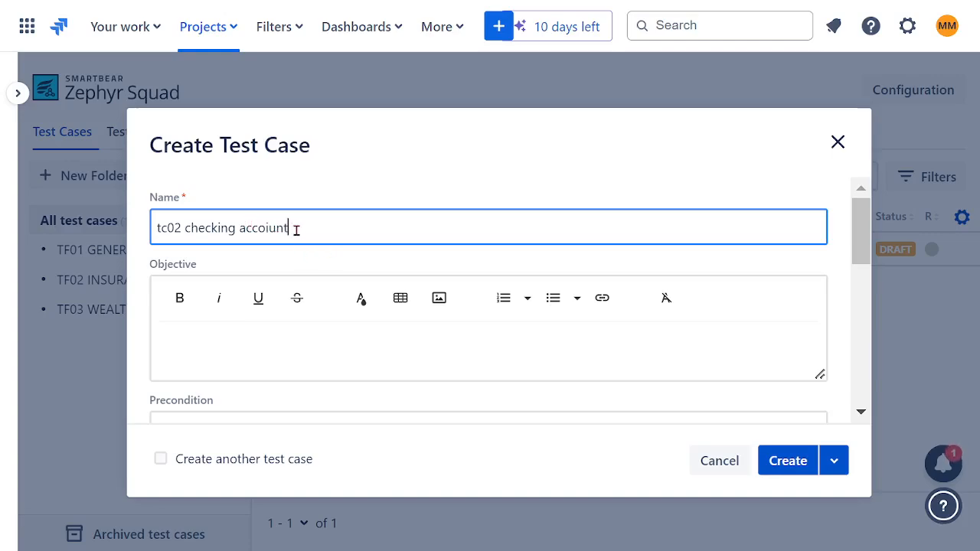
pyautogui.moveTo(296, 229); pyautogui.dragTo(98, 232)
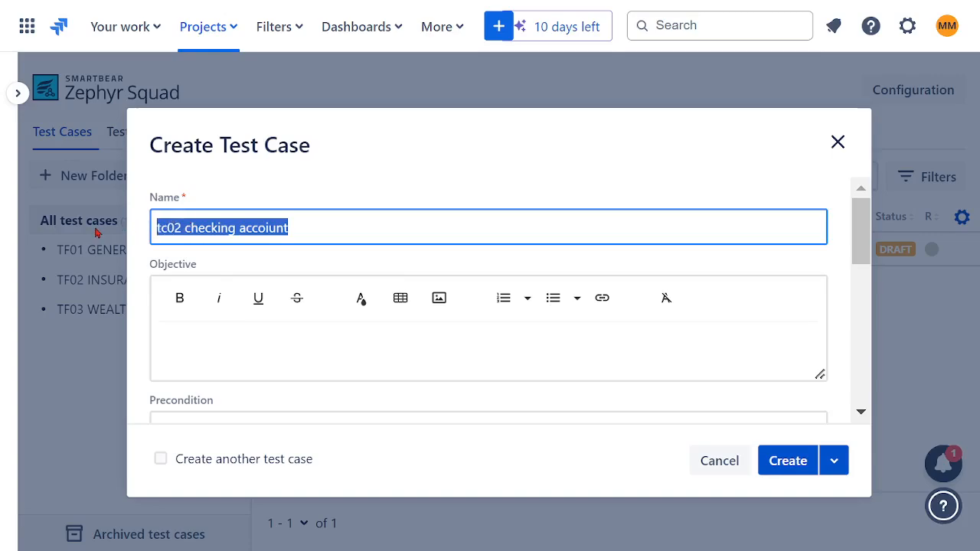
pyautogui.write('TC02 CHECKING ACCOUNT')
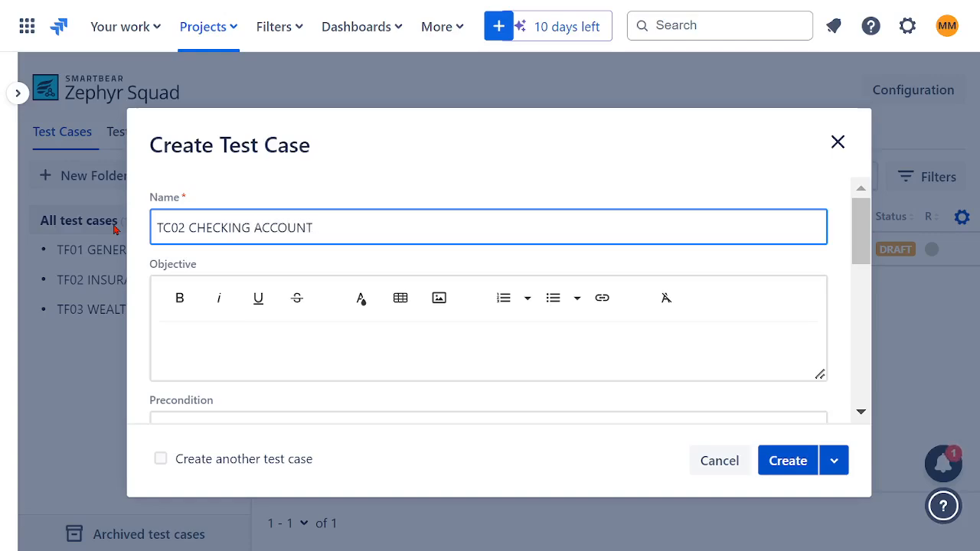
# Copy the name TC02 CHECKING ACCOUNT into the objective and create the test case.
pyautogui.moveTo(322, 229); pyautogui.dragTo(114, 222)
pyautogui.hotkey('ctrl', 'c')
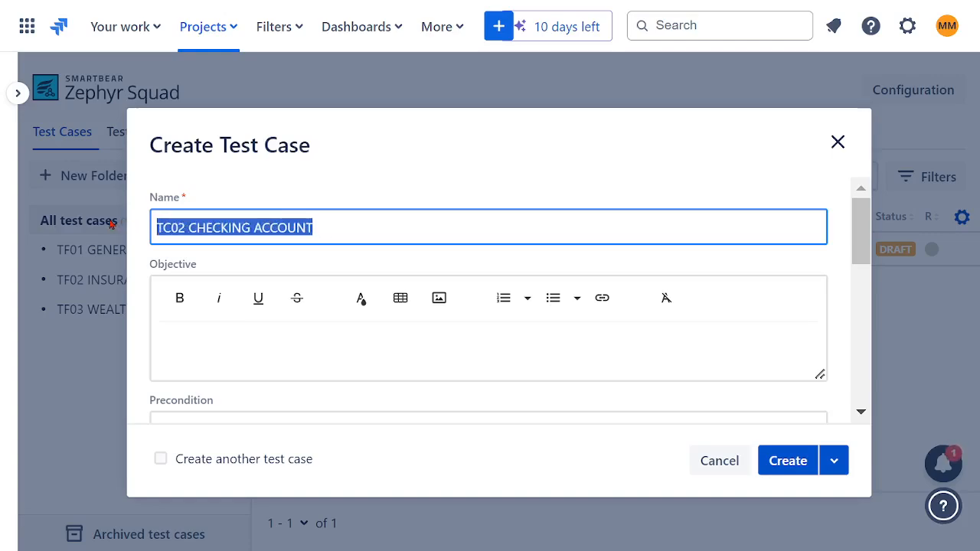
pyautogui.click(303, 337)
pyautogui.hotkey('ctrl', 'v')
pyautogui.scroll(-2, 483, 295)
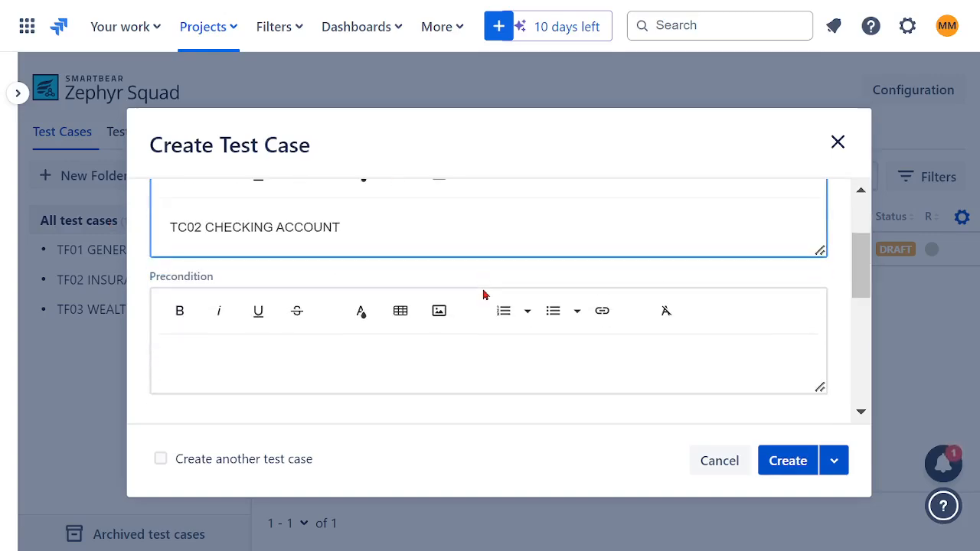
pyautogui.click(789, 462)
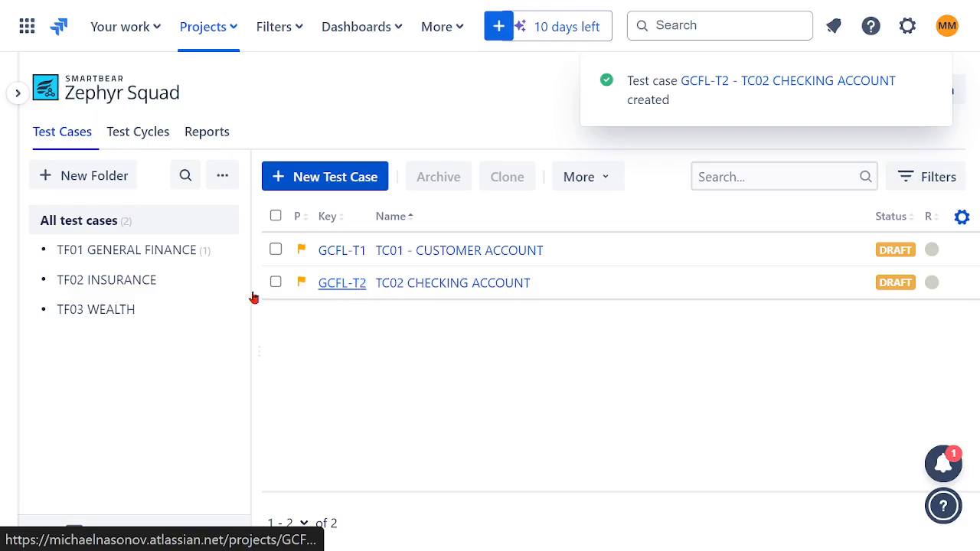
# Start another test case by reusing the copied TC02 name and changing it to TC03 INVESTMENT ACCOUNT.
pyautogui.click(326, 176)
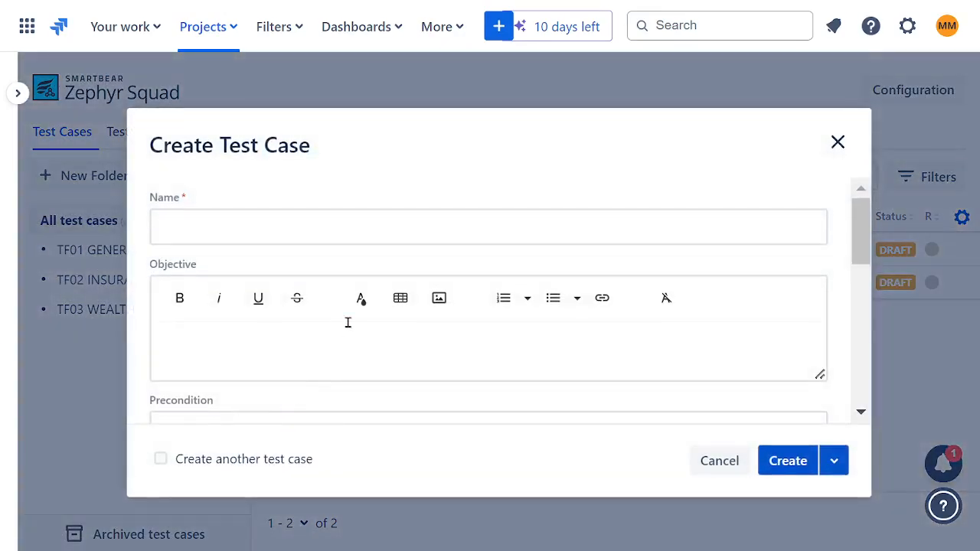
pyautogui.click(226, 227)
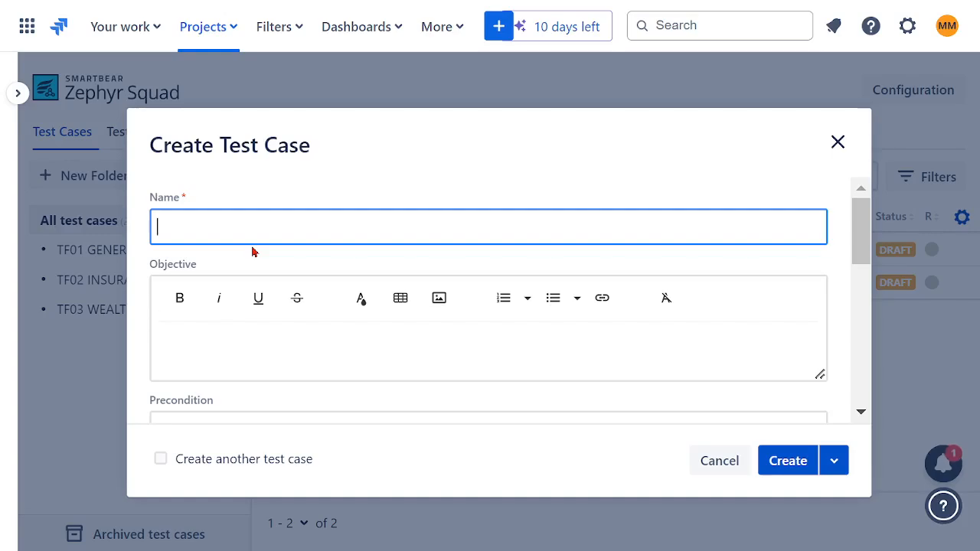
pyautogui.write('TC02 CHECKING ACCOUNT')
pyautogui.click(184, 228)
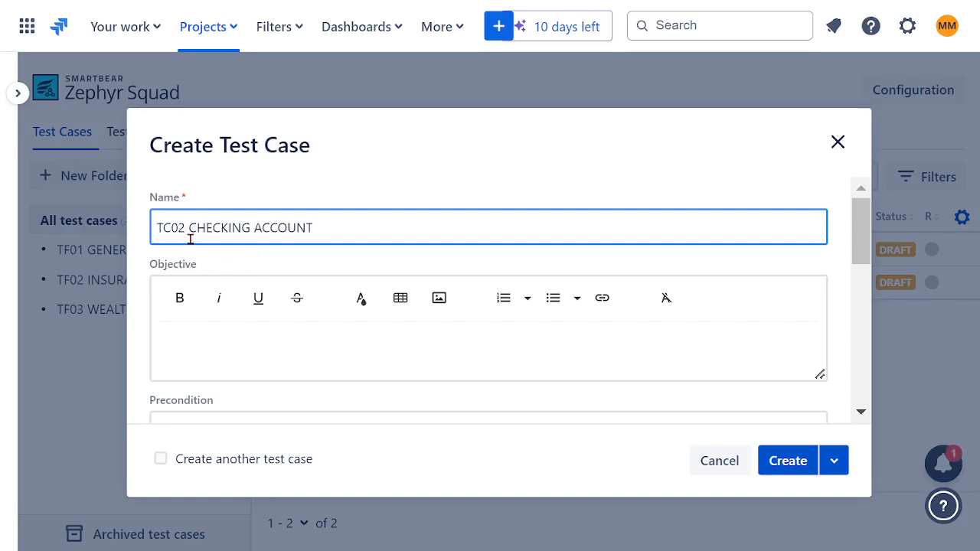
pyautogui.press('Delete')
pyautogui.write('3')
pyautogui.doubleClick(215, 228)
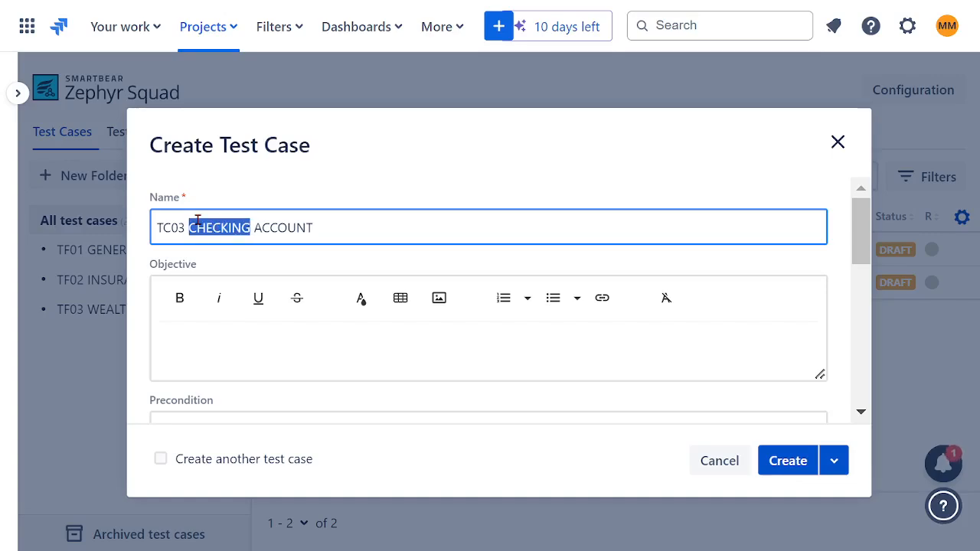
pyautogui.write('INVESTME')
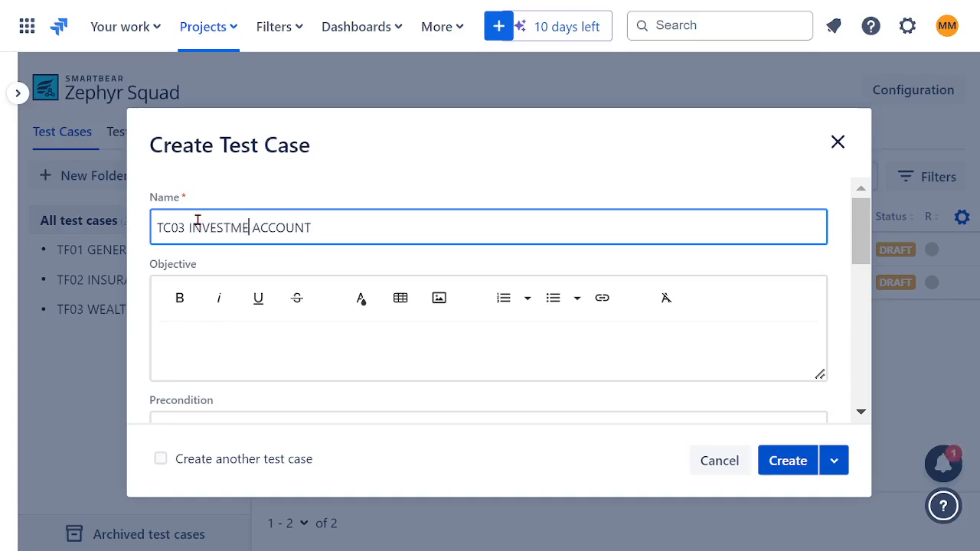
pyautogui.write('NT')
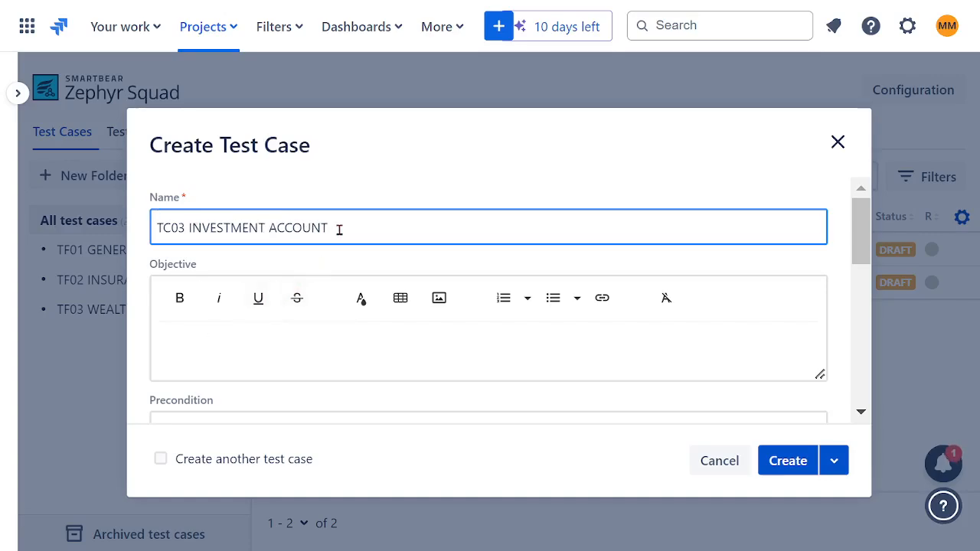
# Copy the name TC03 INVESTMENT ACCOUNT into the objective and create the test case.
pyautogui.moveTo(339, 227); pyautogui.dragTo(110, 233)
pyautogui.hotkey('ctrl', 'c')
pyautogui.click(278, 342)
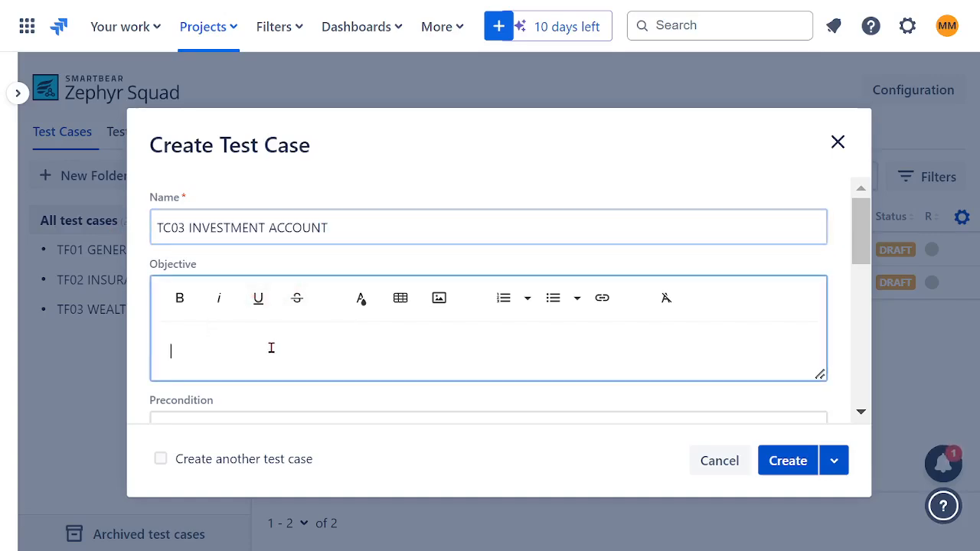
pyautogui.hotkey('ctrl', 'v')
pyautogui.click(784, 463)
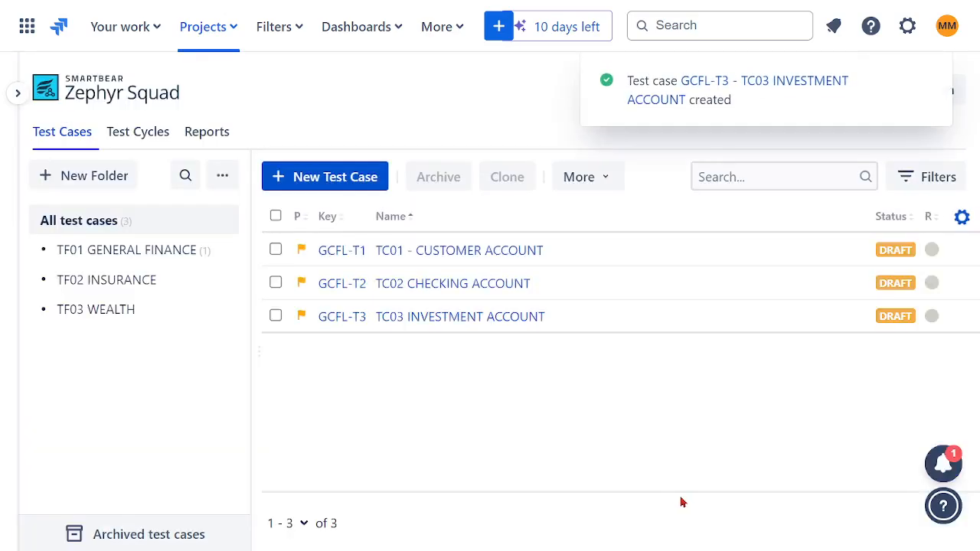
# Check which test cases the folders TF01 GENERAL FINANCE, TF02 INSURANCE and TF03 WEALTH contain, ending on TF01 GENERAL FINANCE.
pyautogui.click(120, 252)
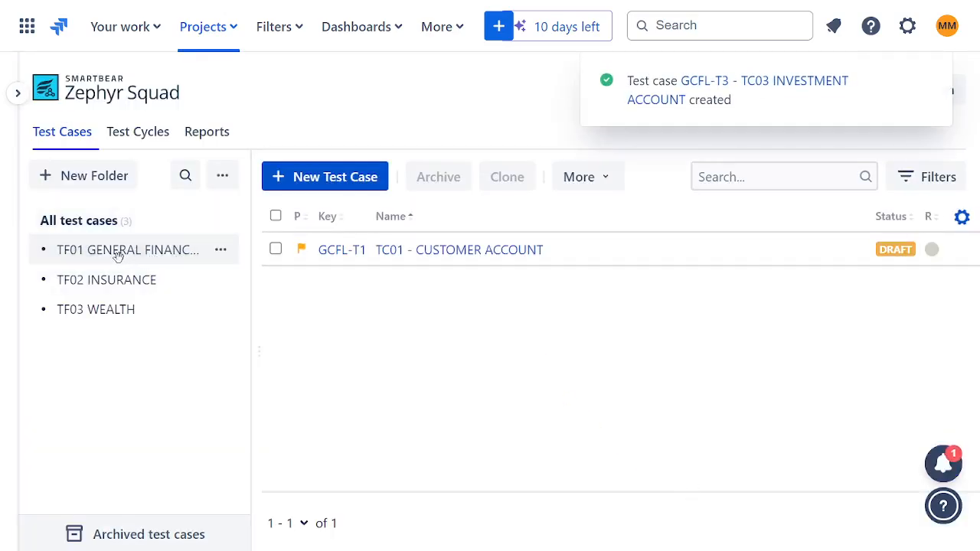
pyautogui.click(144, 282)
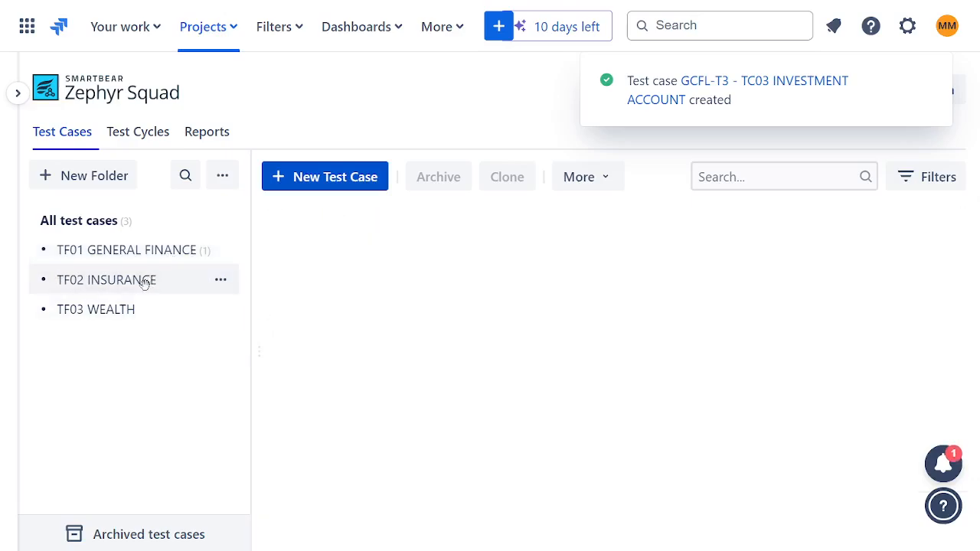
pyautogui.click(115, 254)
pyautogui.click(119, 311)
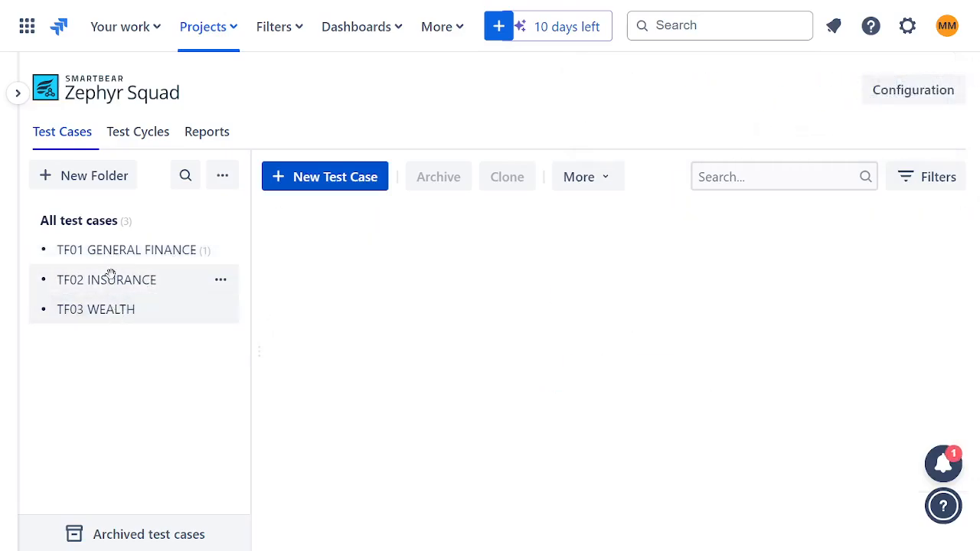
pyautogui.click(100, 250)
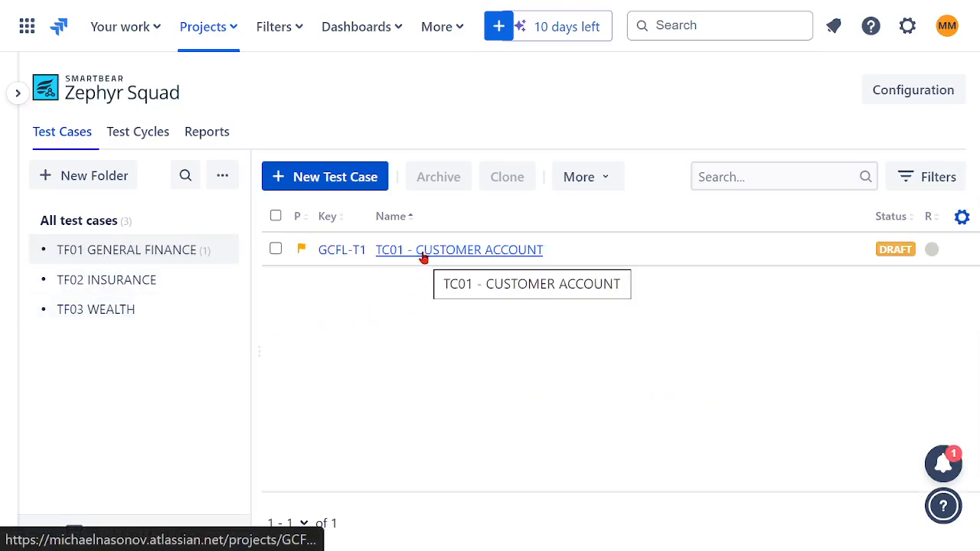
pyautogui.click(88, 178)
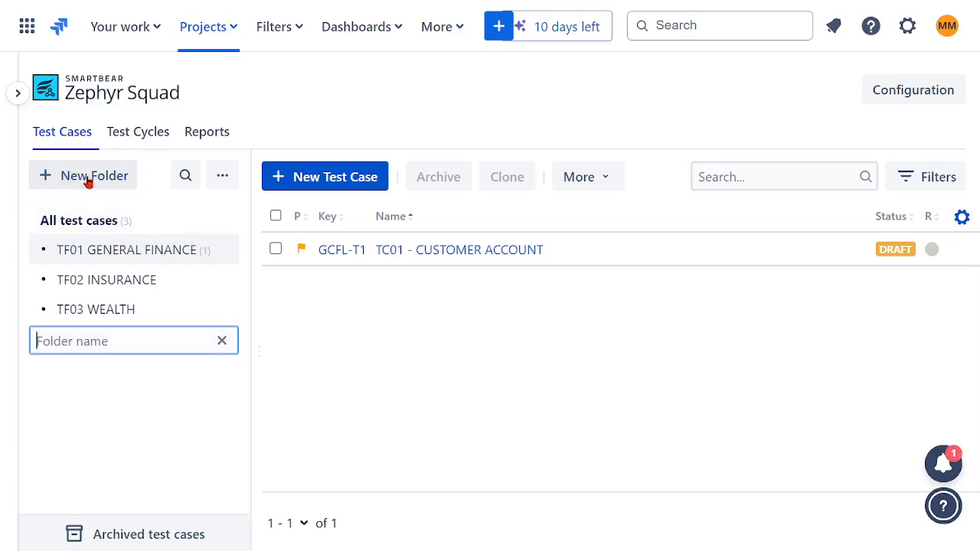
pyautogui.click(373, 374)
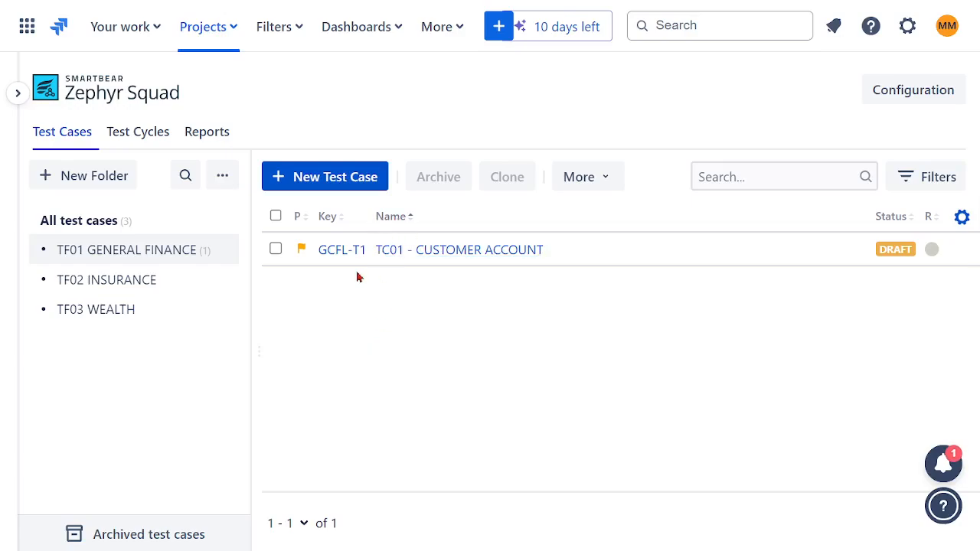
pyautogui.click(601, 184)
pyautogui.click(417, 333)
pyautogui.click(222, 255)
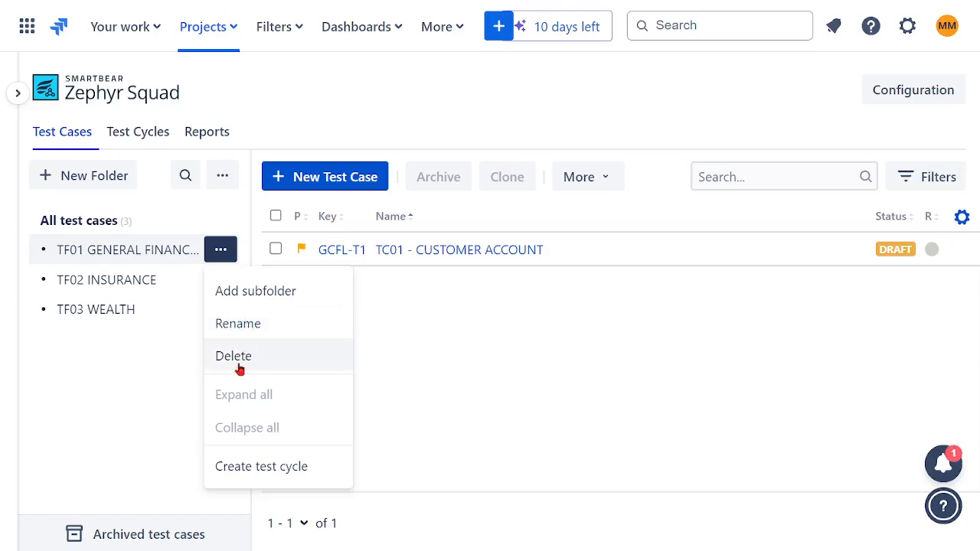
pyautogui.click(468, 356)
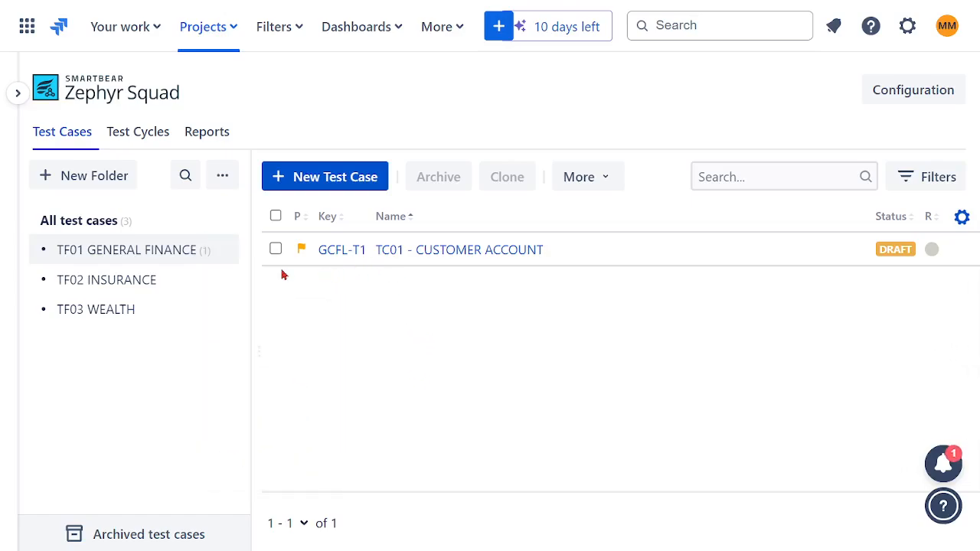
# Reopen Zephyr Squad from the project navigation and view the list of all test cases.
pyautogui.click(98, 280)
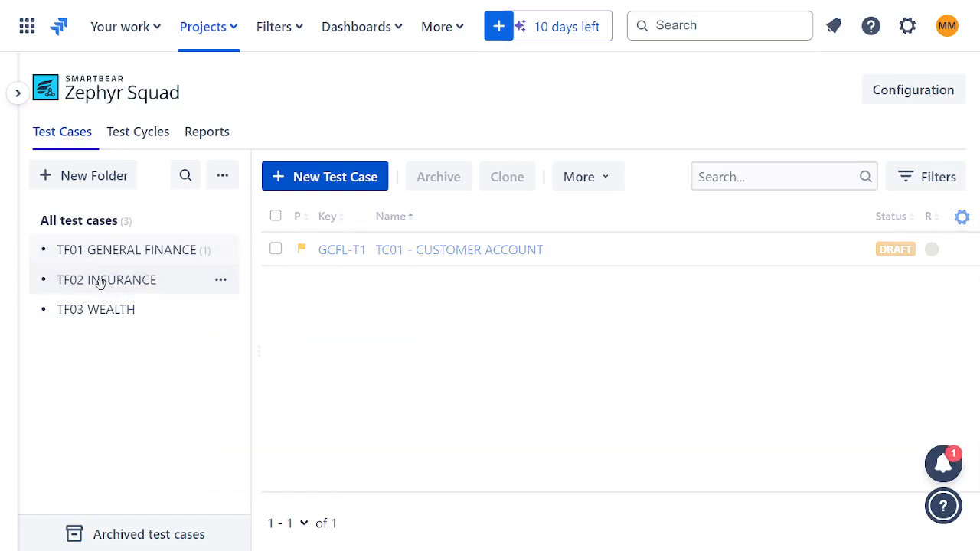
pyautogui.click(107, 180)
pyautogui.click(225, 346)
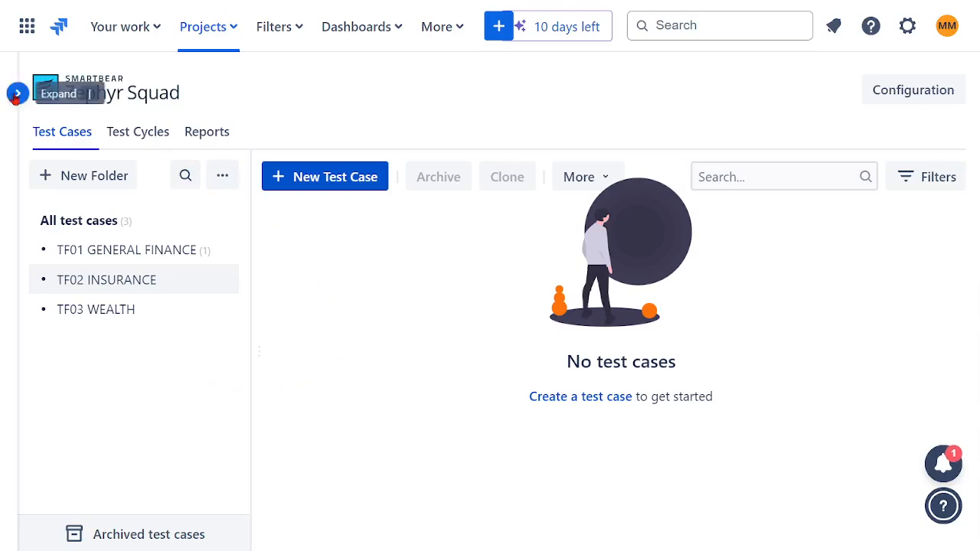
pyautogui.click(18, 93)
pyautogui.click(103, 456)
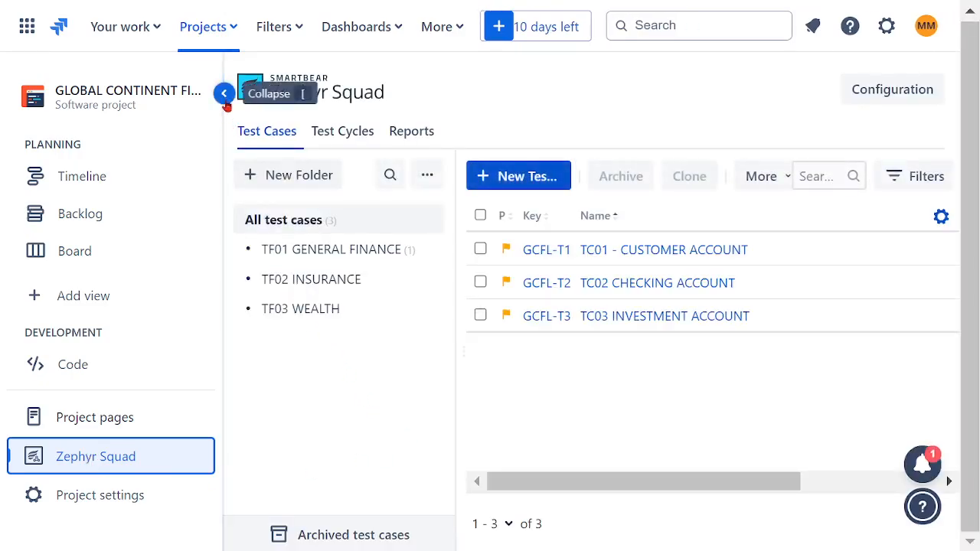
pyautogui.click(224, 93)
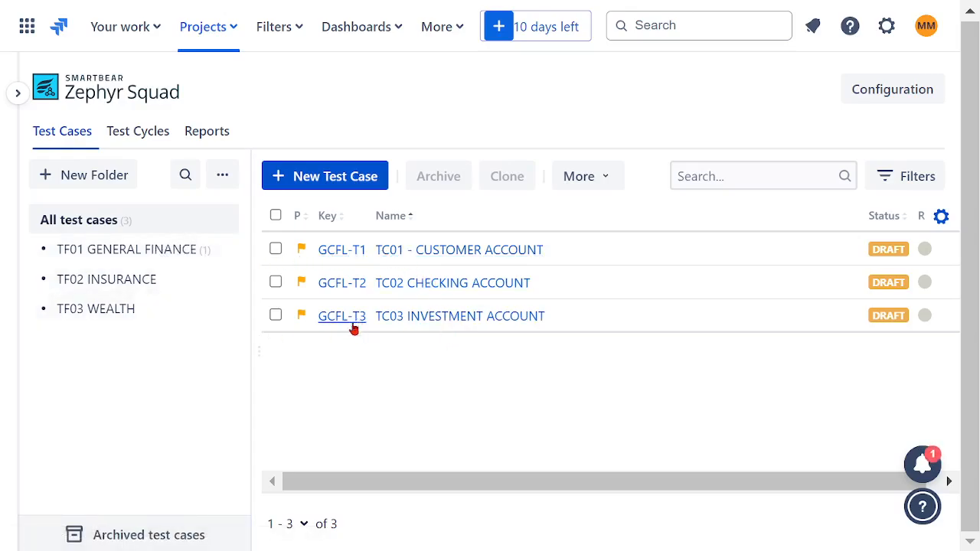
# Move the test cases TC01, TC02 and TC03 together into the TF01 GENERAL FINANCE folder and open that folder.
pyautogui.click(275, 250)
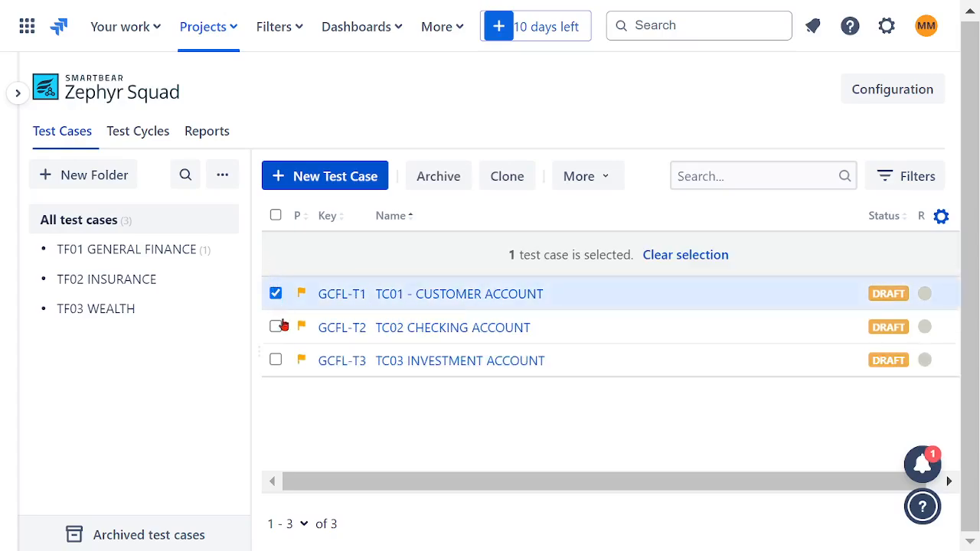
pyautogui.click(276, 327)
pyautogui.click(275, 360)
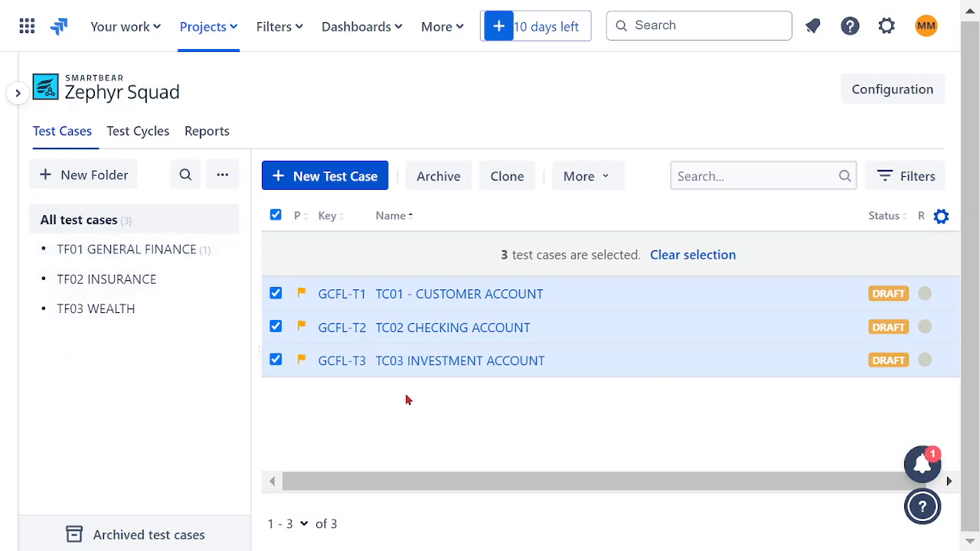
pyautogui.click(589, 327)
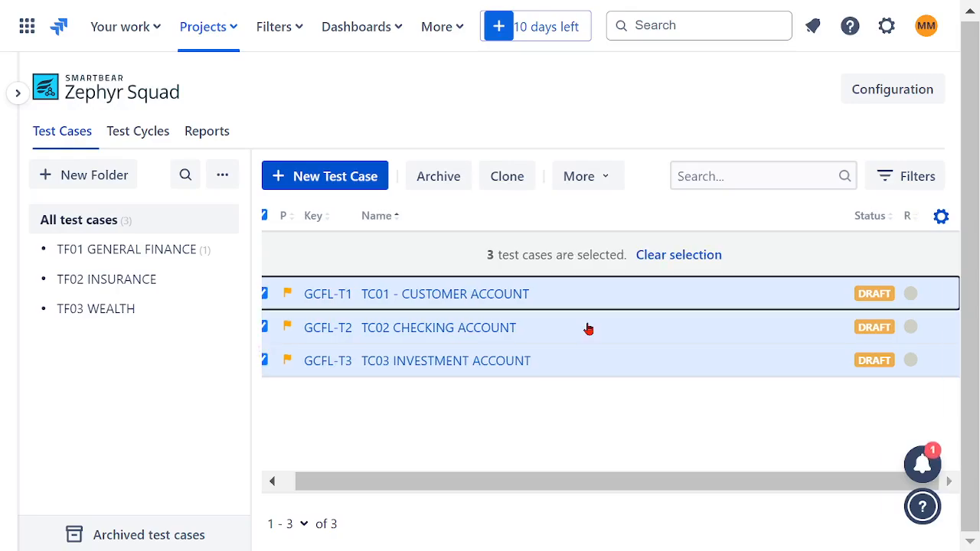
pyautogui.moveTo(519, 479); pyautogui.dragTo(395, 490)
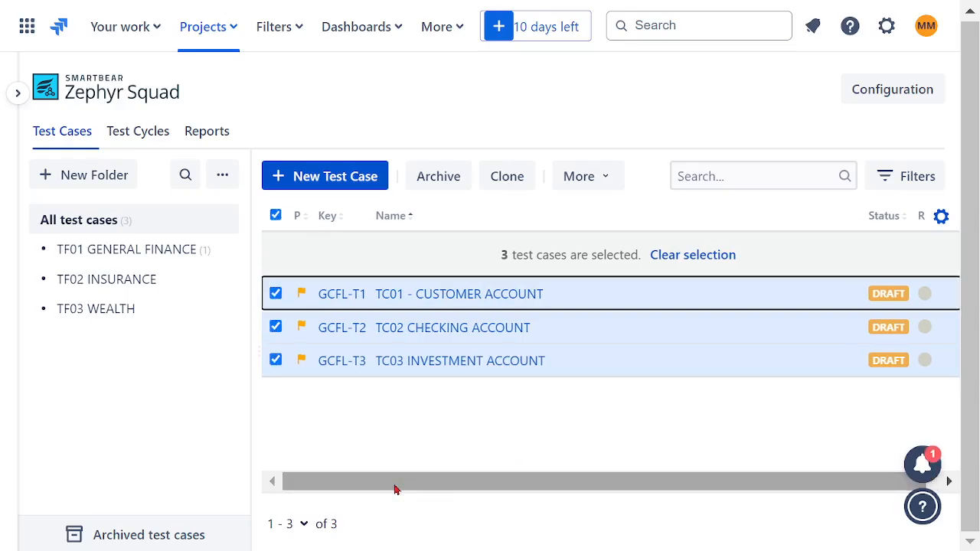
pyautogui.moveTo(672, 298); pyautogui.dragTo(163, 250)
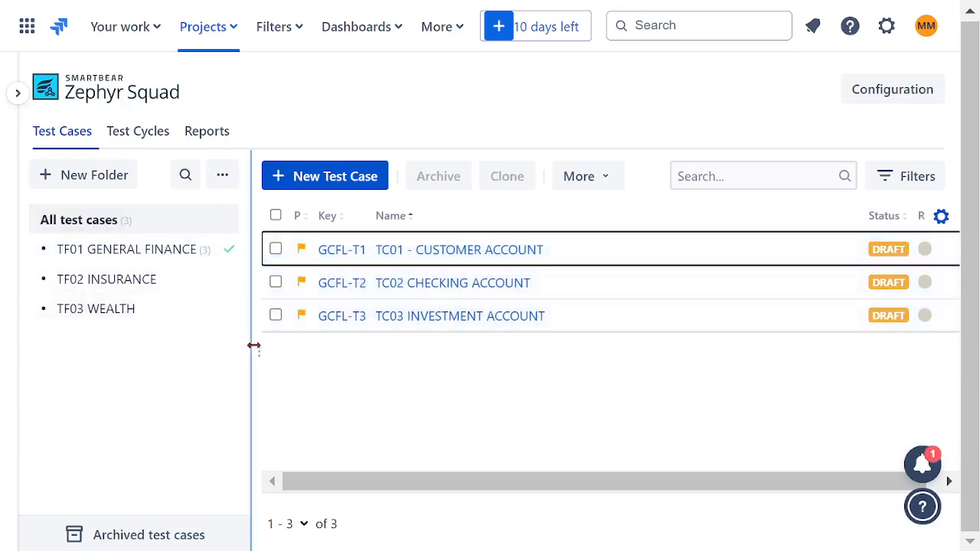
pyautogui.click(131, 249)
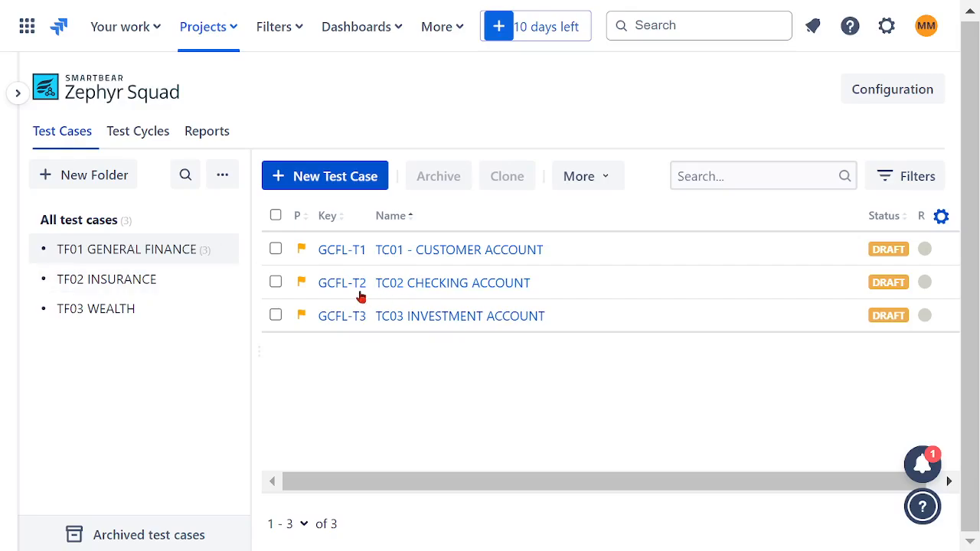
# Start a new test case in the TF02 INSURANCE folder and name it TC04 HOME INSURANCE.
pyautogui.click(98, 284)
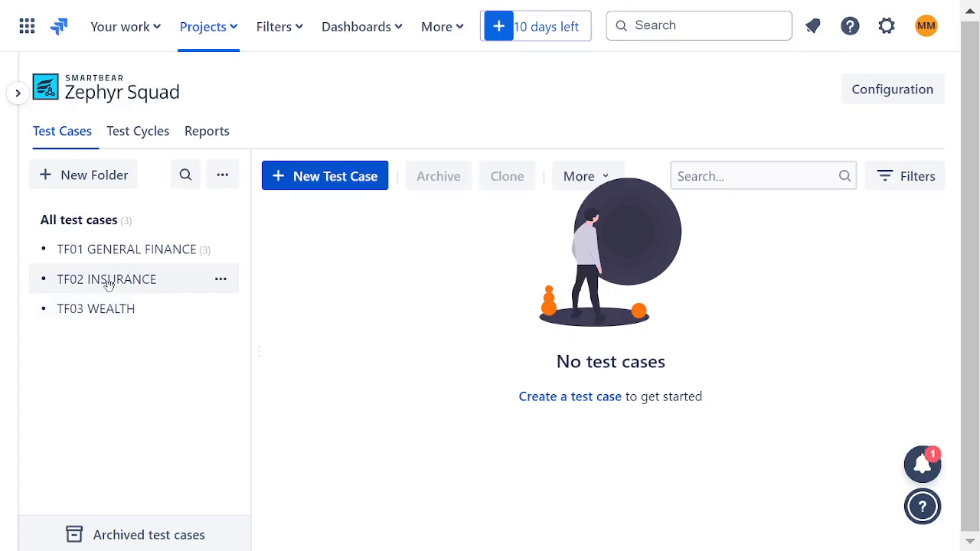
pyautogui.click(356, 183)
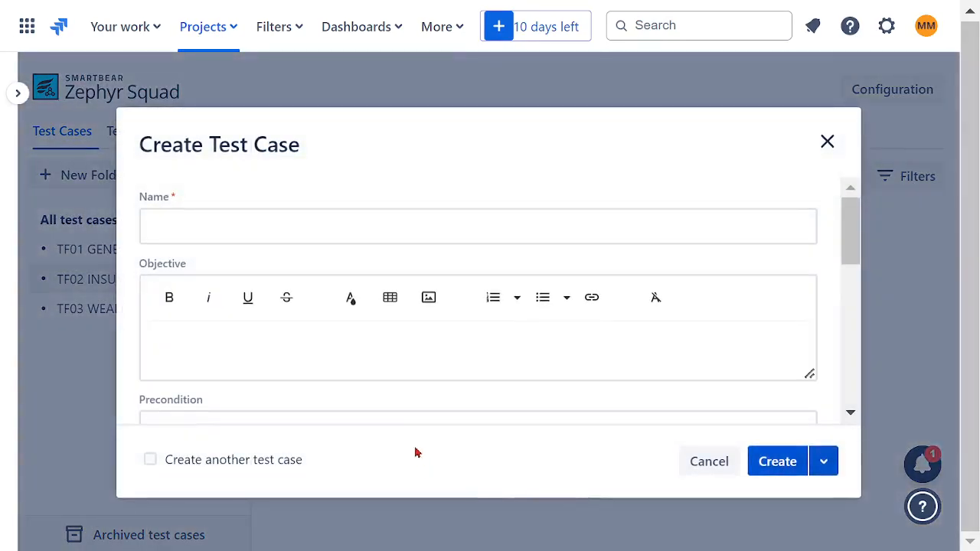
pyautogui.click(291, 237)
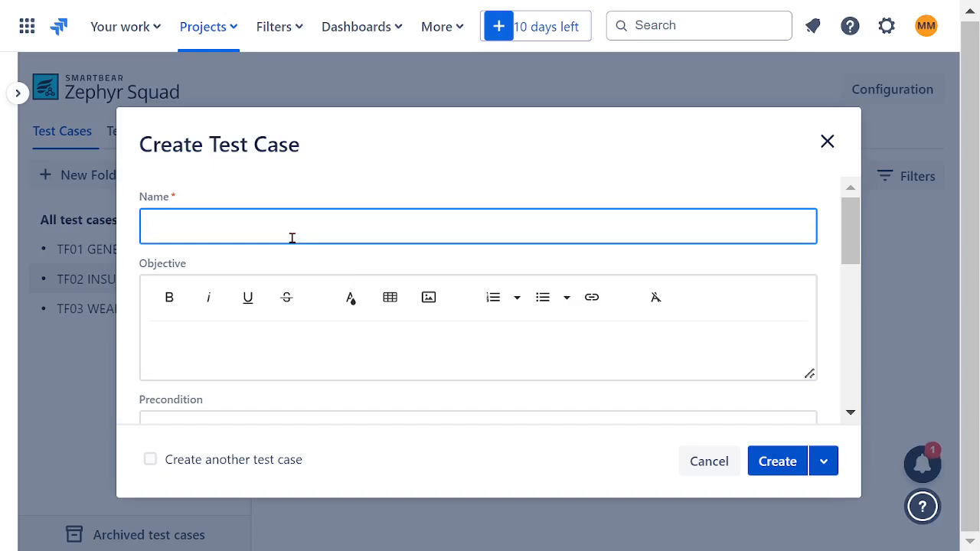
pyautogui.write('TC04 HOM')
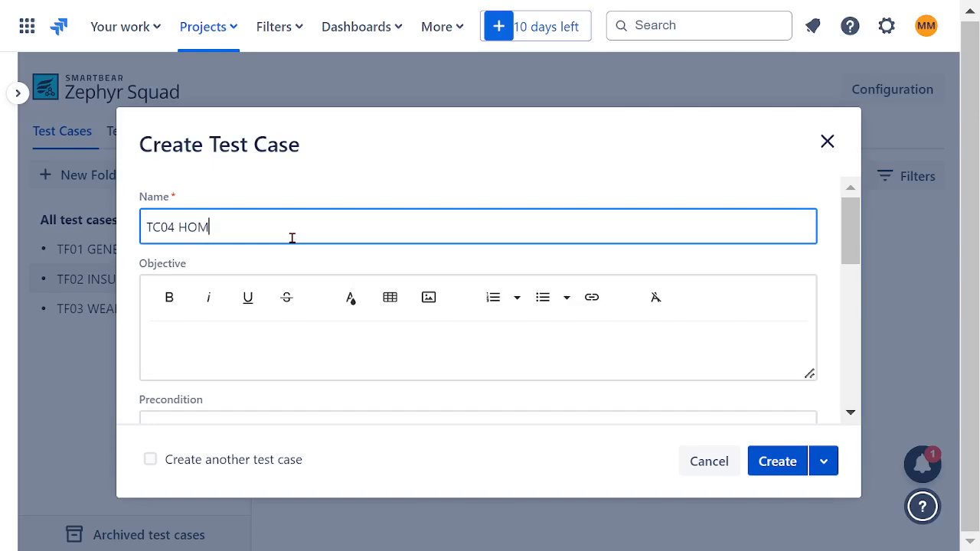
pyautogui.write('E INSURANC')
# Copy the name TC04 HOME INSURANCE into the objective, make it bold and create the test case.
pyautogui.moveTo(322, 228); pyautogui.dragTo(84, 237)
pyautogui.hotkey('ctrl', 'c')
pyautogui.click(305, 348)
pyautogui.hotkey('ctrl', 'v')
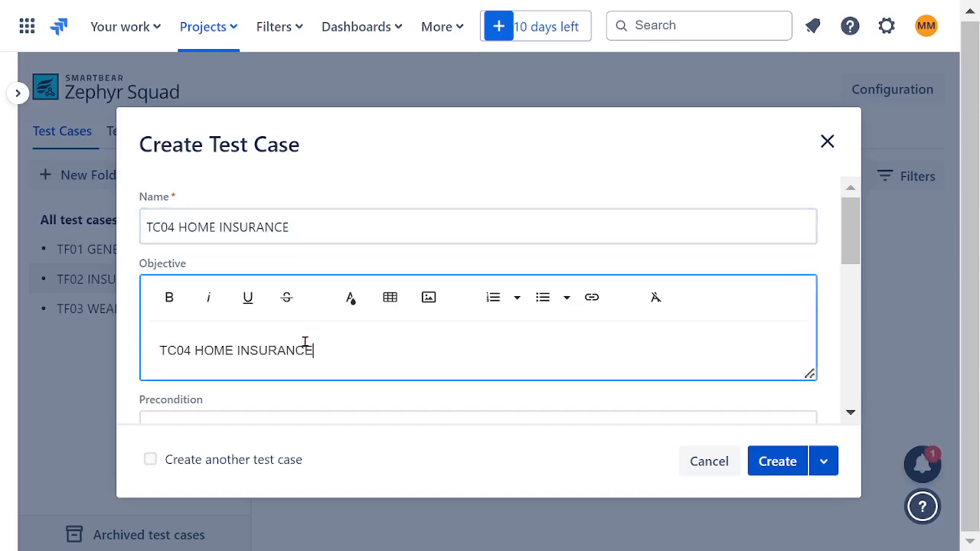
pyautogui.moveTo(315, 350); pyautogui.dragTo(151, 323)
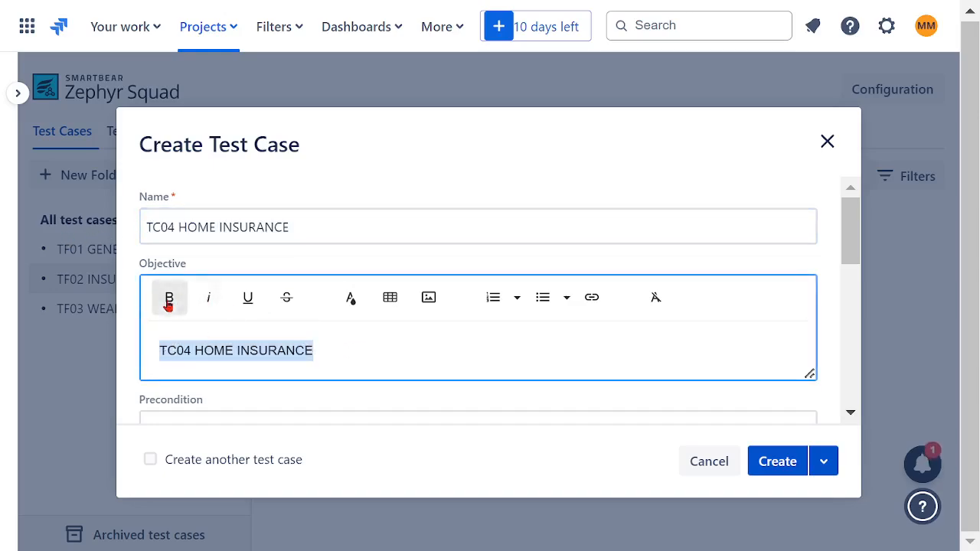
pyautogui.click(169, 298)
pyautogui.click(779, 461)
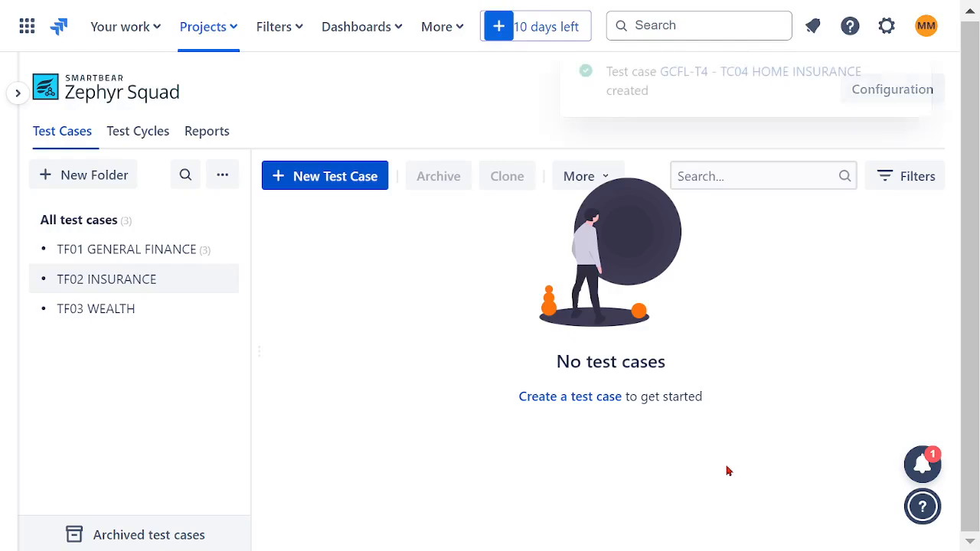
# Start another test case by reusing the copied TC04 name and changing it to TC05 AUTO INSURANCE.
pyautogui.click(329, 178)
pyautogui.click(297, 219)
pyautogui.hotkey('ctrl', 'v')
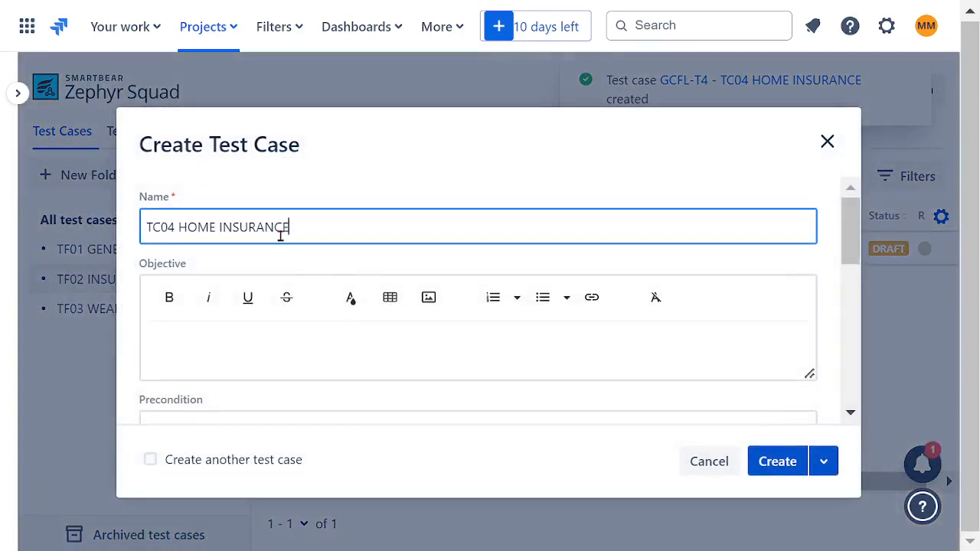
pyautogui.moveTo(175, 226); pyautogui.dragTo(169, 228)
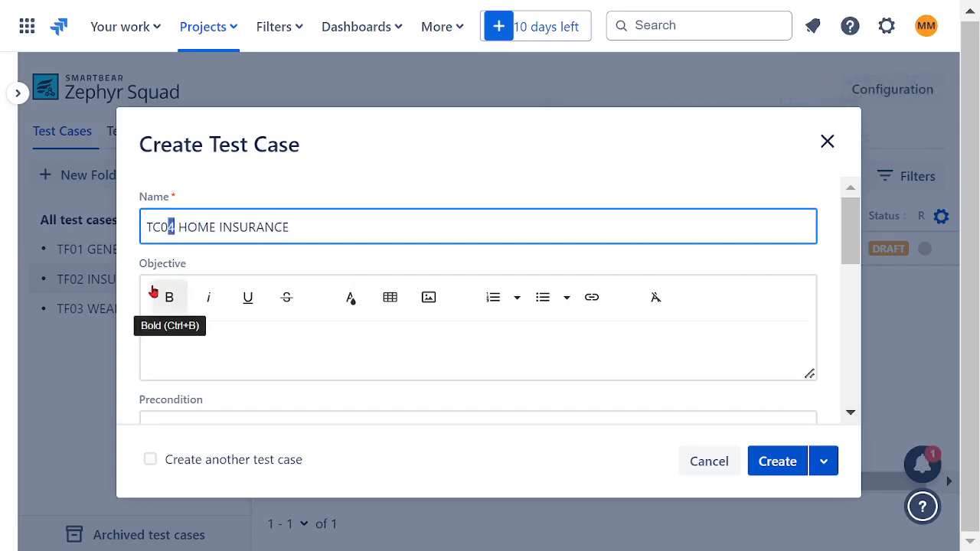
pyautogui.doubleClick(197, 227)
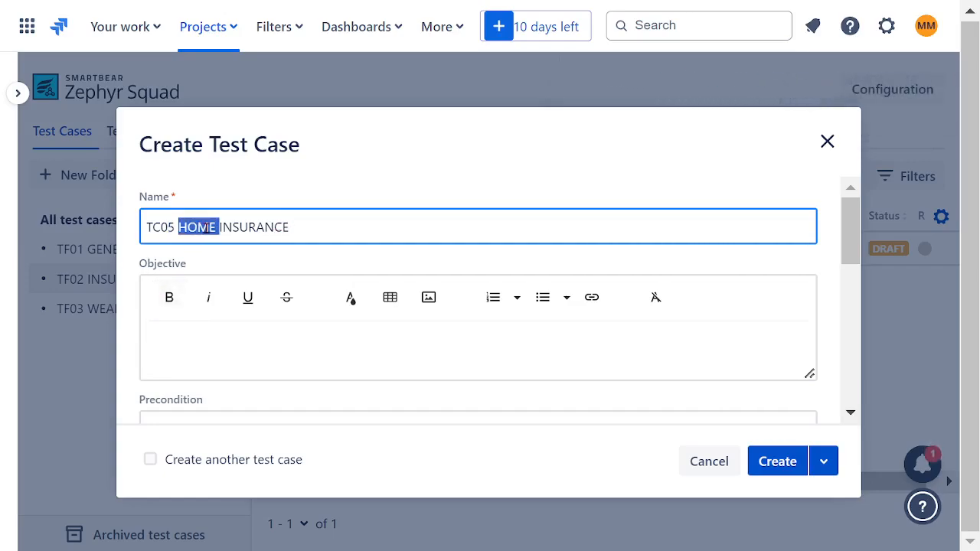
pyautogui.write('AUTO')
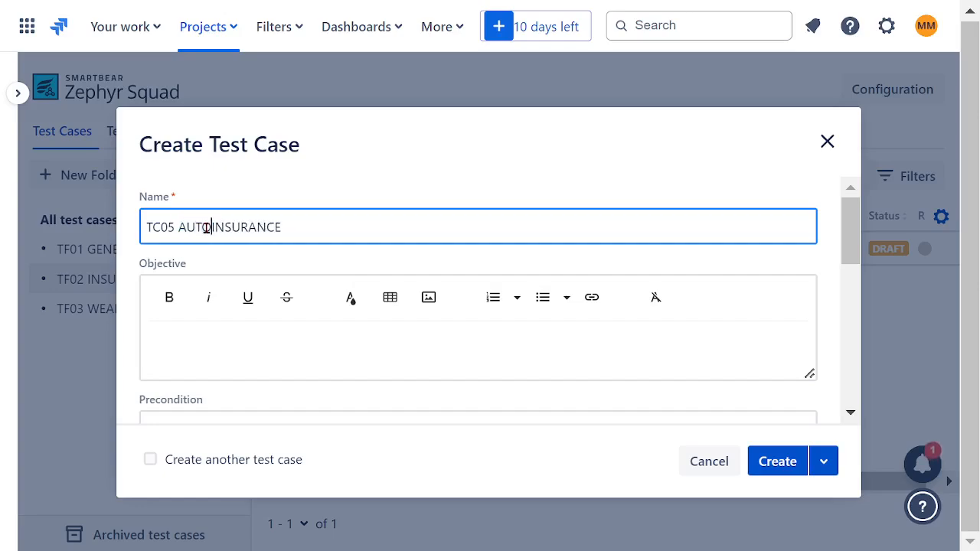
# Copy the name TC05 AUTO INSURANCE into the objective, make it bold and create the test case.
pyautogui.hotkey('ctrl', 'a')
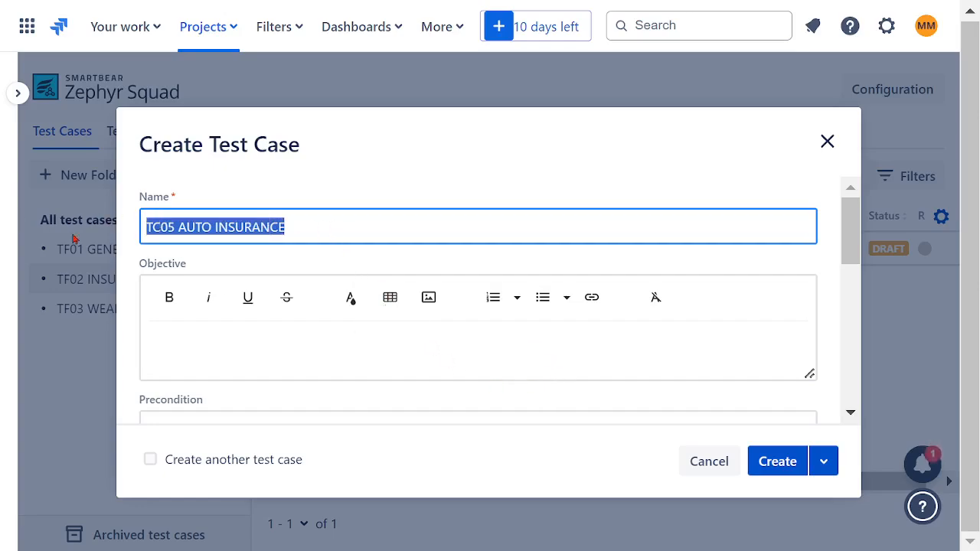
pyautogui.click(252, 353)
pyautogui.hotkey('ctrl', 'v')
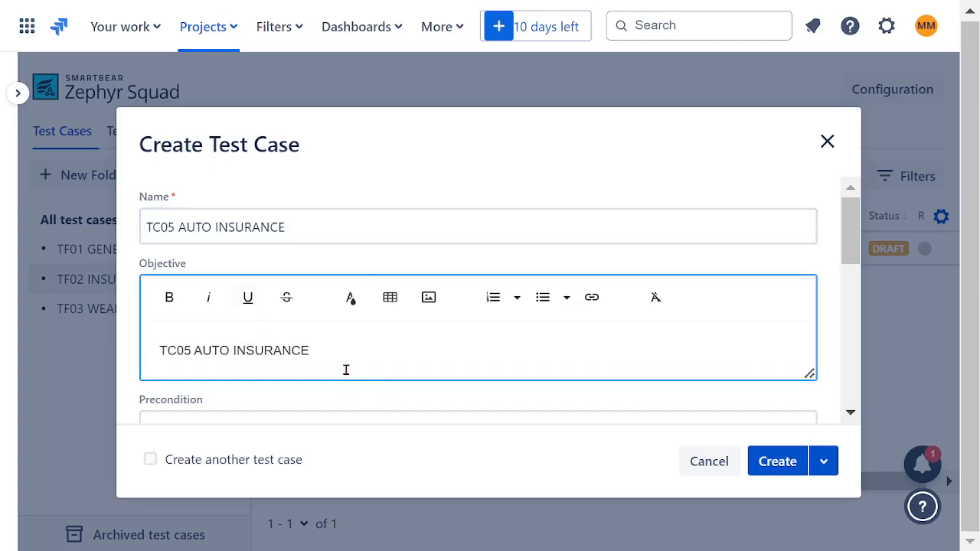
pyautogui.moveTo(337, 353); pyautogui.dragTo(101, 350)
pyautogui.click(169, 297)
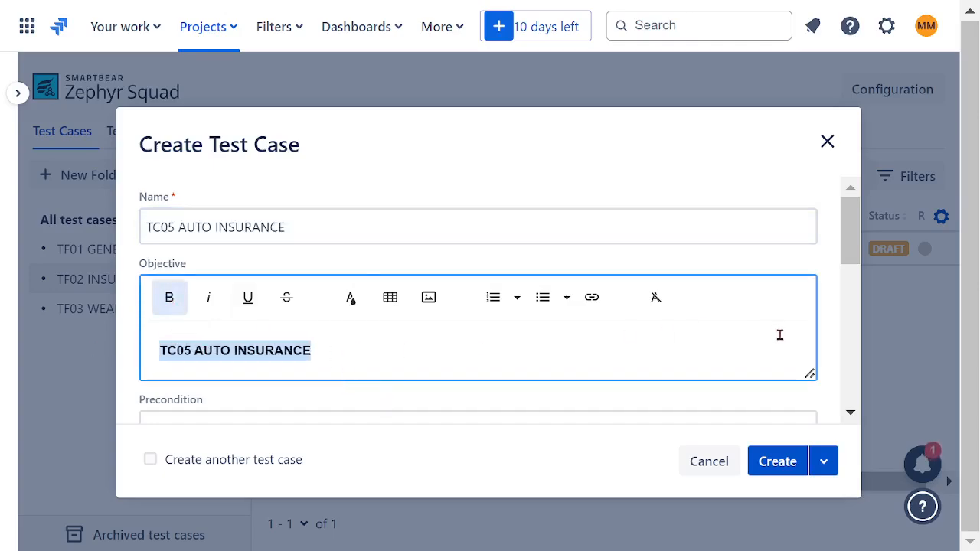
pyautogui.click(769, 461)
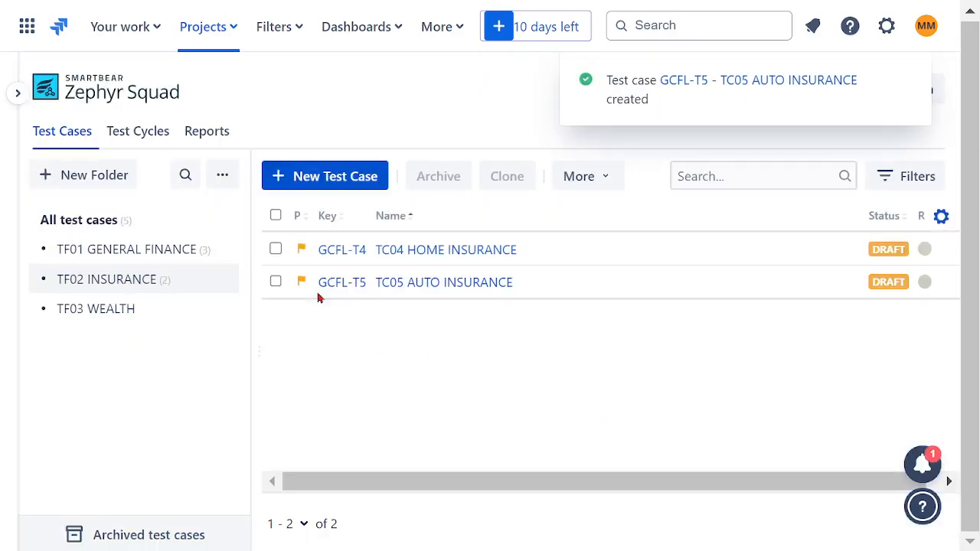
# Start another test case by reusing the copied TC05 name and changing it to TC06 HOME & AUTO INSURANCE.
pyautogui.click(299, 177)
pyautogui.click(212, 225)
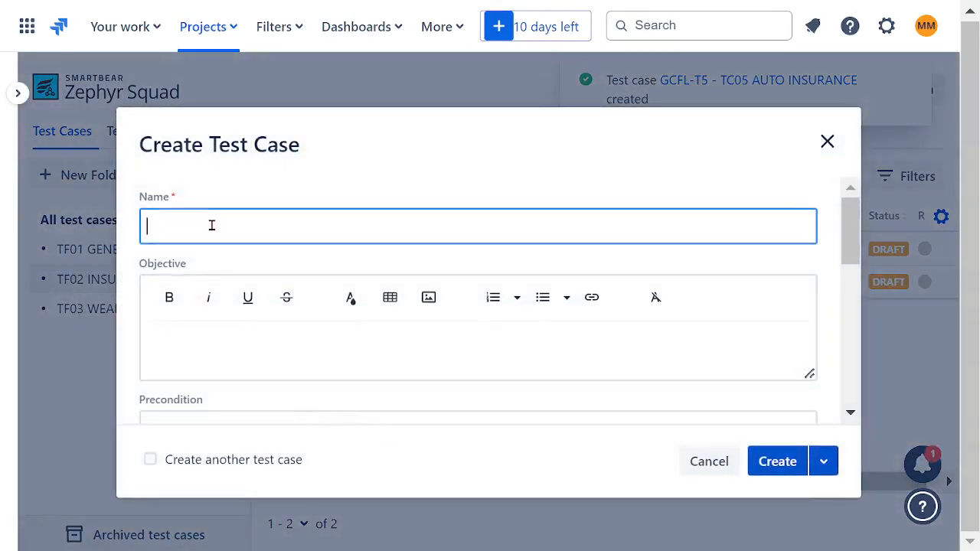
pyautogui.hotkey('ctrl', 'v')
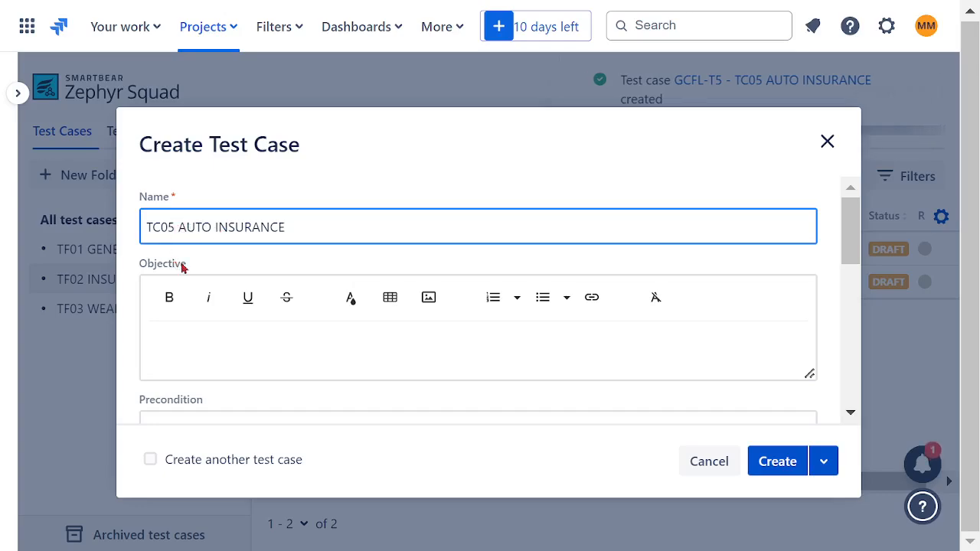
pyautogui.press('BackSpace')
pyautogui.write('6')
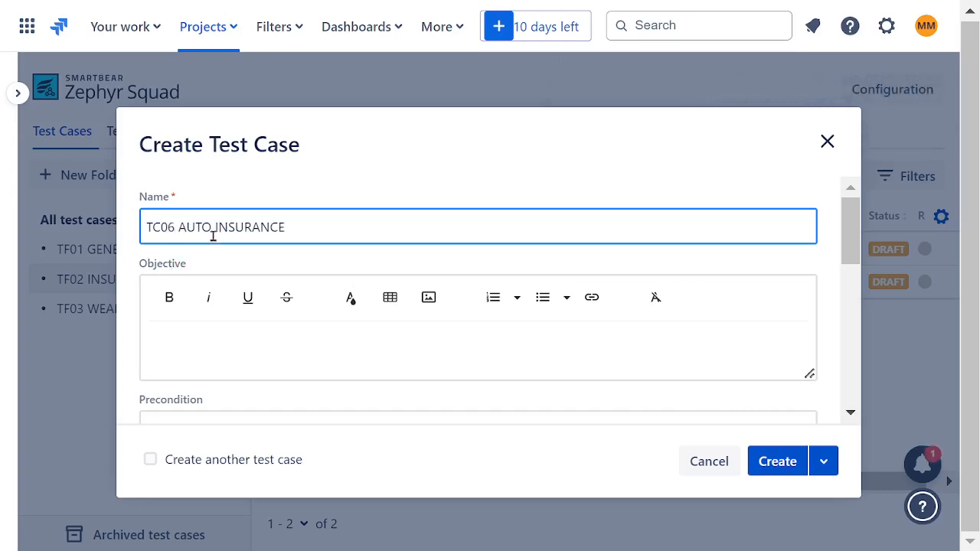
pyautogui.doubleClick(193, 221)
pyautogui.click(218, 229)
# Insert the word BUNDLE before INSURANCE so the test case name reads TC06 HOME & AUTO BUNDLE INSURANCE.
pyautogui.write('HOME &')
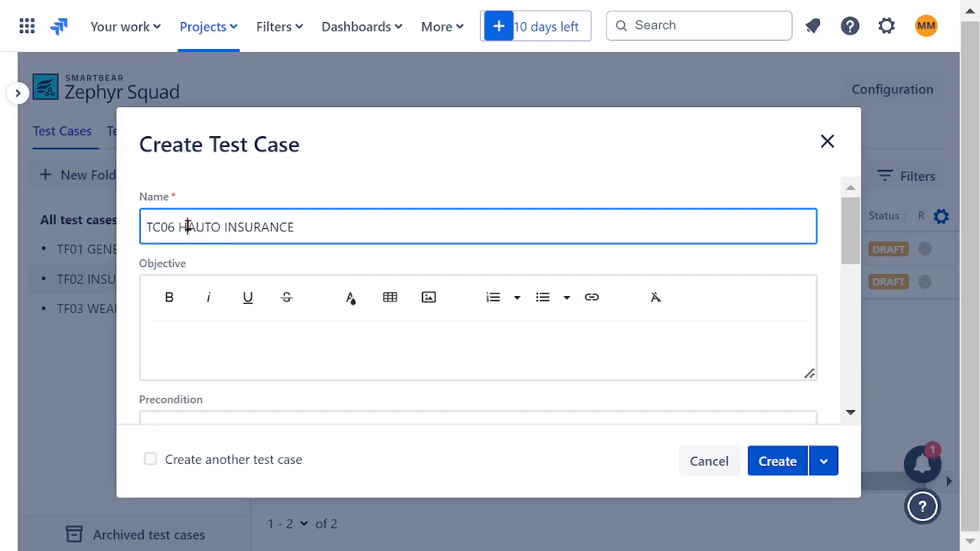
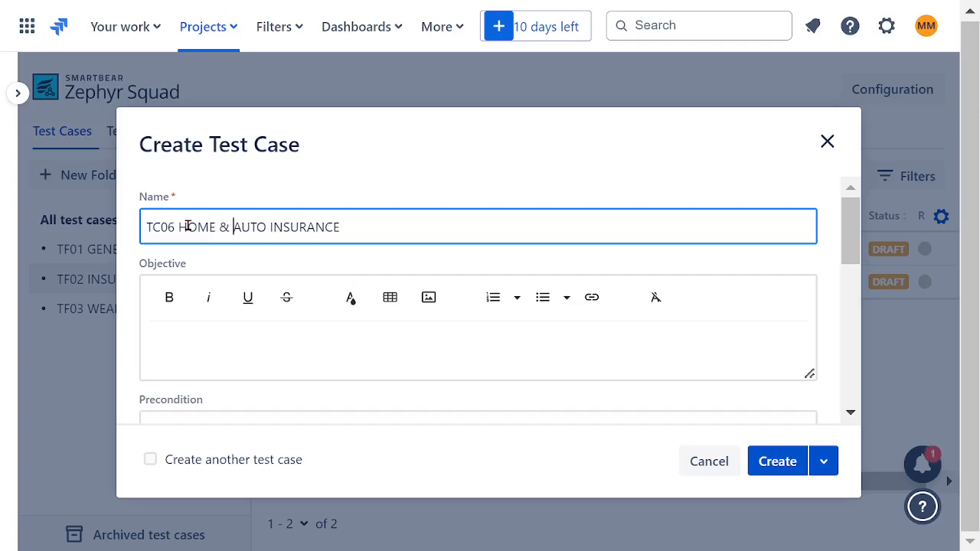
# Insert the word BUNDLE before INSURANCE so the test case name reads TC06 HOME & AUTO BUNDLE INSURANCE.
pyautogui.click(272, 228)
pyautogui.write('BUNDL')
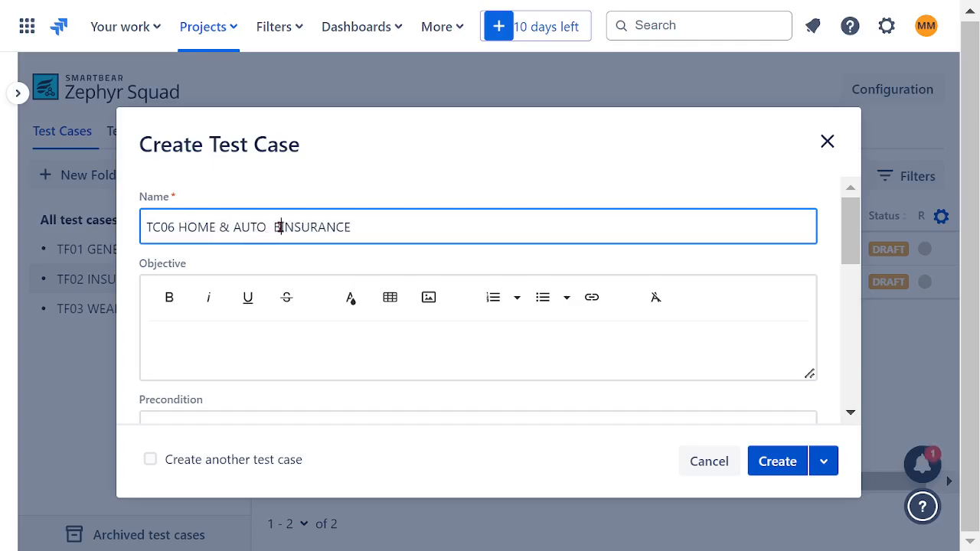
pyautogui.write('E')
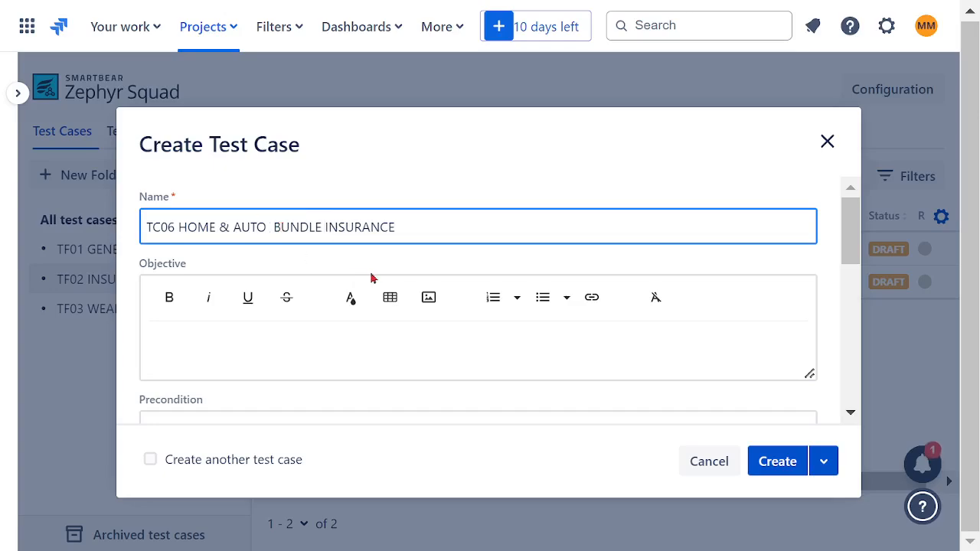
# Copy the name TC06 HOME & AUTO BUNDLE INSURANCE into the objective, make it bold and create the test case.
pyautogui.moveTo(440, 231); pyautogui.dragTo(44, 224)
pyautogui.hotkey('ctrl', 'c')
pyautogui.click(284, 354)
pyautogui.hotkey('ctrl', 'v')
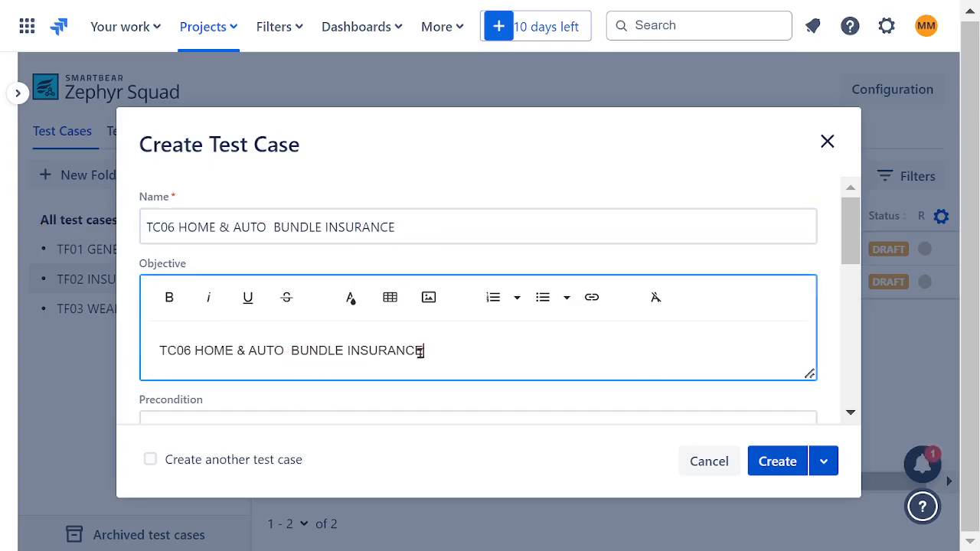
pyautogui.moveTo(421, 350); pyautogui.dragTo(87, 349)
pyautogui.click(169, 297)
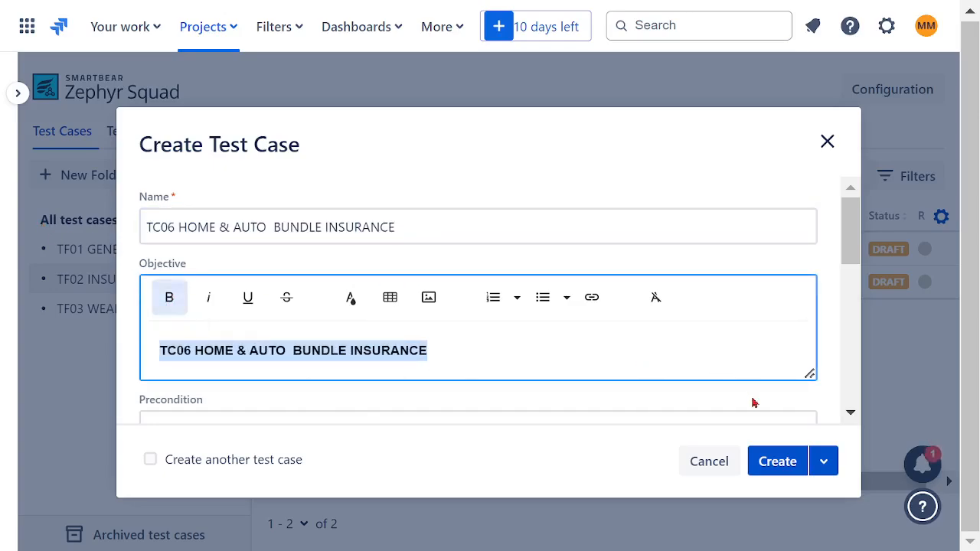
pyautogui.click(777, 461)
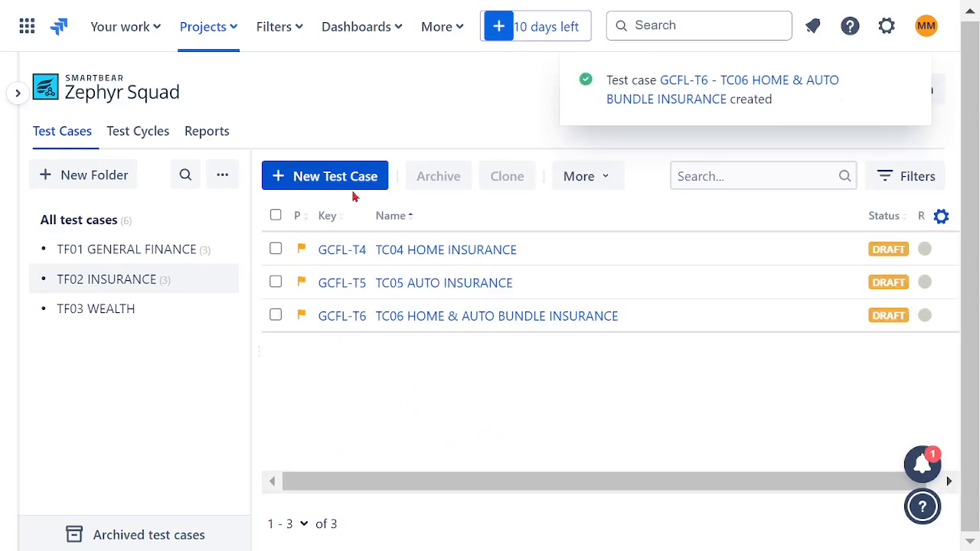
# Start another test case by reusing the copied TC06 name and changing it to TC07 FAMILY MEMBERS HEALTH INSURANCE.
pyautogui.click(317, 184)
pyautogui.click(232, 233)
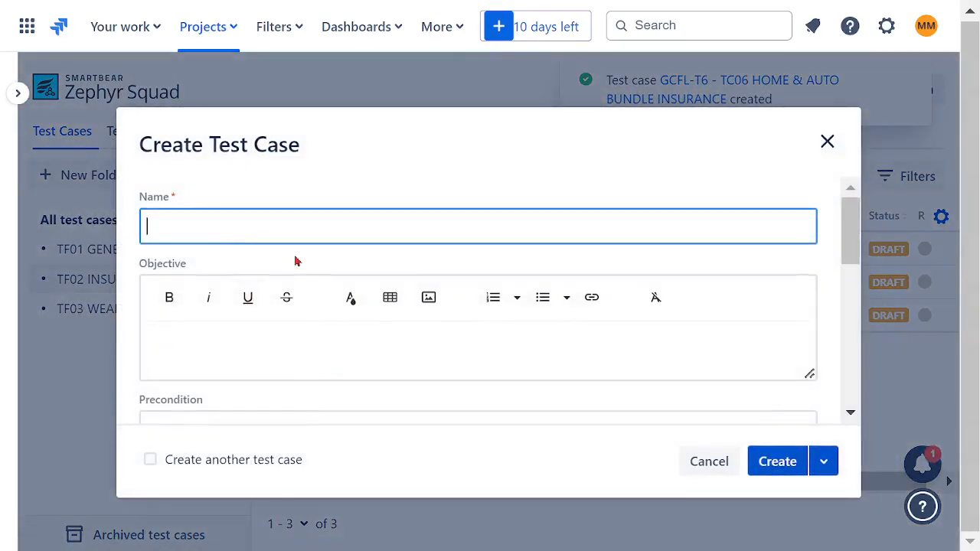
pyautogui.hotkey('ctrl', 'v')
pyautogui.click(175, 231)
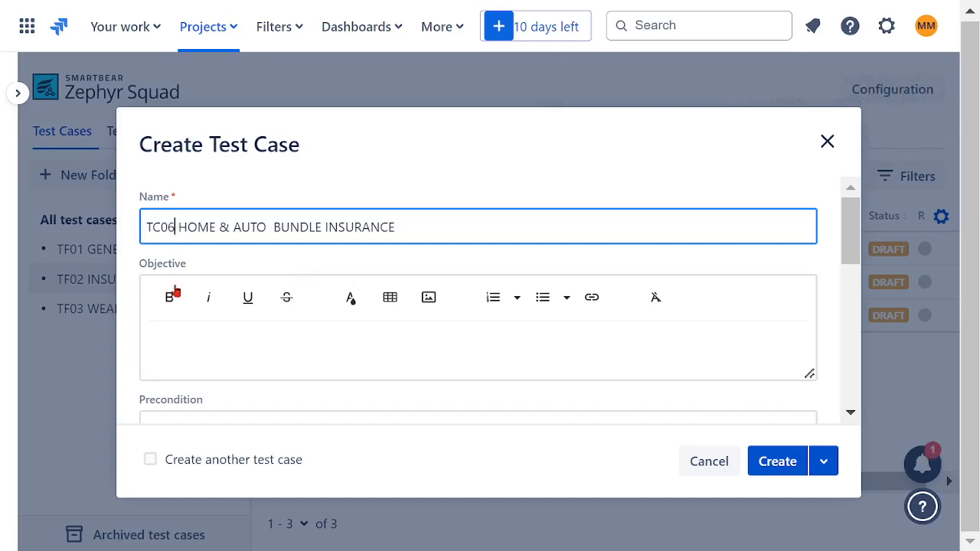
pyautogui.press('BackSpace')
pyautogui.write('7')
pyautogui.moveTo(325, 228); pyautogui.dragTo(183, 227)
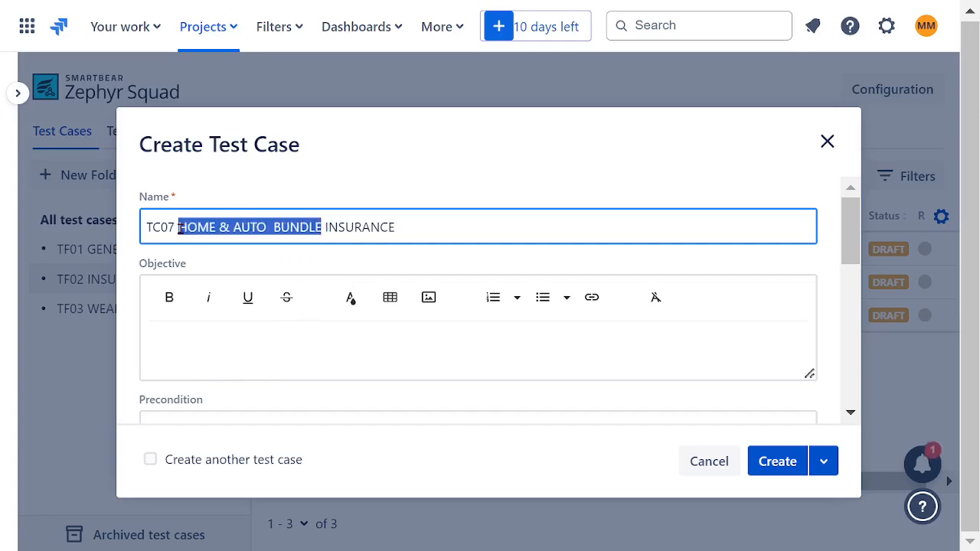
pyautogui.write('T')
pyautogui.press('BackSpace')
pyautogui.write('FAMIL')
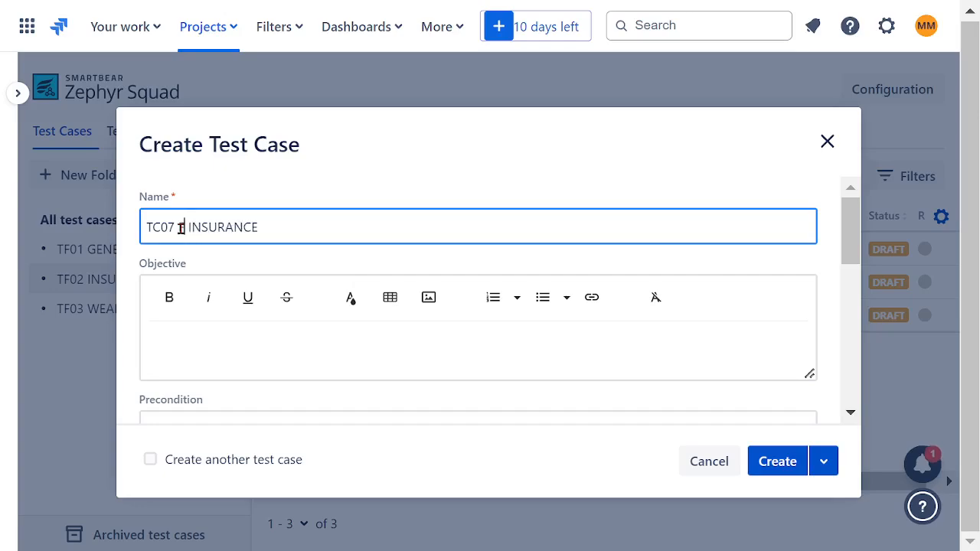
pyautogui.write('Y ')
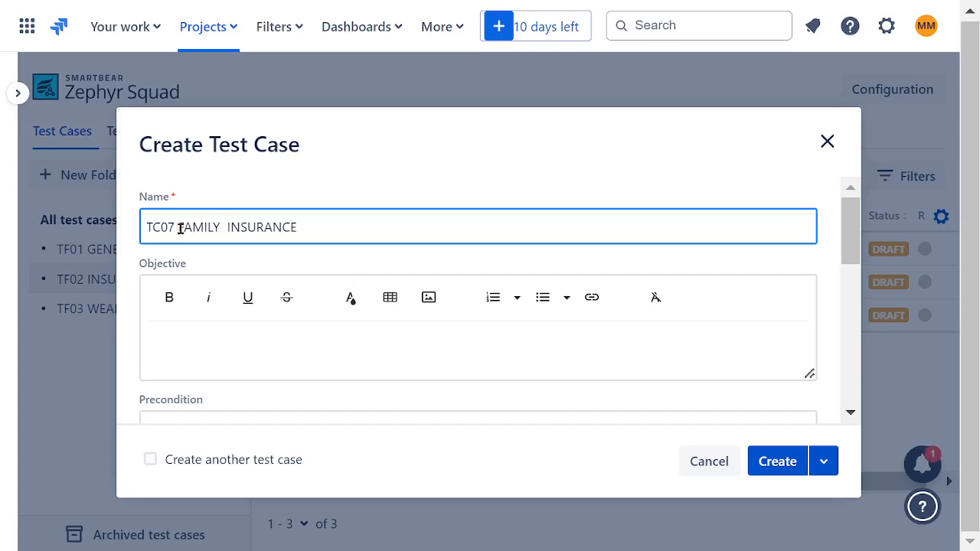
pyautogui.write('MEMBERS')
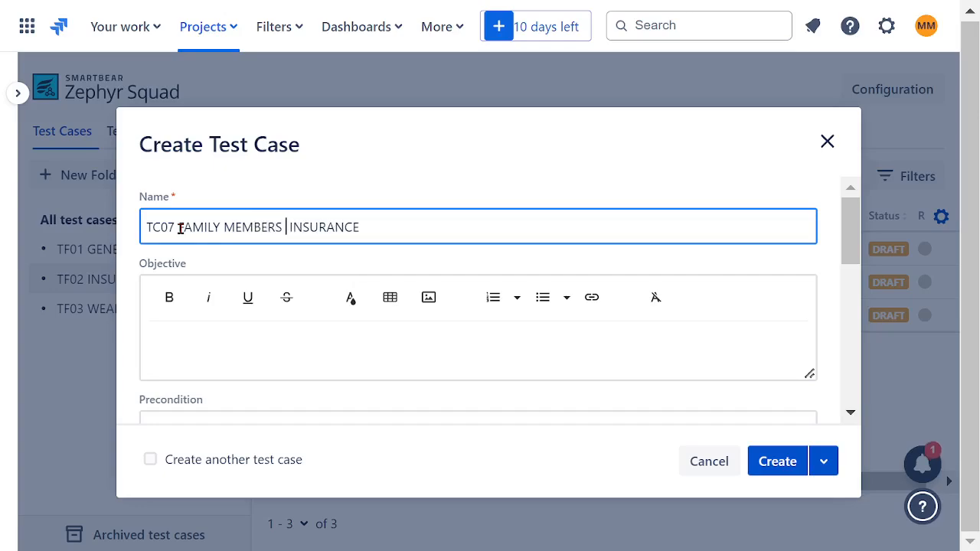
pyautogui.write(' HEALTH')
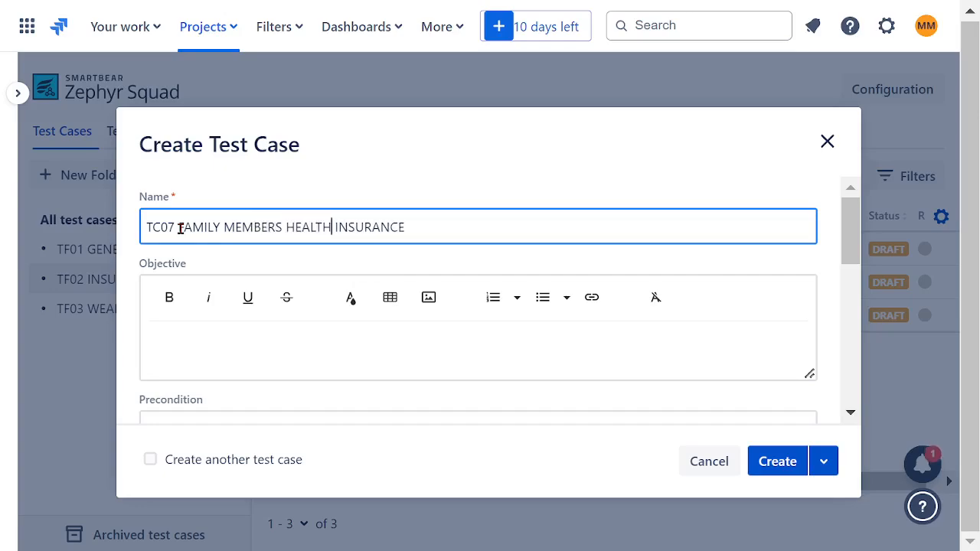
# Copy the name TC07 FAMILY MEMBERS HEALTH INSURANCE into the objective, make it bold and create the test case.
pyautogui.moveTo(427, 233); pyautogui.dragTo(132, 234)
pyautogui.click(282, 332)
pyautogui.hotkey('ctrl', 'v')
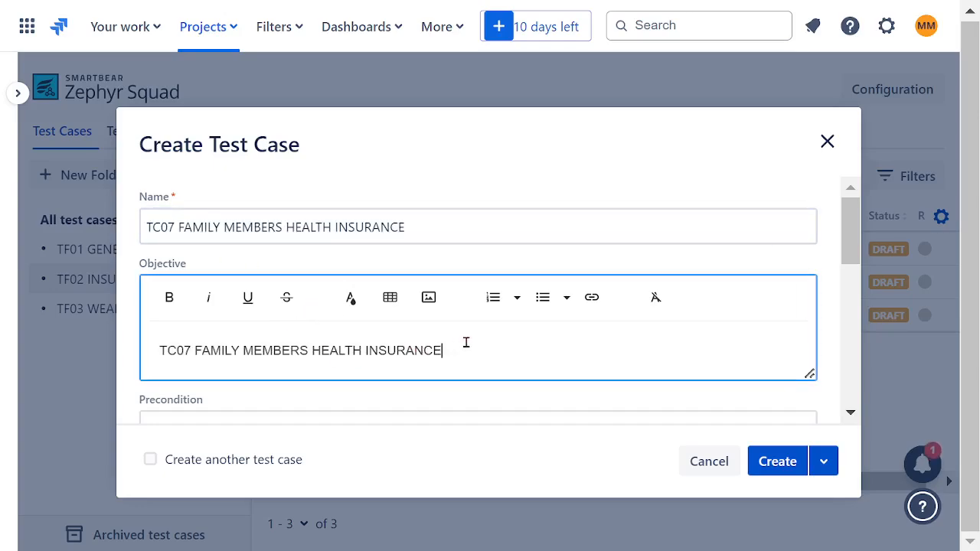
pyautogui.moveTo(466, 341); pyautogui.dragTo(132, 344)
pyautogui.click(170, 297)
pyautogui.click(750, 376)
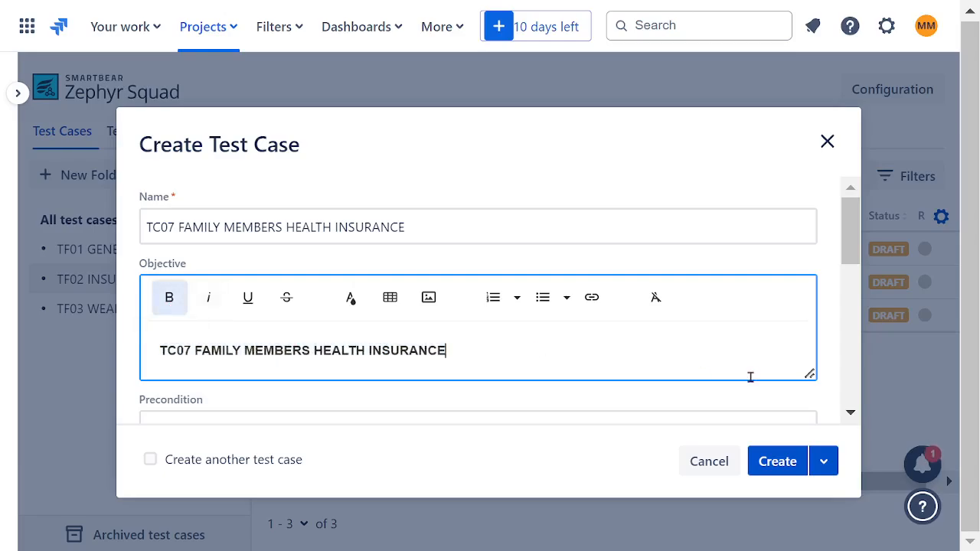
pyautogui.click(776, 460)
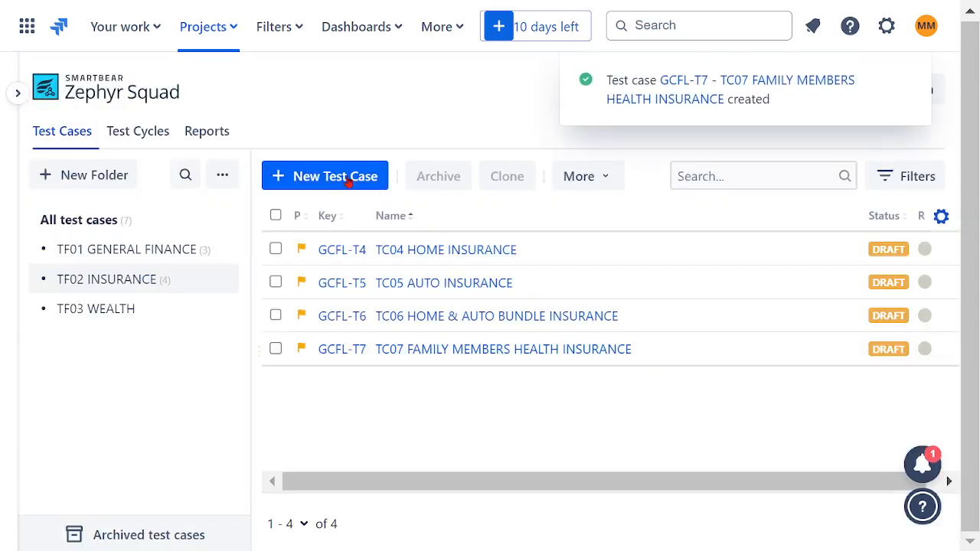
# Start another test case by reusing the copied TC07 name and changing it to TC08 FAMILY TRAVEL INSURANCE.
pyautogui.click(354, 178)
pyautogui.click(212, 231)
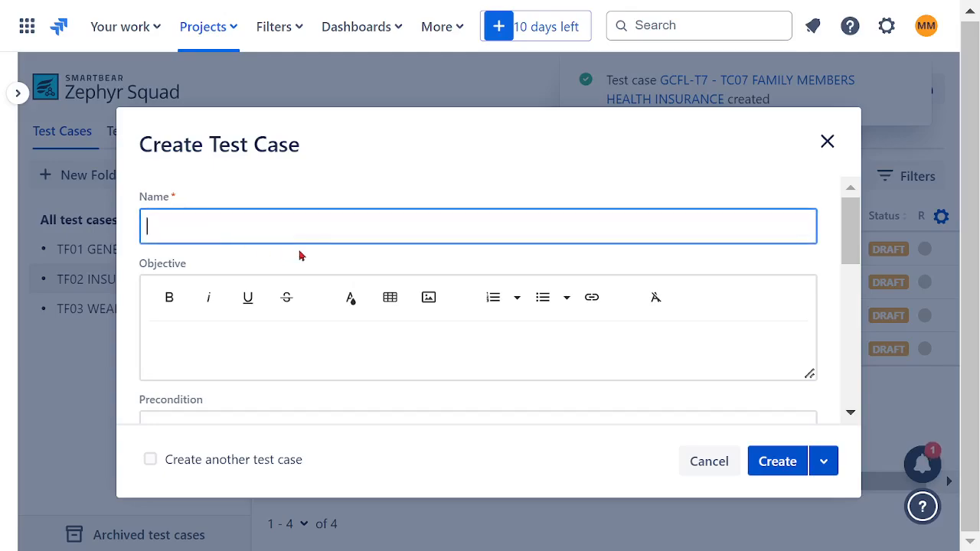
pyautogui.hotkey('ctrl', 'v')
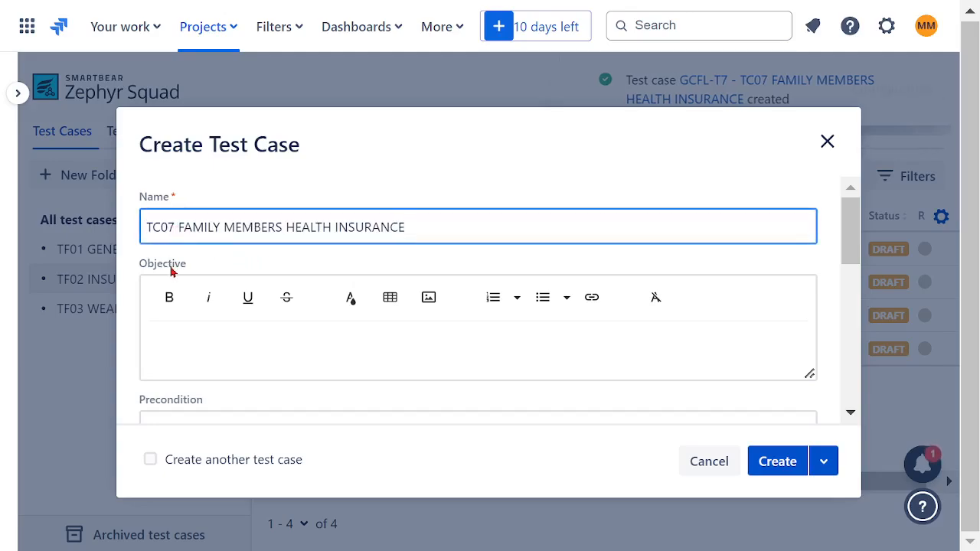
pyautogui.press('BackSpace')
pyautogui.write('8')
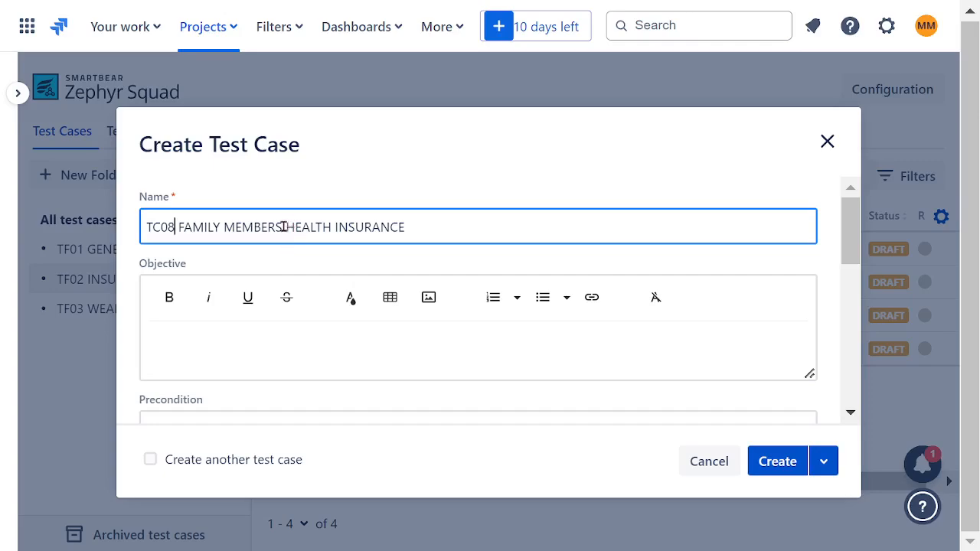
pyautogui.moveTo(334, 227); pyautogui.dragTo(228, 228)
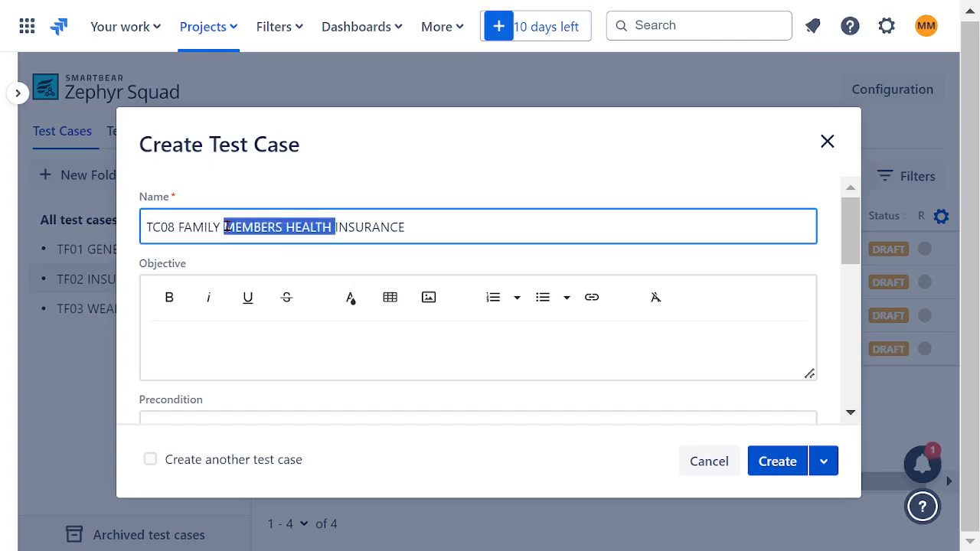
pyautogui.write('TRAVEL')
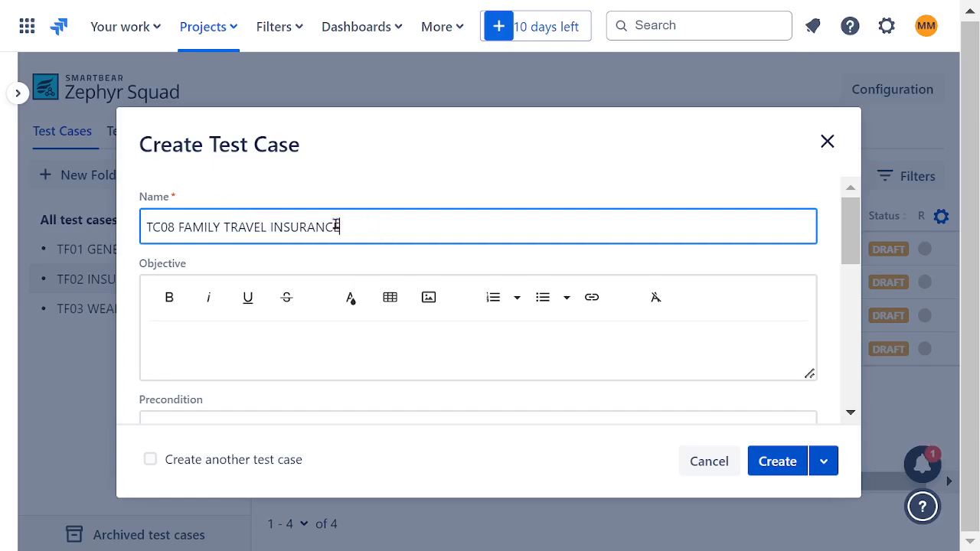
# Copy the name TC08 FAMILY TRAVEL INSURANCE into the objective, make it bold and create the test case.
pyautogui.moveTo(336, 228); pyautogui.dragTo(88, 221)
pyautogui.hotkey('ctrl', 'c')
pyautogui.click(226, 352)
pyautogui.hotkey('ctrl', 'v')
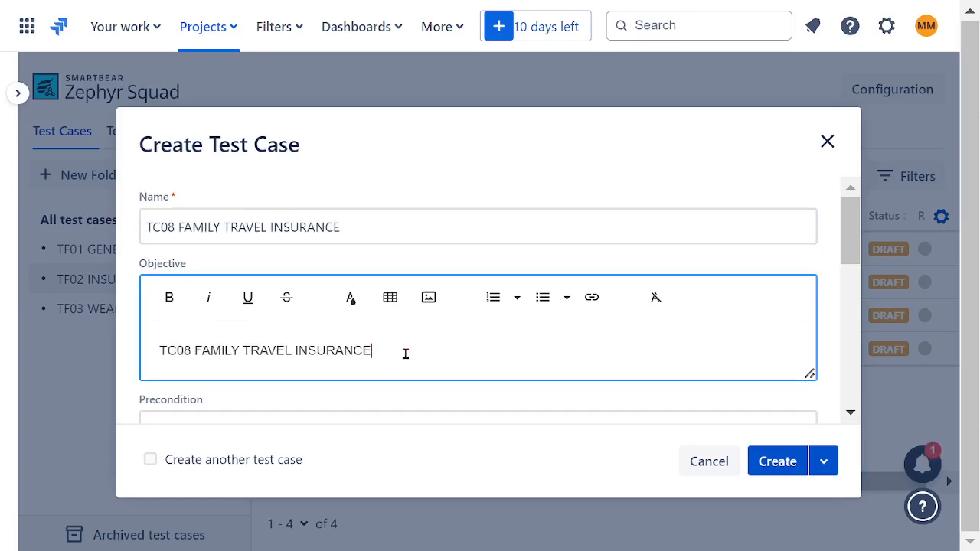
pyautogui.moveTo(404, 352); pyautogui.dragTo(108, 360)
pyautogui.click(166, 300)
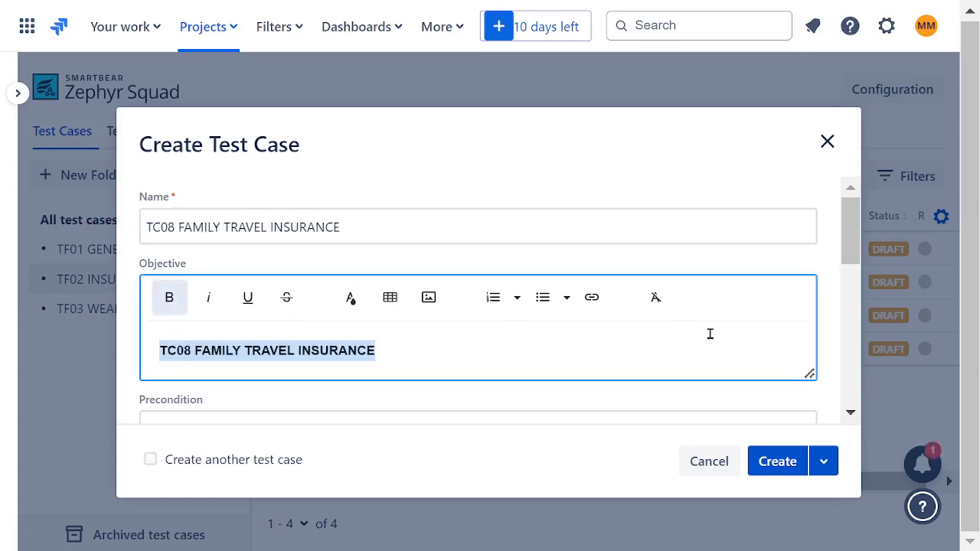
pyautogui.click(768, 461)
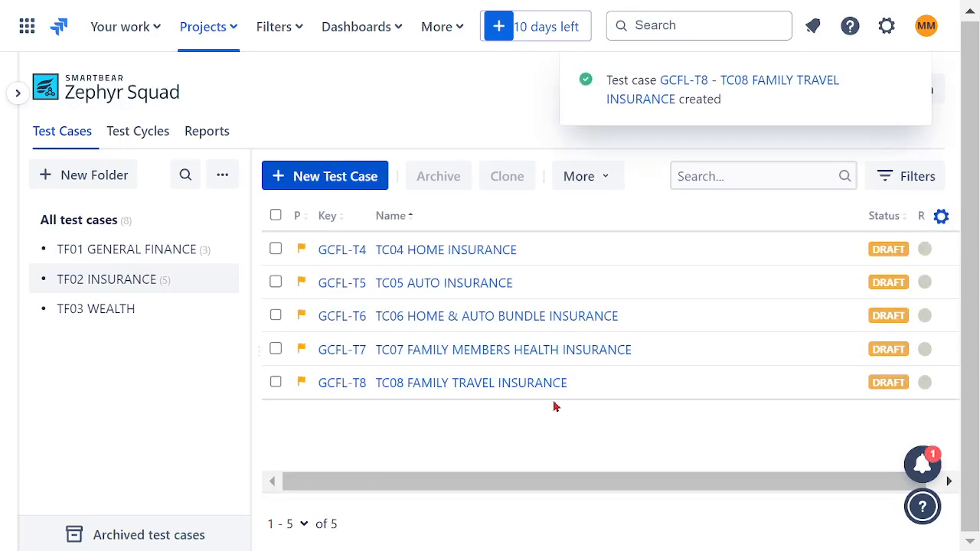
# Review the test cases in the TF01 GENERAL FINANCE, TF02 INSURANCE and TF03 WEALTH folders.
pyautogui.click(161, 251)
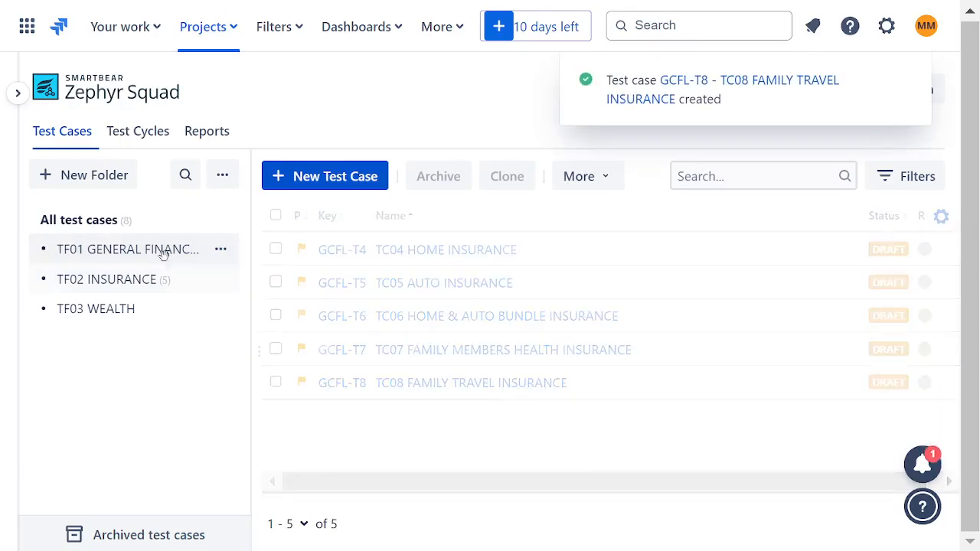
pyautogui.click(137, 288)
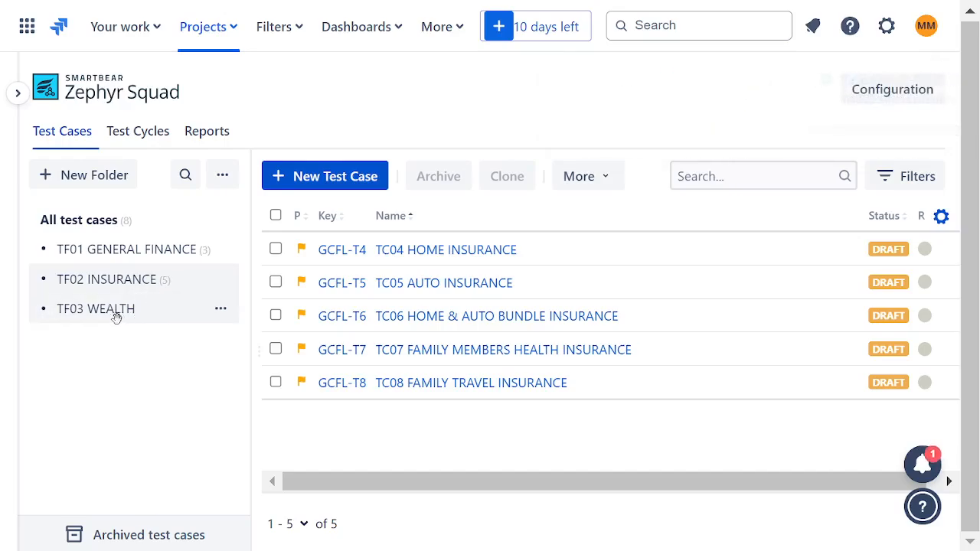
pyautogui.click(109, 313)
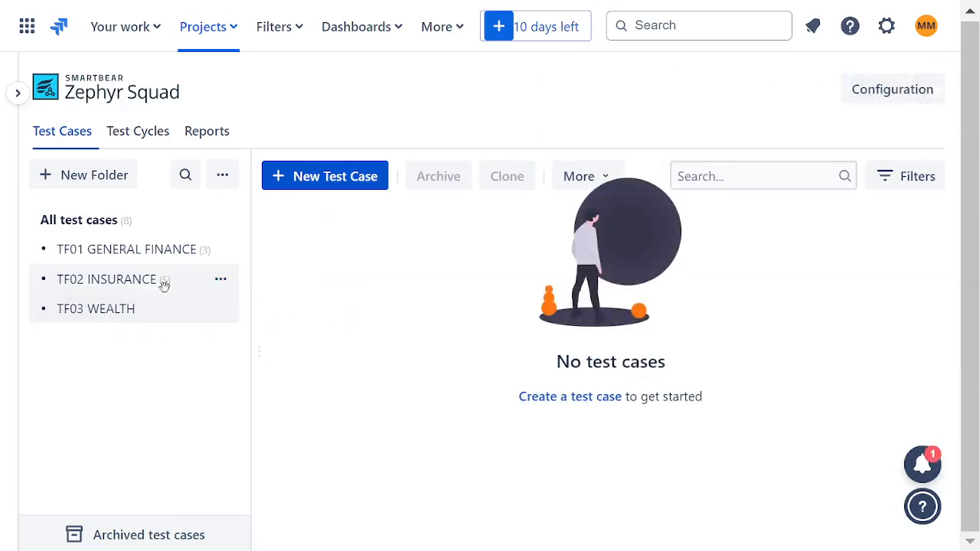
pyautogui.click(162, 281)
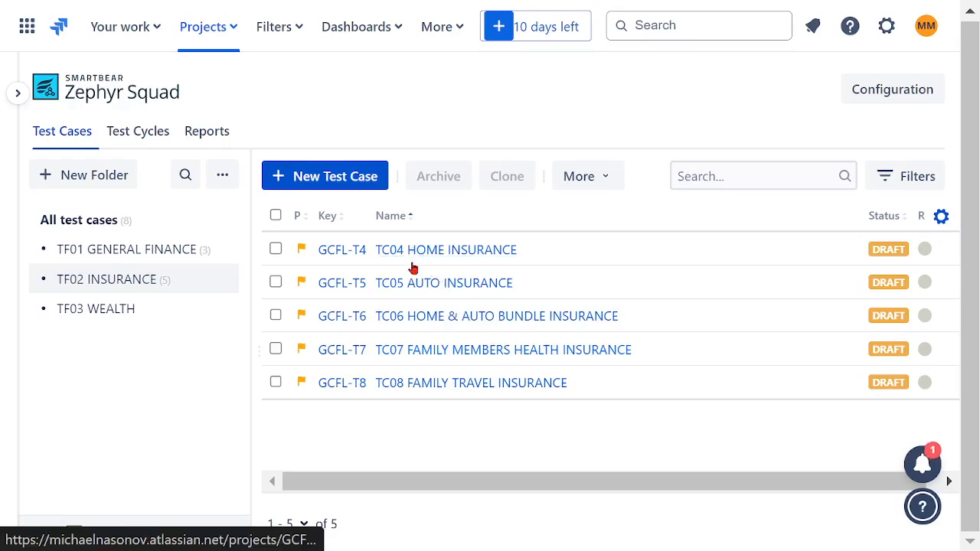
# Start a test case in the TF03 WEALTH folder, reusing the copied TC08 name changed to TC09 WILL MANAGEMENT.
pyautogui.click(98, 309)
pyautogui.click(324, 179)
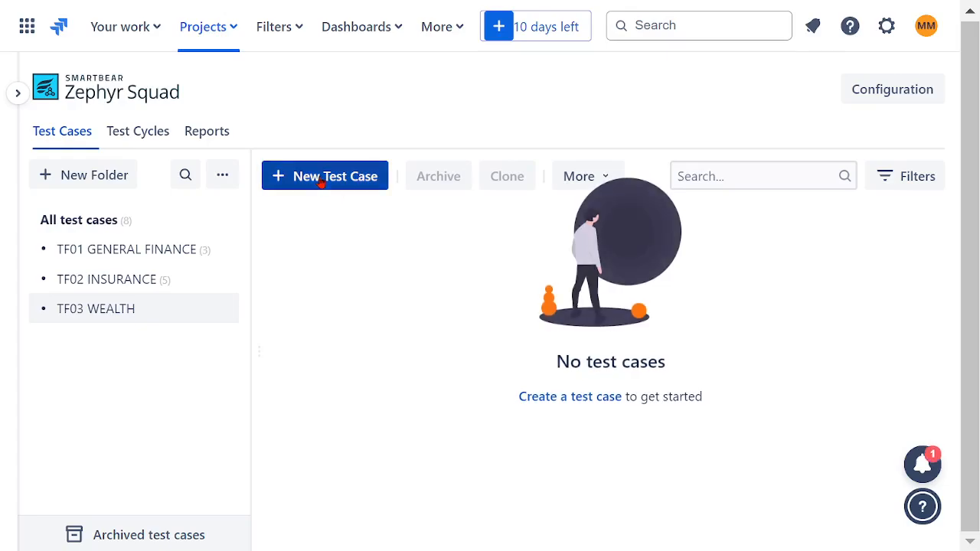
pyautogui.click(346, 227)
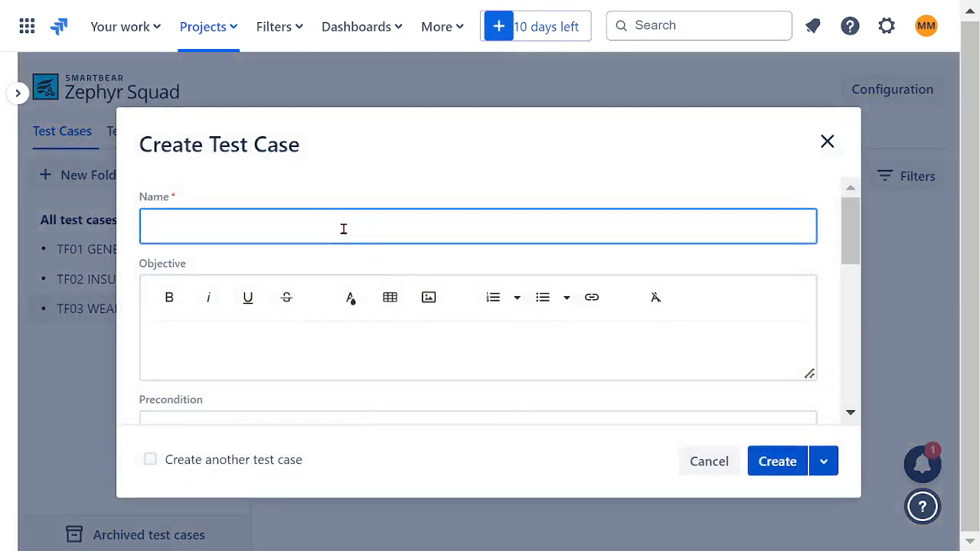
pyautogui.hotkey('ctrl', 'v')
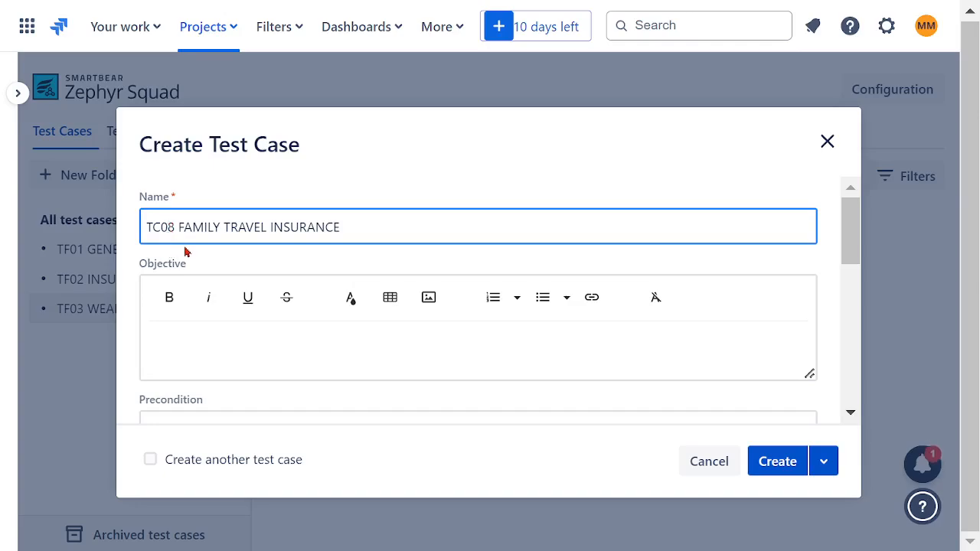
pyautogui.press('BackSpace')
pyautogui.write('9')
pyautogui.moveTo(361, 226); pyautogui.dragTo(186, 223)
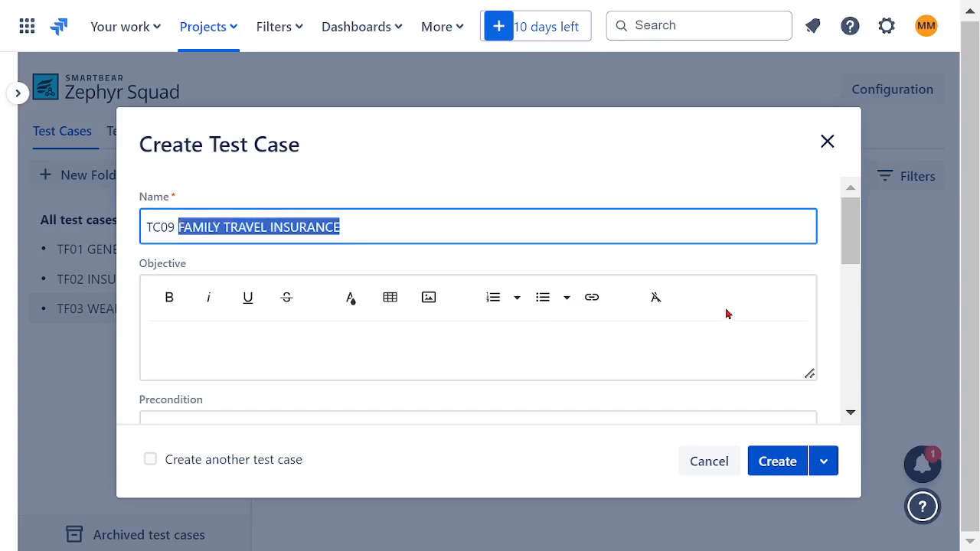
pyautogui.write('W')
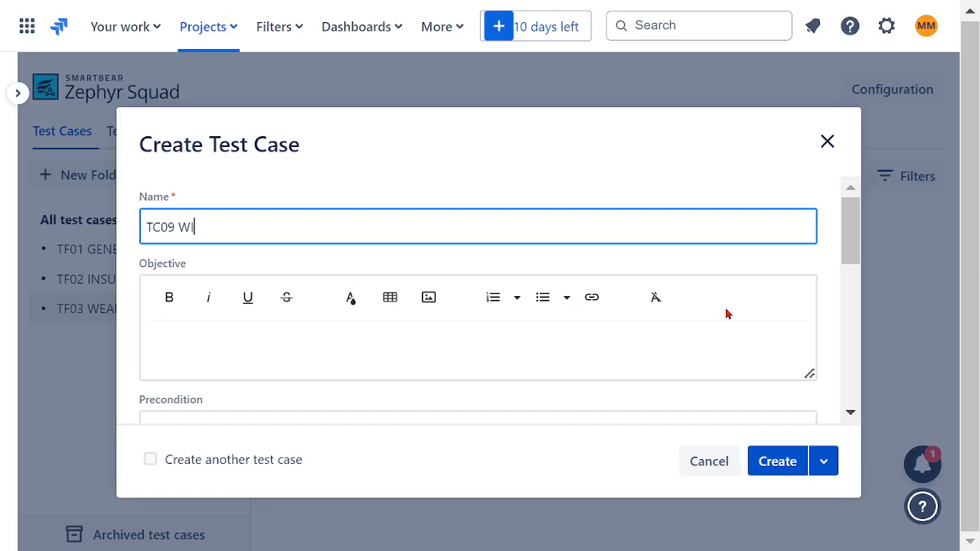
pyautogui.write('ILL MANAGEMENT')
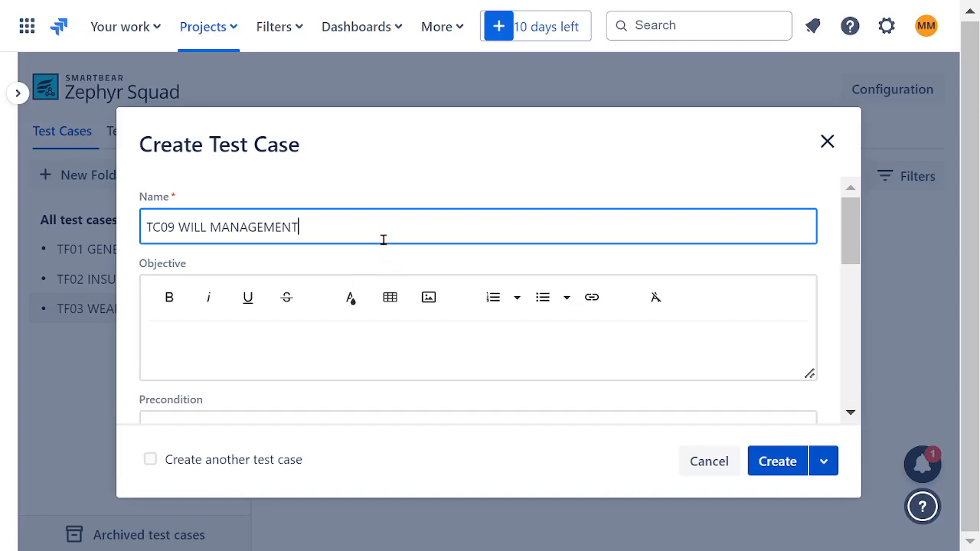
# Copy the name TC09 WILL MANAGEMENT into the objective, make it bold and create the test case.
pyautogui.hotkey('ctrl', 'a')
pyautogui.hotkey('ctrl', 'c')
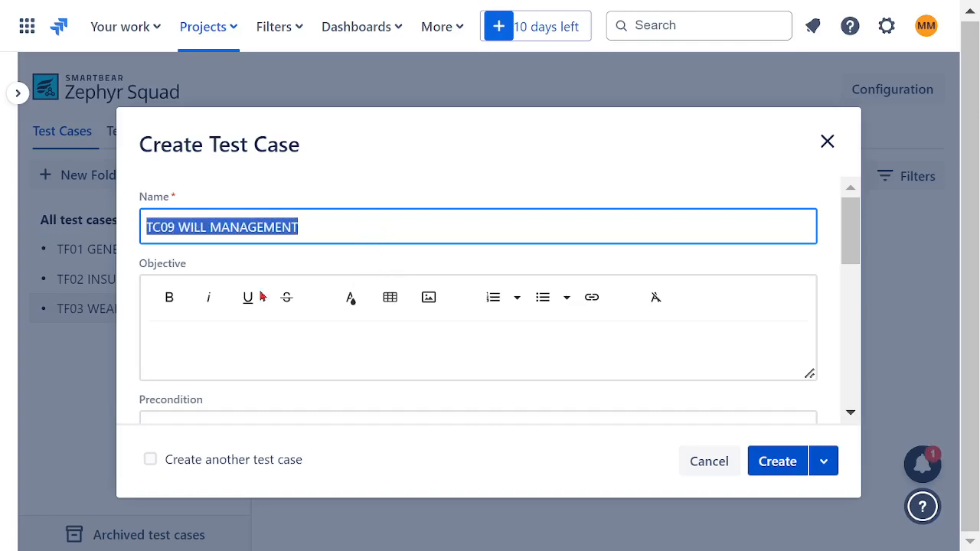
pyautogui.click(300, 355)
pyautogui.hotkey('ctrl', 'v')
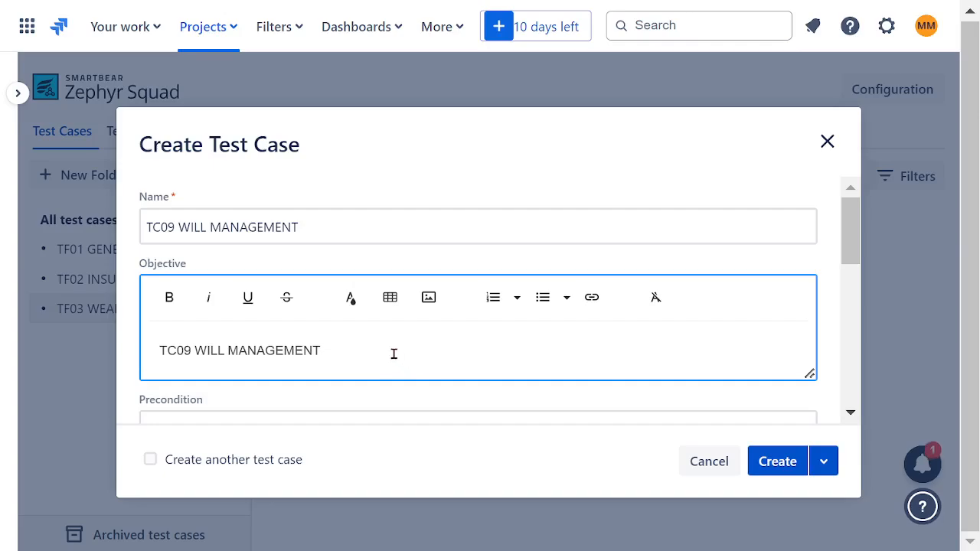
pyautogui.moveTo(393, 355); pyautogui.dragTo(149, 348)
pyautogui.hotkey('ctrl', 'c')
pyautogui.click(169, 297)
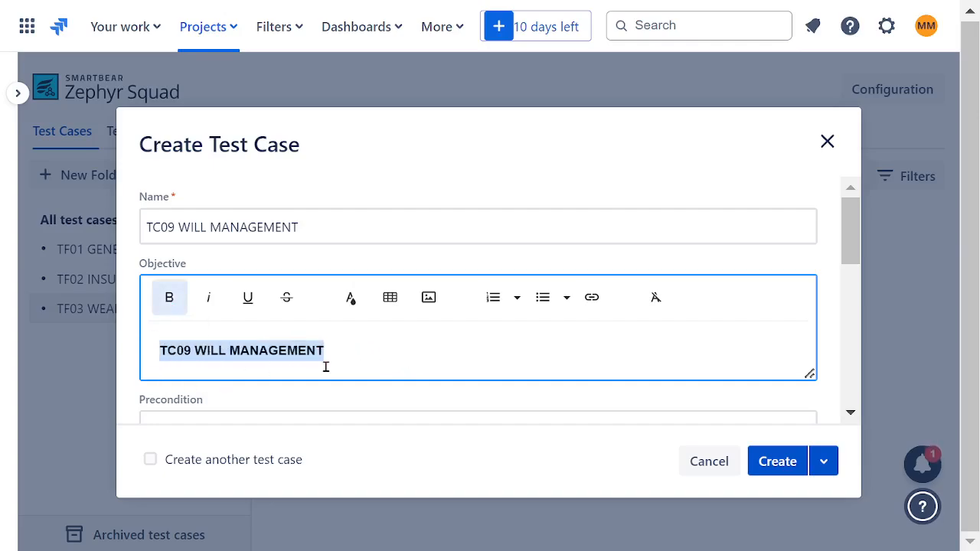
pyautogui.click(765, 462)
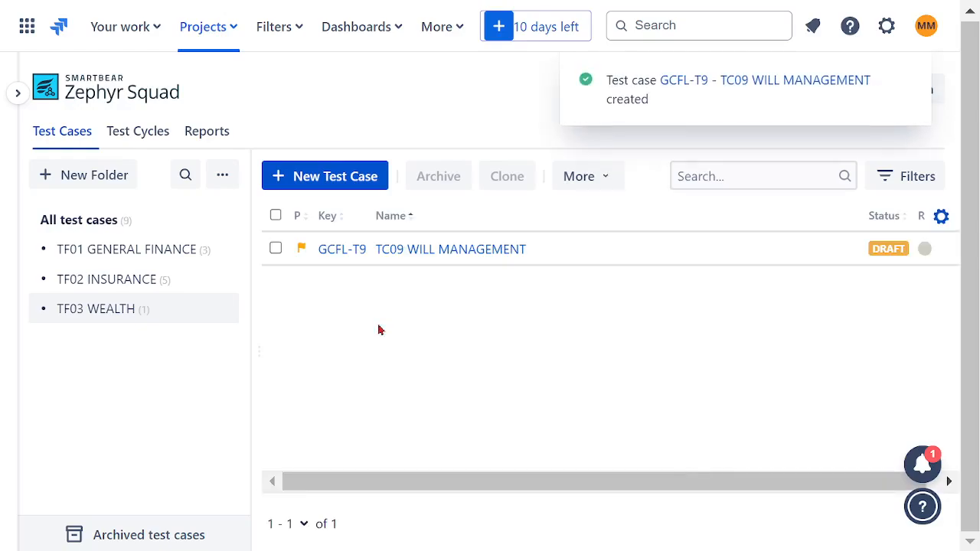
# Start another test case in the TF03 WEALTH folder, reusing the copied TC09 name changed to TC10 INHERITANCE MANAGEMENT.
pyautogui.click(314, 191)
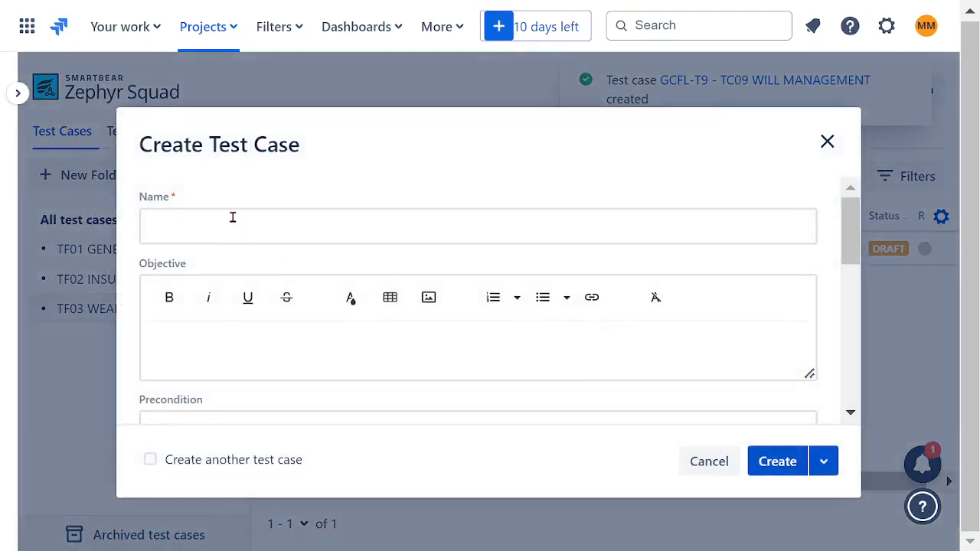
pyautogui.click(234, 222)
pyautogui.hotkey('ctrl', 'v')
pyautogui.click(172, 228)
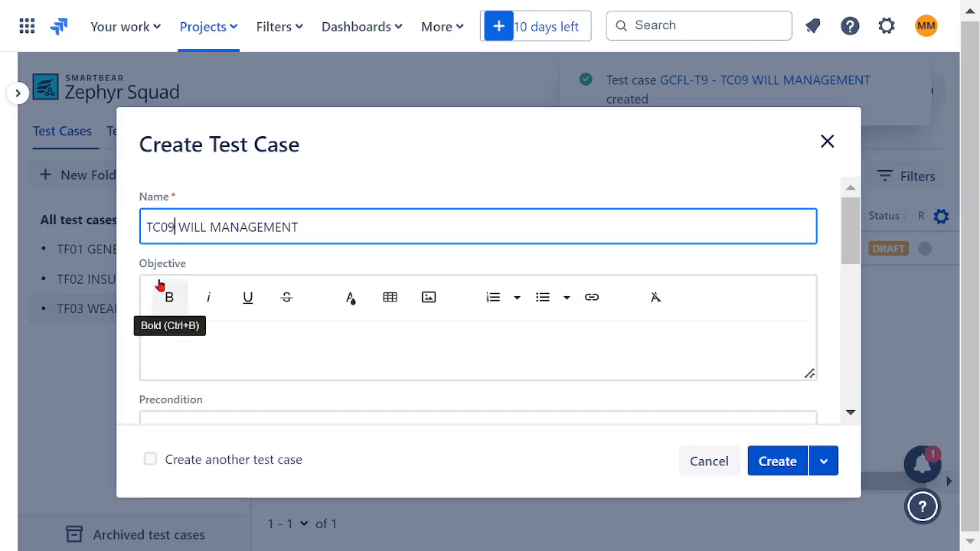
pyautogui.press('BackSpace')
pyautogui.press('BackSpace')
pyautogui.write('10')
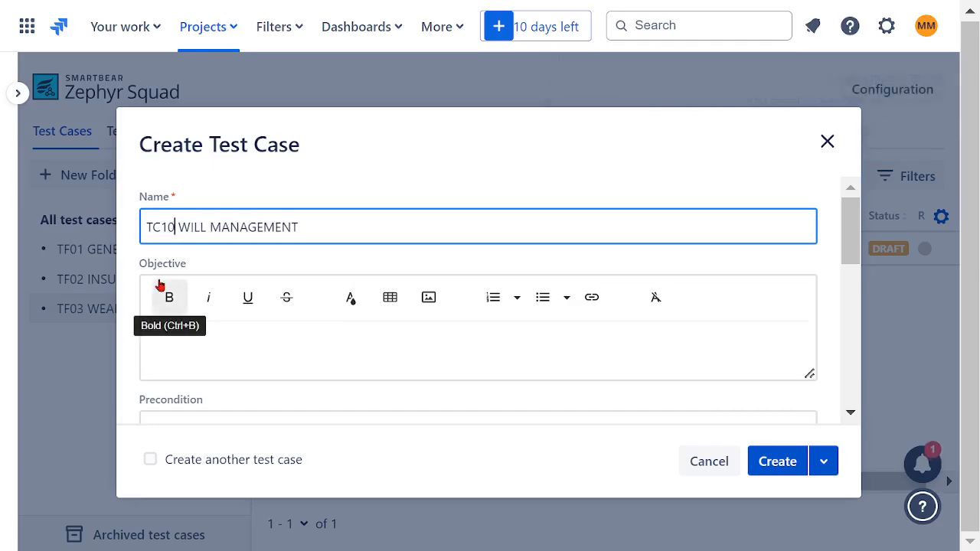
pyautogui.doubleClick(193, 228)
pyautogui.write('INHER')
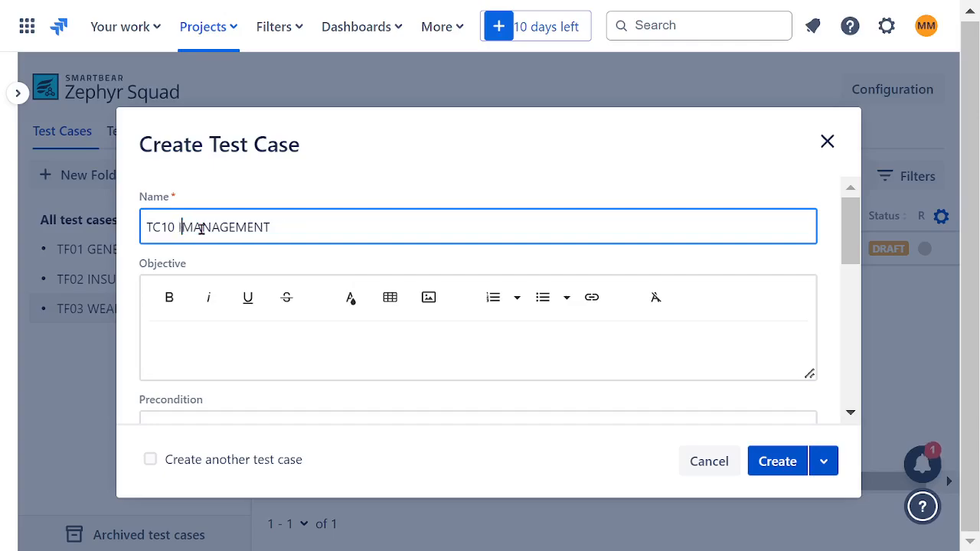
pyautogui.write('ITANCE')
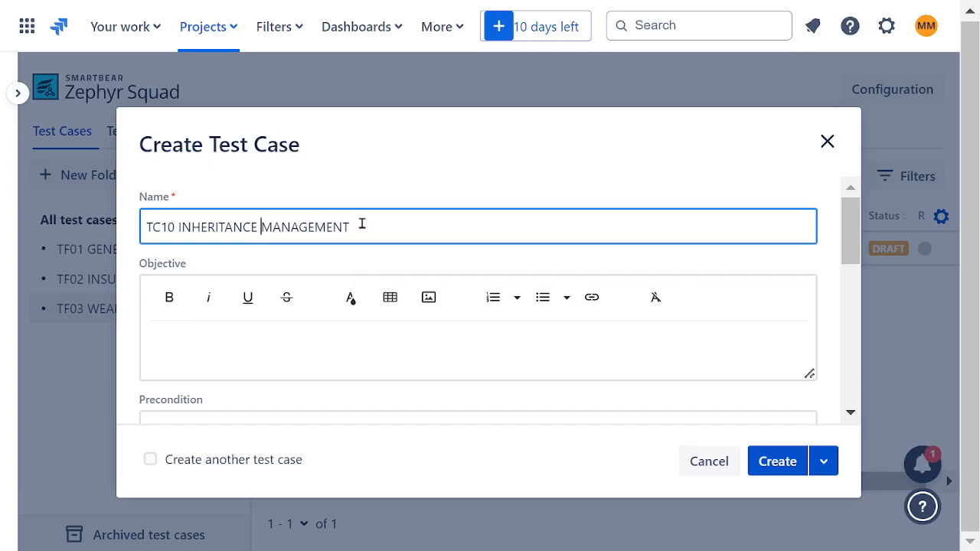
# Copy the name TC10 INHERITANCE MANAGEMENT into the objective, make it bold and create the test case.
pyautogui.moveTo(383, 225); pyautogui.dragTo(60, 236)
pyautogui.hotkey('ctrl', 'c')
pyautogui.click(260, 355)
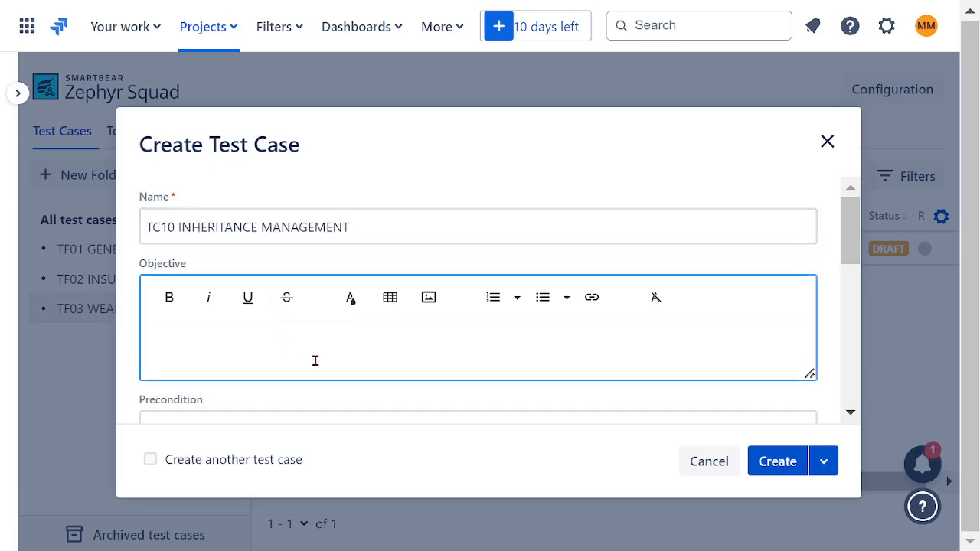
pyautogui.hotkey('ctrl', 'v')
pyautogui.moveTo(409, 350); pyautogui.dragTo(114, 352)
pyautogui.click(169, 297)
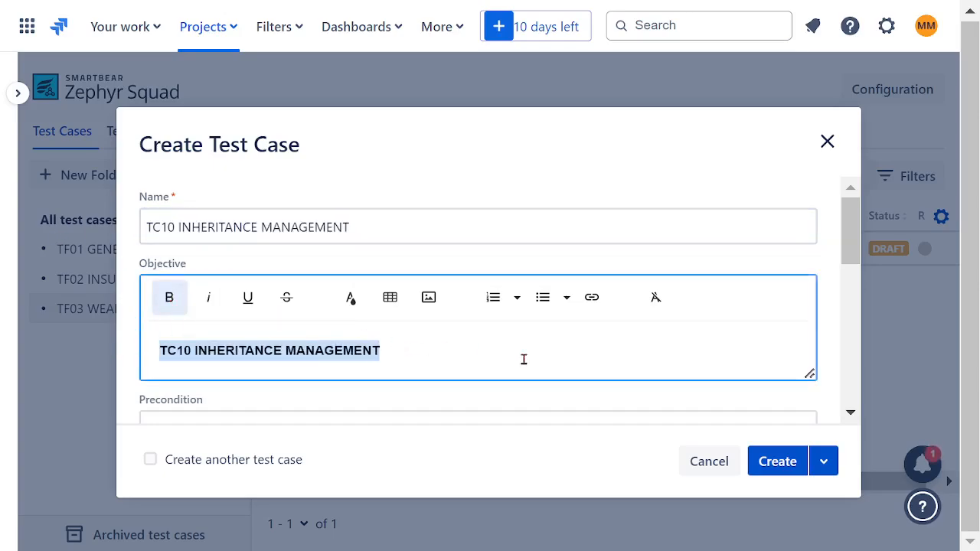
pyautogui.click(777, 461)
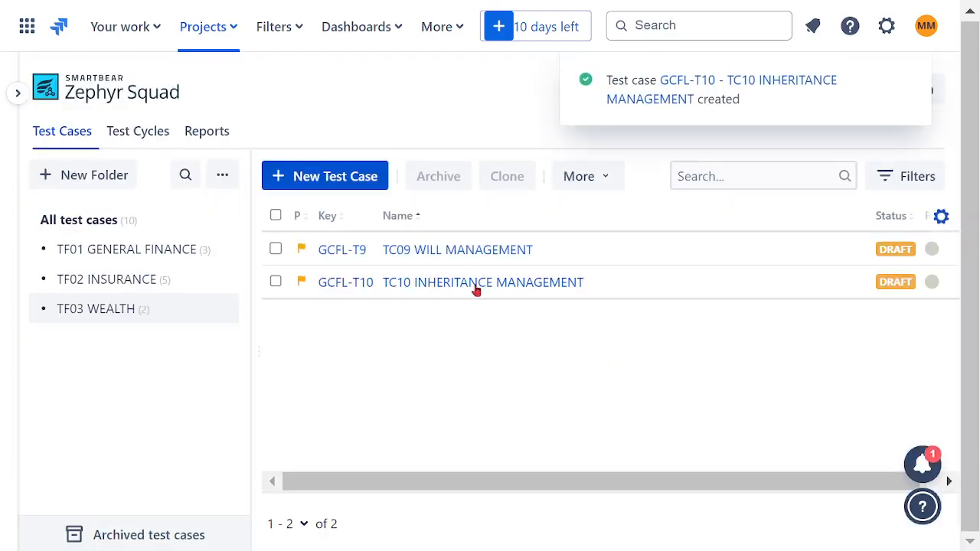
# Start another test case by reusing the copied TC10 name and changing it to TC11 REAL ESTATE MANAGEMENT.
pyautogui.click(324, 175)
pyautogui.click(205, 232)
pyautogui.hotkey('ctrl', 'v')
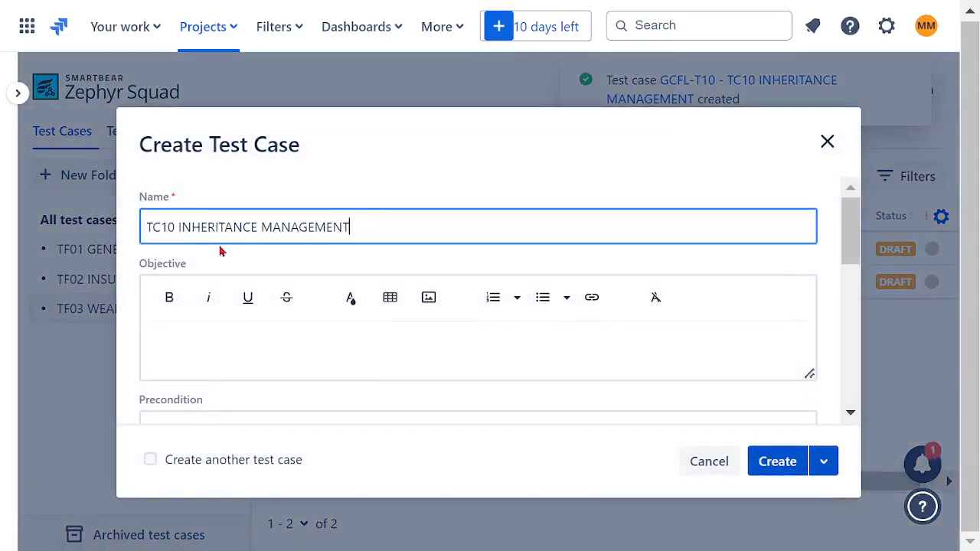
pyautogui.press('BackSpace')
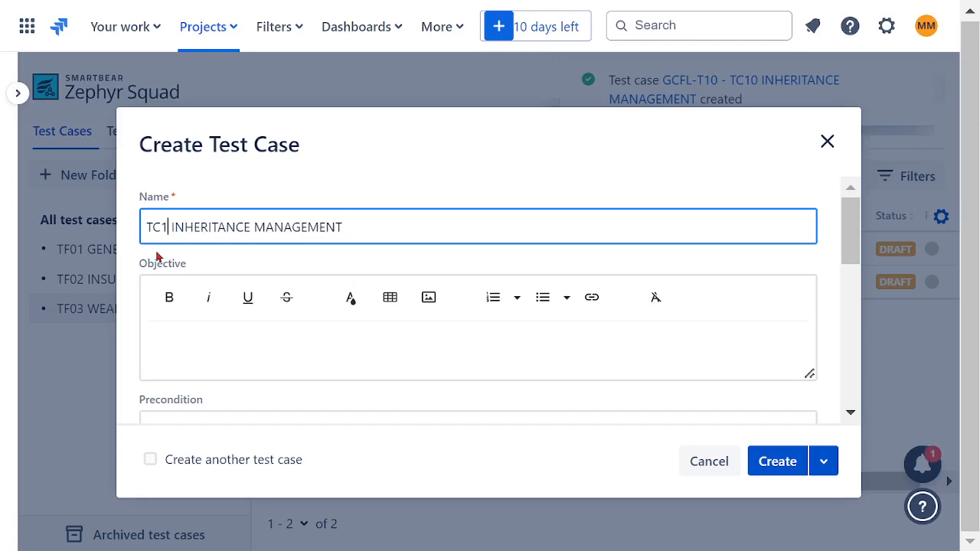
pyautogui.write('1')
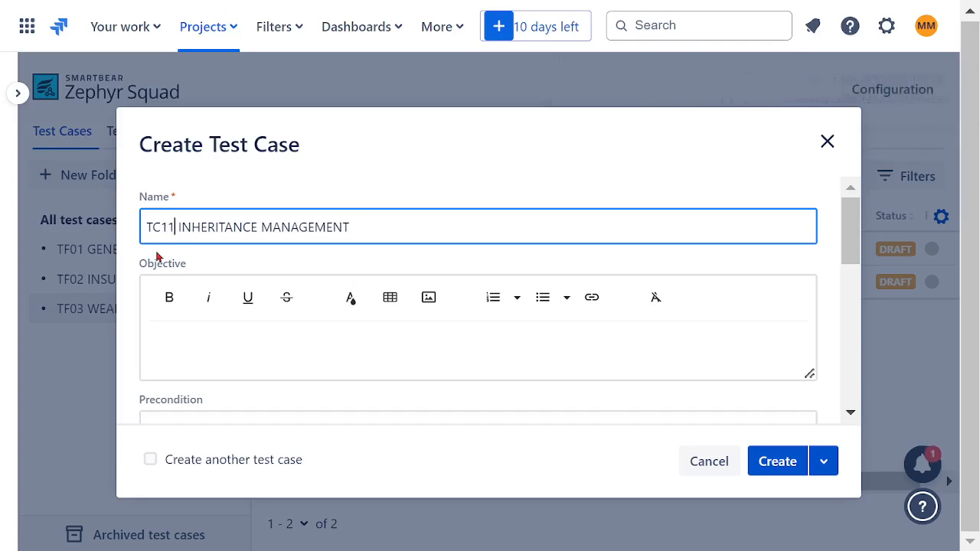
pyautogui.doubleClick(217, 227)
pyautogui.write('REAL ESTAT')
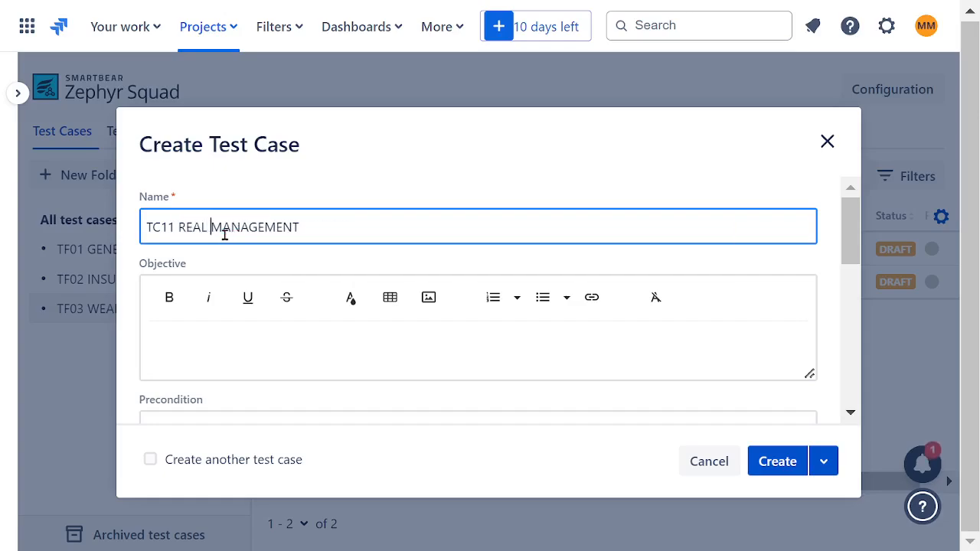
pyautogui.write('E')
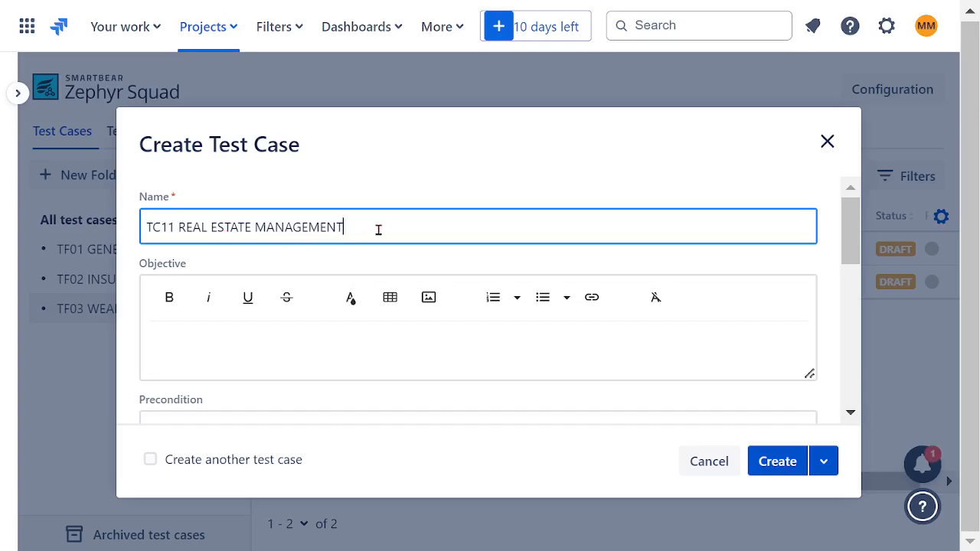
# Copy the name TC11 REAL ESTATE MANAGEMENT into the objective, make it bold and create the test case.
pyautogui.moveTo(378, 230); pyautogui.dragTo(105, 238)
pyautogui.click(232, 346)
pyautogui.hotkey('ctrl', 'v')
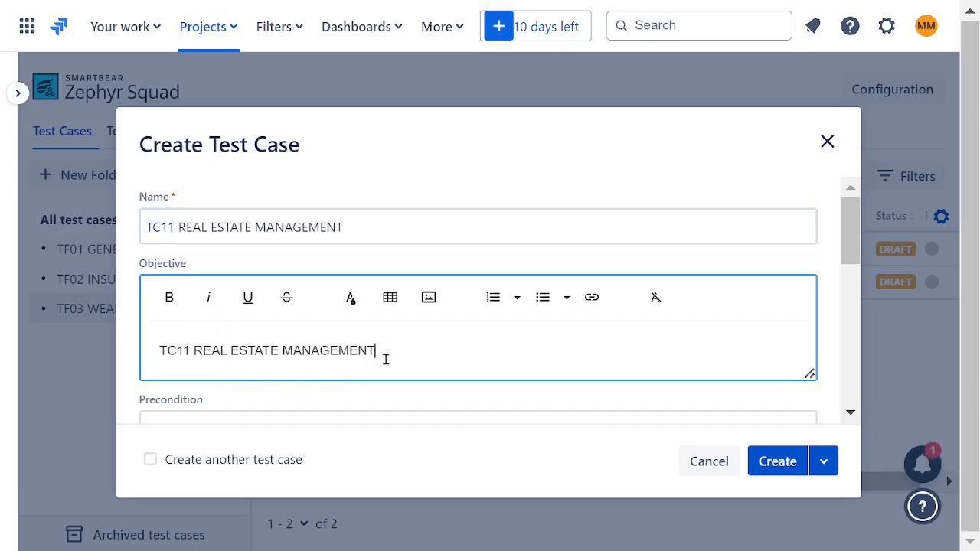
pyautogui.moveTo(385, 357); pyautogui.dragTo(103, 360)
pyautogui.click(168, 311)
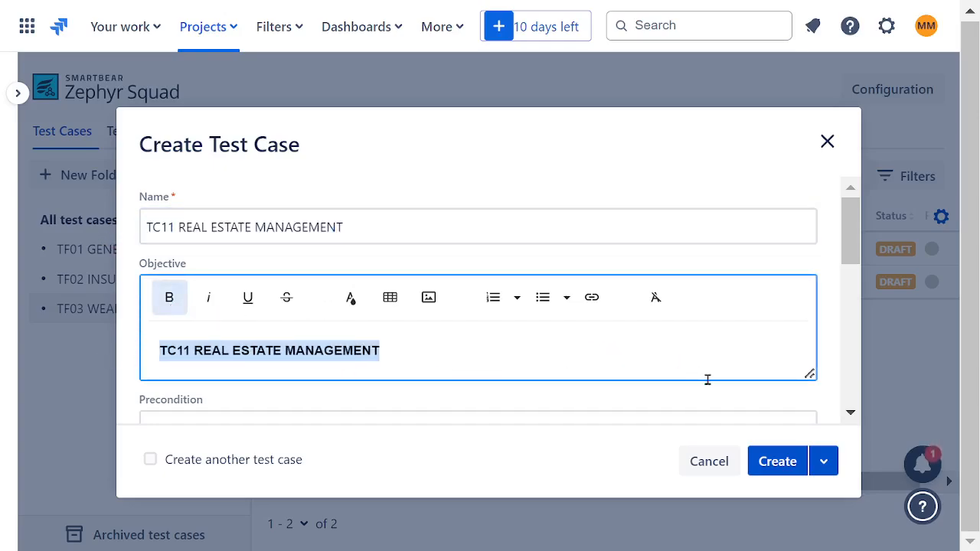
pyautogui.click(778, 461)
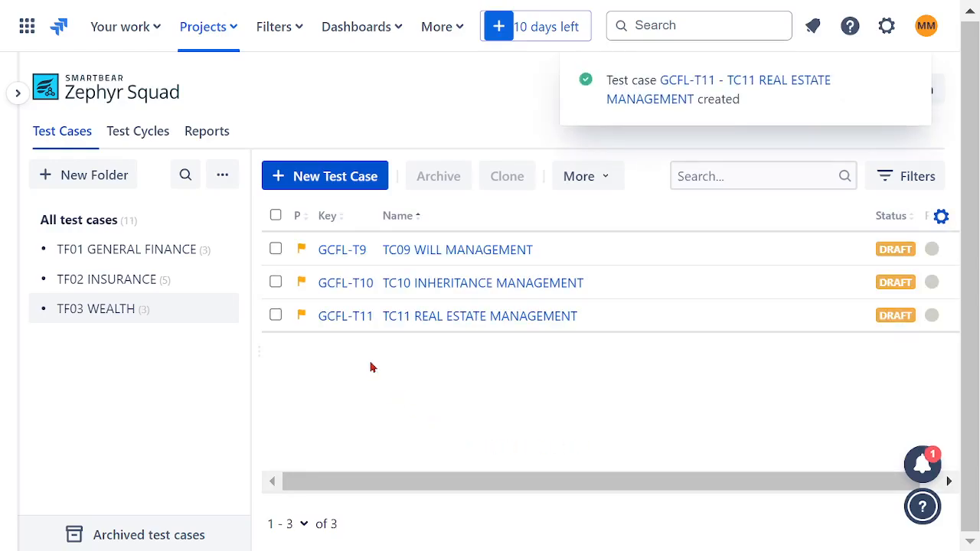
# Start another test case by reusing the copied TC11 name and changing it to TC12 HERITAGE TRUST FUNS MANAGEMENT.
pyautogui.click(312, 187)
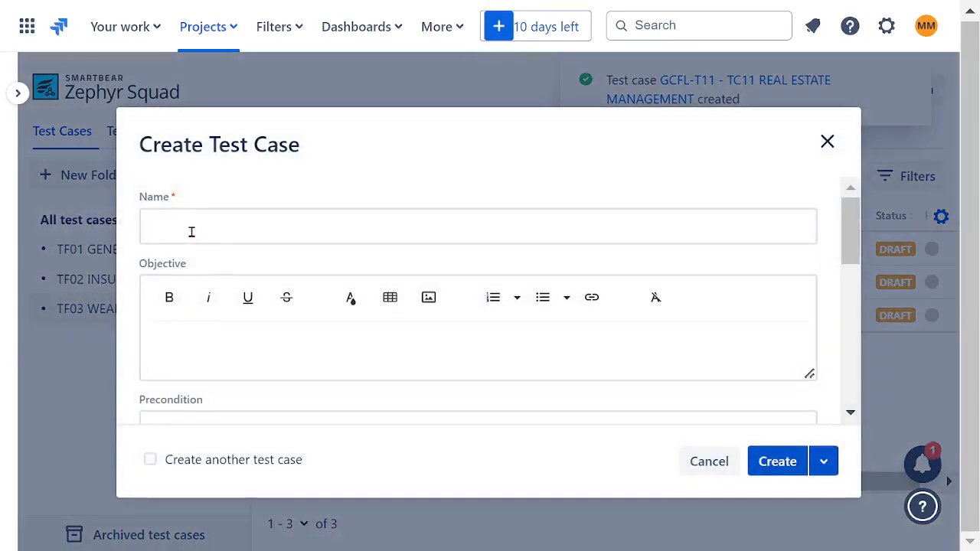
pyautogui.click(191, 231)
pyautogui.hotkey('ctrl', 'v')
pyautogui.click(173, 228)
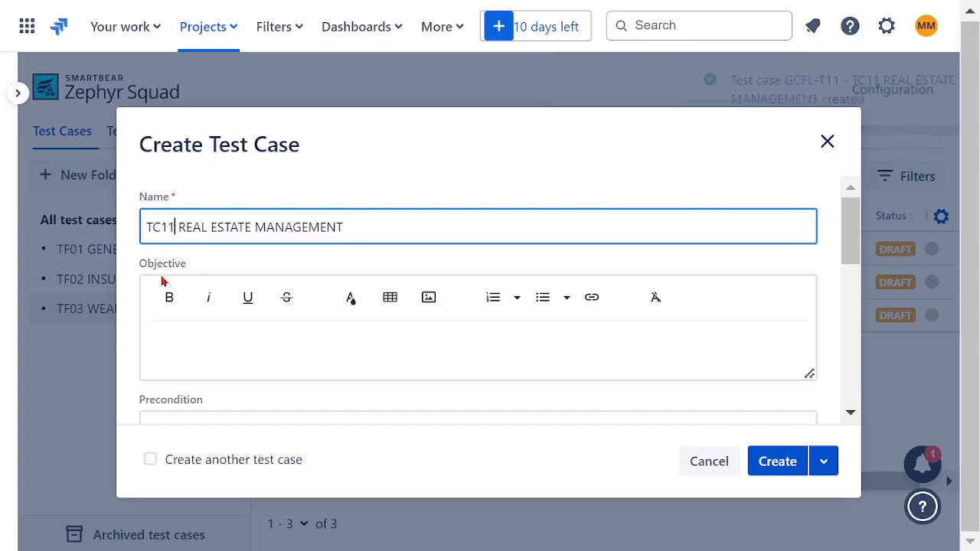
pyautogui.press('BackSpace')
pyautogui.write('2')
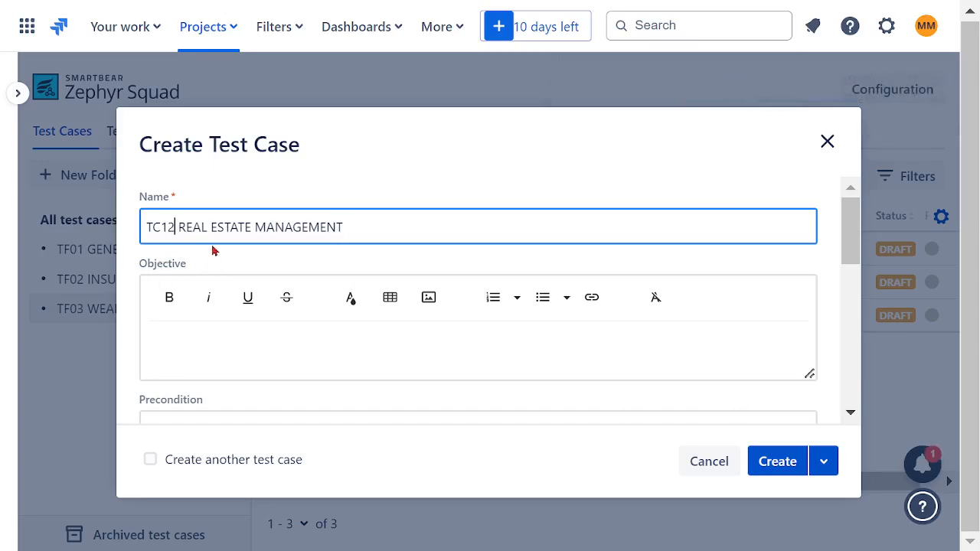
pyautogui.moveTo(251, 227); pyautogui.dragTo(179, 226)
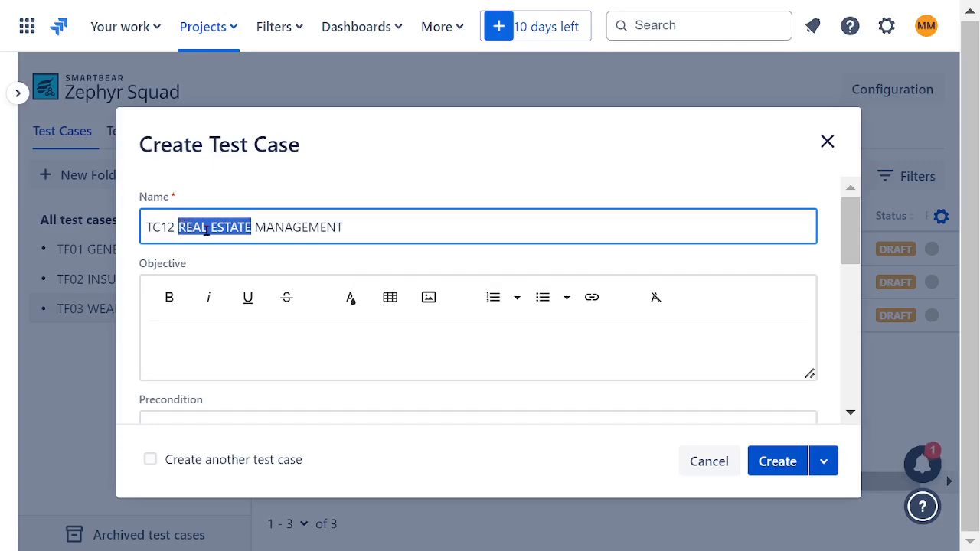
pyautogui.write('HERITAGE')
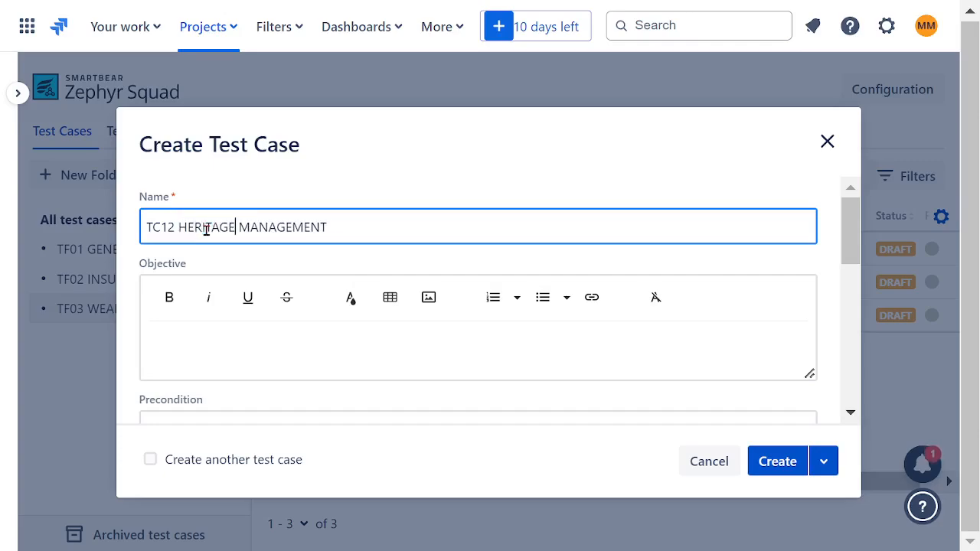
pyautogui.write(' FUNS')
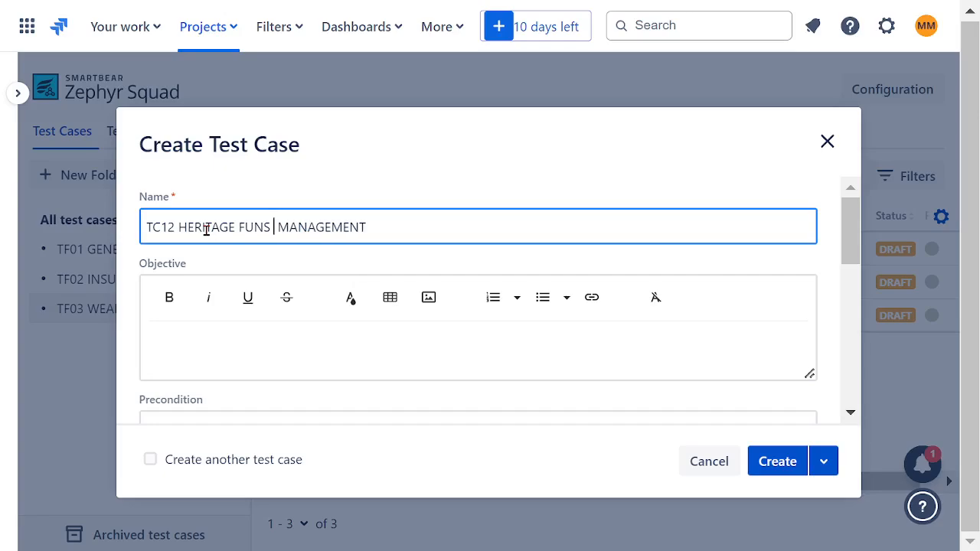
pyautogui.click(239, 227)
pyautogui.write('TRUST')
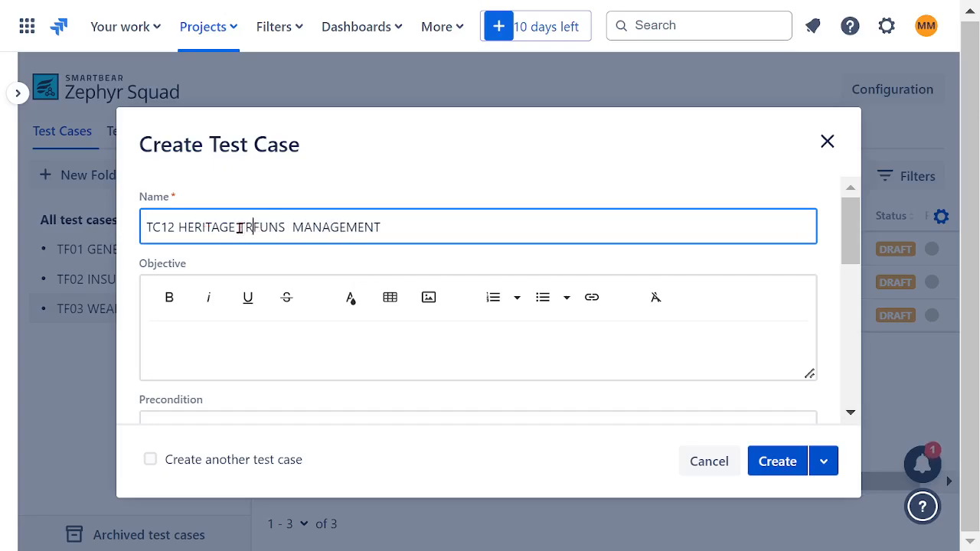
# Copy the name TC12 HERITAGE TRUST FUNS MANAGEMENT into the objective, make it bold and create the test case.
pyautogui.moveTo(448, 232); pyautogui.dragTo(132, 244)
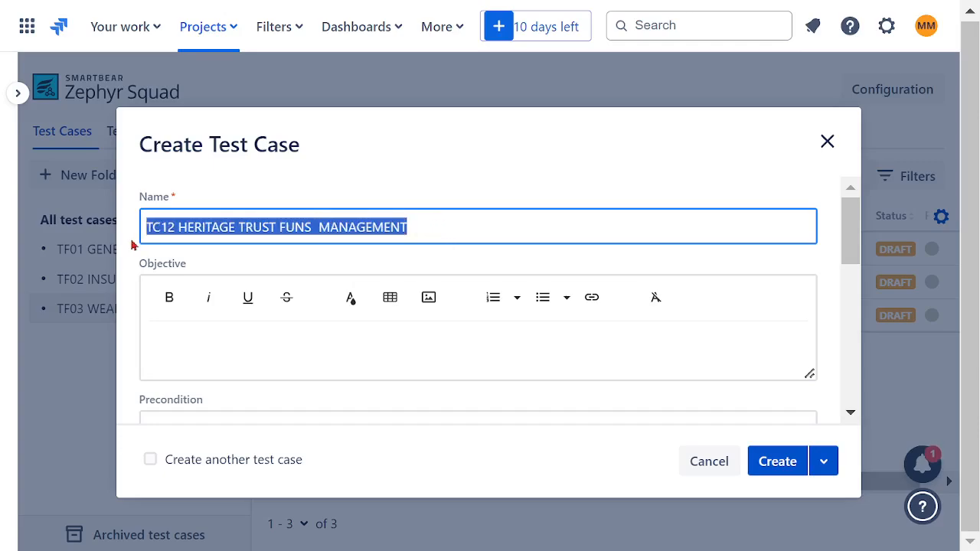
pyautogui.hotkey('ctrl', 'c')
pyautogui.click(228, 352)
pyautogui.hotkey('ctrl', 'v')
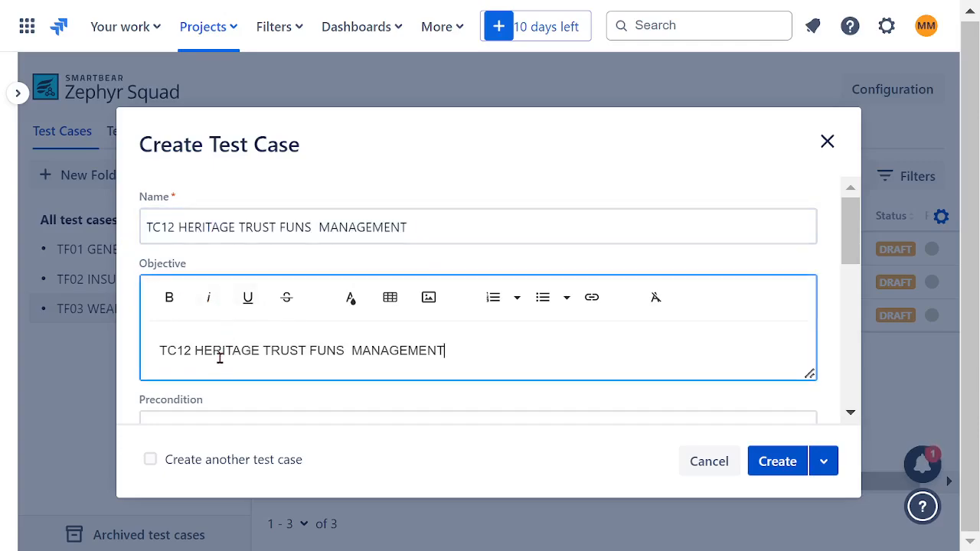
pyautogui.moveTo(440, 360); pyautogui.dragTo(158, 310)
pyautogui.click(169, 298)
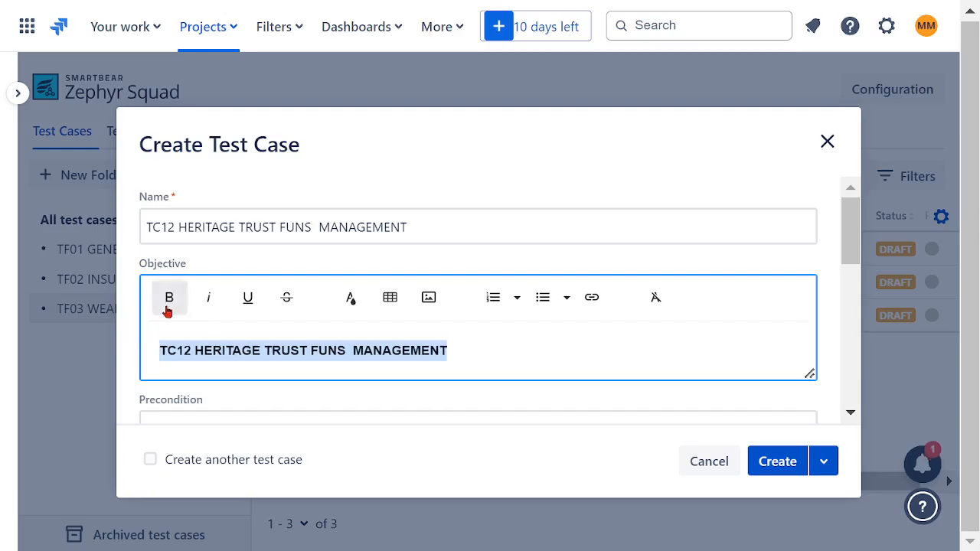
pyautogui.click(774, 461)
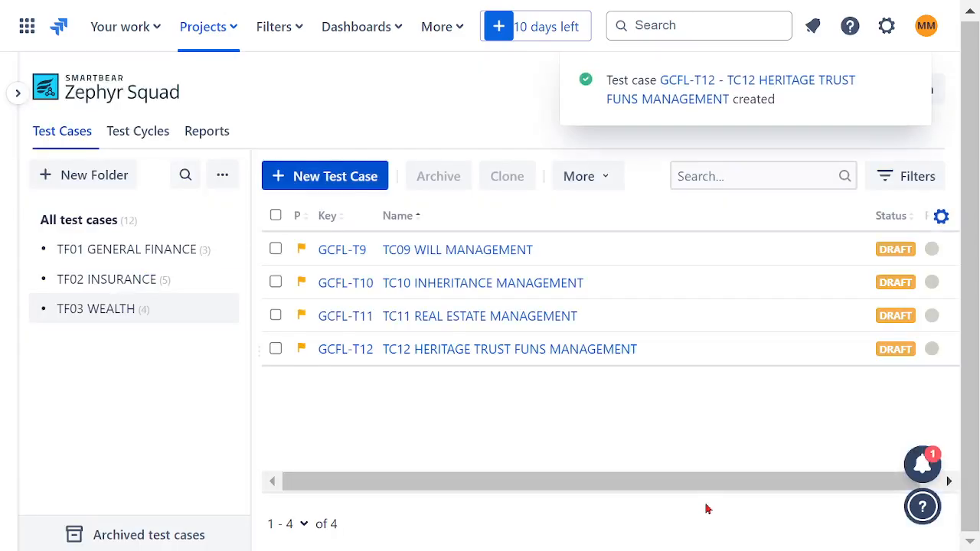
# Review the test cases in the TF01 GENERAL FINANCE, TF02 INSURANCE and TF03 WEALTH folders and open the project's test cycles.
pyautogui.click(105, 253)
pyautogui.click(123, 282)
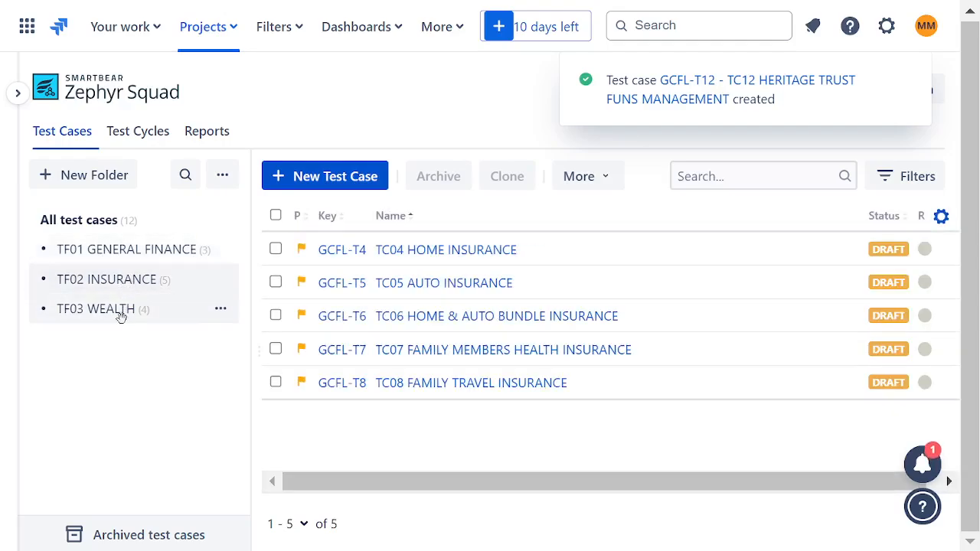
pyautogui.click(120, 317)
pyautogui.click(124, 258)
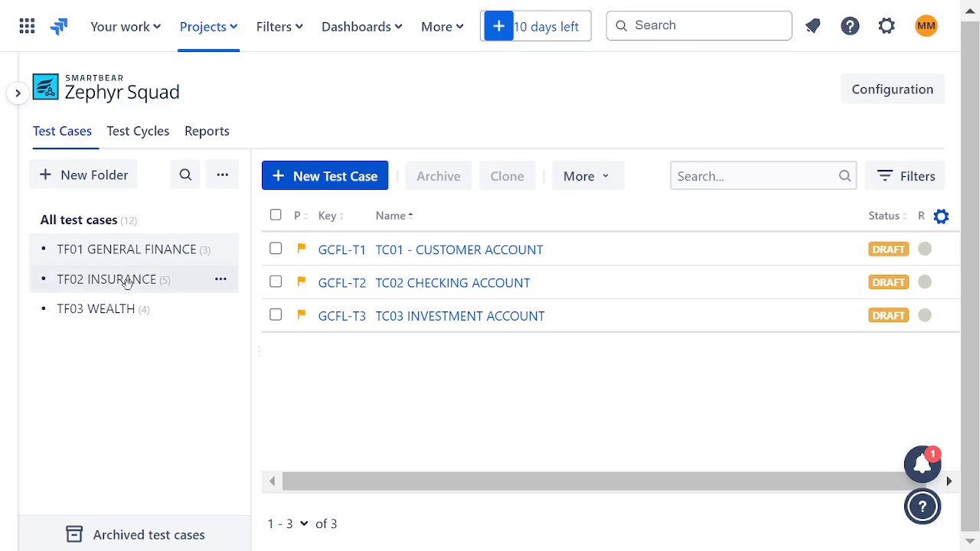
pyautogui.click(127, 280)
pyautogui.click(123, 309)
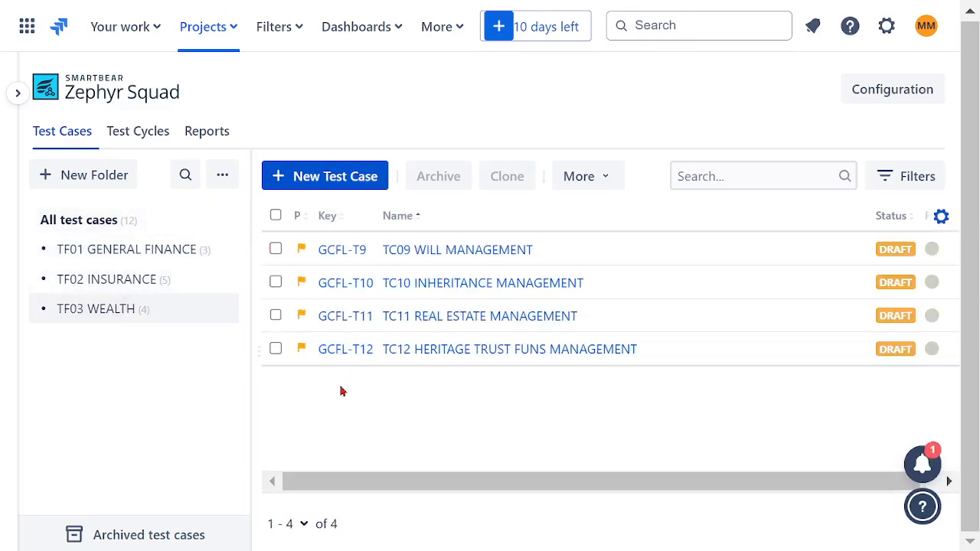
pyautogui.click(148, 136)
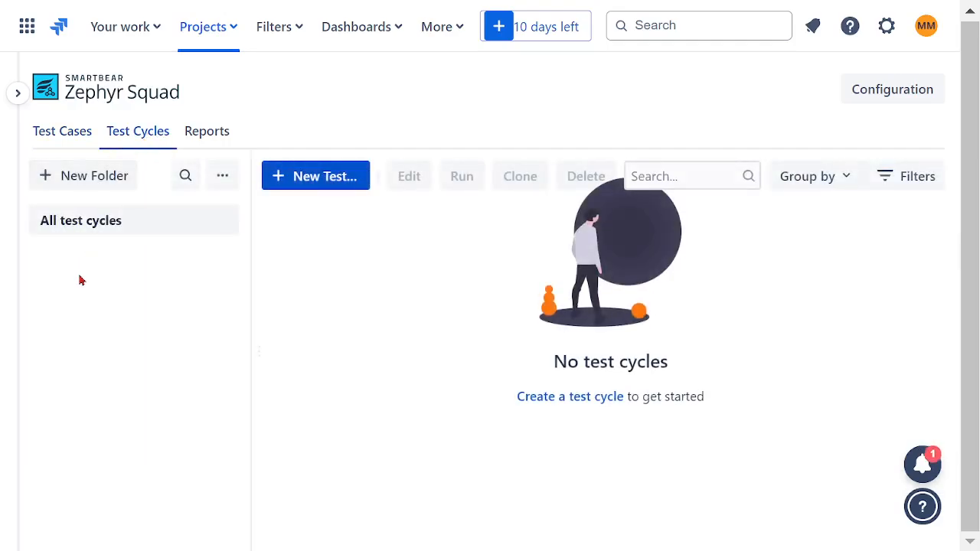
# Start a new test cycle and name it BIG PLAN TEST CYCLE.
pyautogui.click(324, 182)
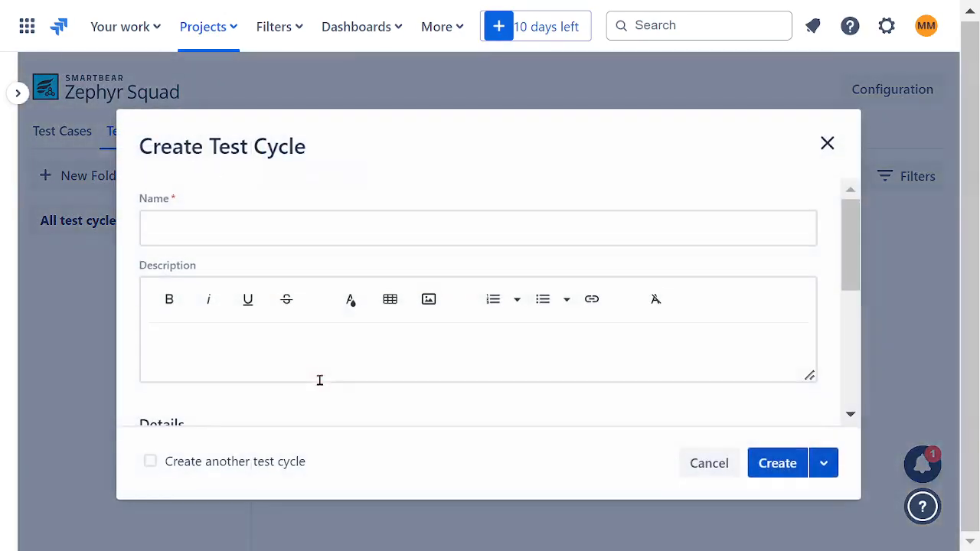
pyautogui.click(241, 229)
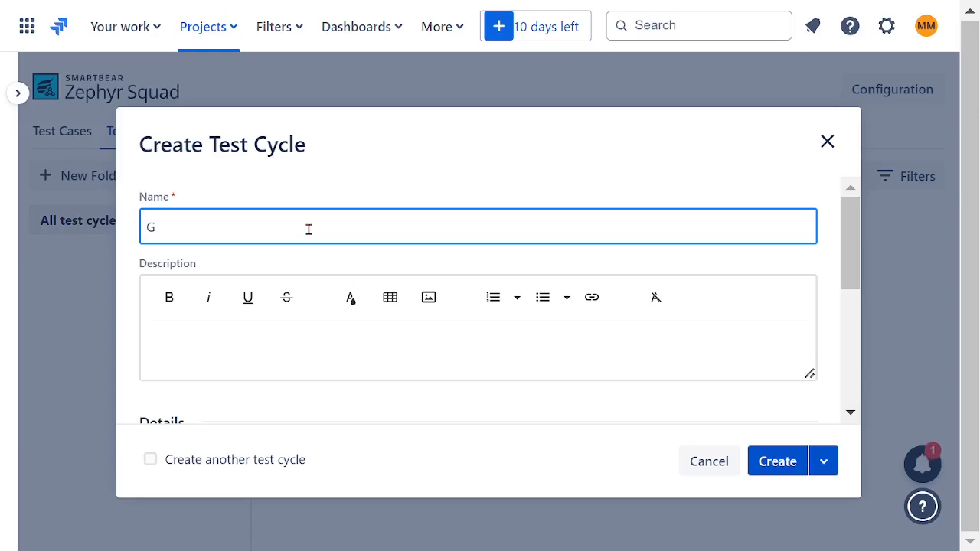
pyautogui.press('BackSpace')
pyautogui.write('Bl')
pyautogui.write(' PLAN TE')
pyautogui.write('ST CYS')
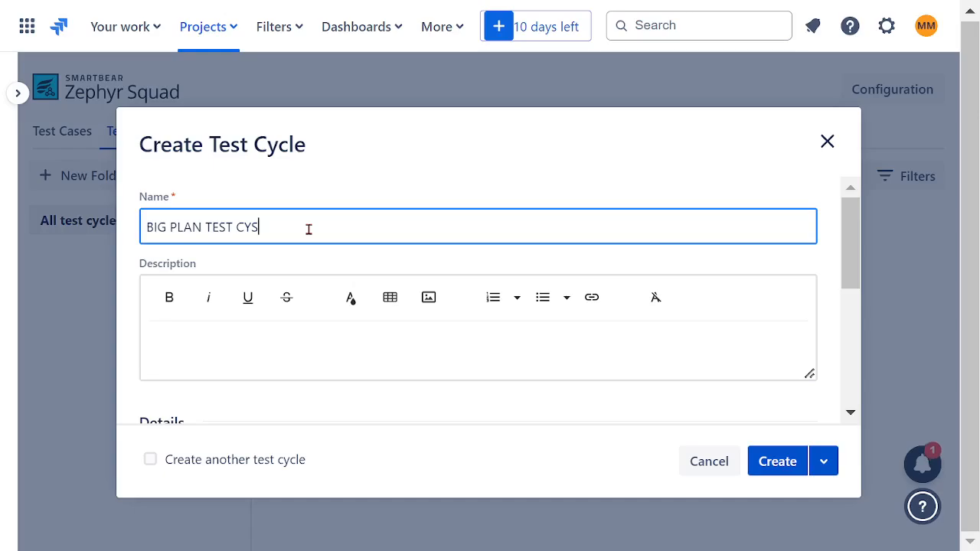
pyautogui.press('BackSpace')
pyautogui.write('CLE')
# Copy the name BIG PLAN TEST CYCLE into the test cycle's description and make it bold.
pyautogui.moveTo(306, 231); pyautogui.dragTo(167, 243)
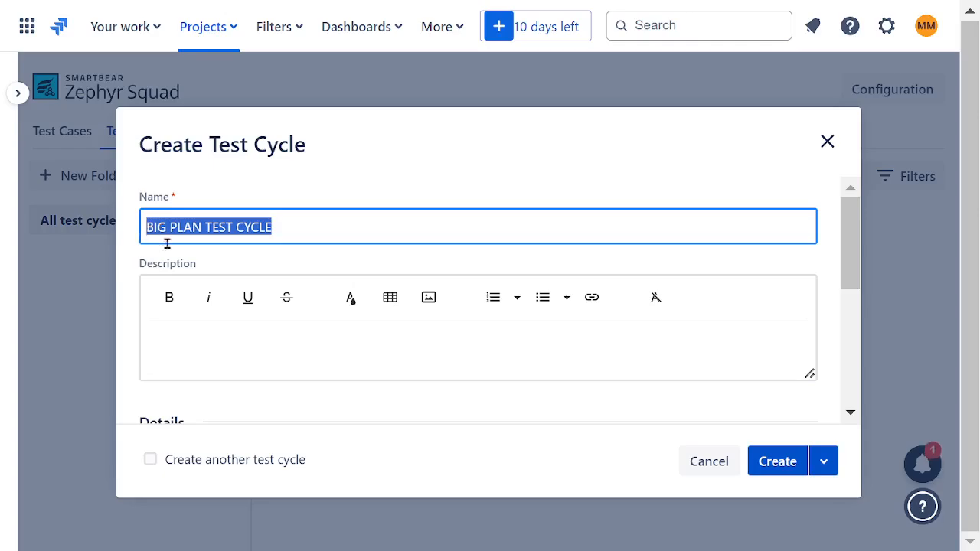
pyautogui.hotkey('ctrl', 'c')
pyautogui.click(406, 328)
pyautogui.hotkey('ctrl', 'v')
pyautogui.moveTo(336, 352); pyautogui.dragTo(147, 348)
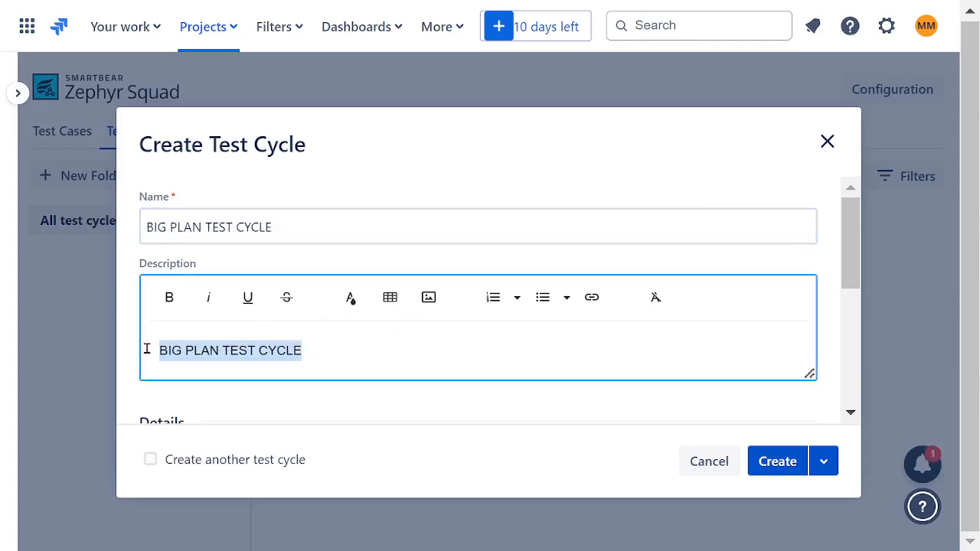
pyautogui.click(169, 297)
pyautogui.click(544, 350)
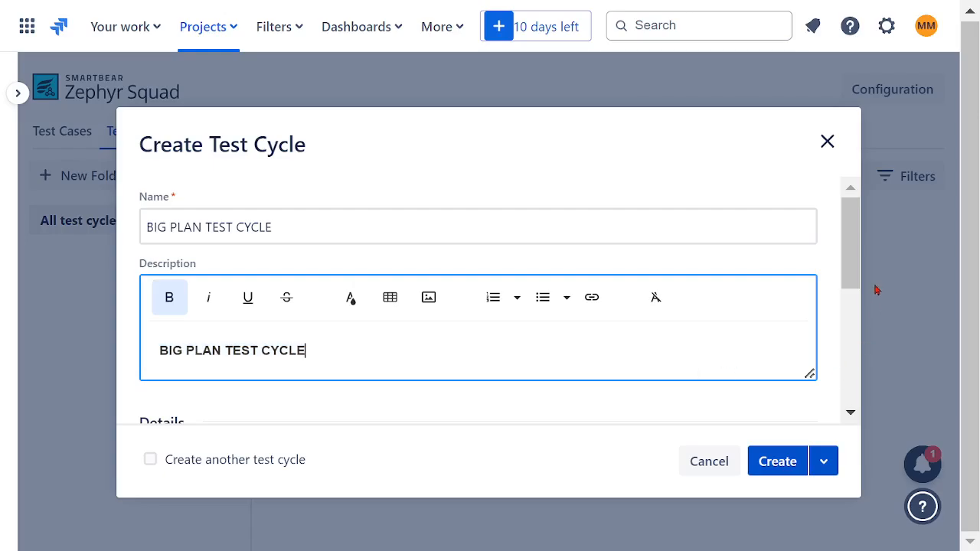
# Check the status and iteration options, keep Not Executed and None, and create the test cycle.
pyautogui.moveTo(857, 271); pyautogui.dragTo(868, 344)
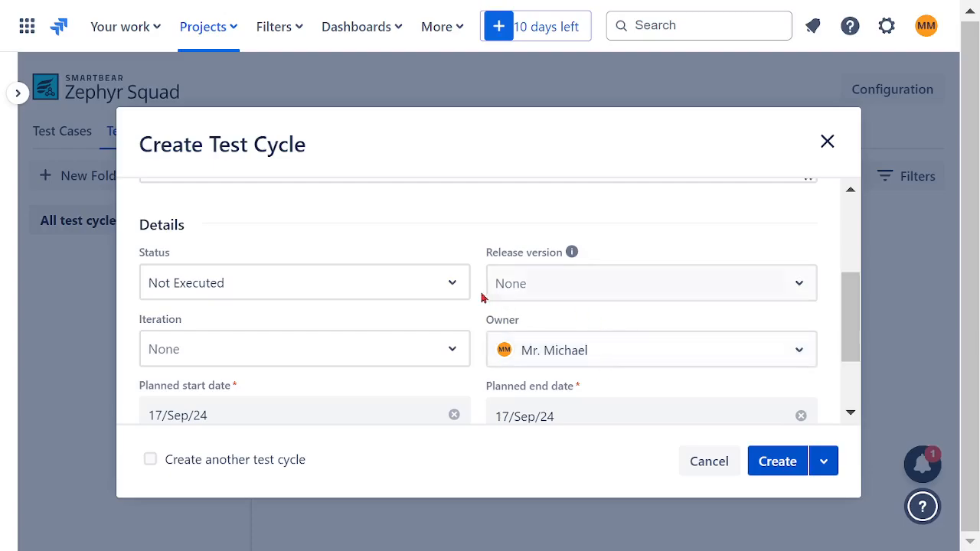
pyautogui.click(453, 285)
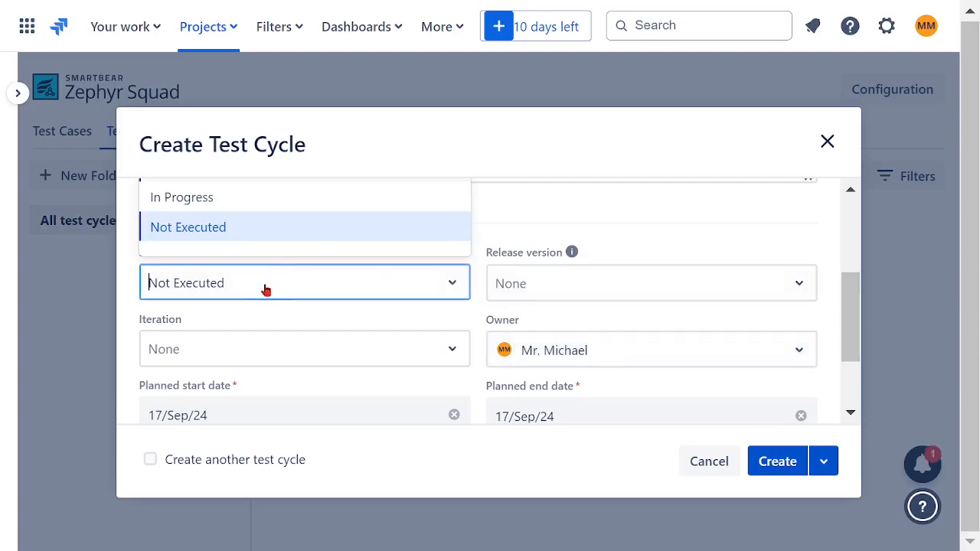
pyautogui.click(485, 219)
pyautogui.scroll(2, 421, 248)
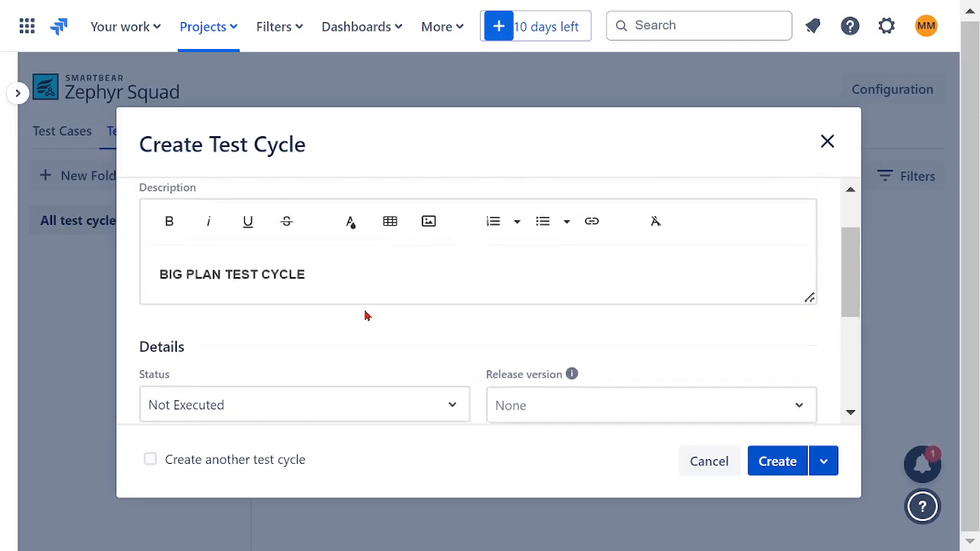
pyautogui.scroll(-2, 365, 313)
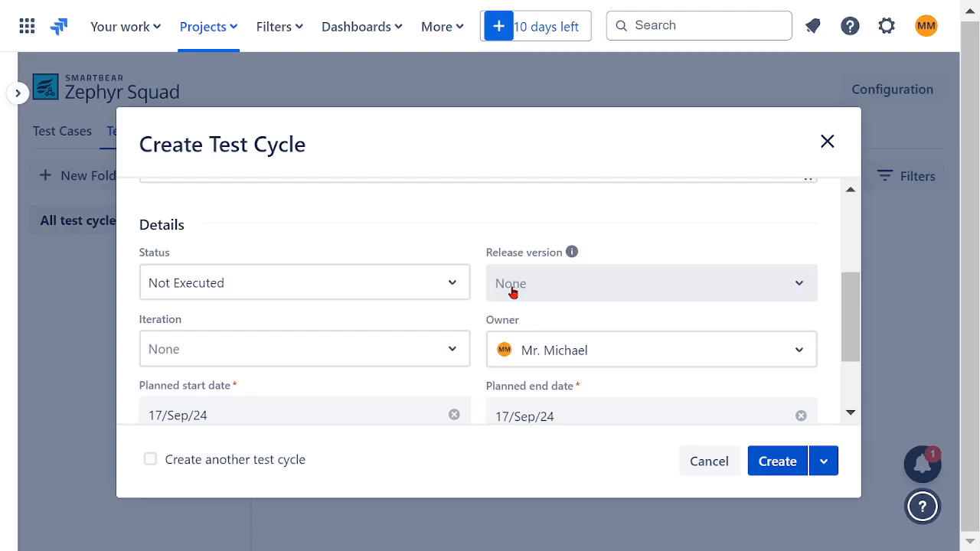
pyautogui.scroll(-2, 420, 350)
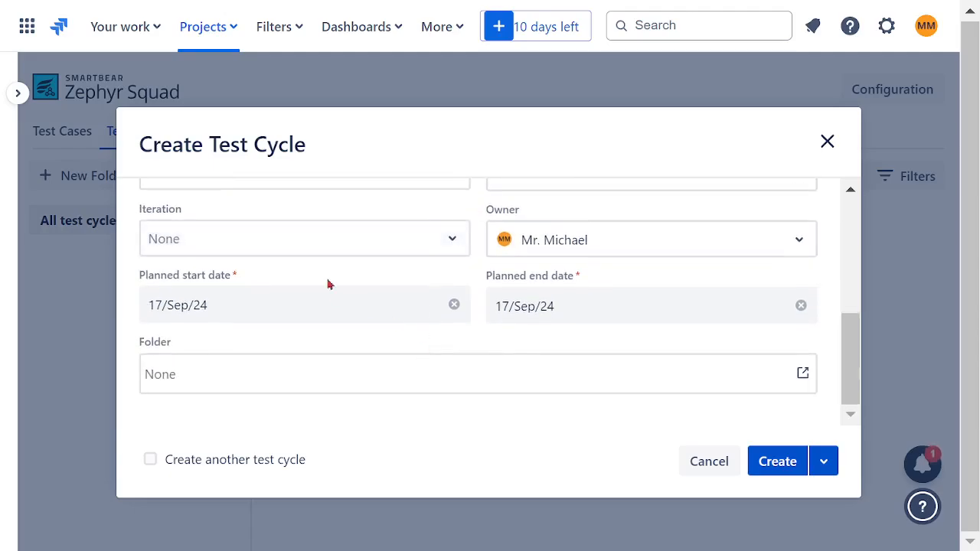
pyautogui.click(447, 243)
pyautogui.click(471, 348)
pyautogui.scroll(3, 418, 333)
pyautogui.scroll(-3, 418, 329)
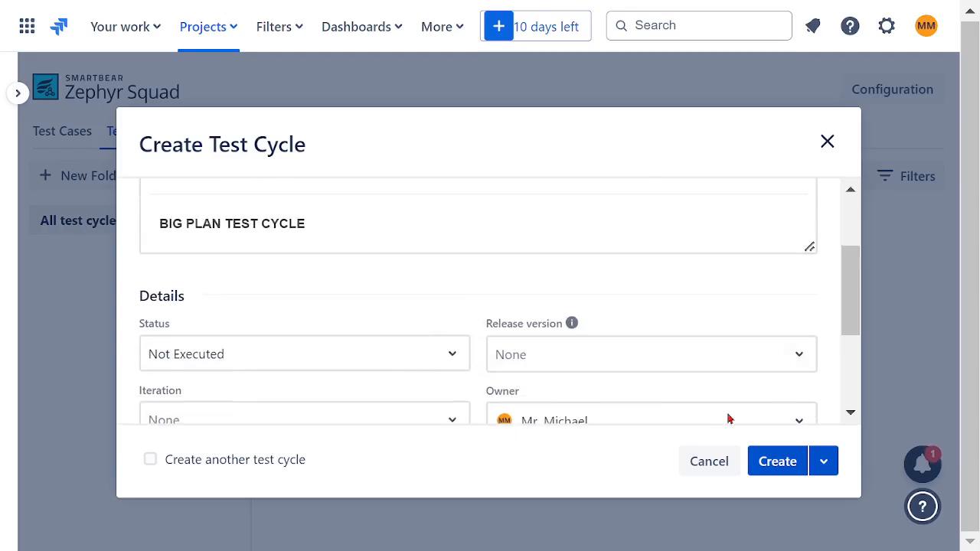
pyautogui.click(776, 461)
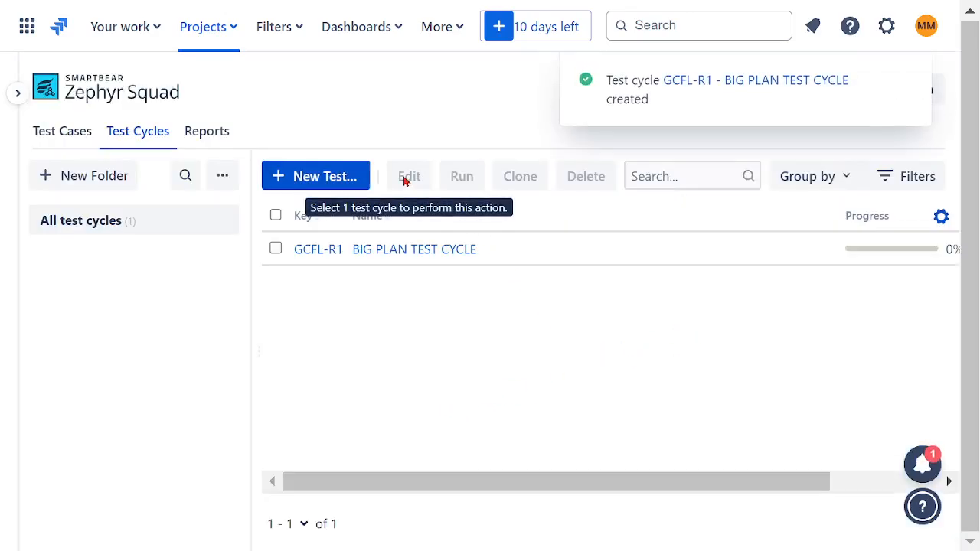
# Open BIG PLAN TEST CYCLE and add all the existing test cases from the TF01 GENERAL FINANCE folder to it.
pyautogui.click(275, 249)
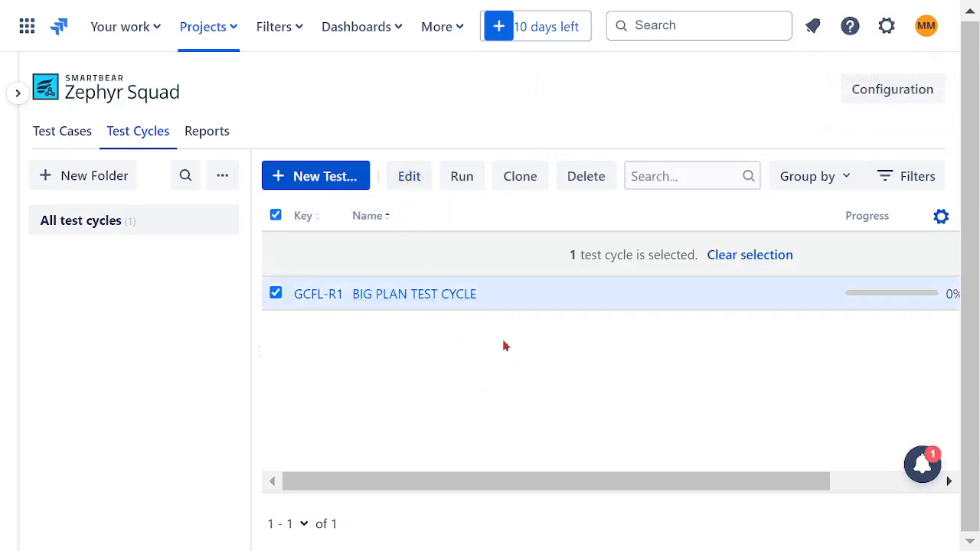
pyautogui.click(460, 182)
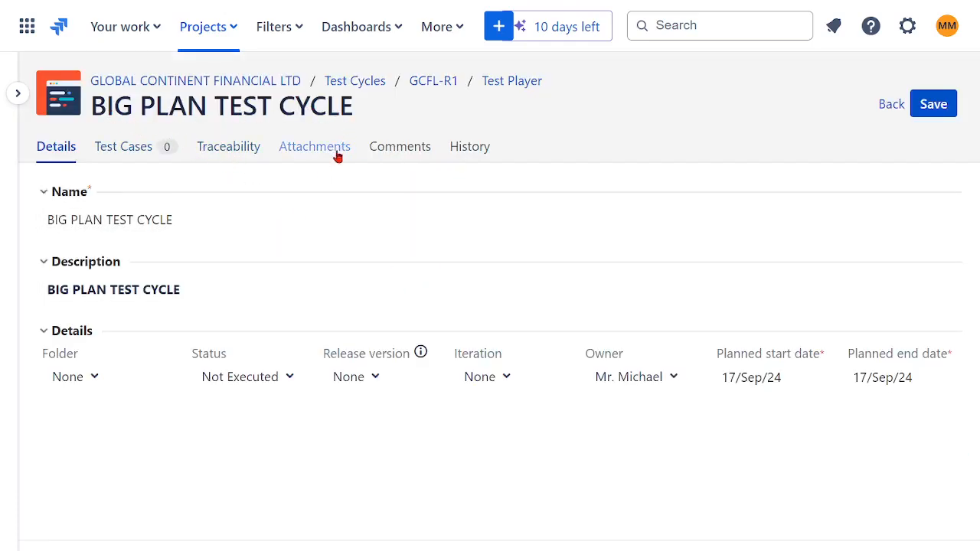
pyautogui.click(131, 152)
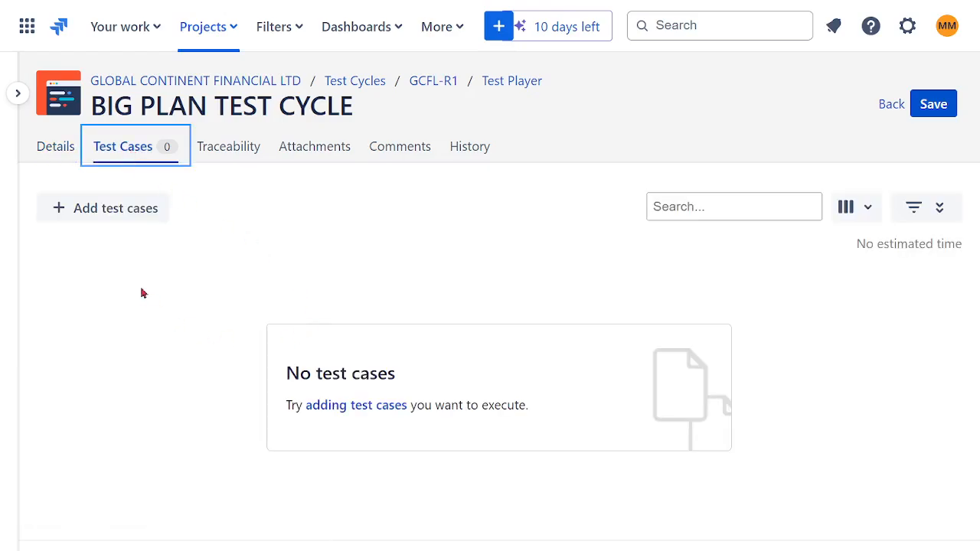
pyautogui.click(62, 213)
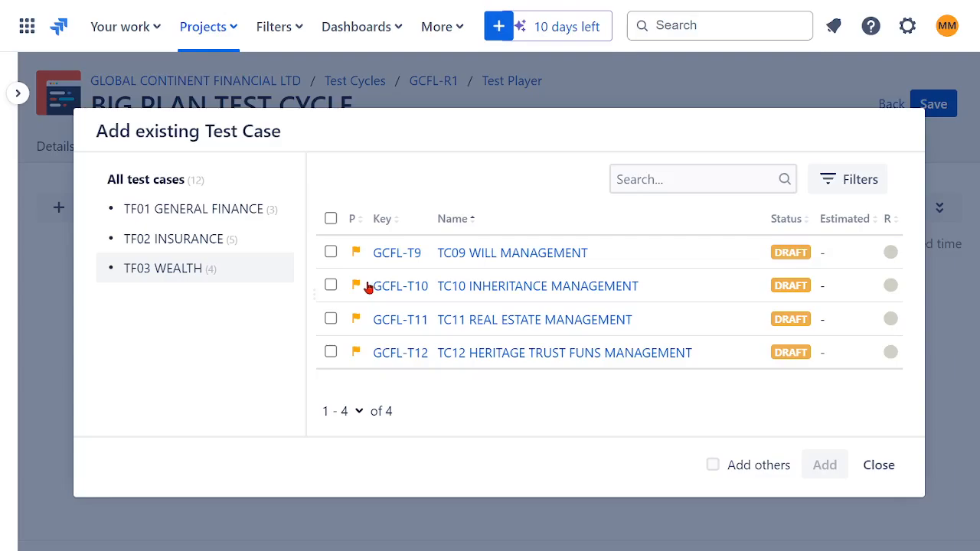
pyautogui.click(165, 209)
pyautogui.click(331, 220)
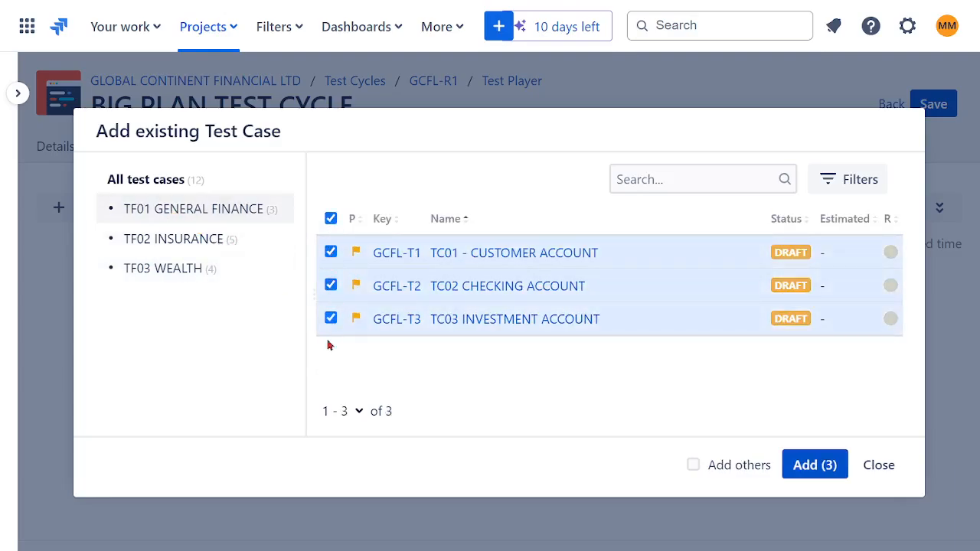
pyautogui.click(815, 465)
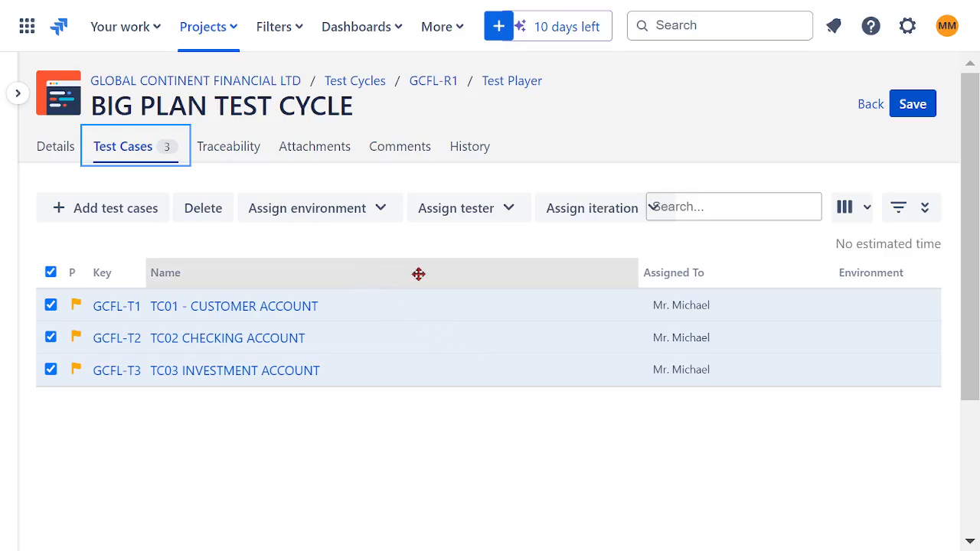
# Check the tester and environment assignment options and the available columns for the cycle's test cases.
pyautogui.click(507, 209)
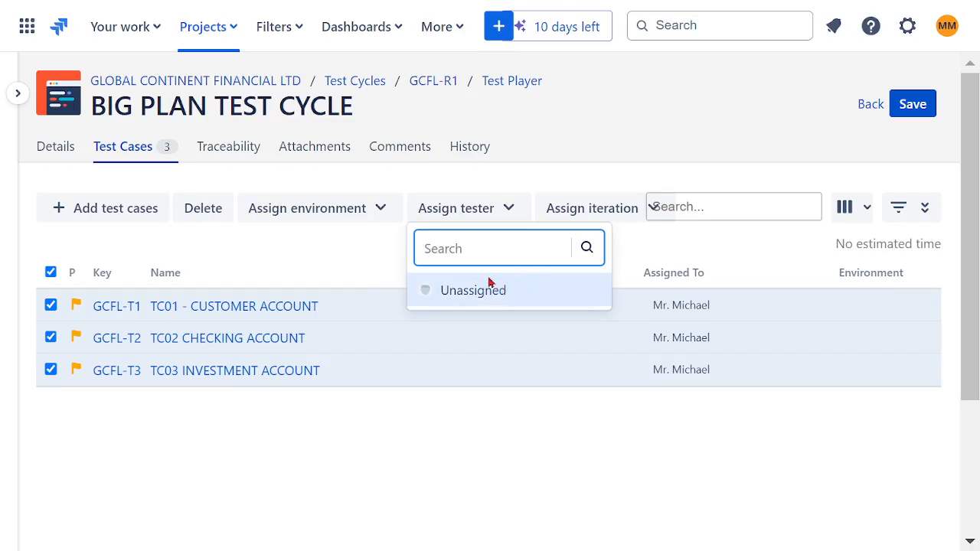
pyautogui.click(504, 443)
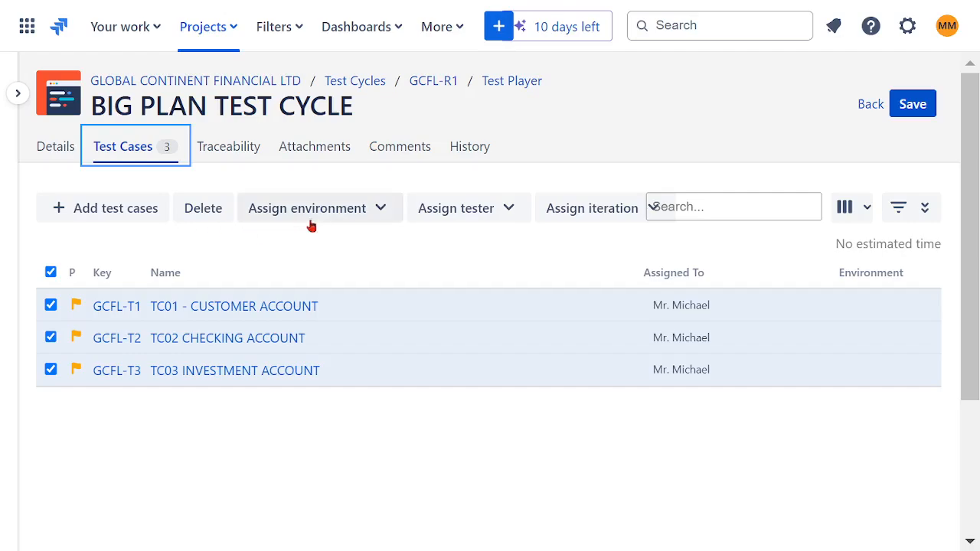
pyautogui.click(380, 215)
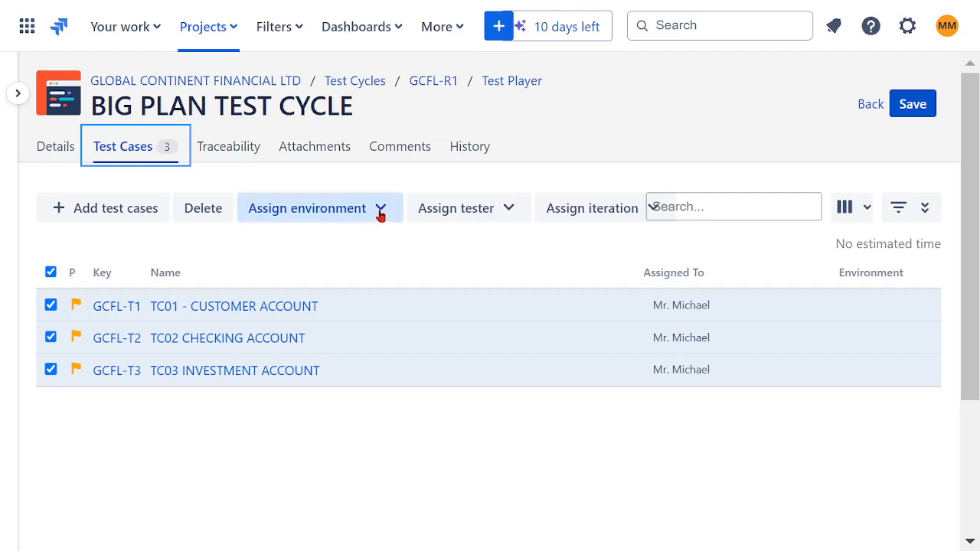
pyautogui.click(490, 253)
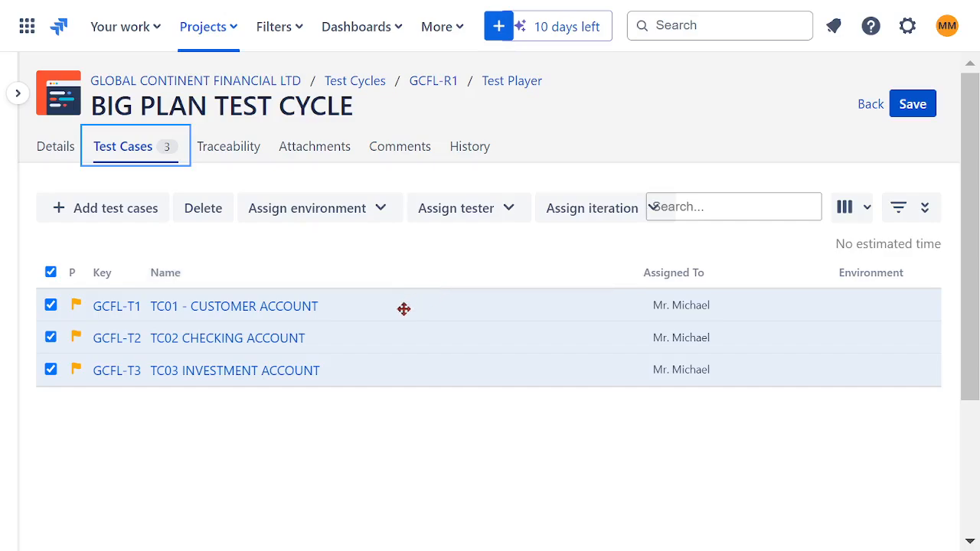
pyautogui.click(268, 447)
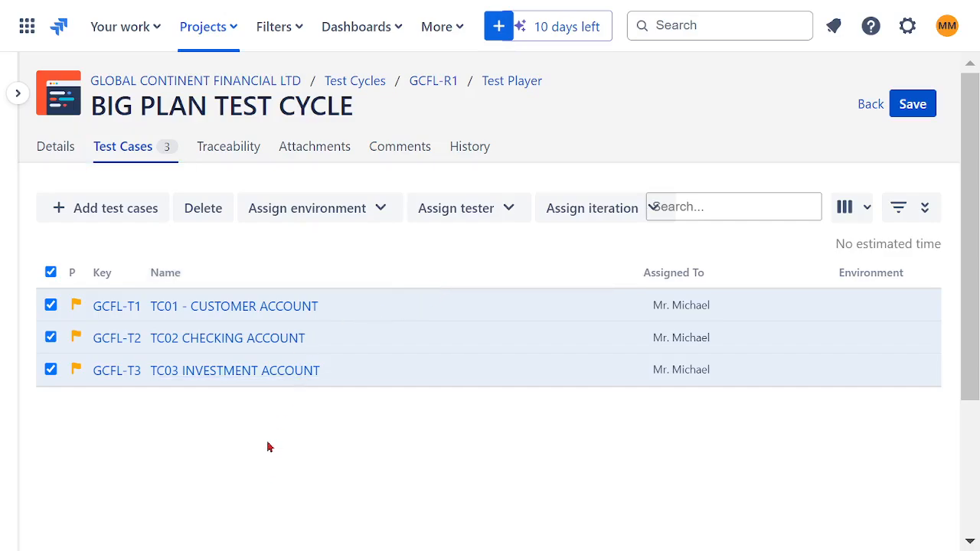
pyautogui.click(865, 212)
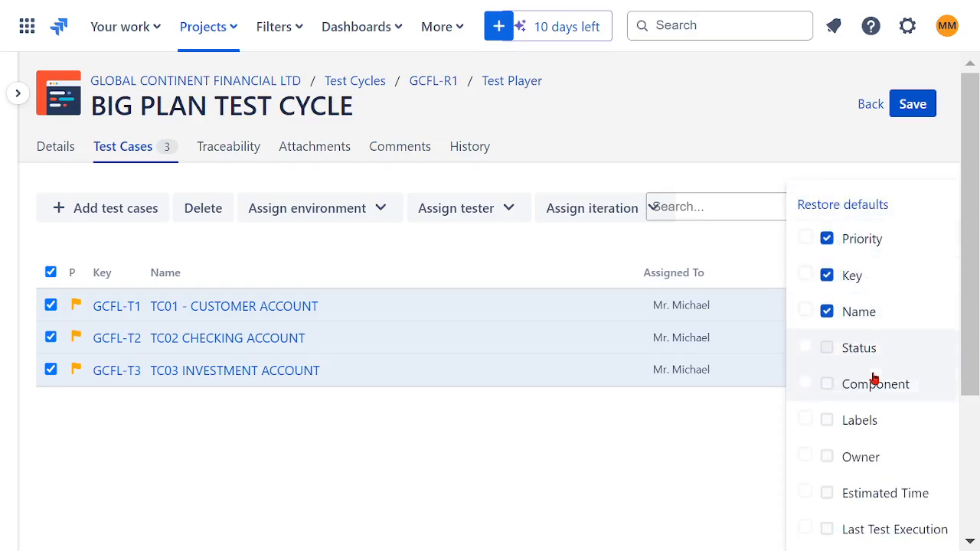
pyautogui.click(672, 463)
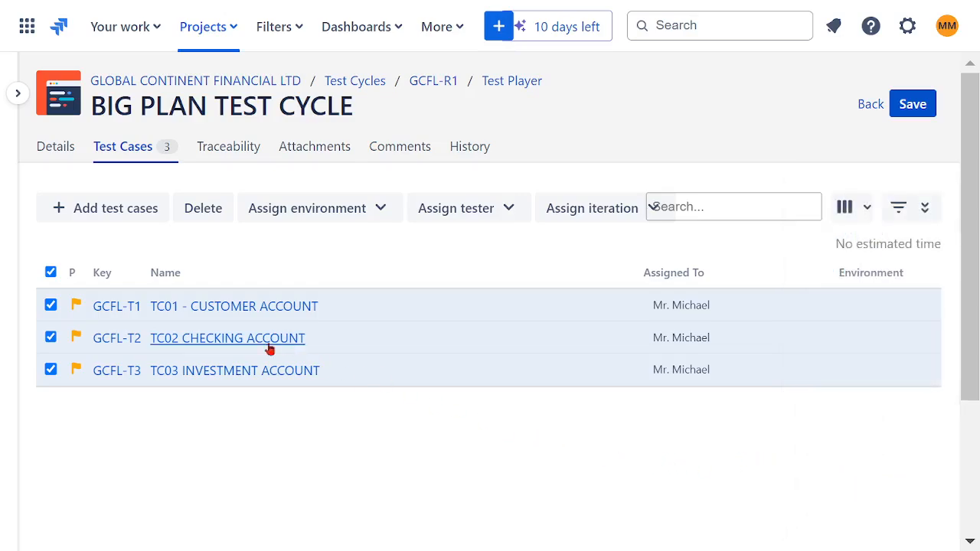
# Look through the test cycle's traceability, attachments, comments, history and details.
pyautogui.click(235, 152)
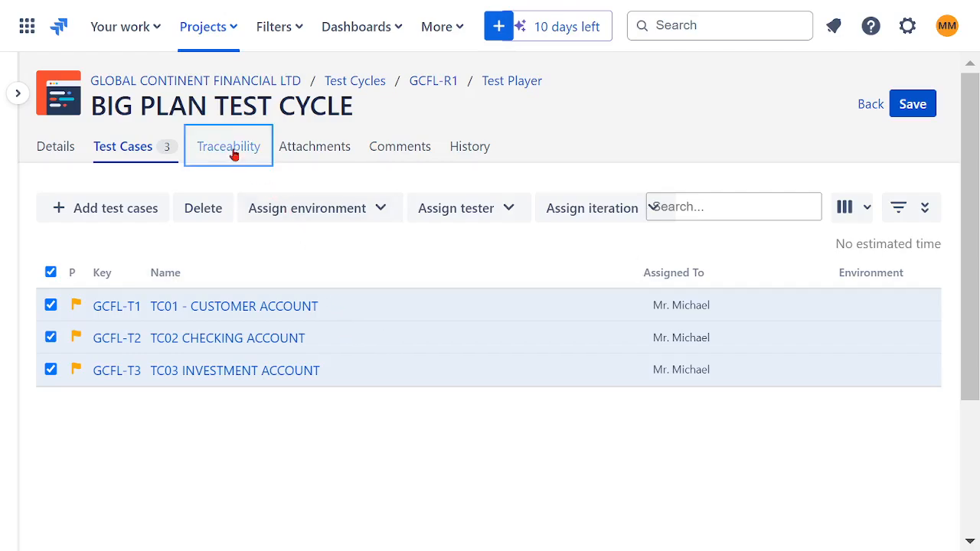
pyautogui.click(309, 152)
pyautogui.click(417, 150)
pyautogui.click(467, 149)
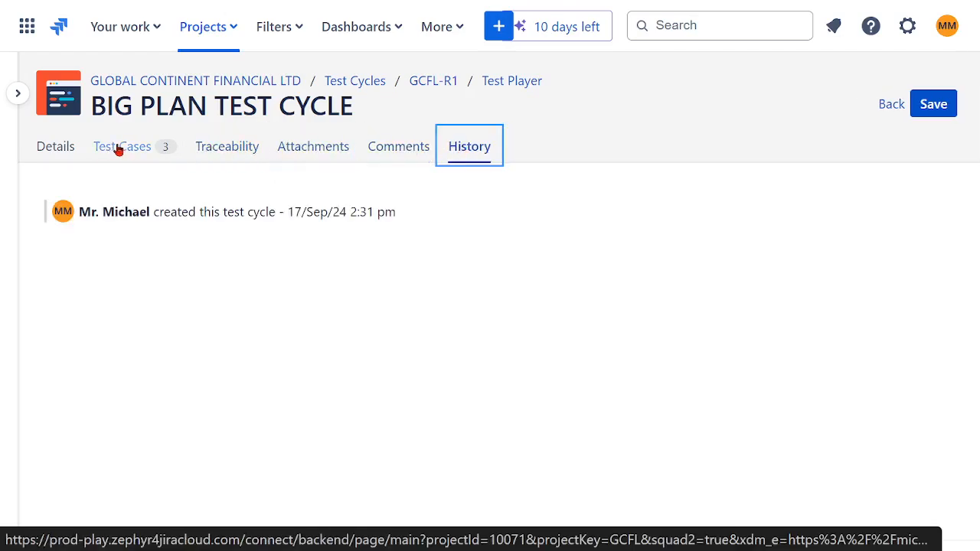
pyautogui.click(59, 151)
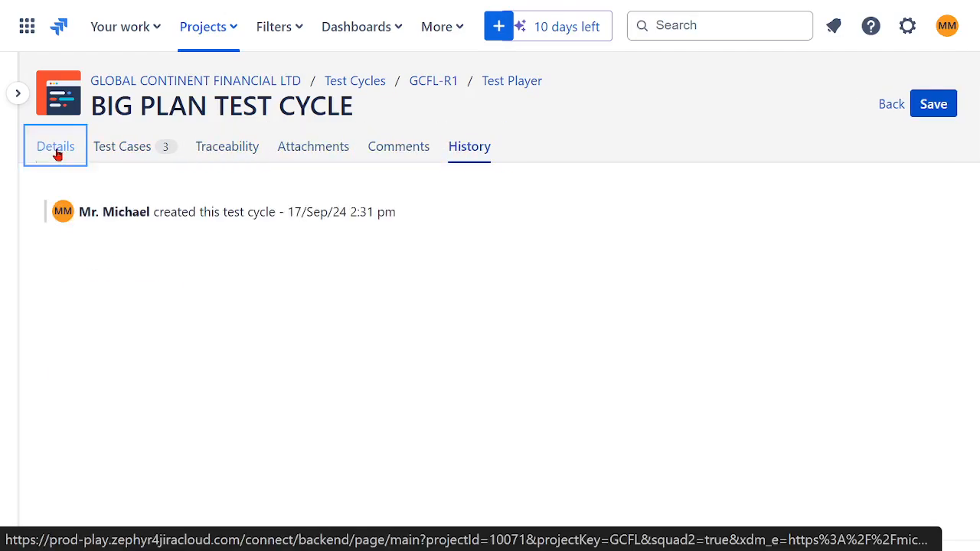
# Save BIG PLAN TEST CYCLE and open it in the test player with the project sidebar collapsed.
pyautogui.click(17, 93)
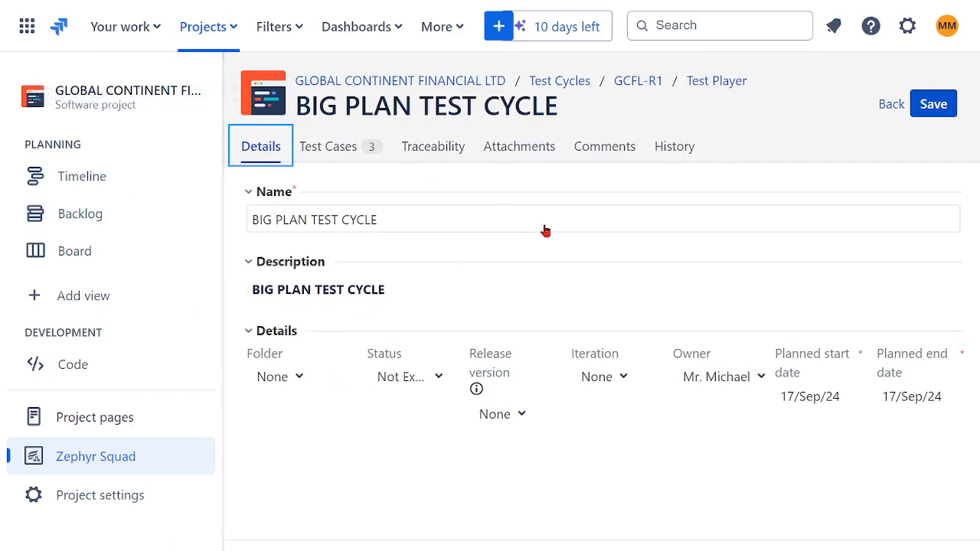
pyautogui.click(930, 104)
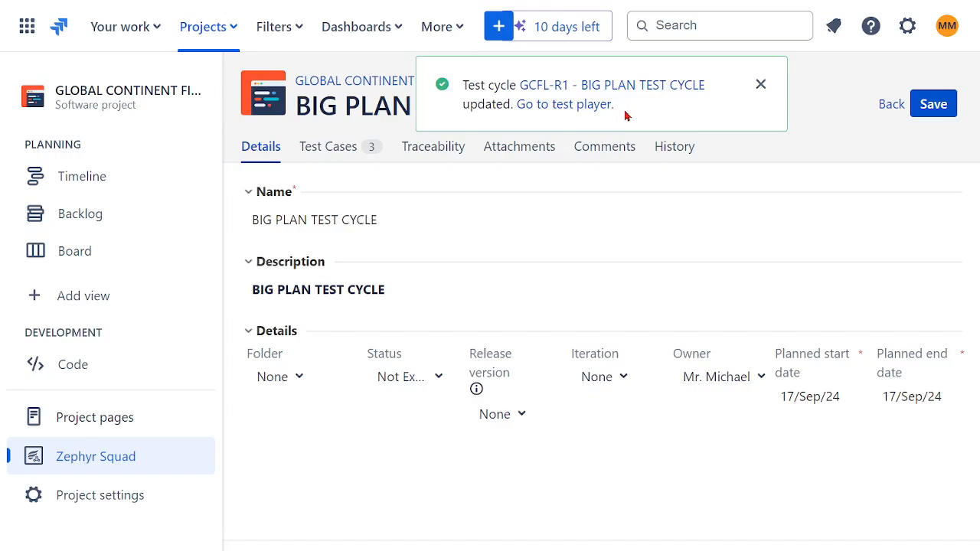
pyautogui.click(576, 90)
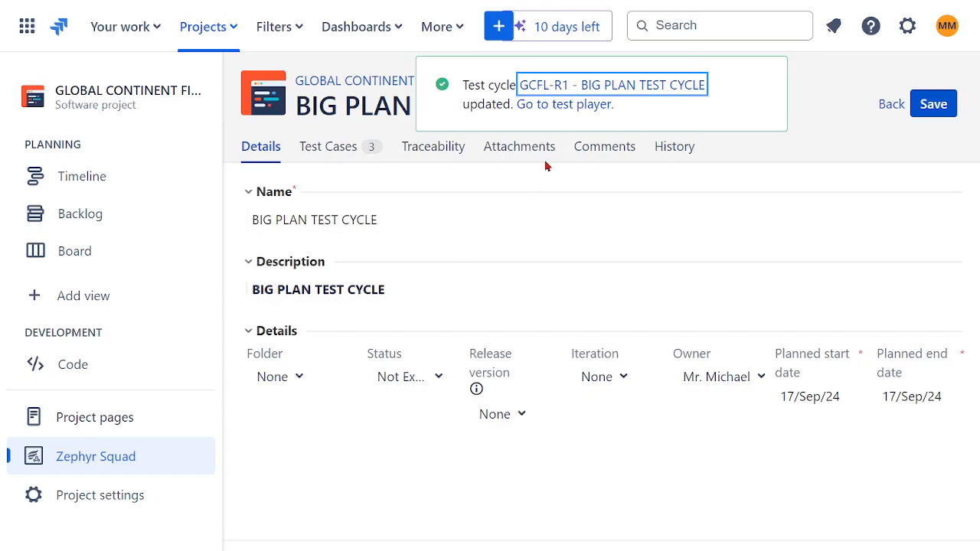
pyautogui.click(579, 109)
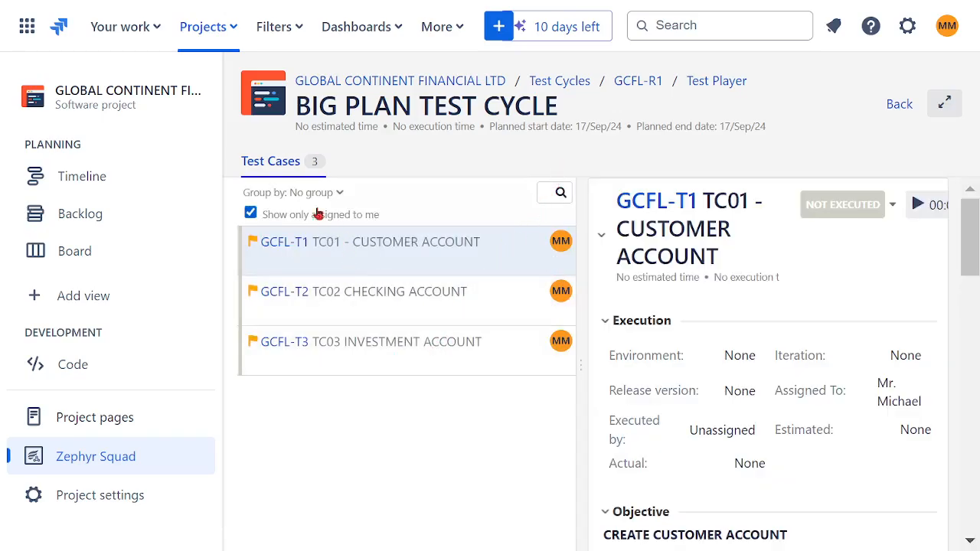
pyautogui.click(226, 93)
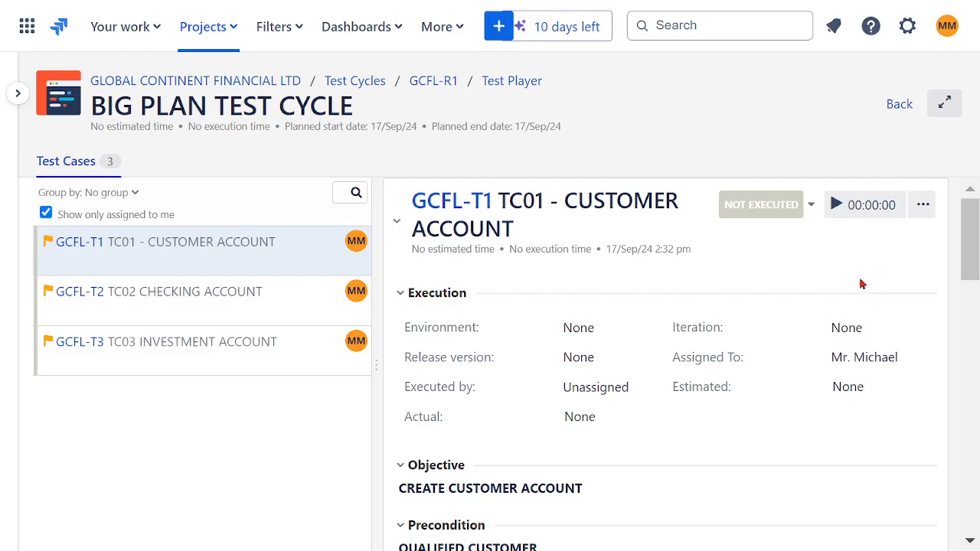
# Cycle the execution status of TC01 - CUSTOMER ACCOUNT through In Progress, Blocked and Fail, ending on Pass.
pyautogui.click(811, 208)
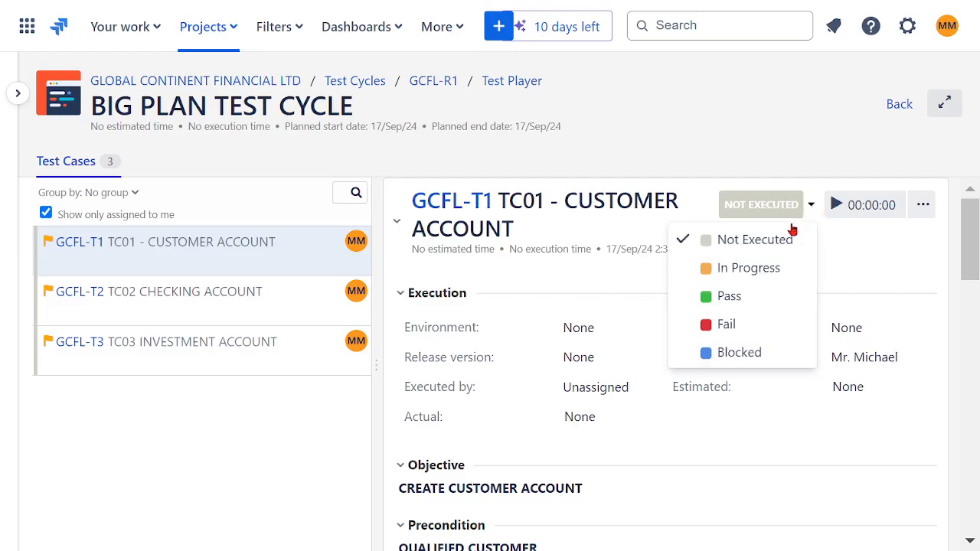
pyautogui.click(755, 269)
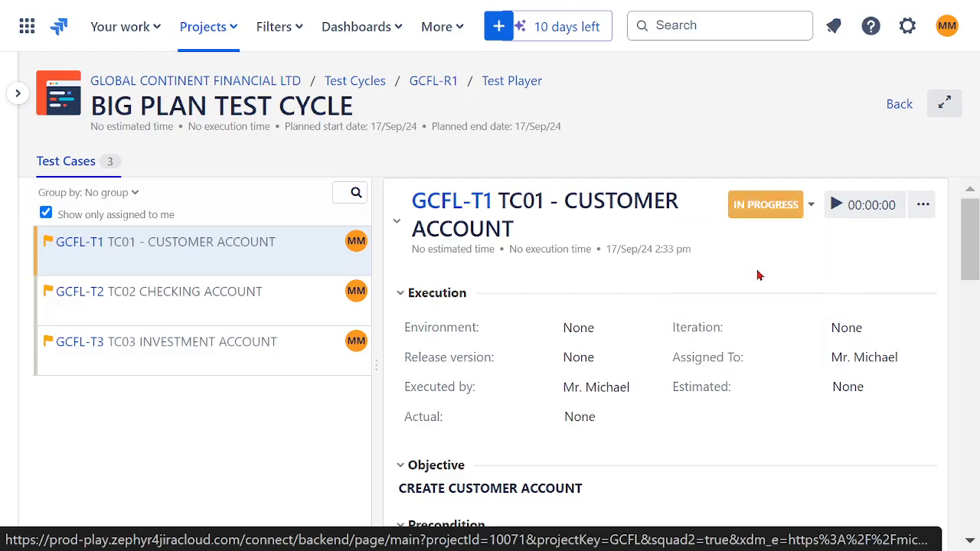
pyautogui.click(811, 206)
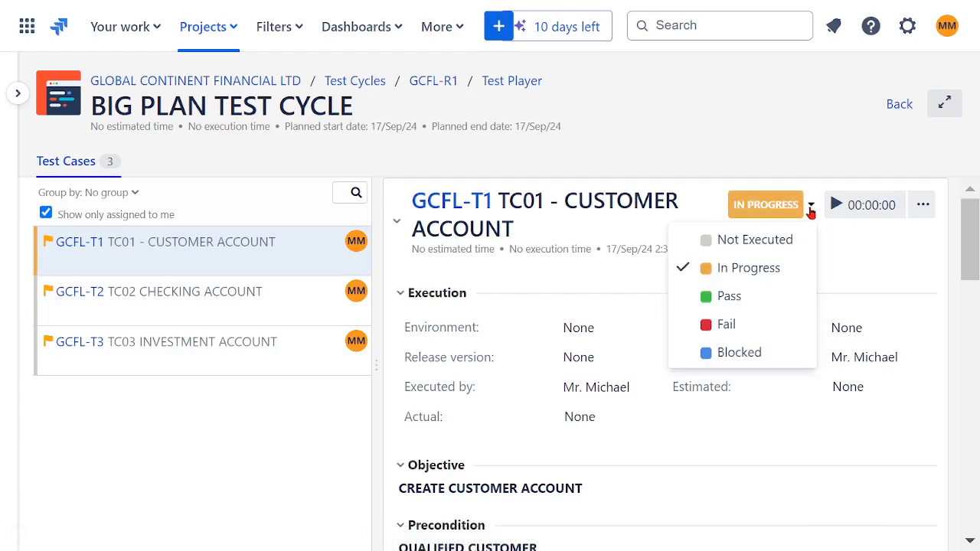
pyautogui.click(735, 357)
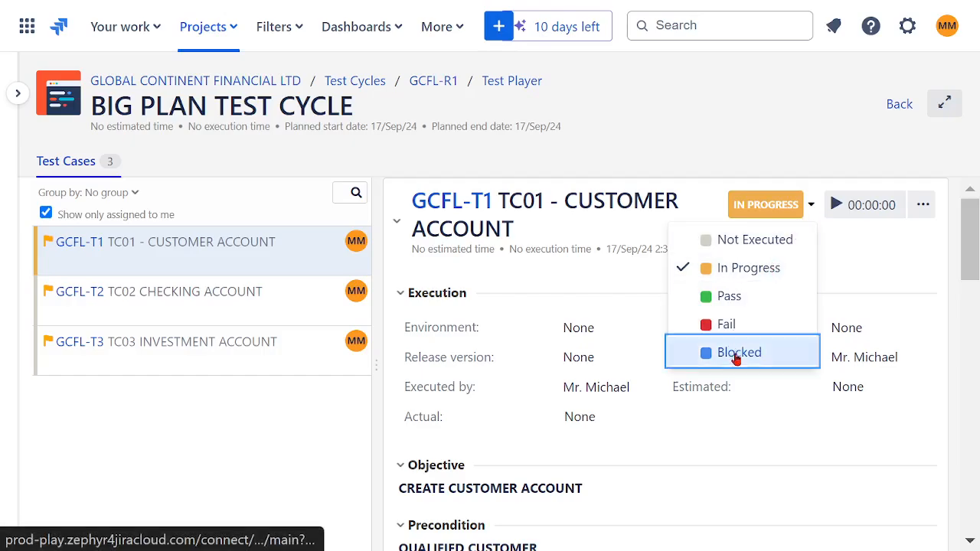
pyautogui.click(810, 207)
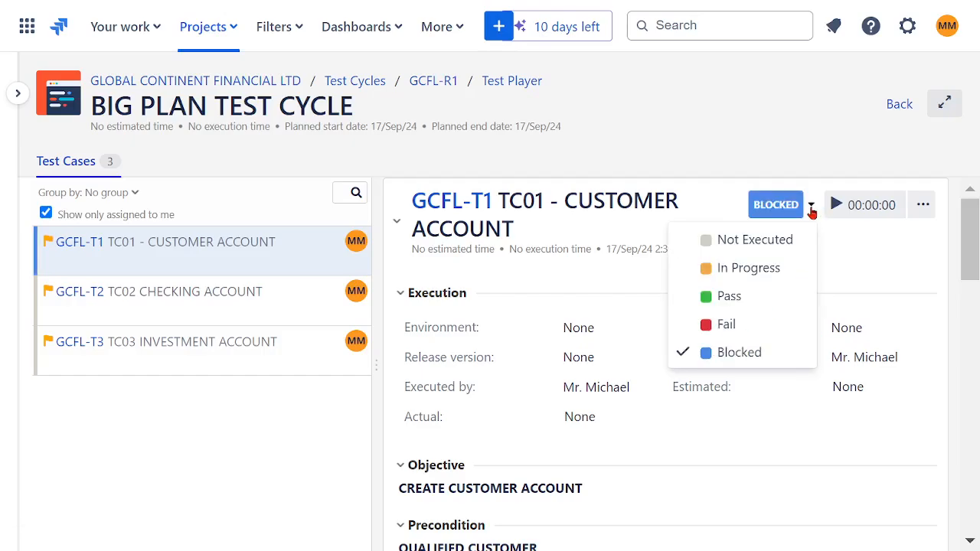
pyautogui.click(727, 329)
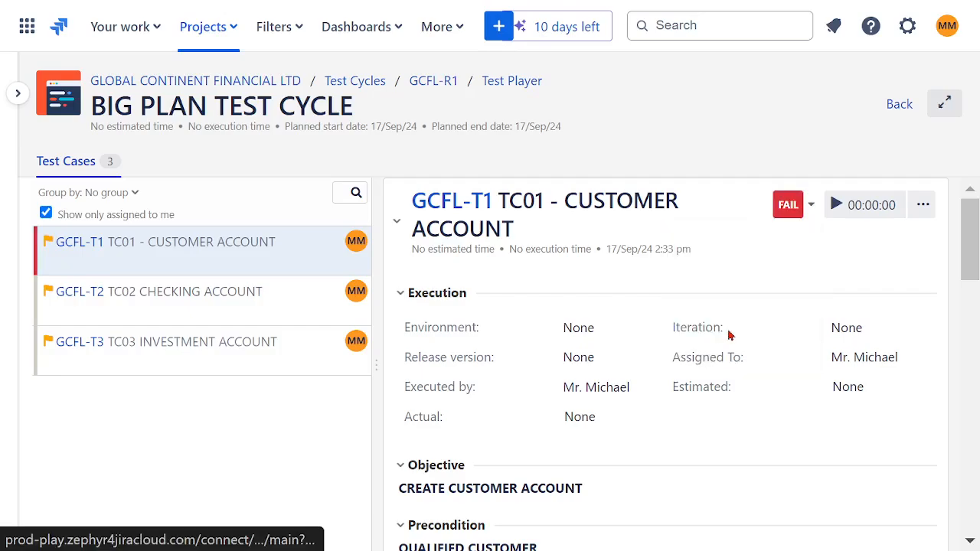
pyautogui.click(811, 207)
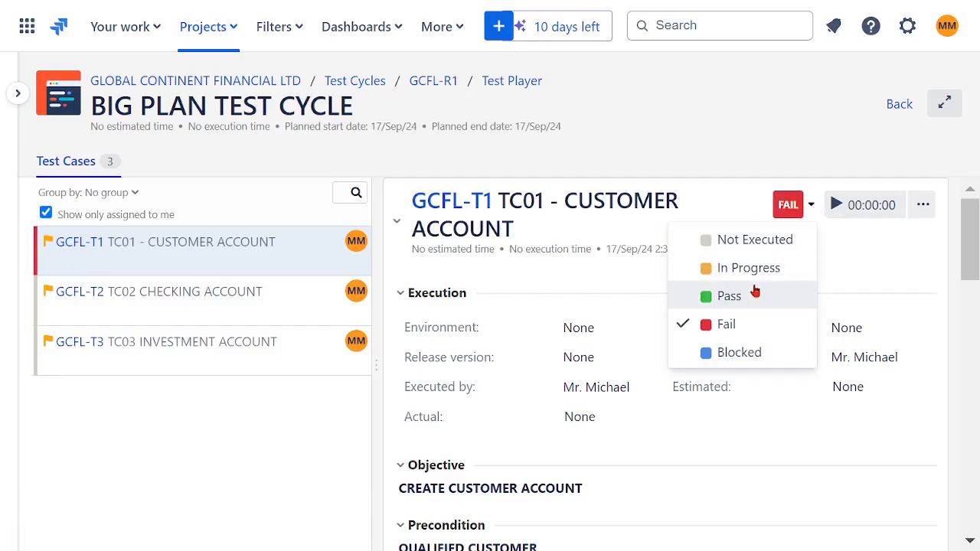
pyautogui.click(727, 305)
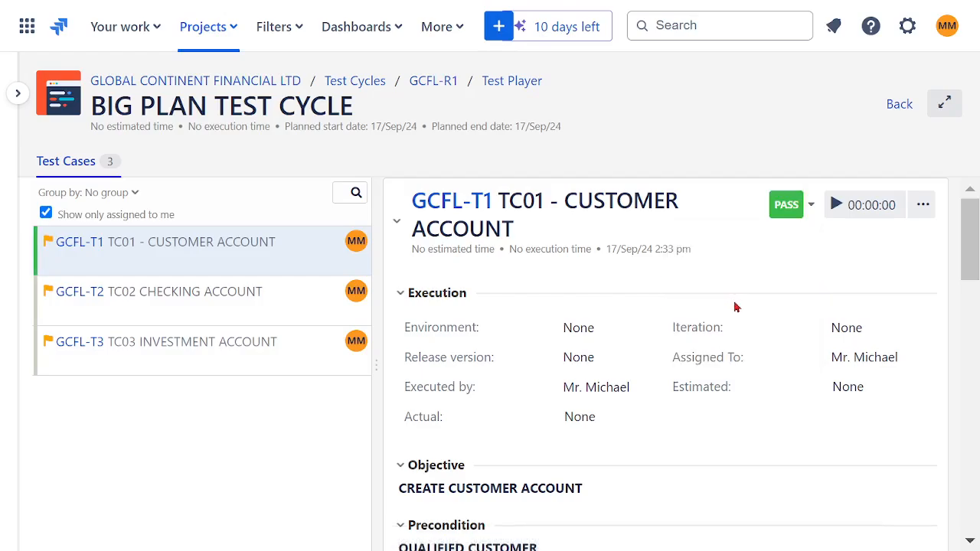
# Open TC02 CHECKING ACCOUNT and set its execution status to In Progress and finally to Fail.
pyautogui.click(153, 304)
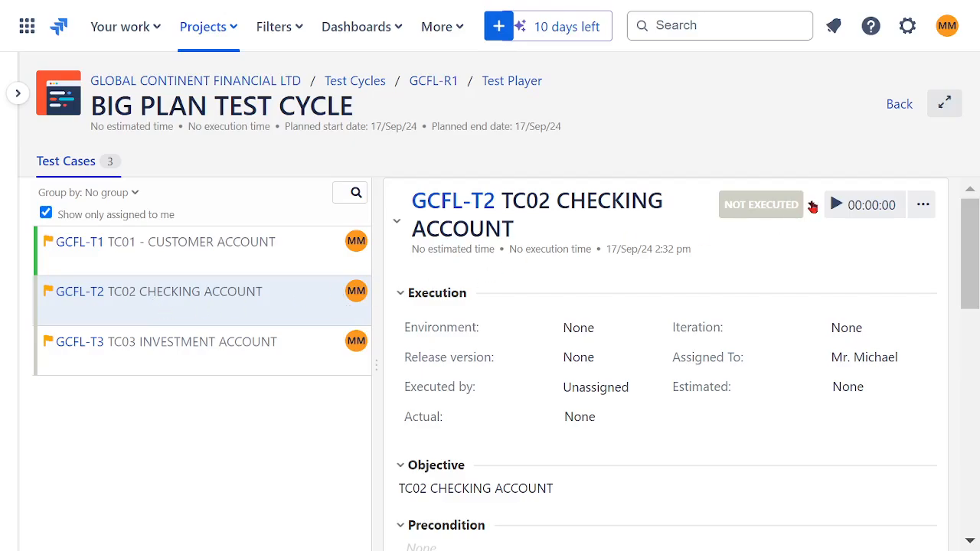
pyautogui.click(811, 206)
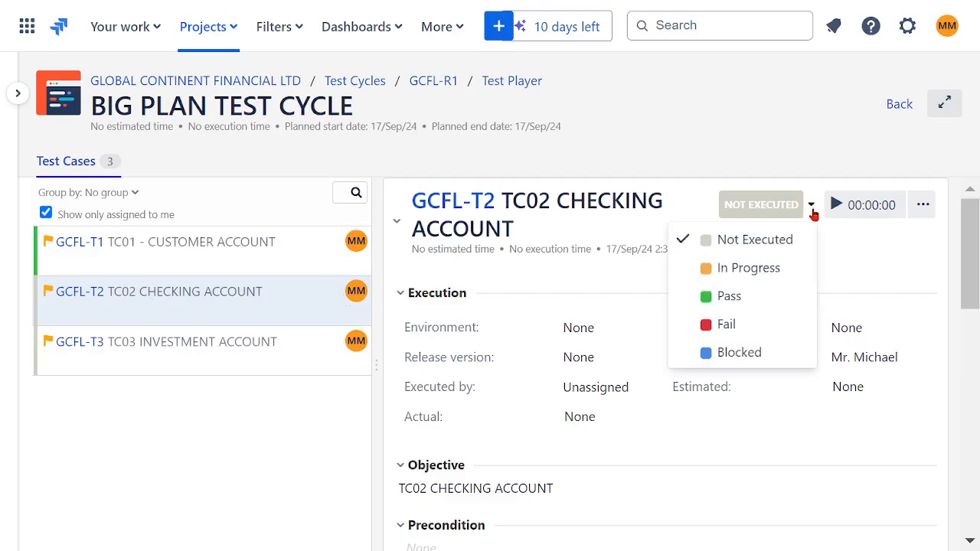
pyautogui.click(754, 270)
pyautogui.click(811, 208)
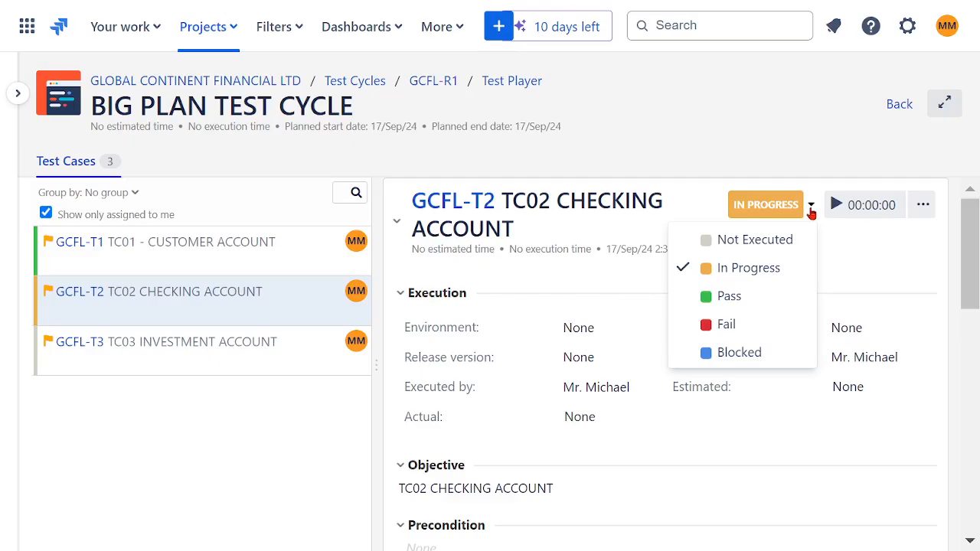
pyautogui.click(752, 326)
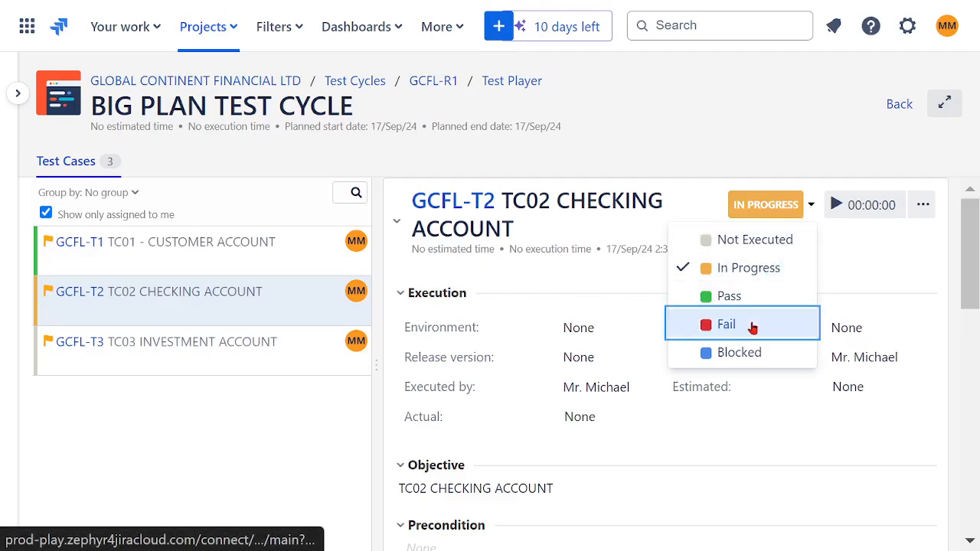
# Start creating a new issue from the TC02 CHECKING ACCOUNT execution and set its issue type to Bug.
pyautogui.moveTo(955, 250); pyautogui.dragTo(957, 328)
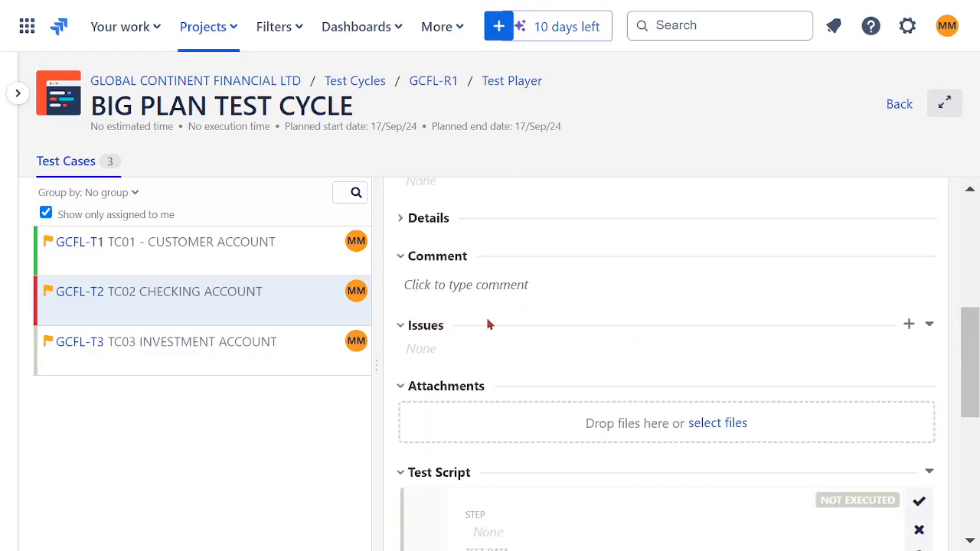
pyautogui.click(909, 325)
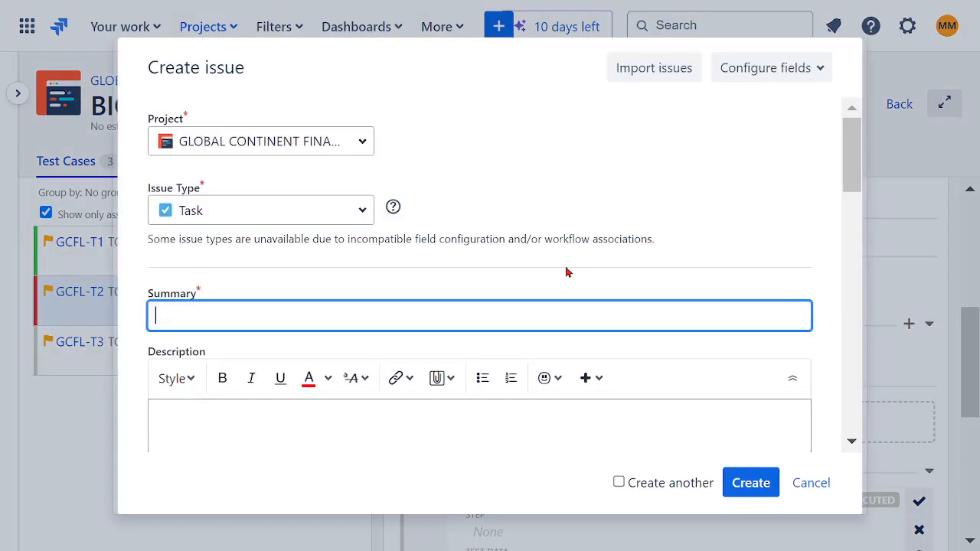
pyautogui.click(363, 219)
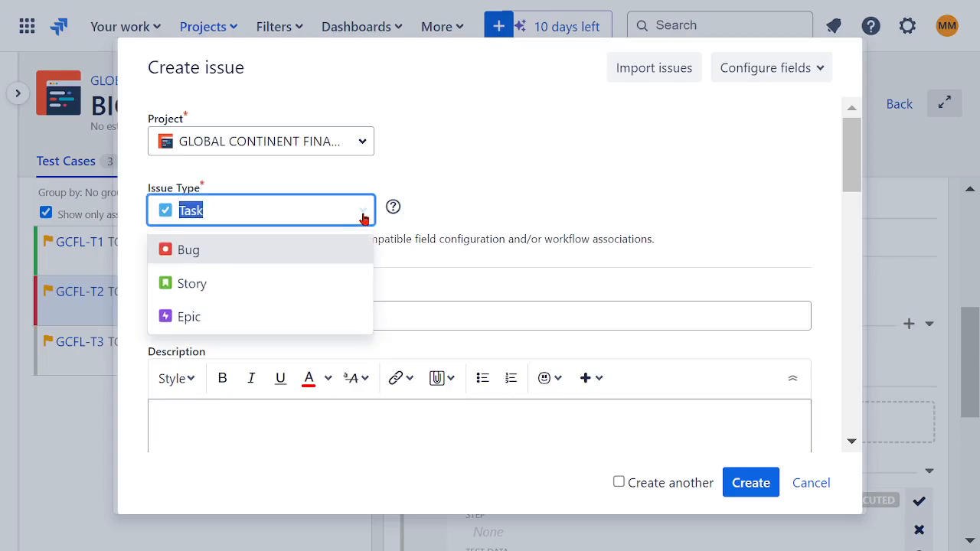
pyautogui.click(249, 243)
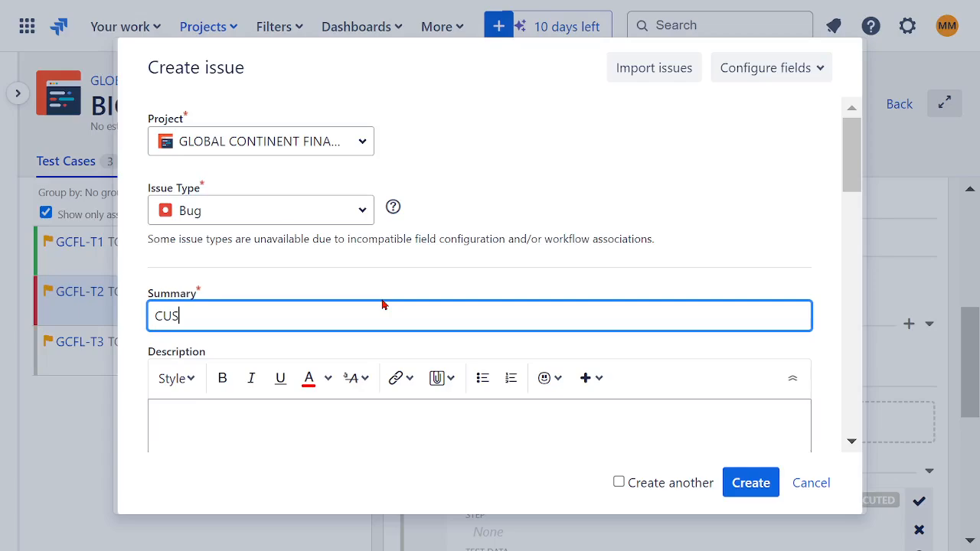
# Enter the bug summary CUSTOMER BILLING IS INCCORECT and reword it to CUSTOMER ACCOUNT IS BLOCKED.
pyautogui.write('TOMER BILLING IS INCCORECT')
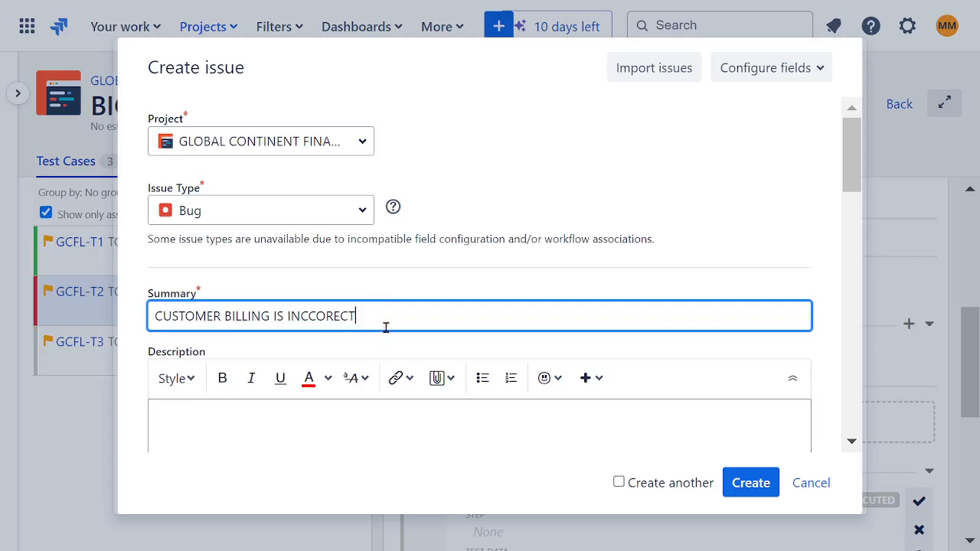
pyautogui.moveTo(391, 319); pyautogui.dragTo(224, 316)
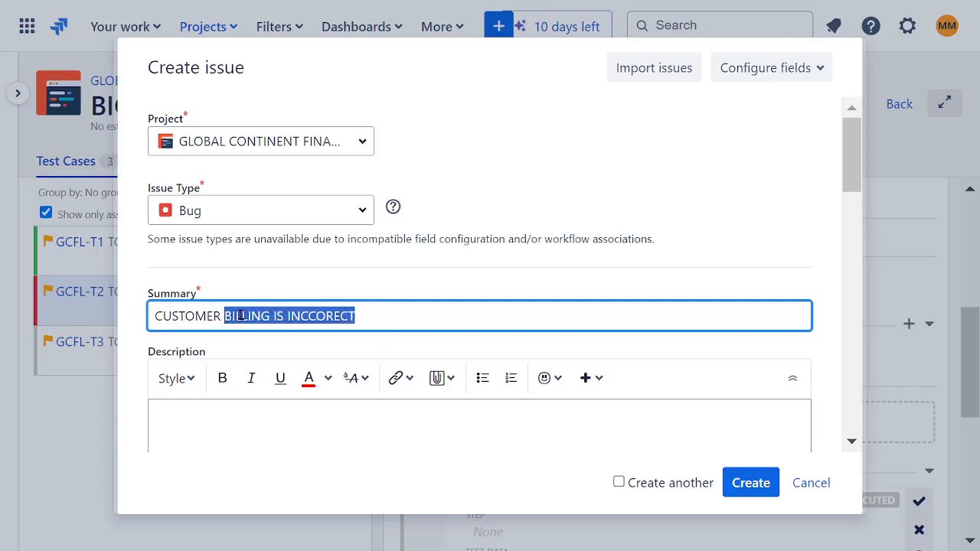
pyautogui.press('BackSpace')
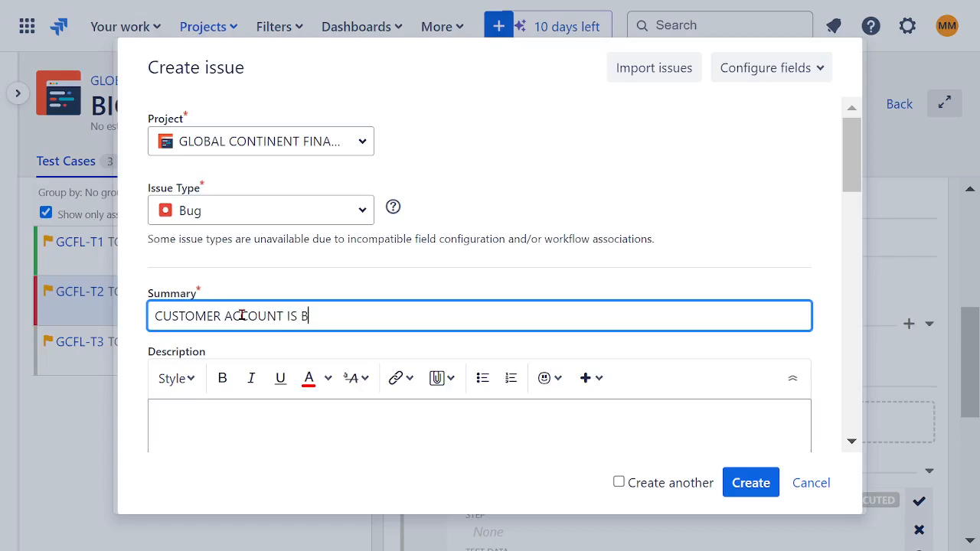
pyautogui.write('ACCOUNT IS BLOCKED')
# Reword the bug summary to CUSTOMER INSURANCE PREMIUMS ARE HIGH and change that to CUSTOMER INSURANCE IS NOT BUNDLED.
pyautogui.moveTo(396, 309); pyautogui.dragTo(222, 318)
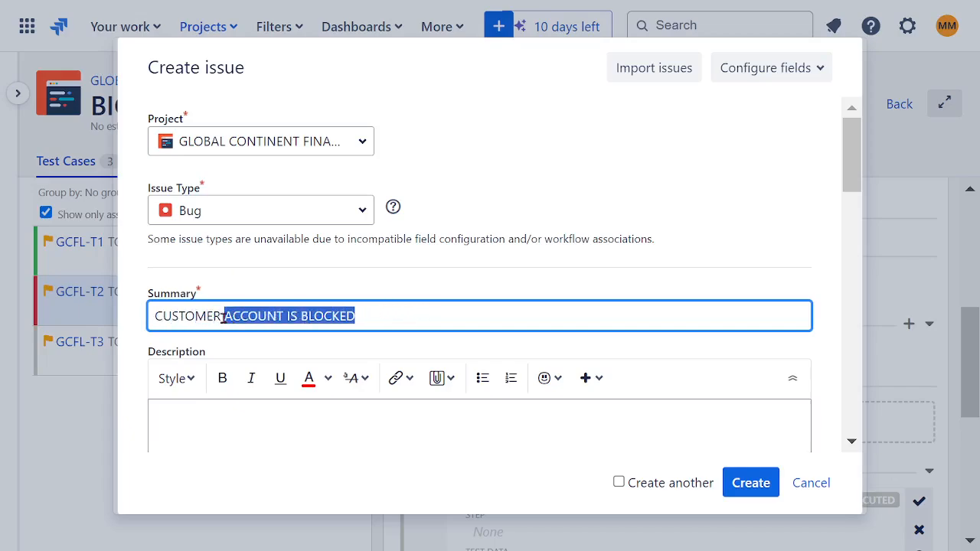
pyautogui.press('BackSpace')
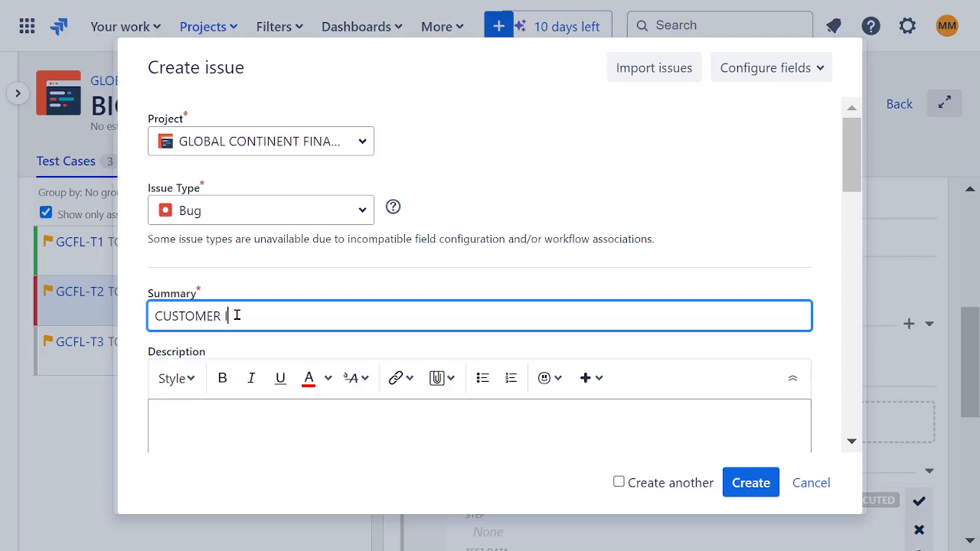
pyautogui.write('INSURANCE PREMIUMS ARE HIGH')
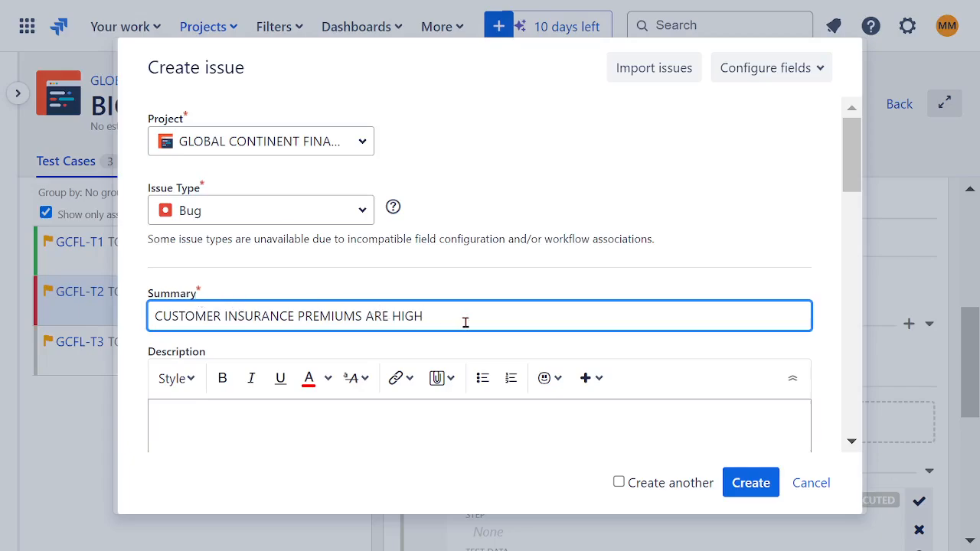
pyautogui.moveTo(426, 322); pyautogui.dragTo(356, 320)
pyautogui.moveTo(367, 317); pyautogui.dragTo(292, 317)
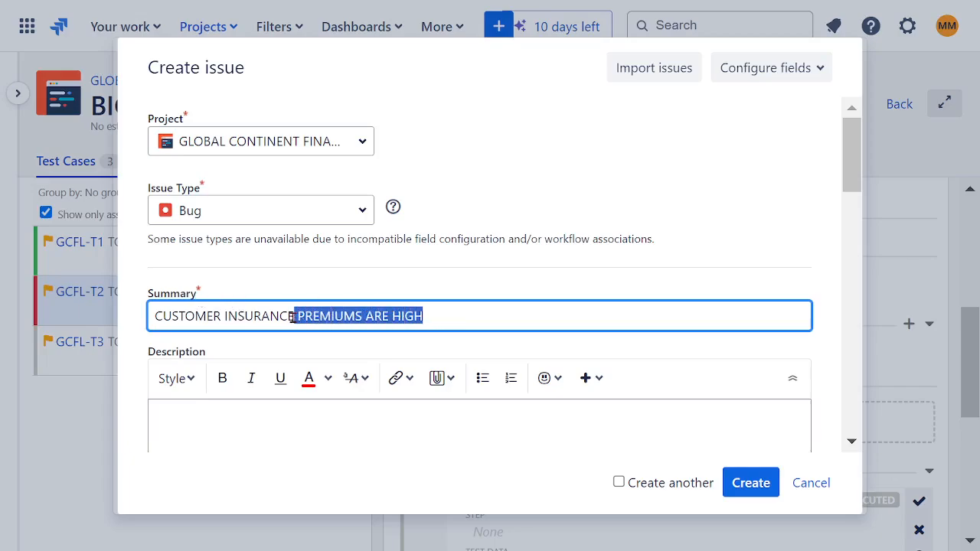
pyautogui.write('I')
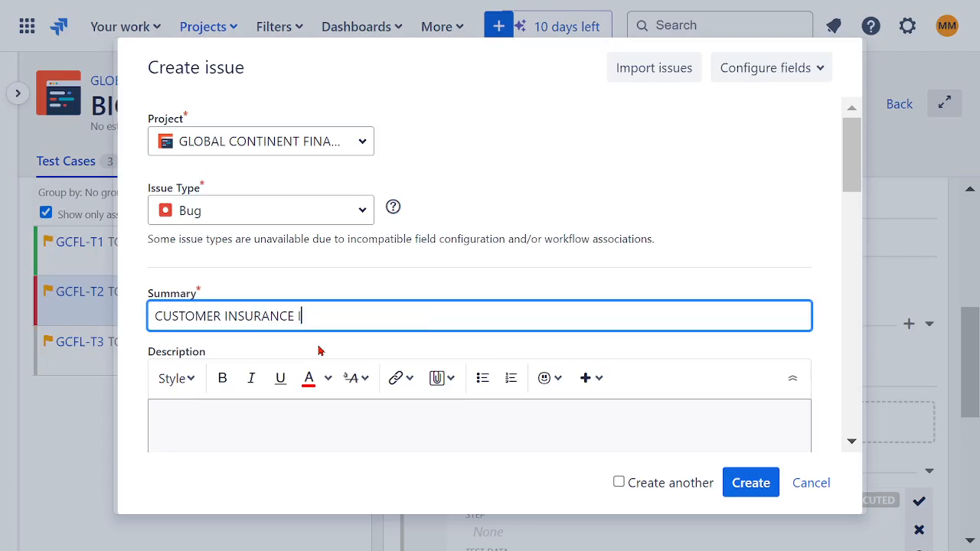
pyautogui.write('S NOT BUNDL')
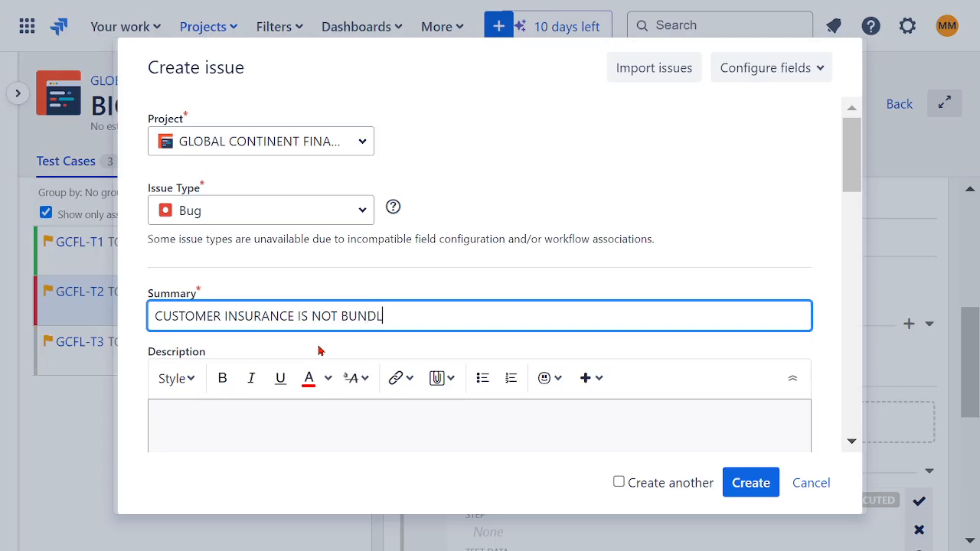
pyautogui.write('ED')
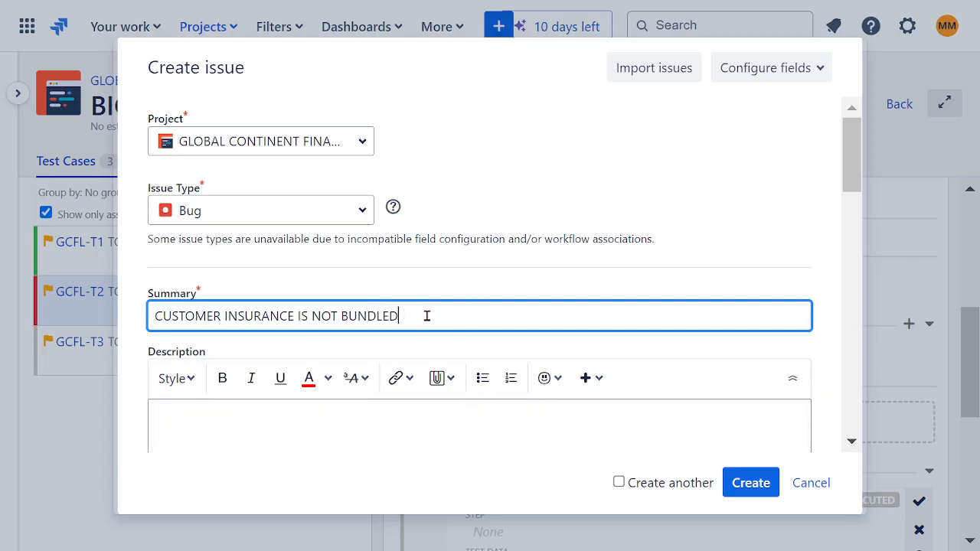
# Replace the bug summary wording so it reads CUSTOMER CANNOT OPEN ACCOUNT.
pyautogui.moveTo(419, 313); pyautogui.dragTo(221, 322)
pyautogui.press('BackSpace')
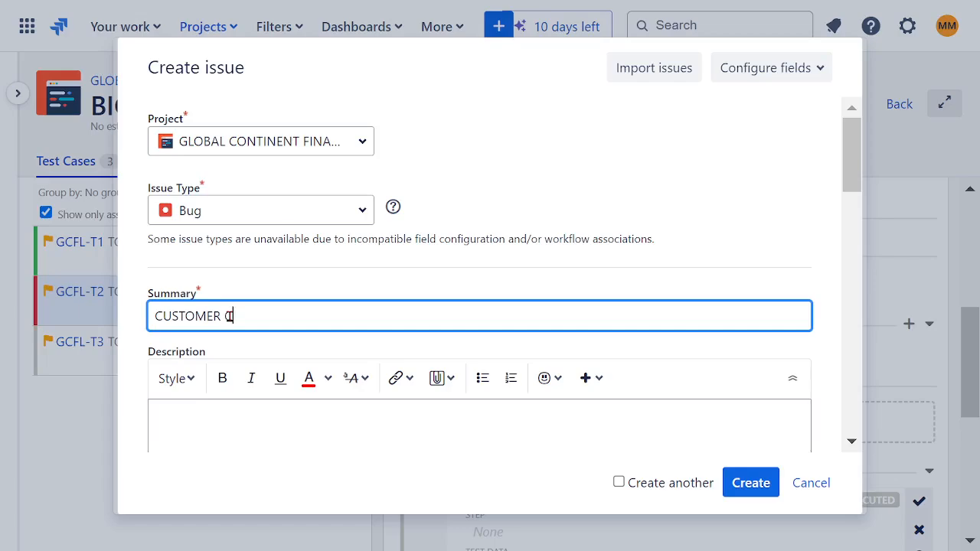
pyautogui.write('CANNOT OPEN')
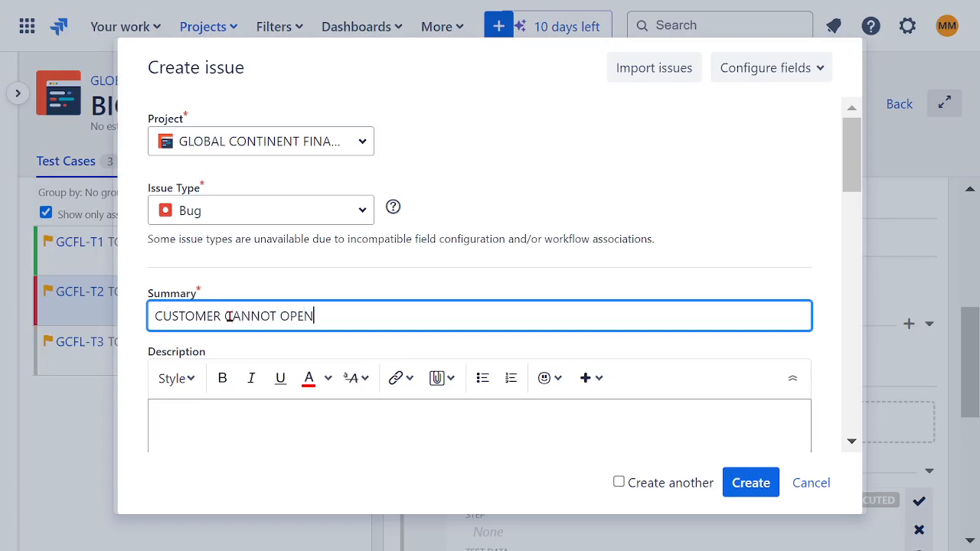
pyautogui.write(' ACCOUNT')
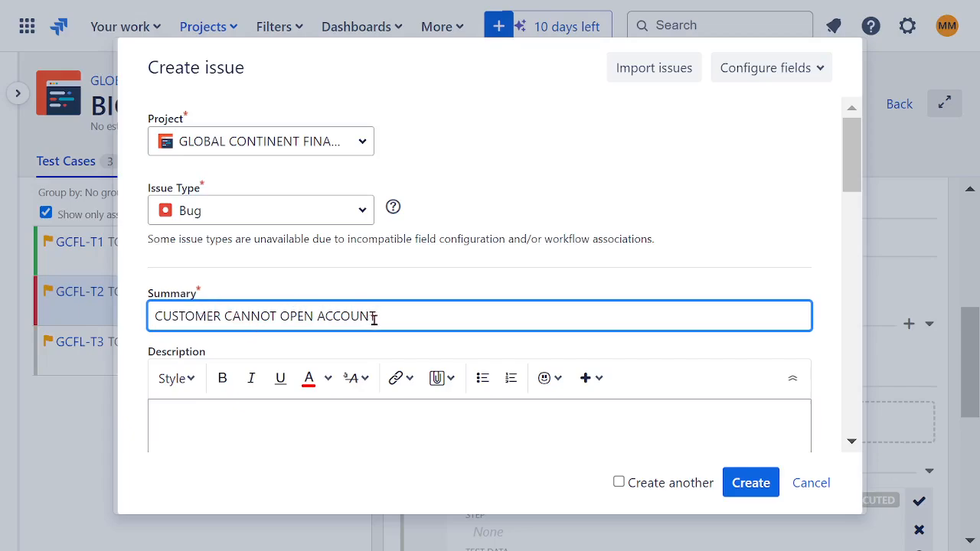
pyautogui.moveTo(391, 316); pyautogui.dragTo(90, 323)
pyautogui.click(497, 203)
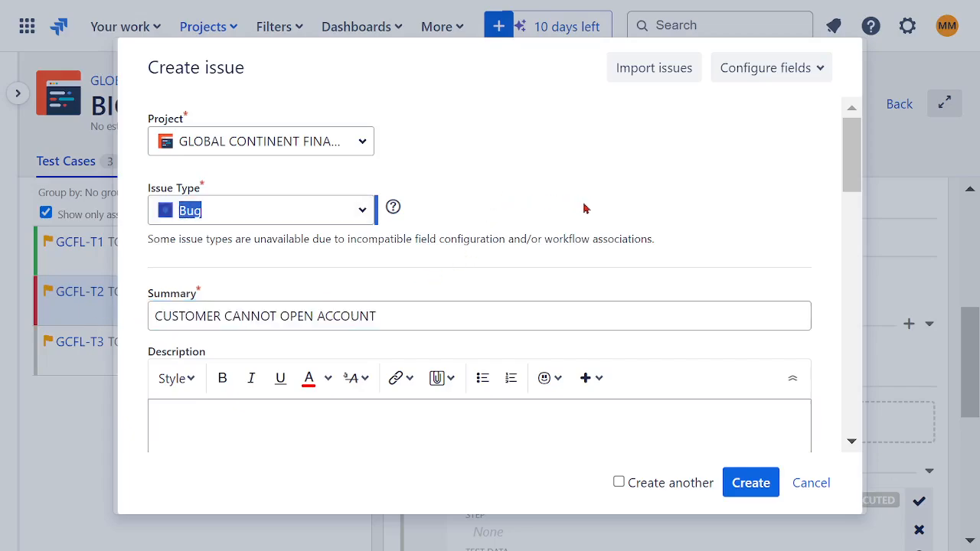
# Fill the bug's description with the numbers 1, 2 and 3 on separate lines and select them.
pyautogui.scroll(-2, 590, 204)
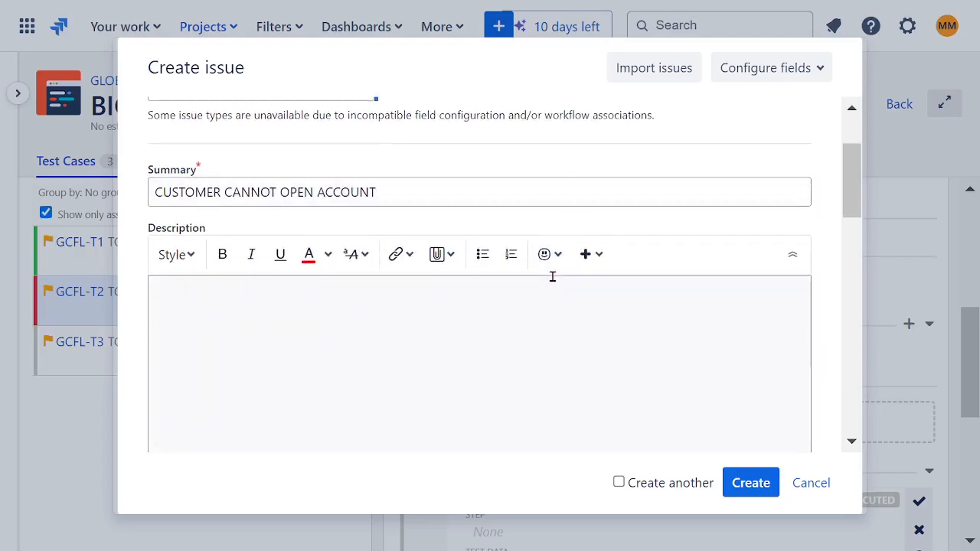
pyautogui.scroll(-3, 551, 275)
pyautogui.scroll(2, 237, 267)
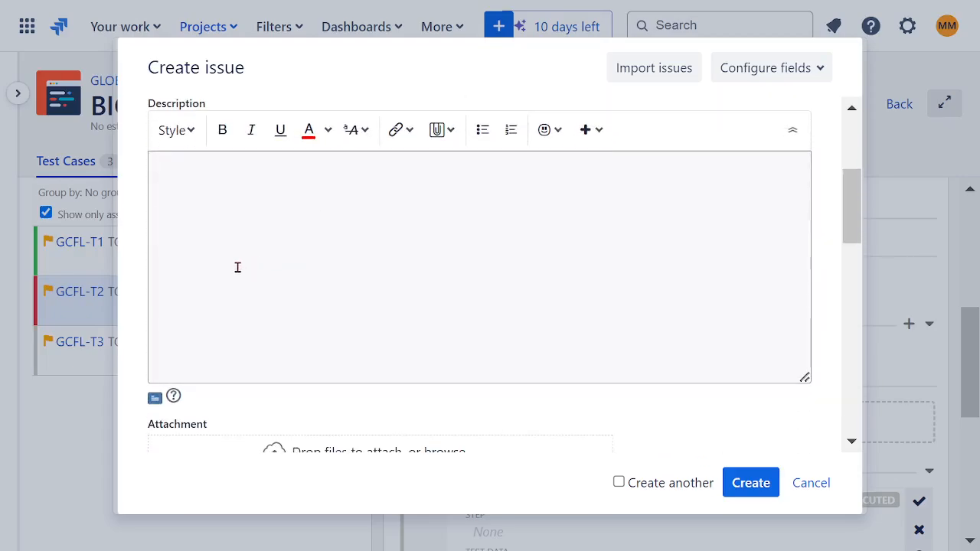
pyautogui.click(175, 168)
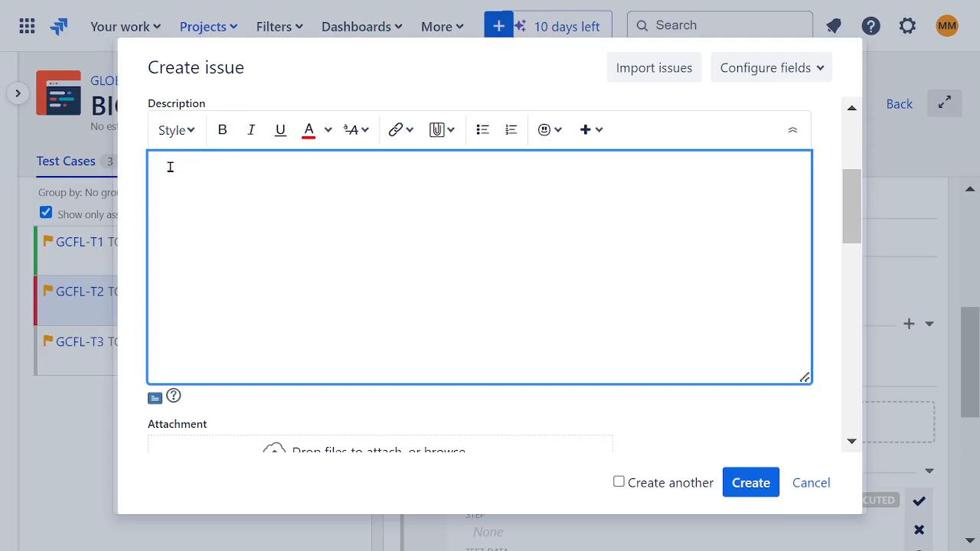
pyautogui.write('1')
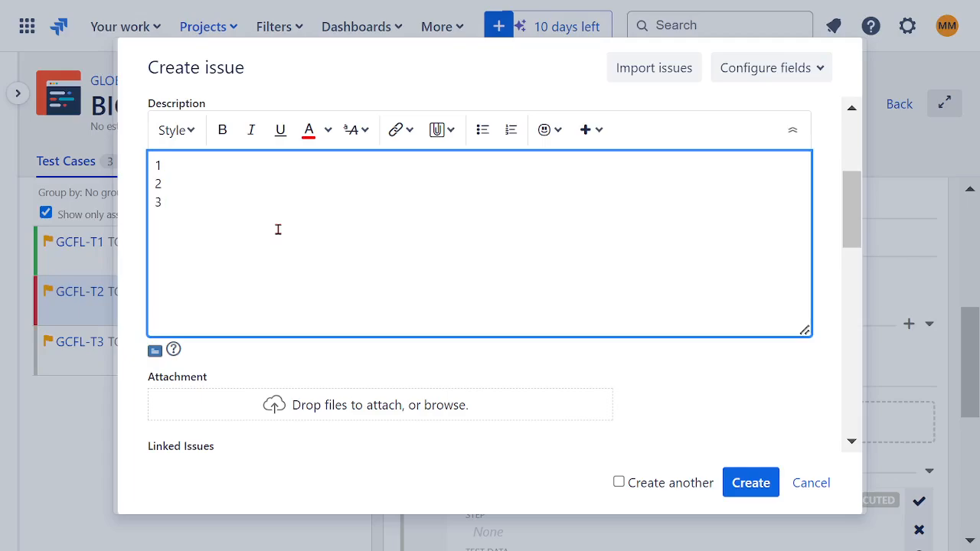
pyautogui.moveTo(214, 210); pyautogui.dragTo(140, 173)
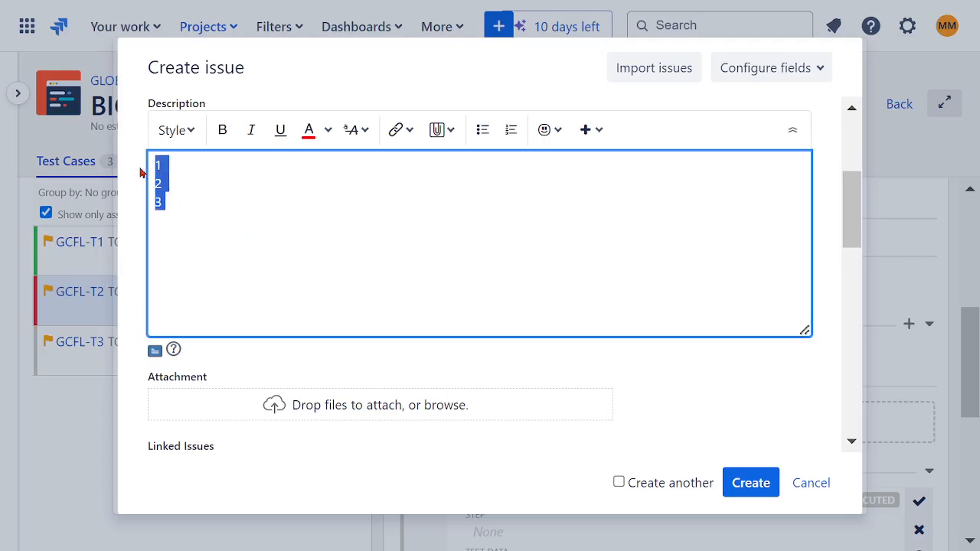
# Clear the bug's description and examine the available link types, linkable issues and roles it can be restricted to.
pyautogui.press('BackSpace')
pyautogui.scroll(-3, 564, 288)
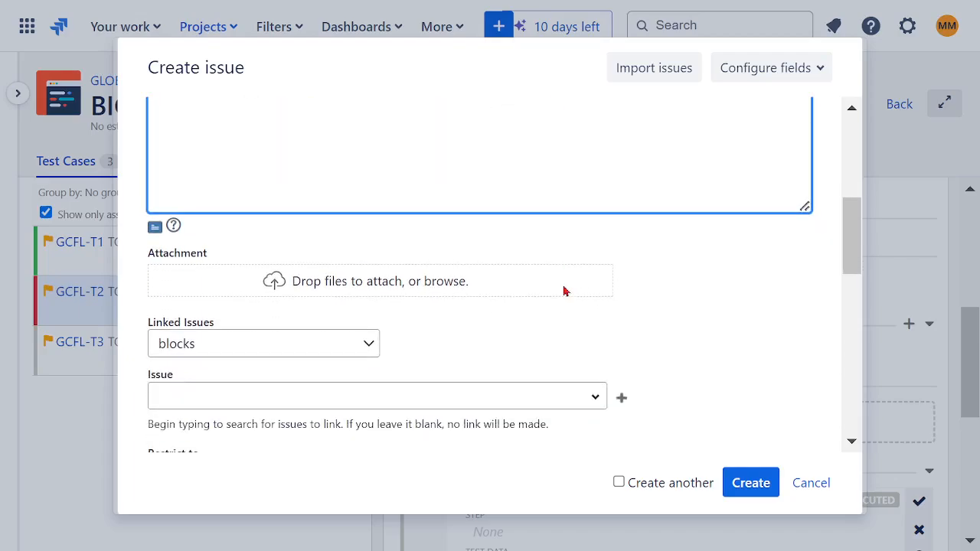
pyautogui.click(367, 223)
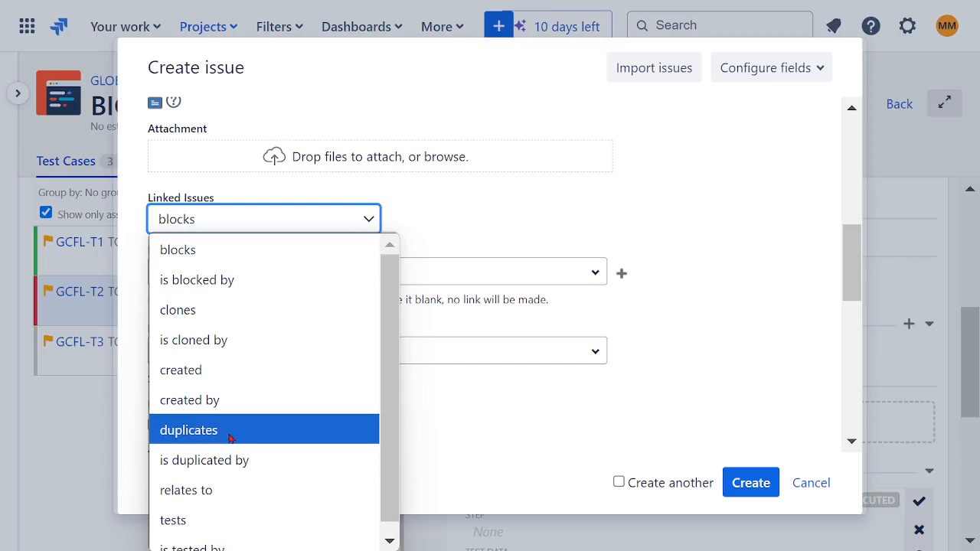
pyautogui.scroll(-1, 254, 430)
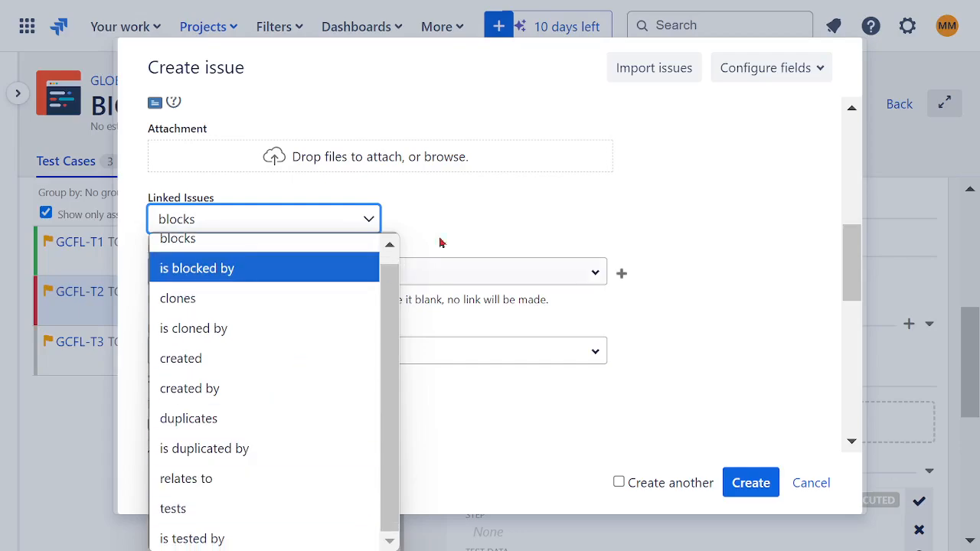
pyautogui.click(506, 191)
pyautogui.scroll(-2, 652, 214)
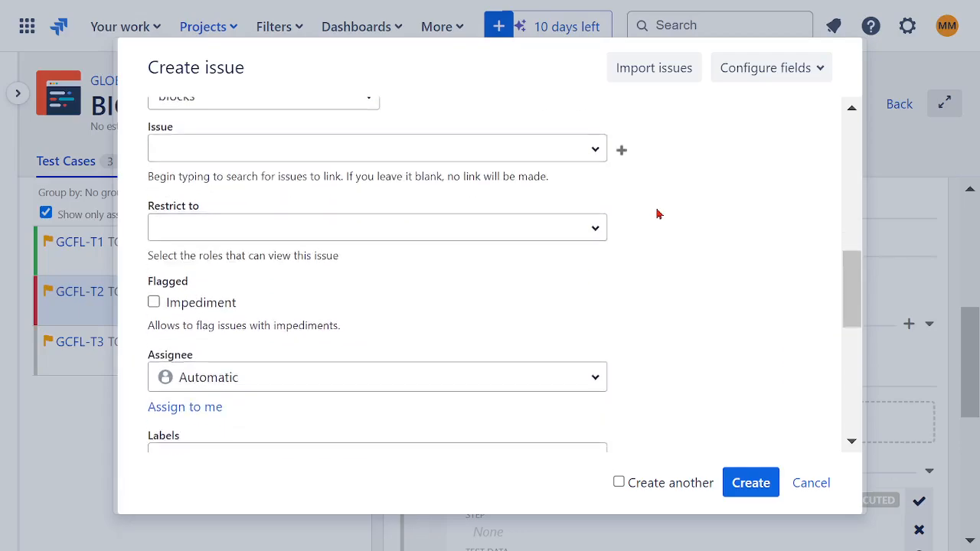
pyautogui.click(597, 151)
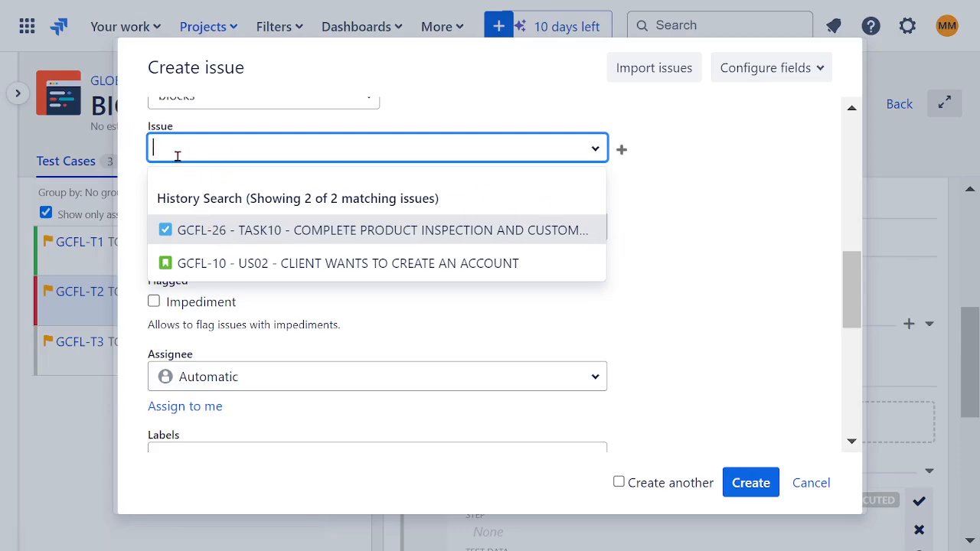
pyautogui.click(694, 245)
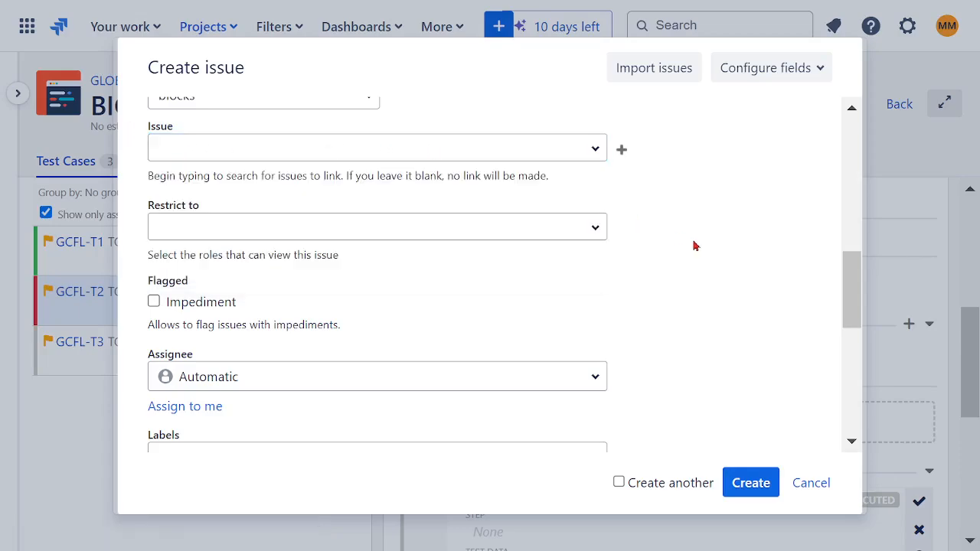
pyautogui.click(594, 233)
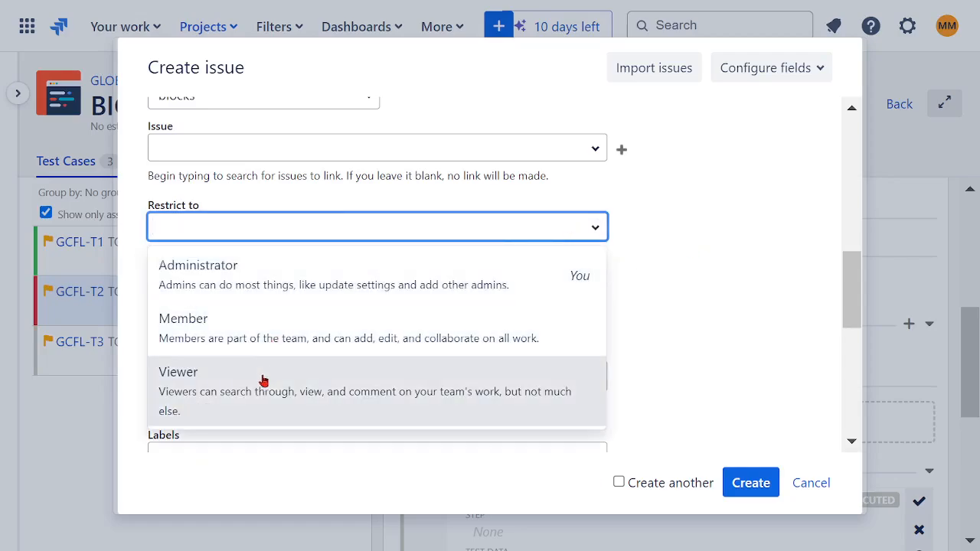
pyautogui.click(723, 276)
pyautogui.scroll(-2, 712, 265)
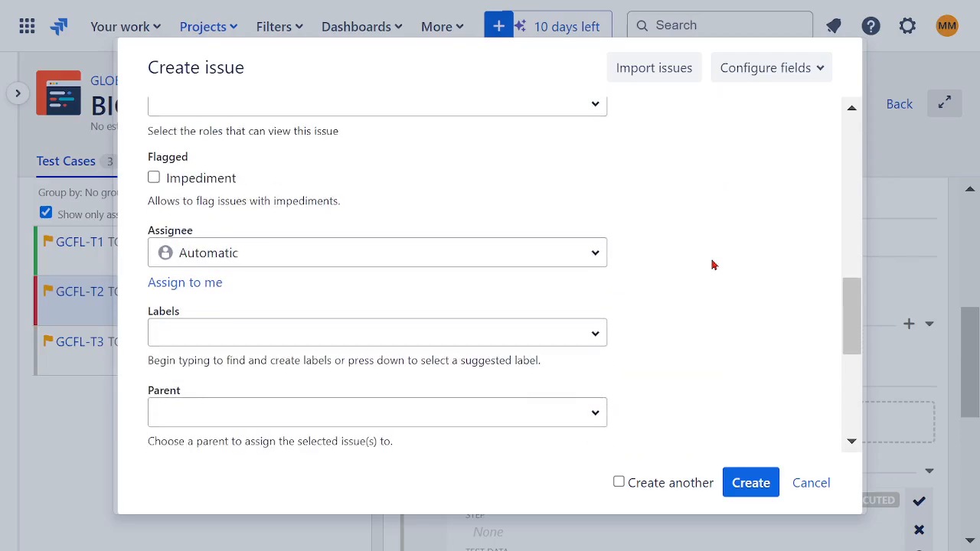
# Assign the bug to the suggested user.
pyautogui.click(587, 265)
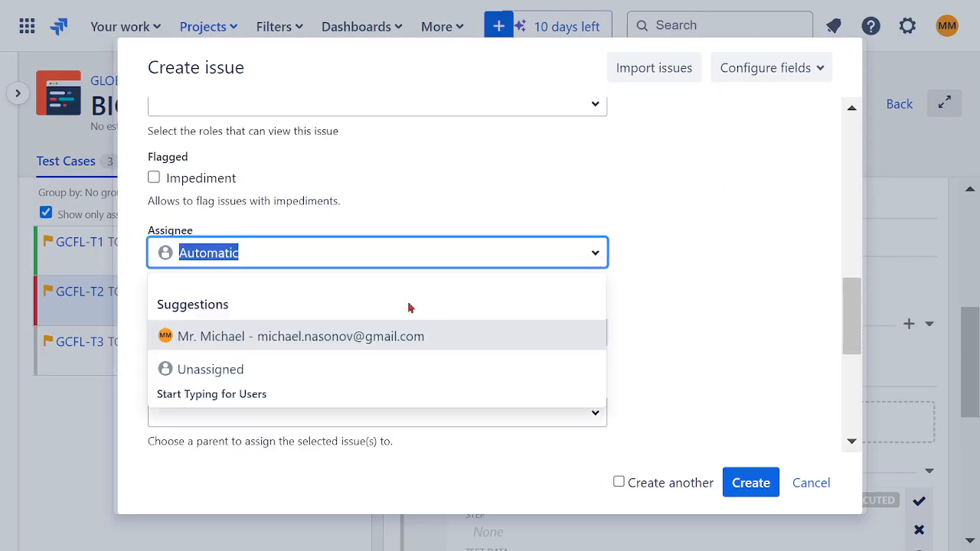
pyautogui.click(320, 337)
pyautogui.scroll(-2, 700, 299)
pyautogui.scroll(-4, 700, 299)
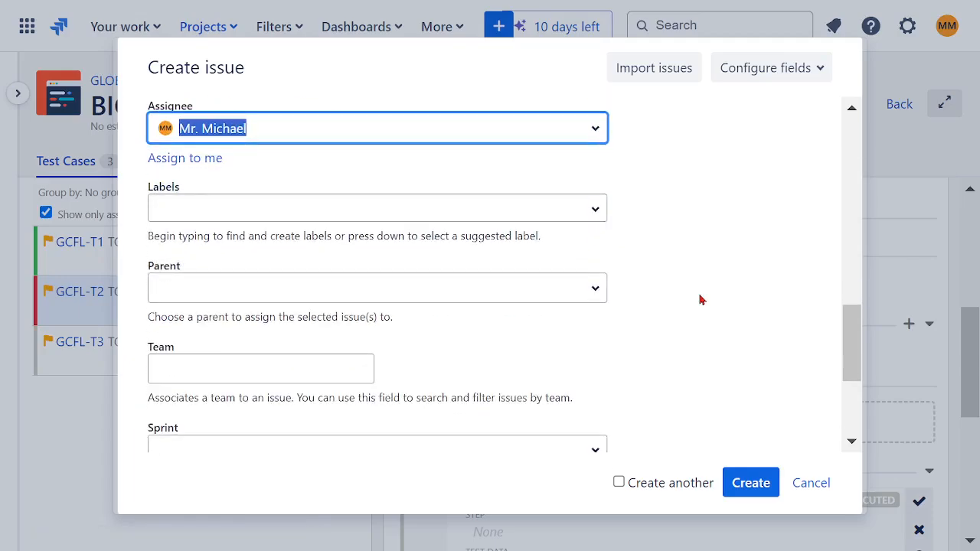
# Examine the bug's parent, team and sprint options, and discard the bug without creating it.
pyautogui.click(601, 176)
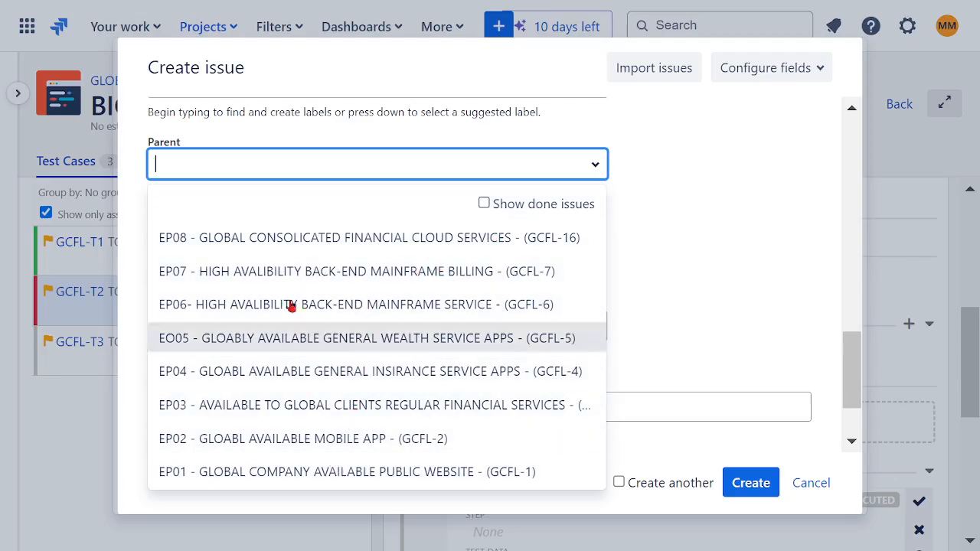
pyautogui.click(695, 240)
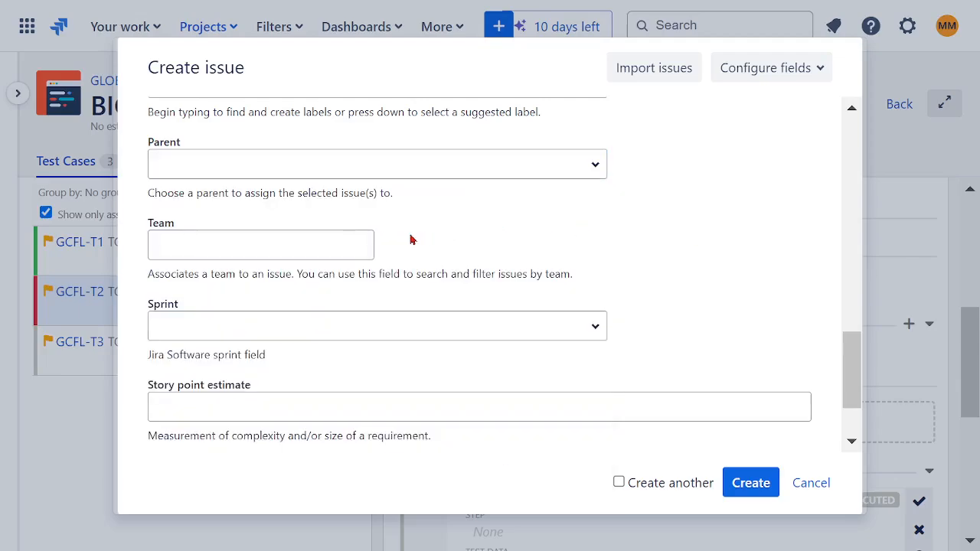
pyautogui.click(336, 240)
pyautogui.click(570, 238)
pyautogui.scroll(-2, 699, 236)
pyautogui.click(596, 224)
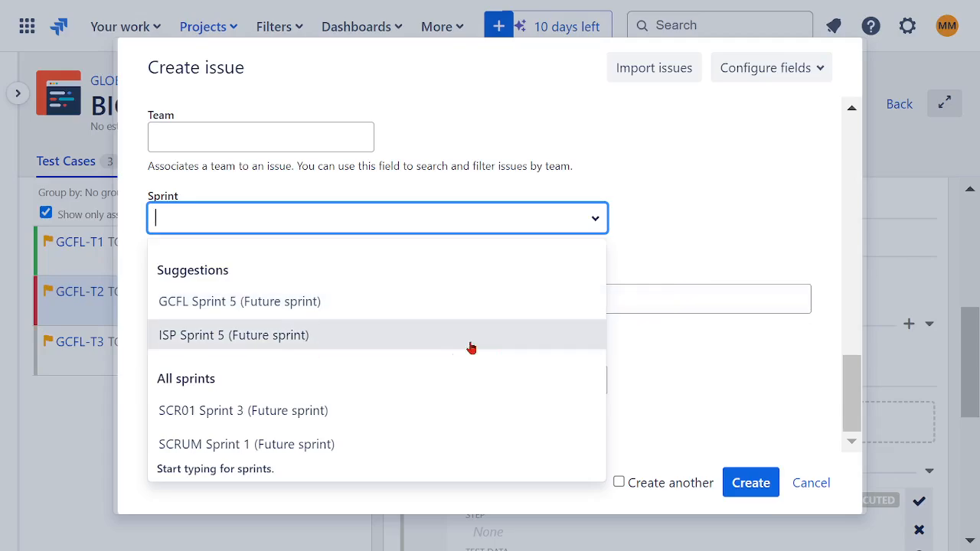
pyautogui.press('Tab')
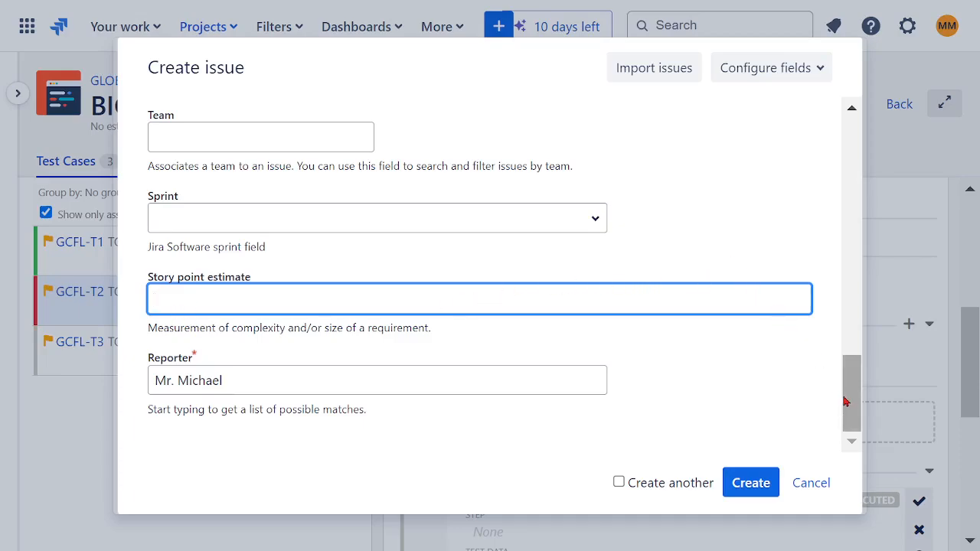
pyautogui.click(821, 486)
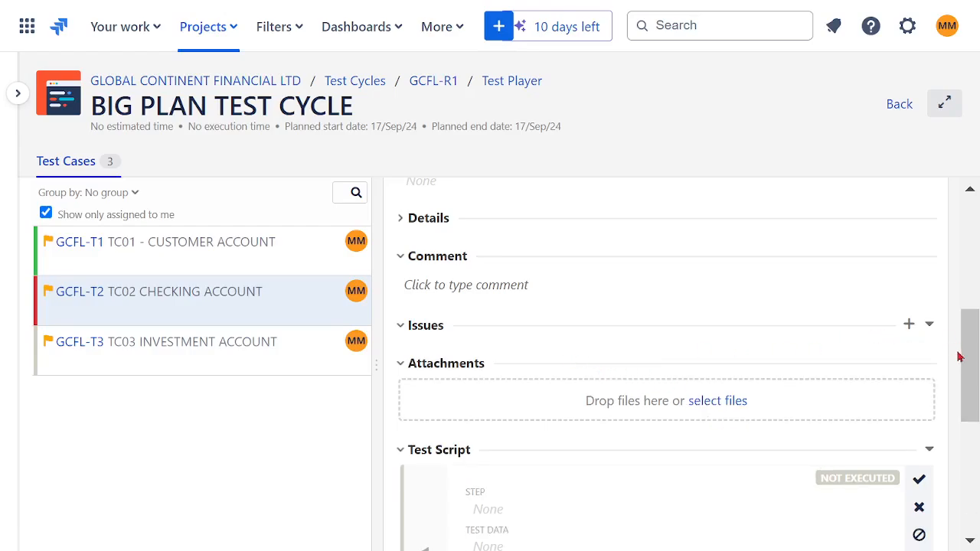
# Set the execution status of TC02 CHECKING ACCOUNT to Pass.
pyautogui.moveTo(968, 355); pyautogui.dragTo(969, 233)
pyautogui.click(810, 206)
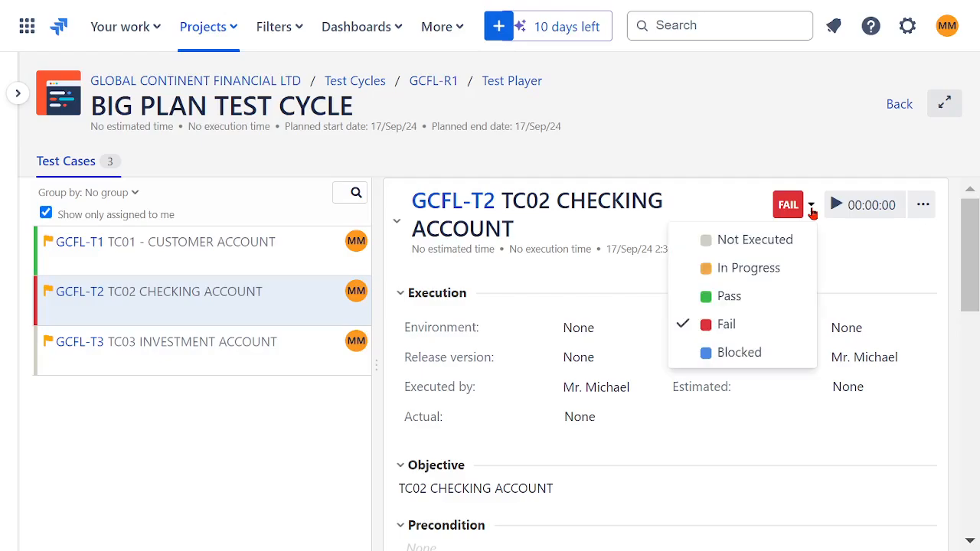
pyautogui.click(731, 301)
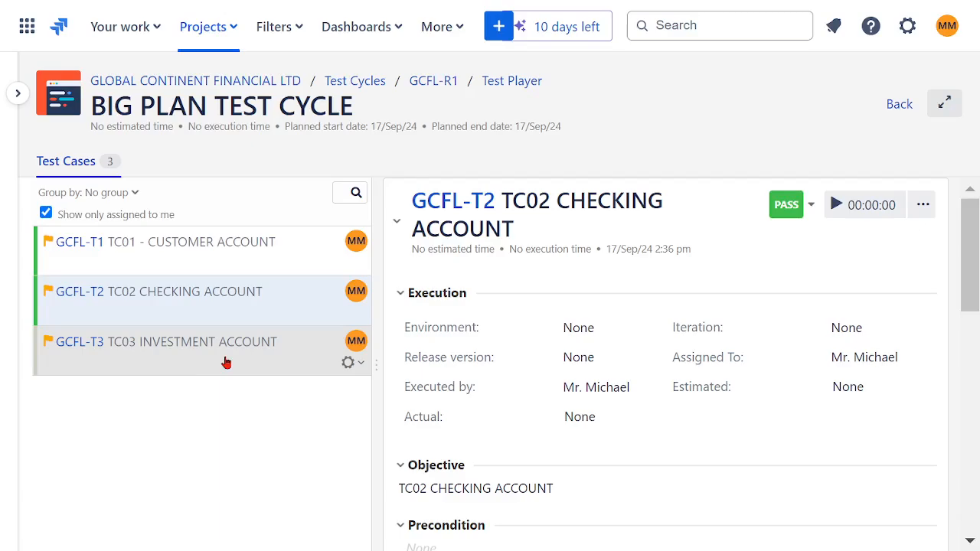
# Take TC03 INVESTMENT ACCOUNT through the In Progress and Blocked statuses and finish by setting it to Pass.
pyautogui.click(192, 346)
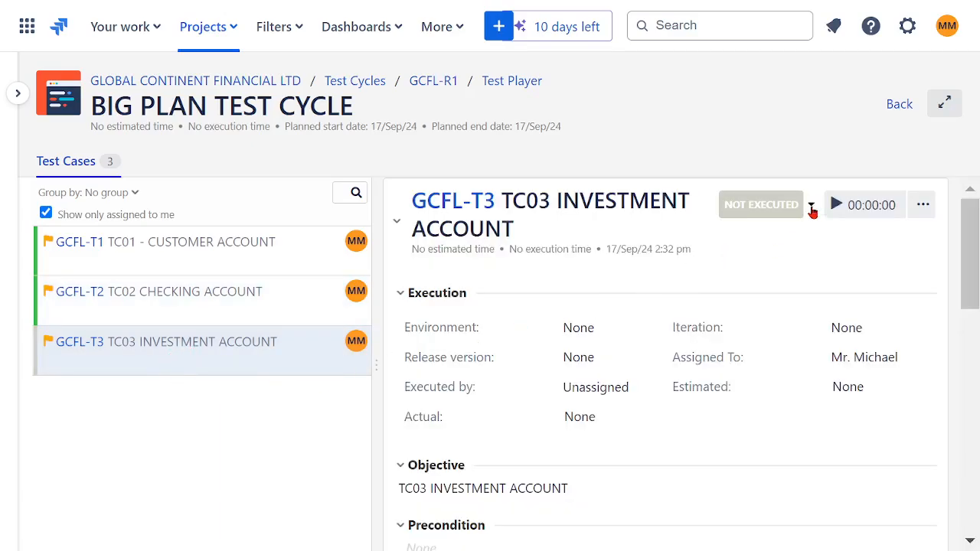
pyautogui.click(811, 205)
pyautogui.click(776, 258)
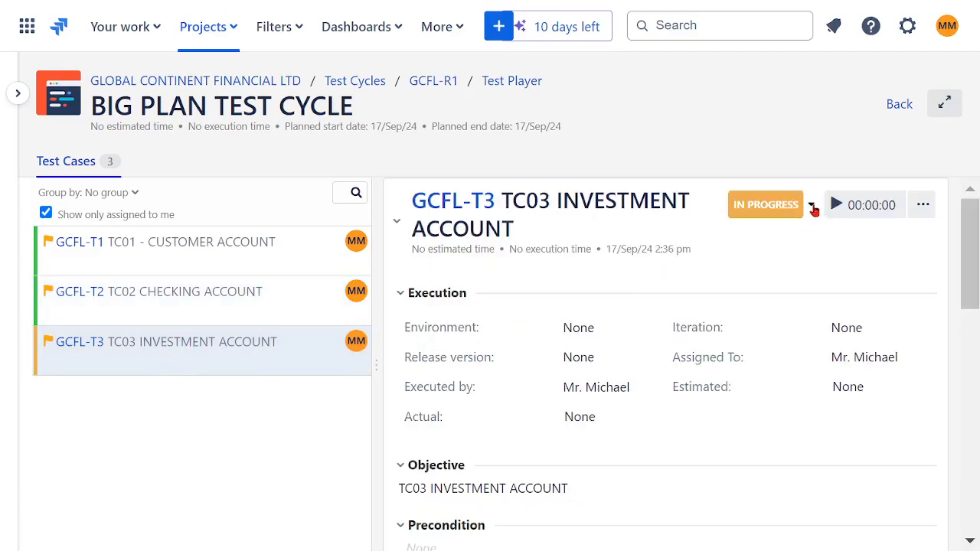
pyautogui.click(811, 207)
pyautogui.click(735, 354)
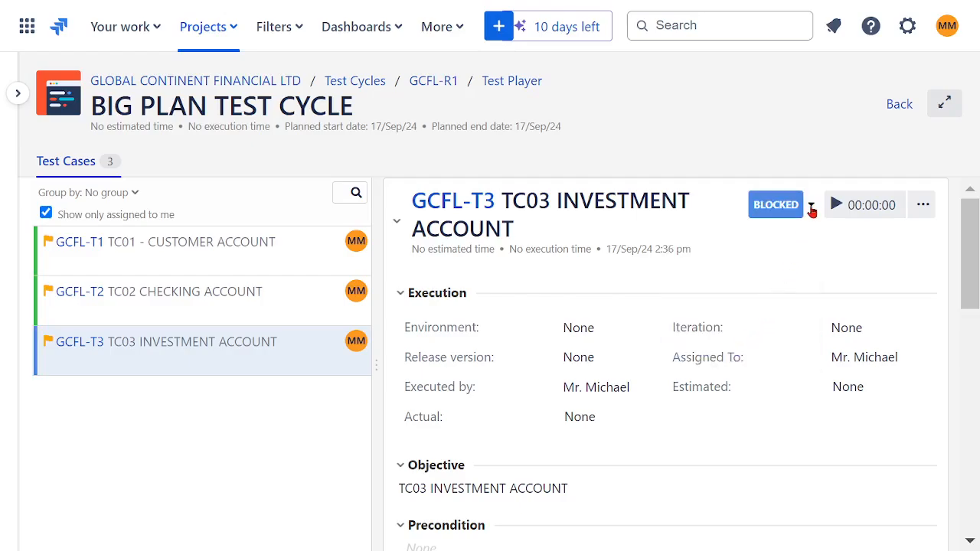
pyautogui.click(811, 207)
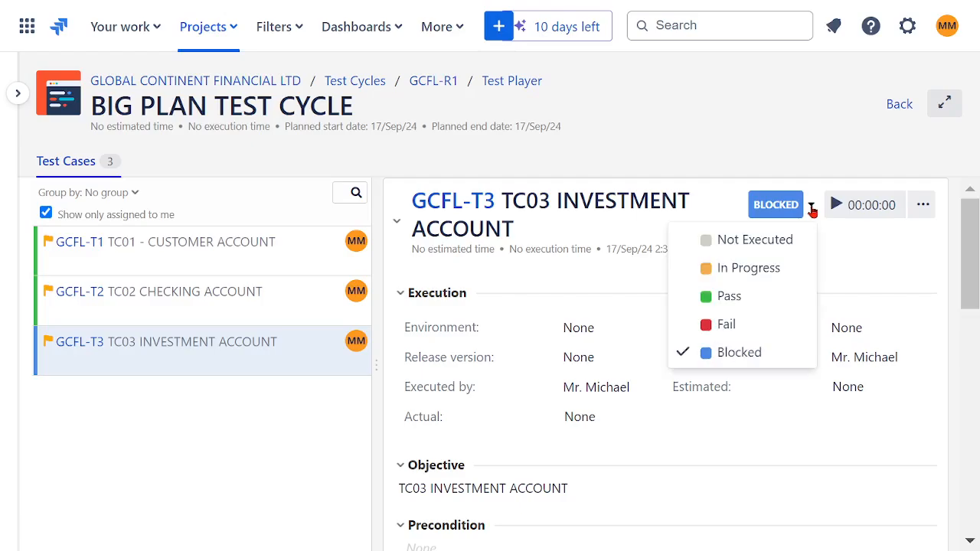
pyautogui.click(746, 296)
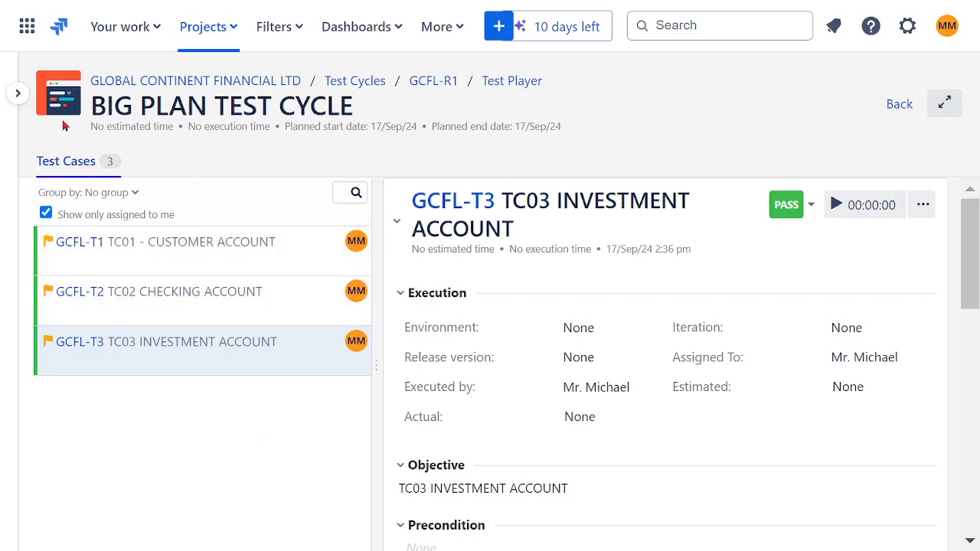
# Return to the Zephyr Squad test case list, check the execution results, and open the TF02 INSURANCE folder.
pyautogui.click(18, 92)
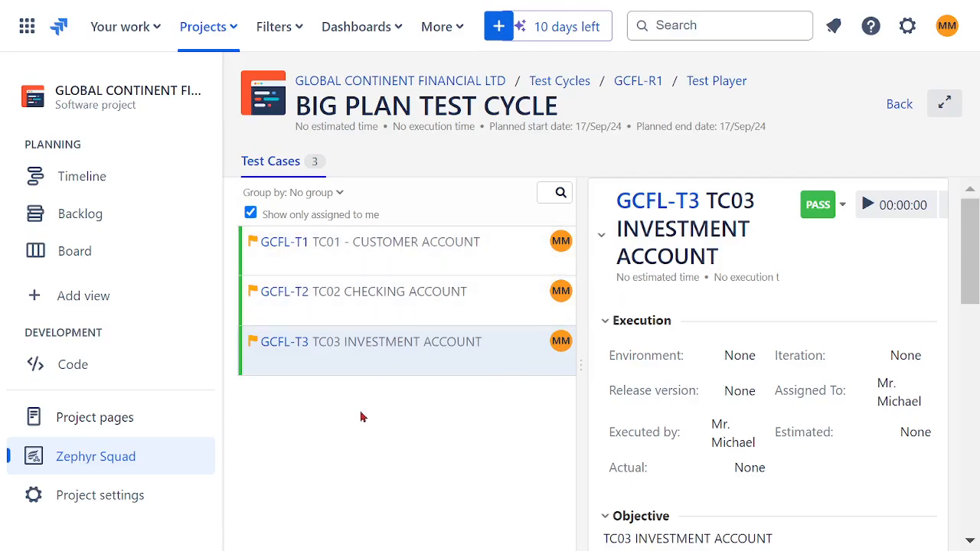
pyautogui.click(132, 458)
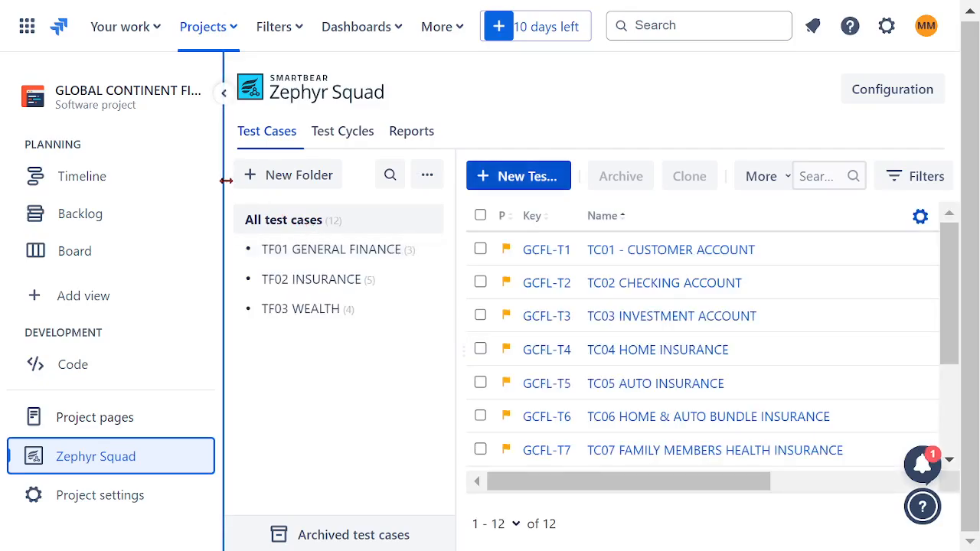
pyautogui.click(223, 95)
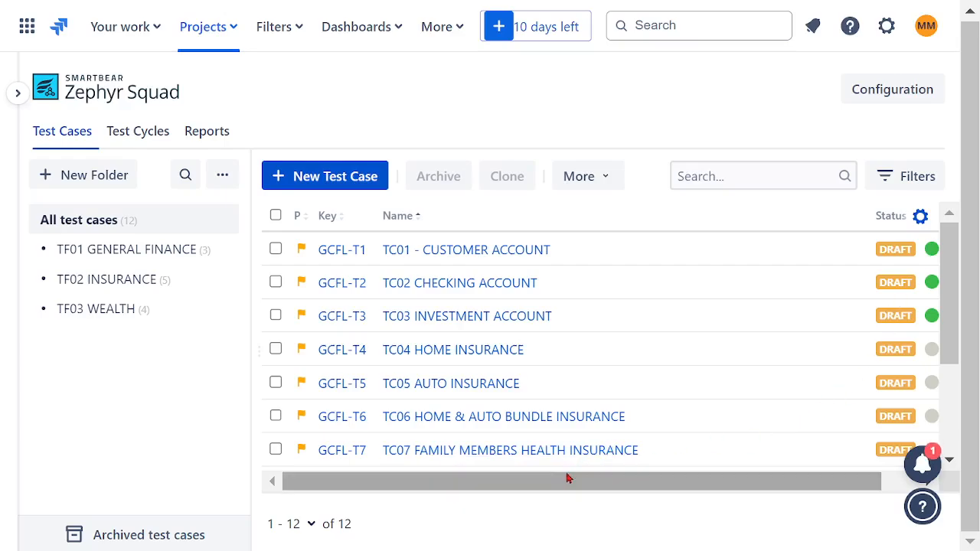
pyautogui.moveTo(566, 480); pyautogui.dragTo(694, 481)
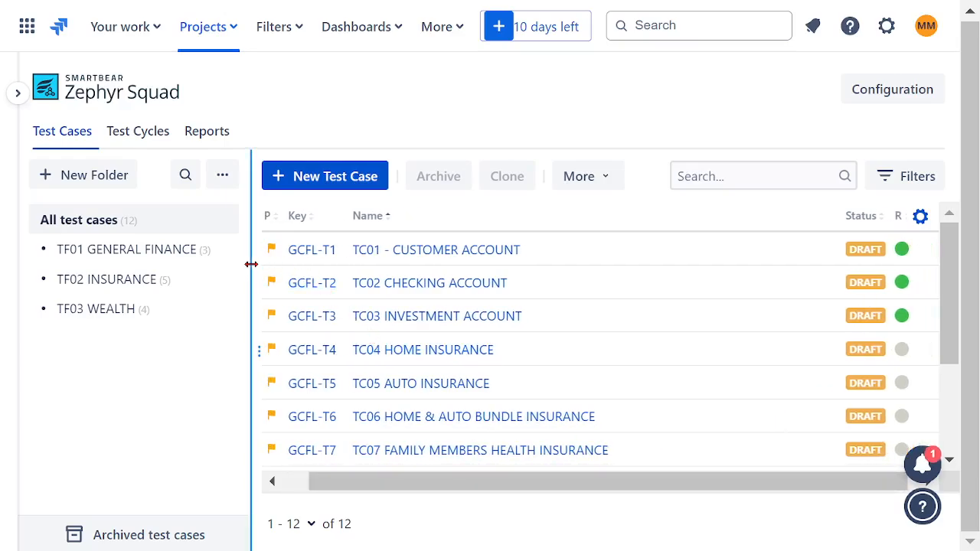
pyautogui.moveTo(247, 263); pyautogui.dragTo(228, 262)
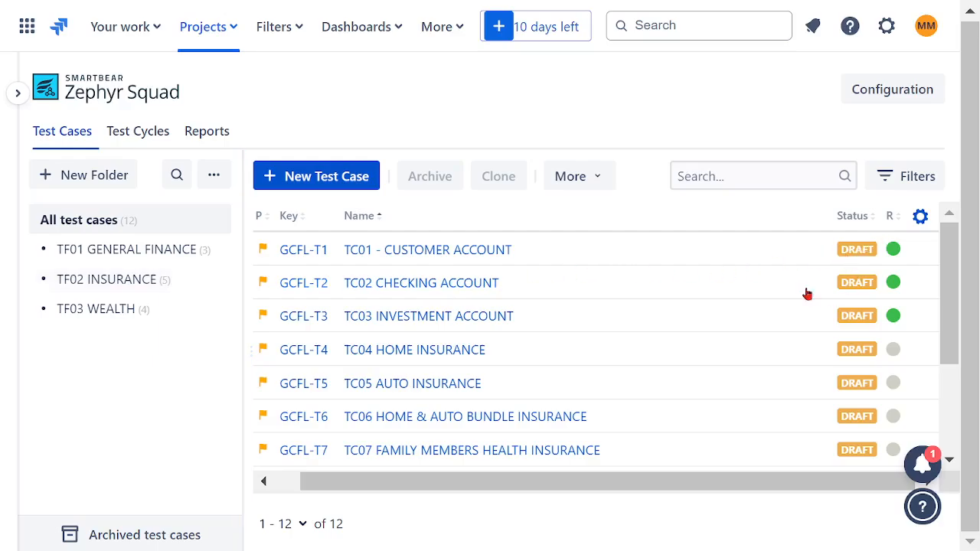
pyautogui.click(114, 282)
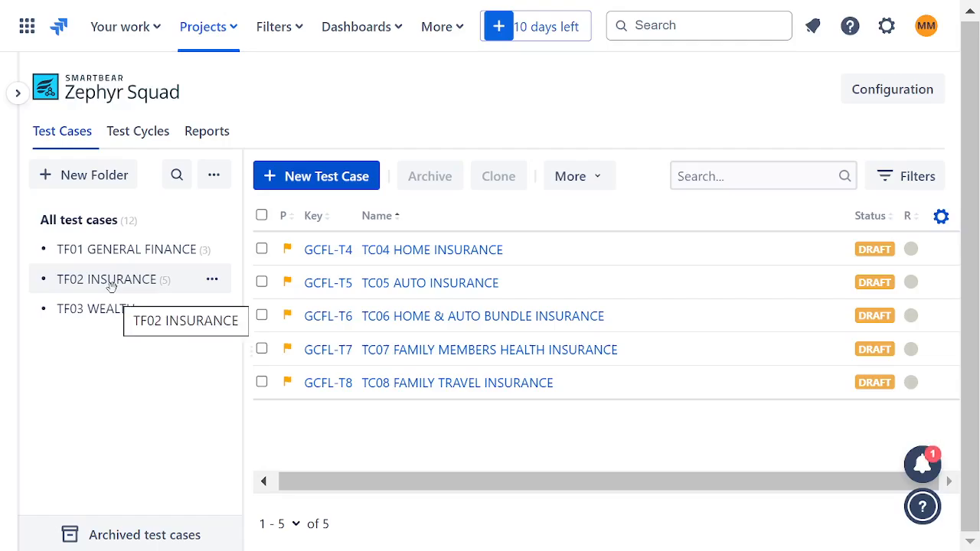
# Start a new test cycle and name it SPECIFIC TEST CYCLE.
pyautogui.click(136, 133)
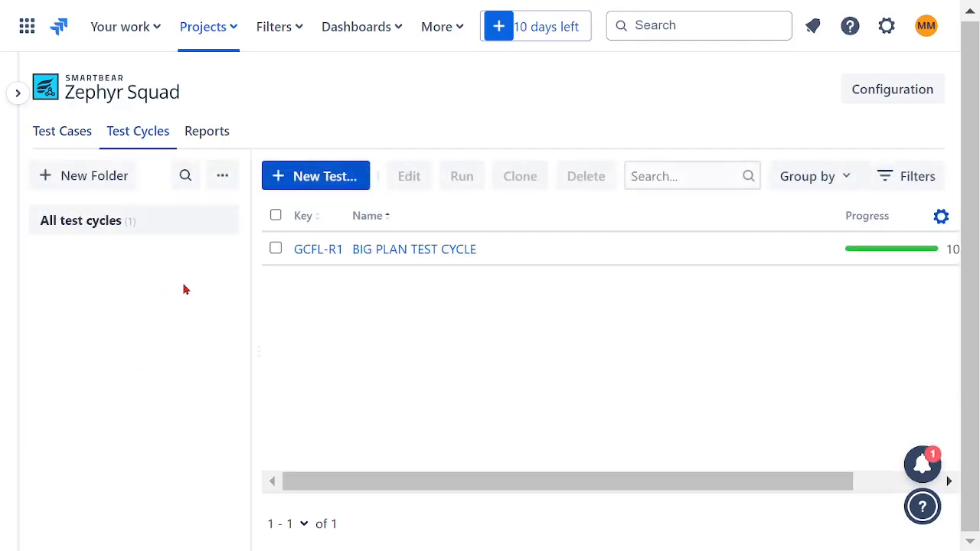
pyautogui.click(320, 177)
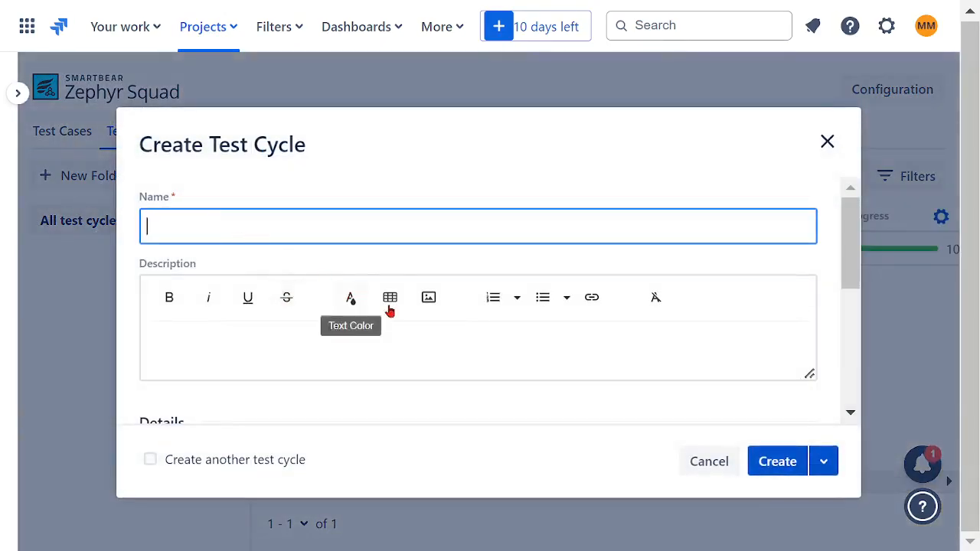
pyautogui.write('SPE')
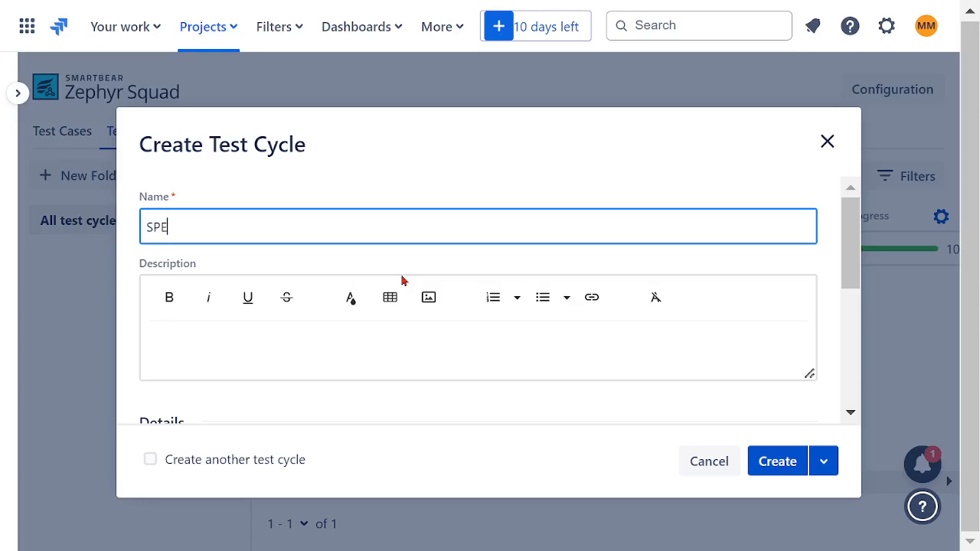
pyautogui.write('CIFIC TEST CYCLE')
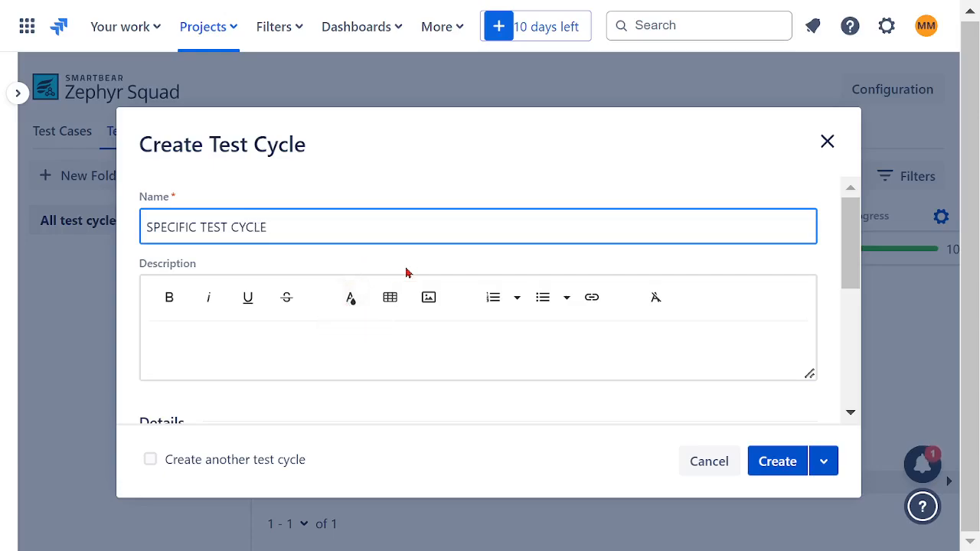
# Review the new cycle's status and release version options, keep the Not Executed status and default details, and create the test cycle.
pyautogui.scroll(-3, 345, 324)
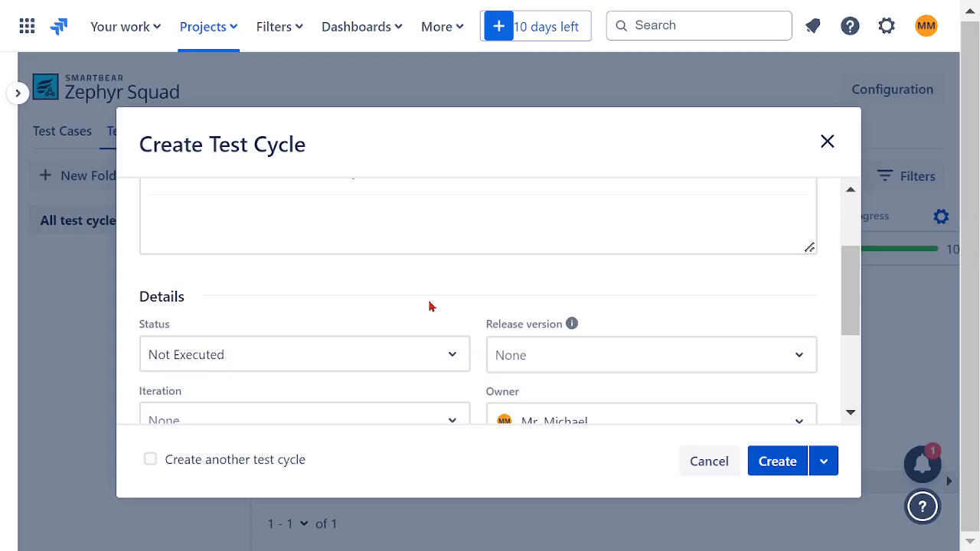
pyautogui.scroll(-2, 432, 304)
pyautogui.click(452, 234)
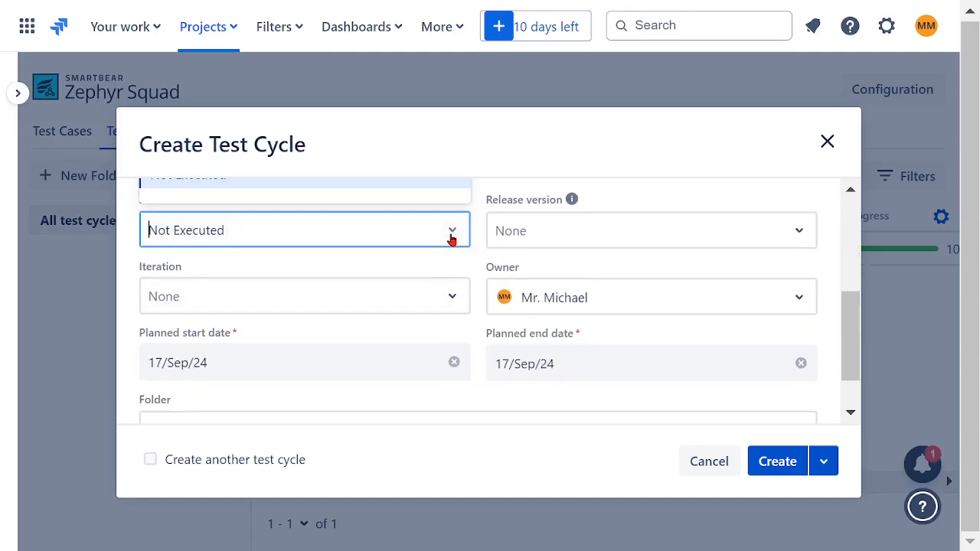
pyautogui.click(462, 257)
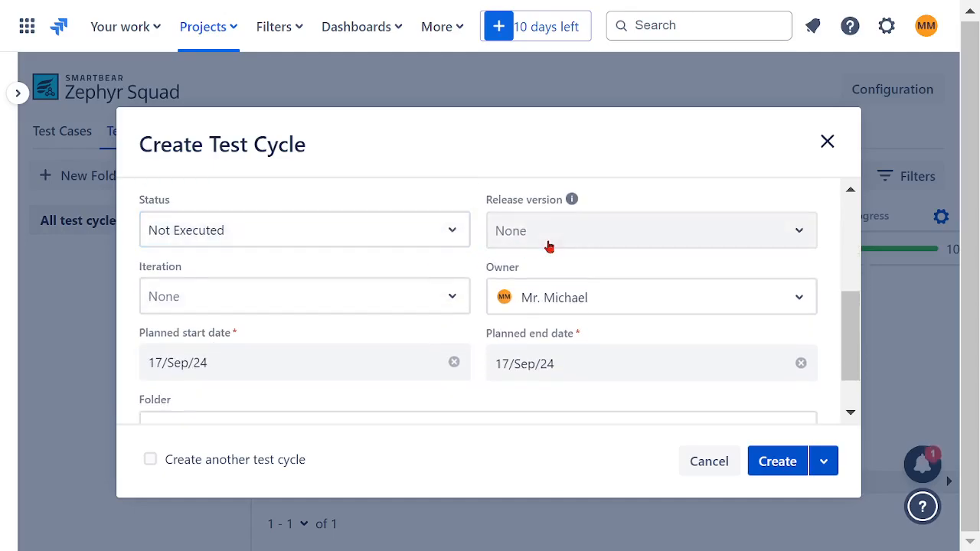
pyautogui.click(780, 241)
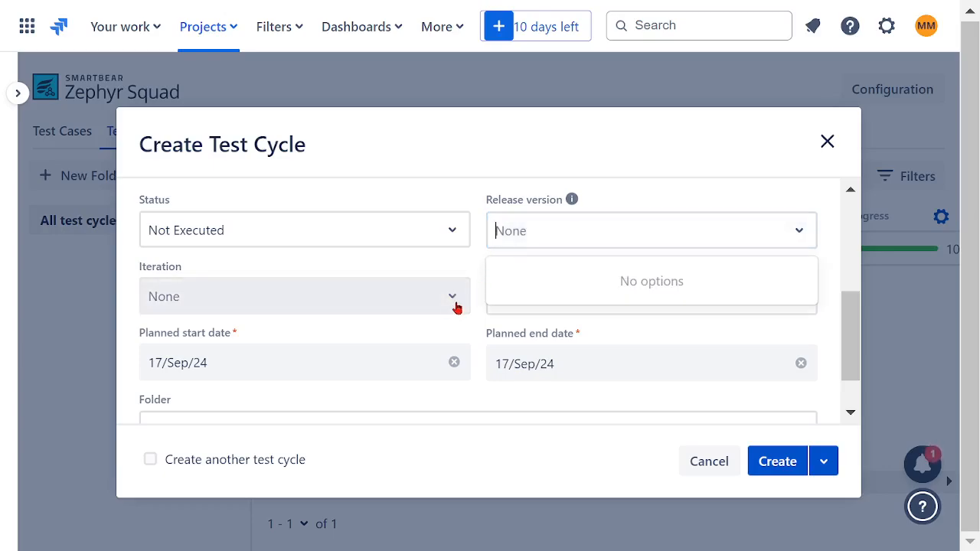
pyautogui.scroll(-2, 469, 291)
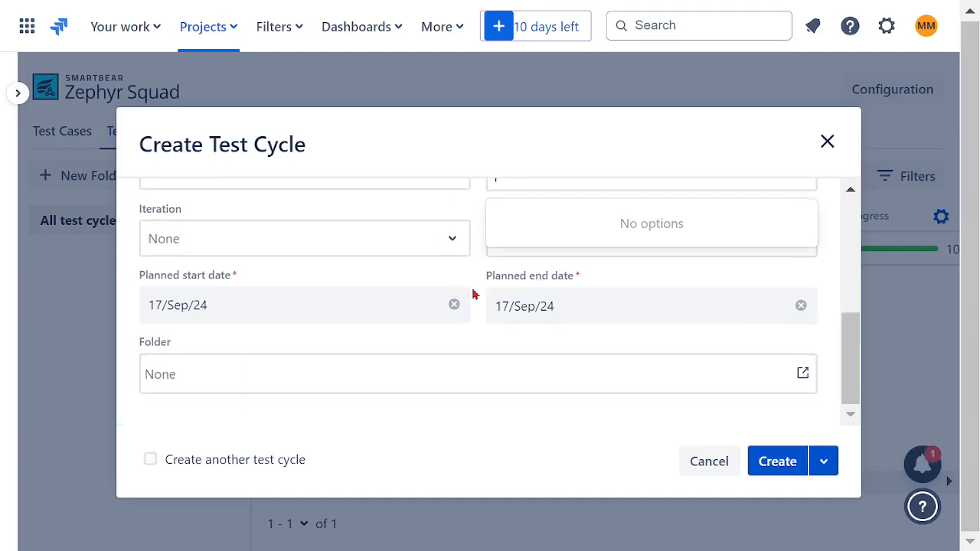
pyautogui.click(472, 335)
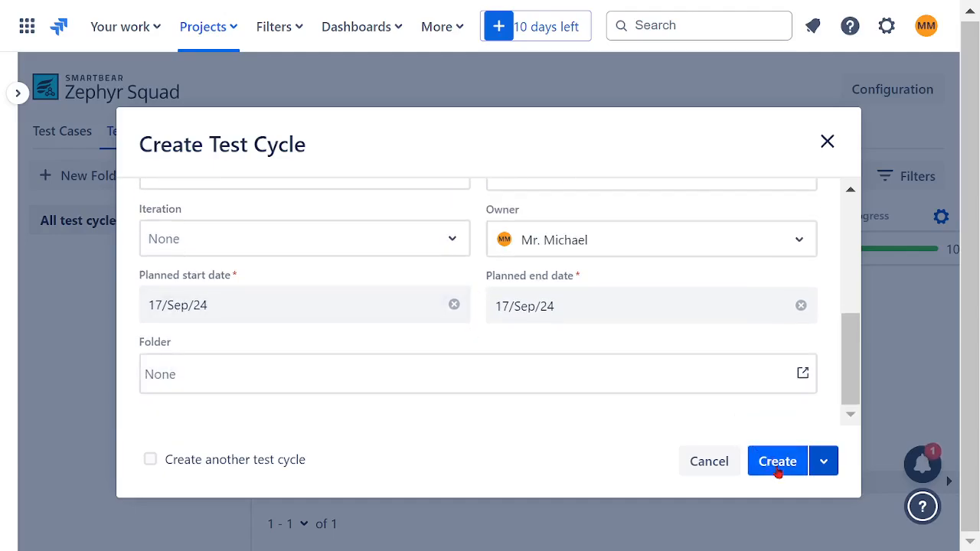
pyautogui.click(777, 463)
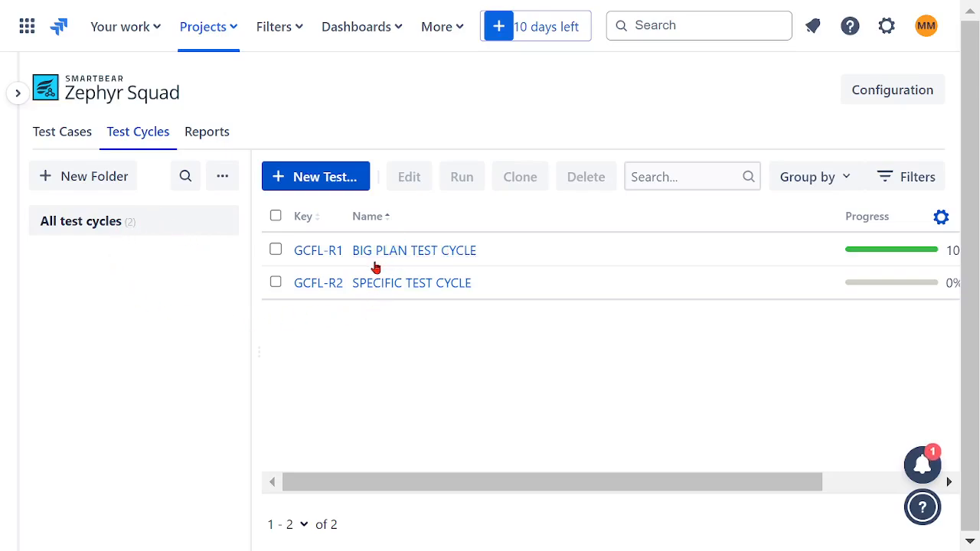
# Open SPECIFIC TEST CYCLE in the test player and turn off the filter showing only test cases assigned to me.
pyautogui.moveTo(470, 488); pyautogui.dragTo(392, 484)
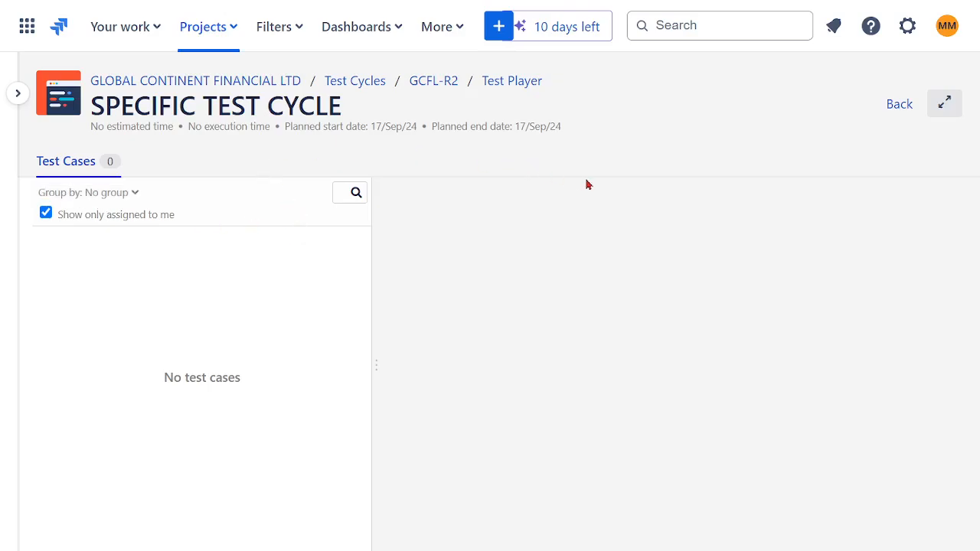
pyautogui.click(71, 171)
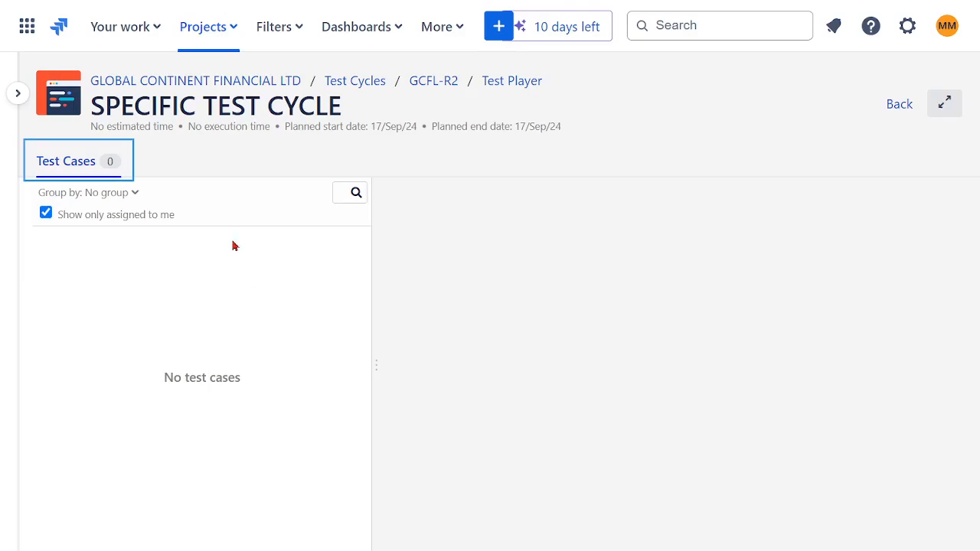
pyautogui.click(98, 220)
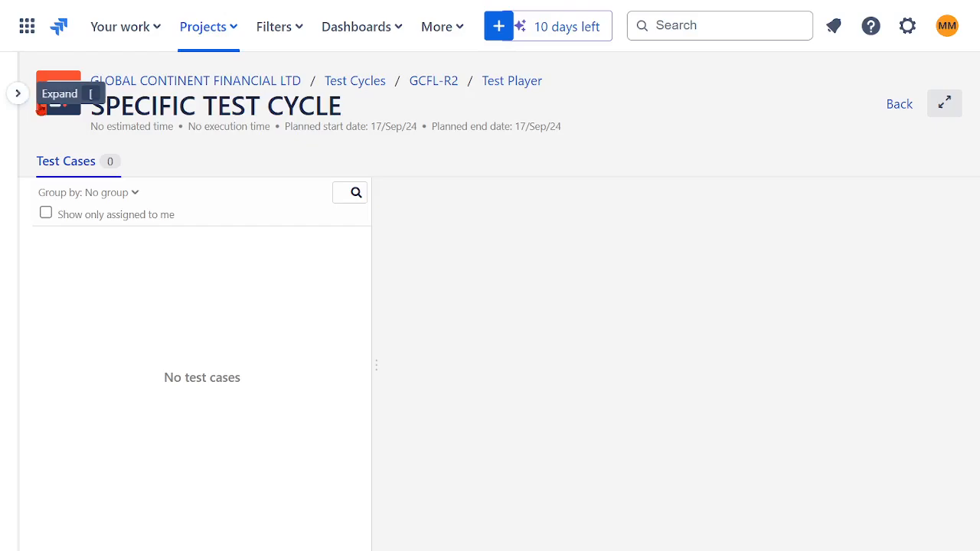
# Return to the Zephyr Squad test case list and view the test cases in the TF02 INSURANCE folder.
pyautogui.click(17, 93)
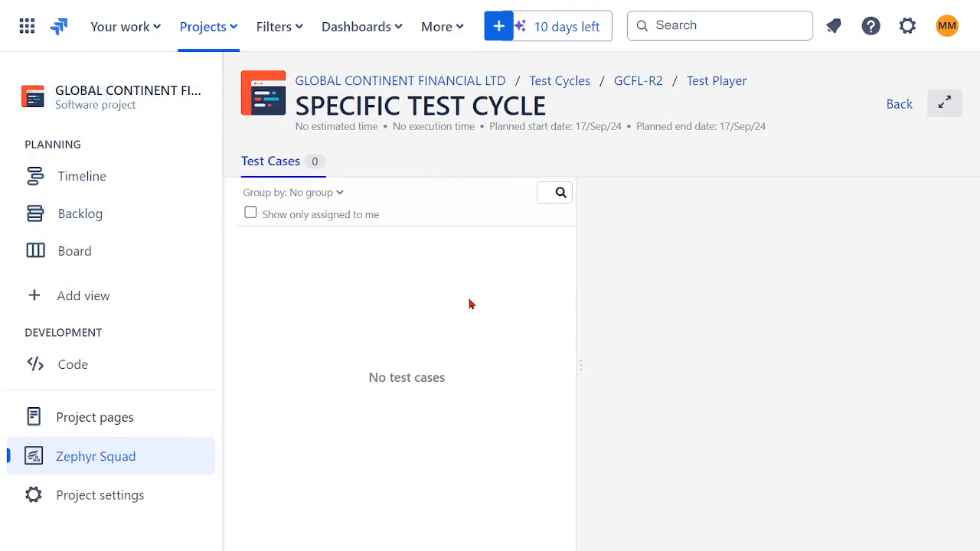
pyautogui.click(96, 459)
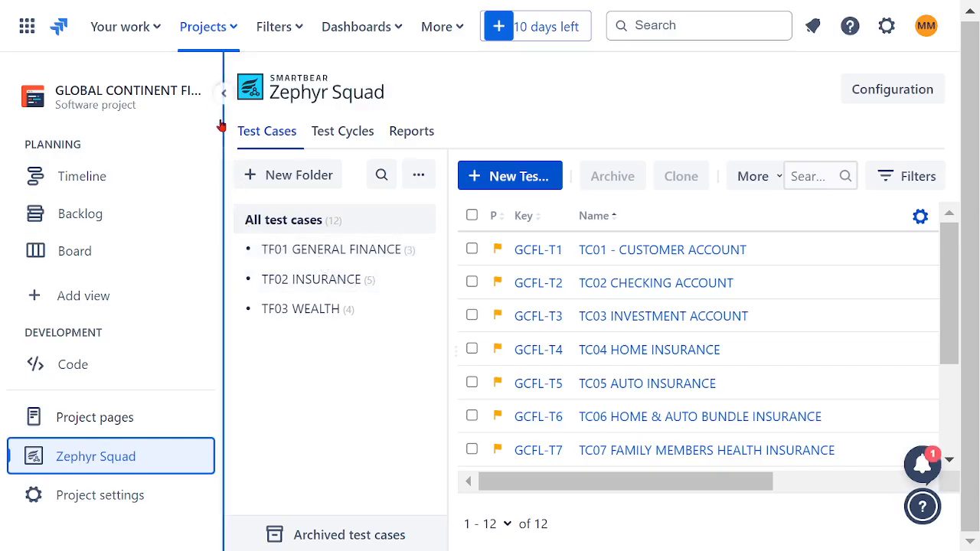
pyautogui.click(221, 90)
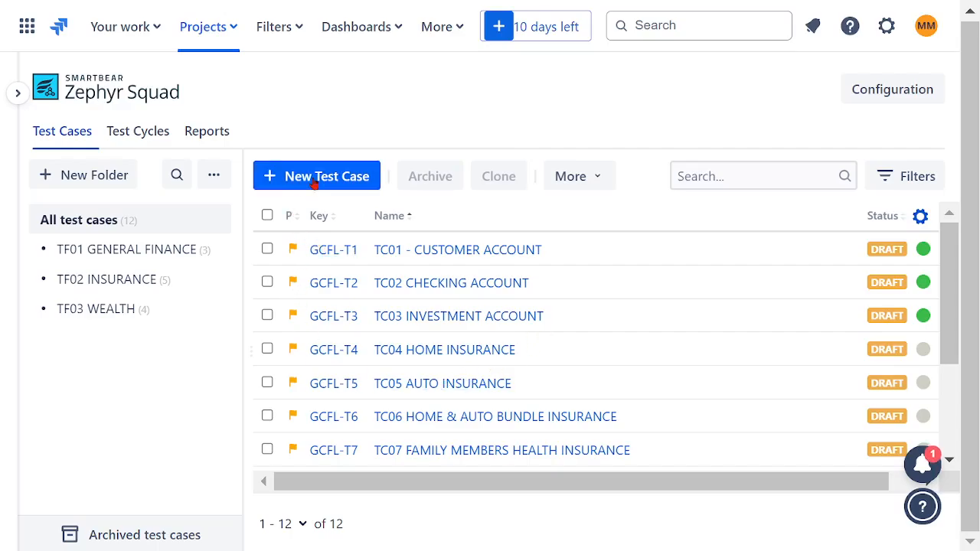
pyautogui.click(102, 280)
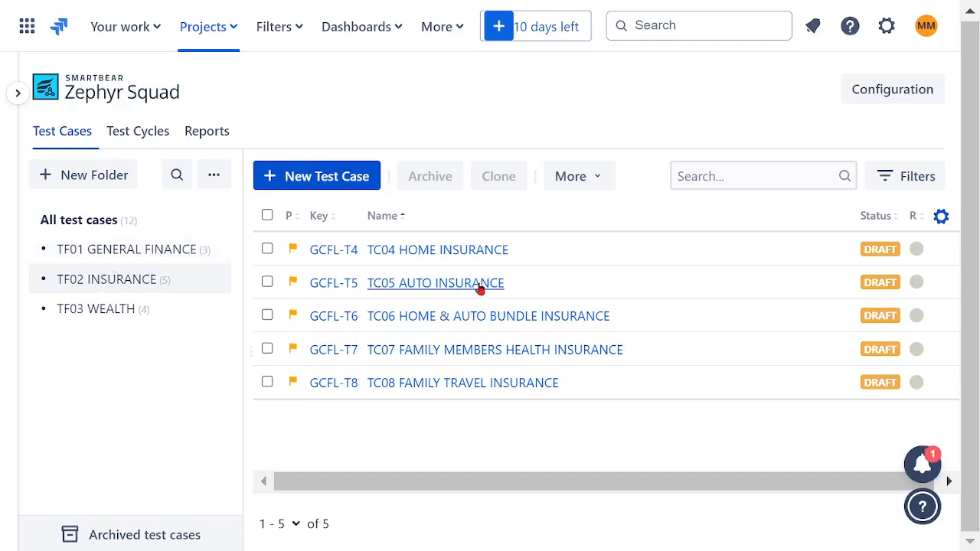
# Check the test player and the details page of SPECIFIC TEST CYCLE, returning to the test cycle list after each.
pyautogui.click(132, 141)
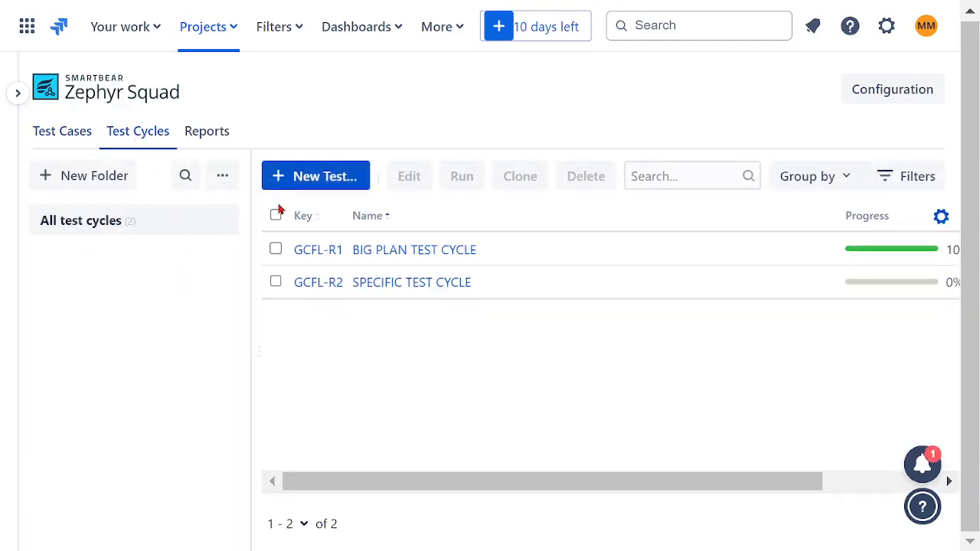
pyautogui.click(325, 286)
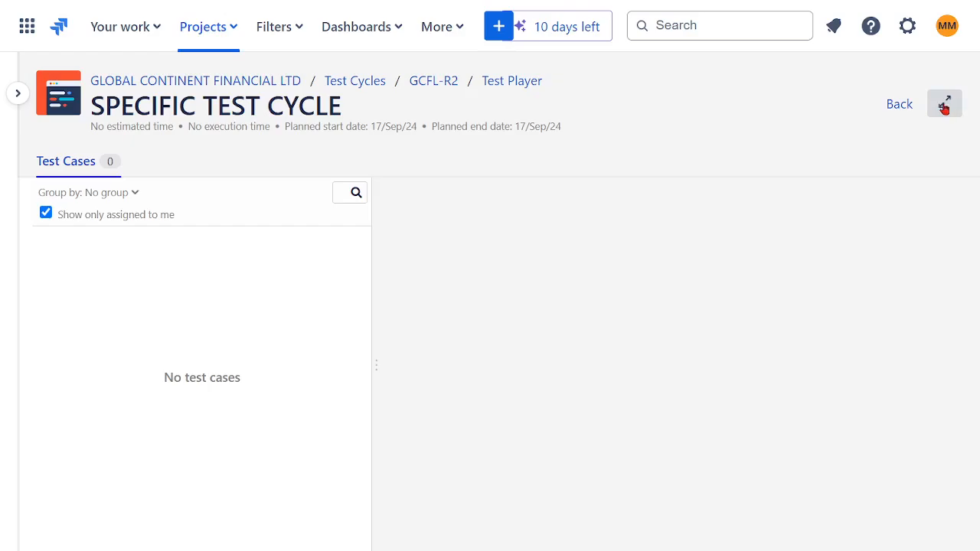
pyautogui.click(899, 107)
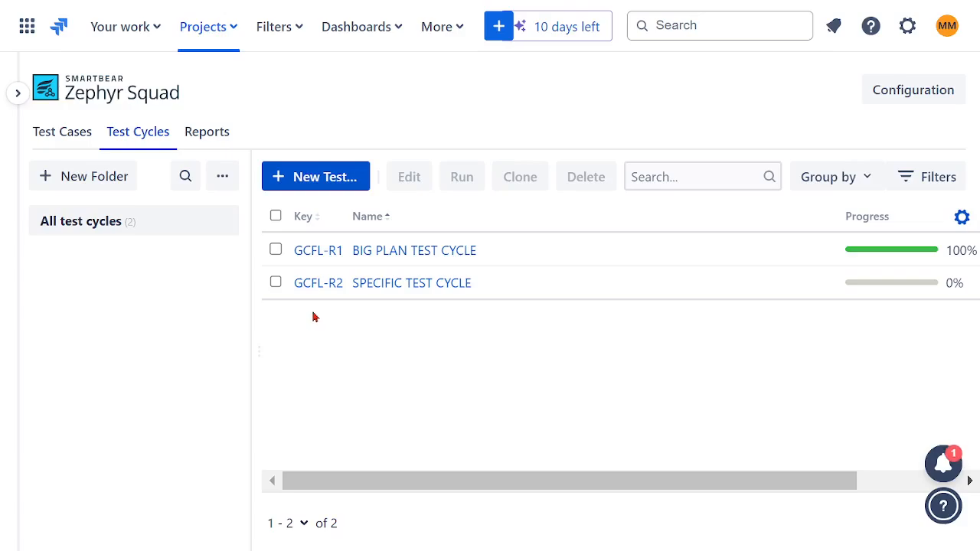
pyautogui.click(367, 282)
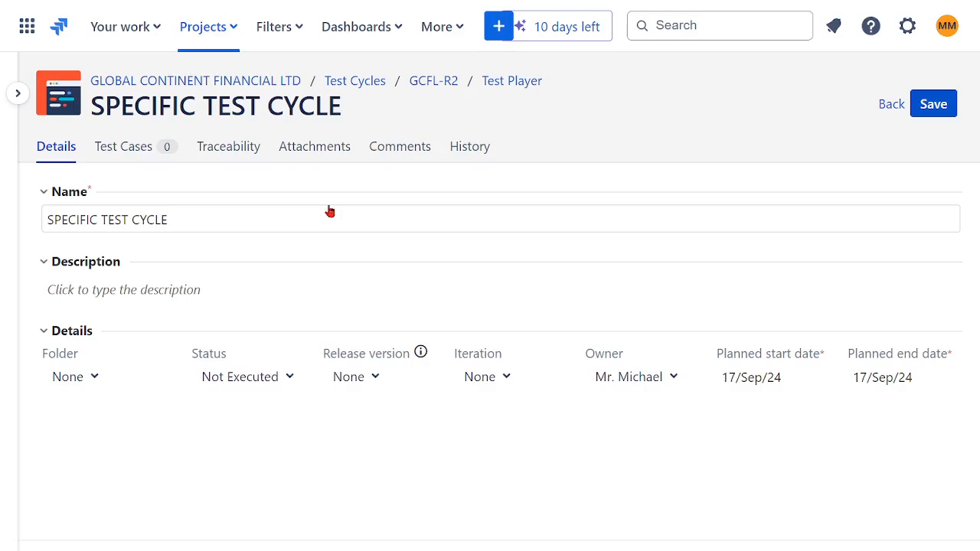
pyautogui.click(889, 105)
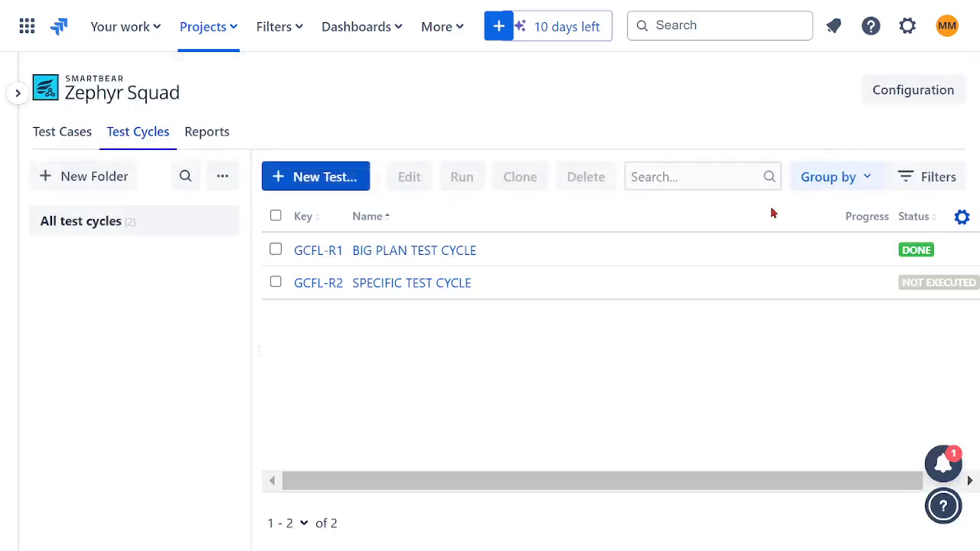
# Edit SPECIFIC TEST CYCLE and add all five existing test cases from the TF02 INSURANCE folder, TC04 through TC08.
pyautogui.click(277, 283)
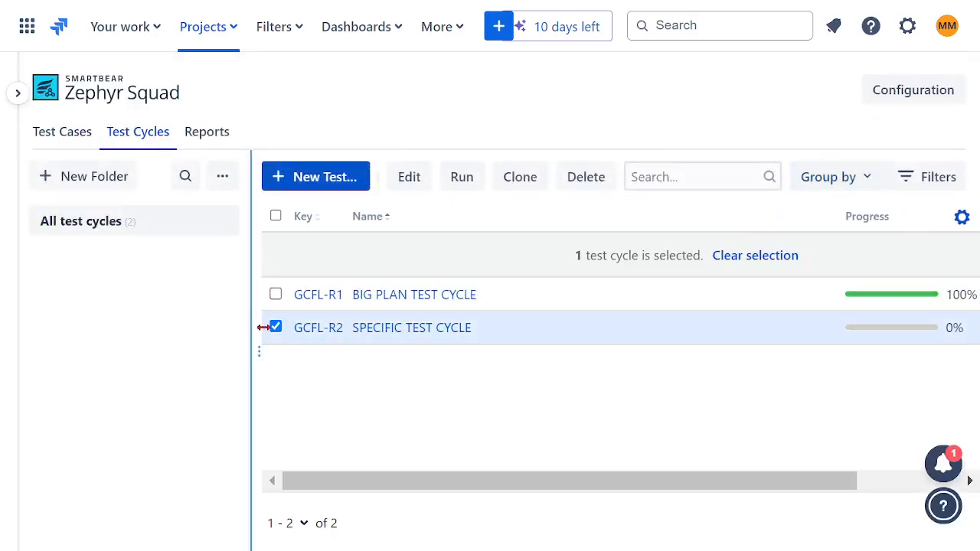
pyautogui.click(410, 177)
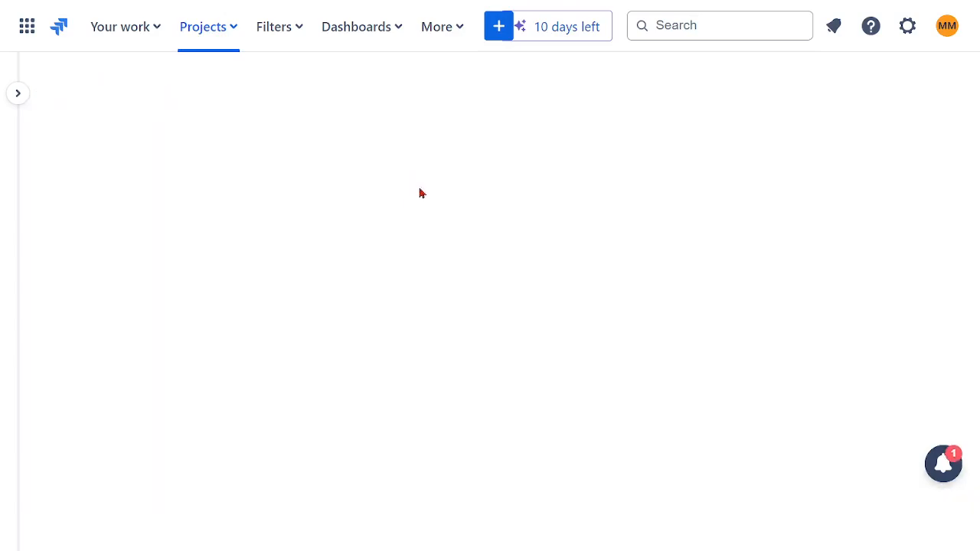
pyautogui.click(134, 152)
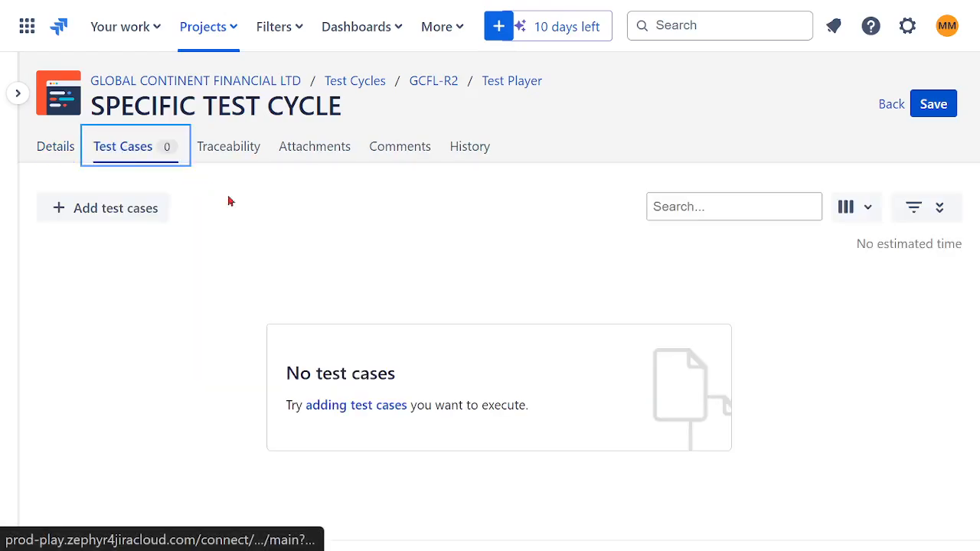
pyautogui.click(121, 217)
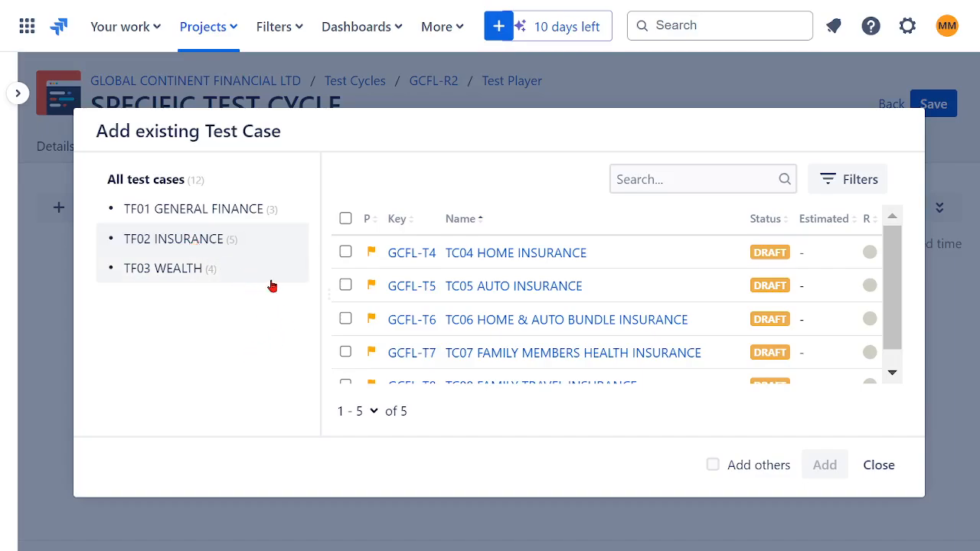
pyautogui.click(345, 218)
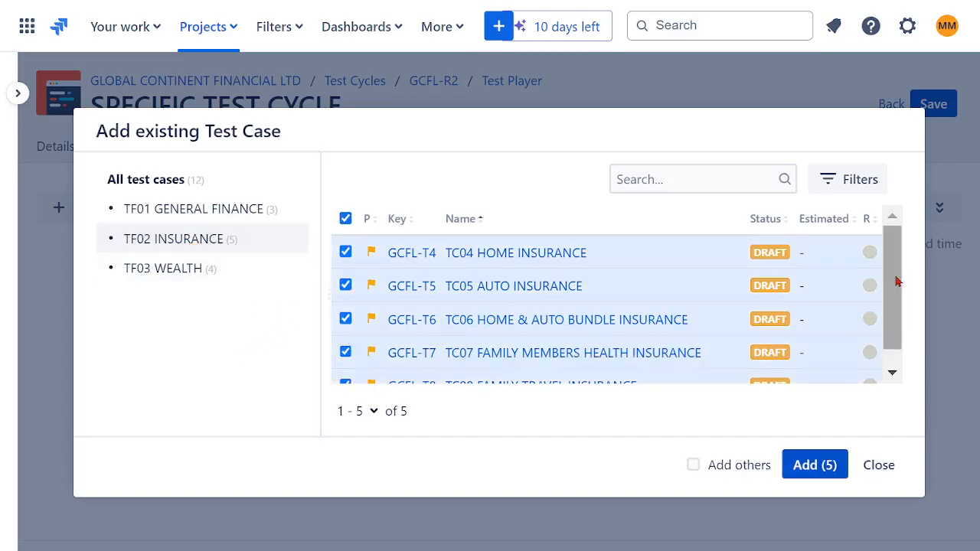
pyautogui.scroll(-1, 897, 291)
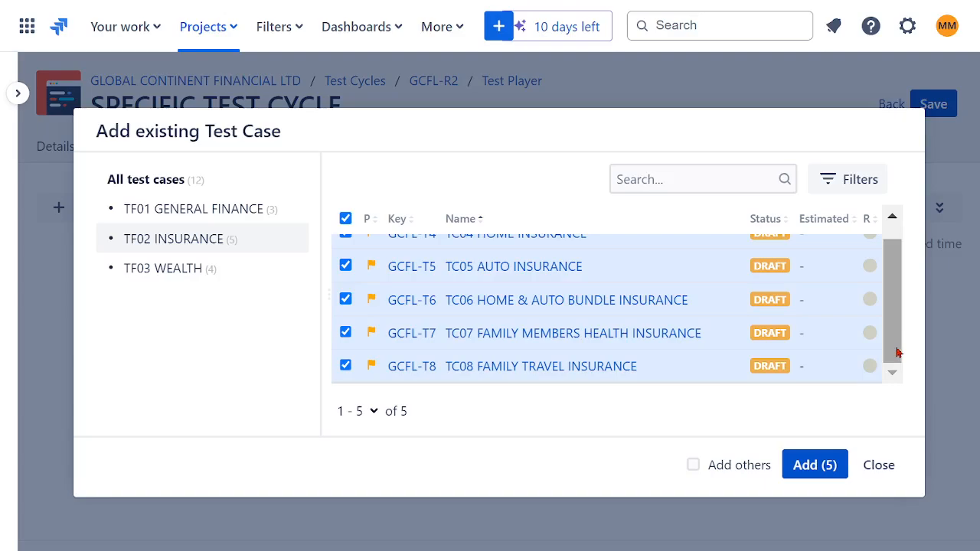
pyautogui.click(803, 469)
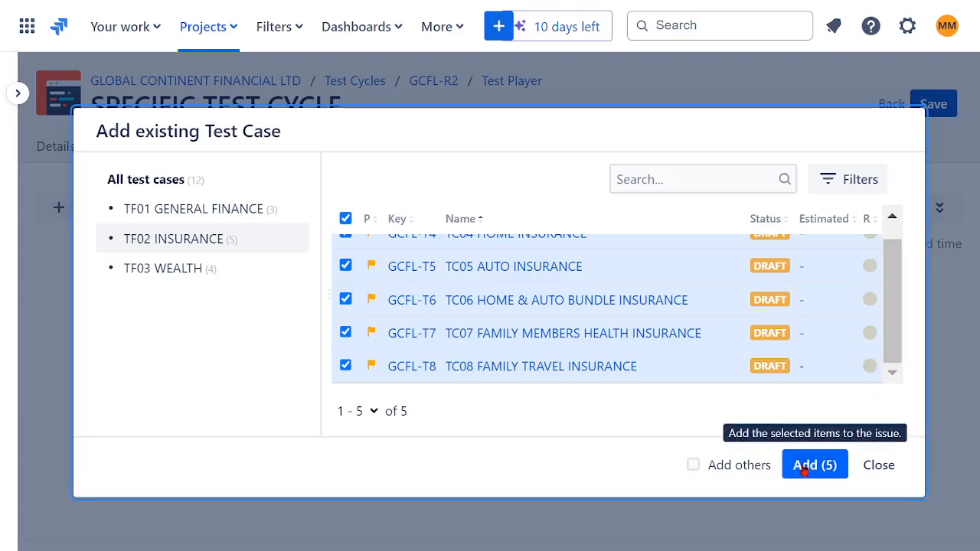
pyautogui.click(803, 468)
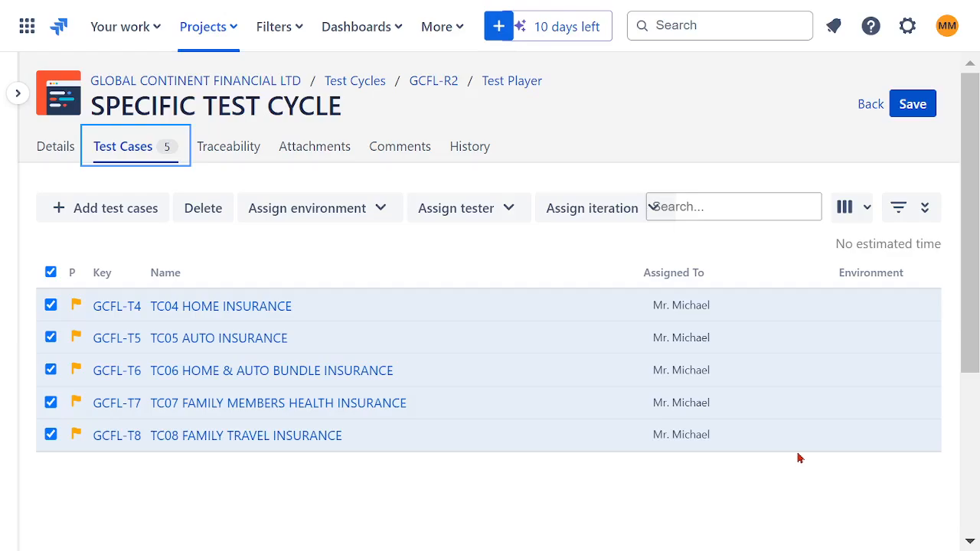
# Clear the selection of all listed test cases and save SPECIFIC TEST CYCLE.
pyautogui.moveTo(793, 448)
pyautogui.click(51, 274)
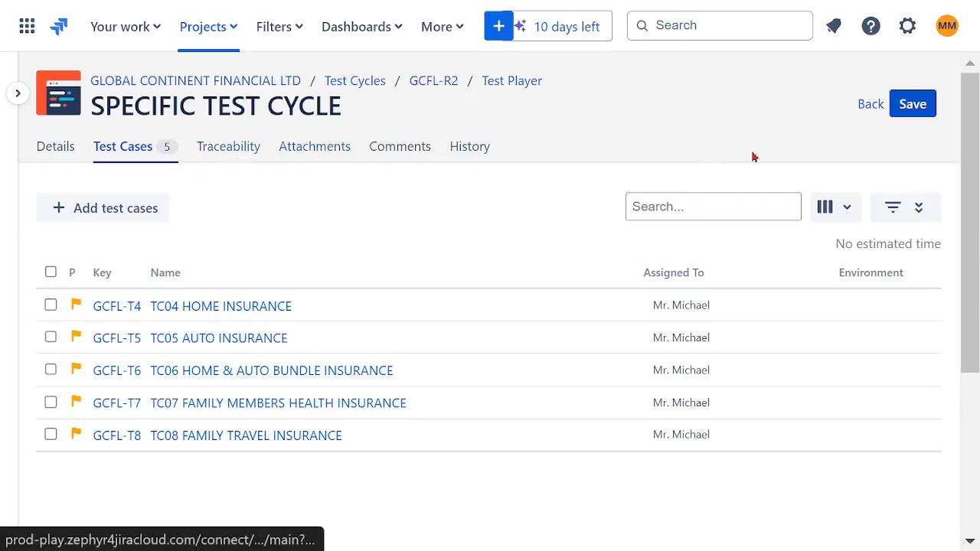
pyautogui.click(910, 106)
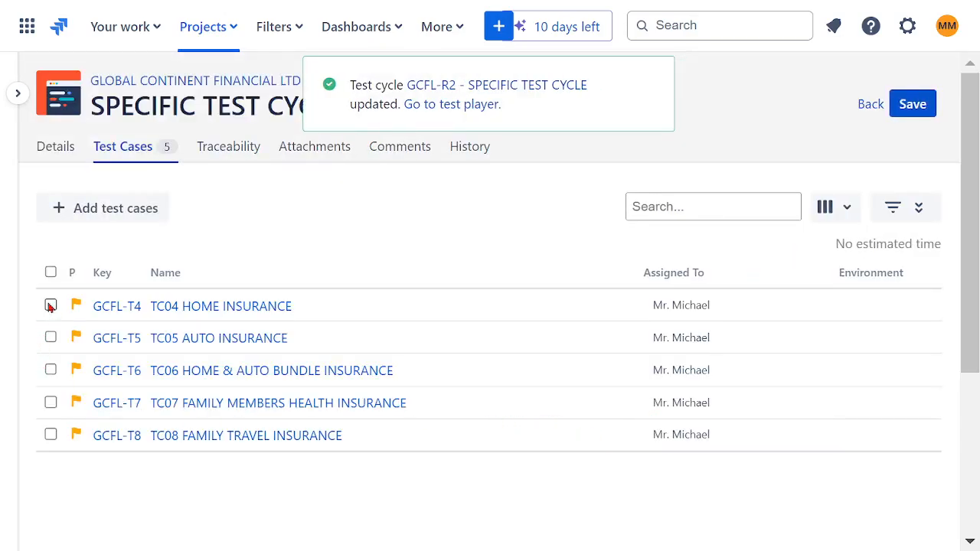
# Select TC04 HOME INSURANCE in the cycle, look over the available column options, and open the test case's details.
pyautogui.click(51, 305)
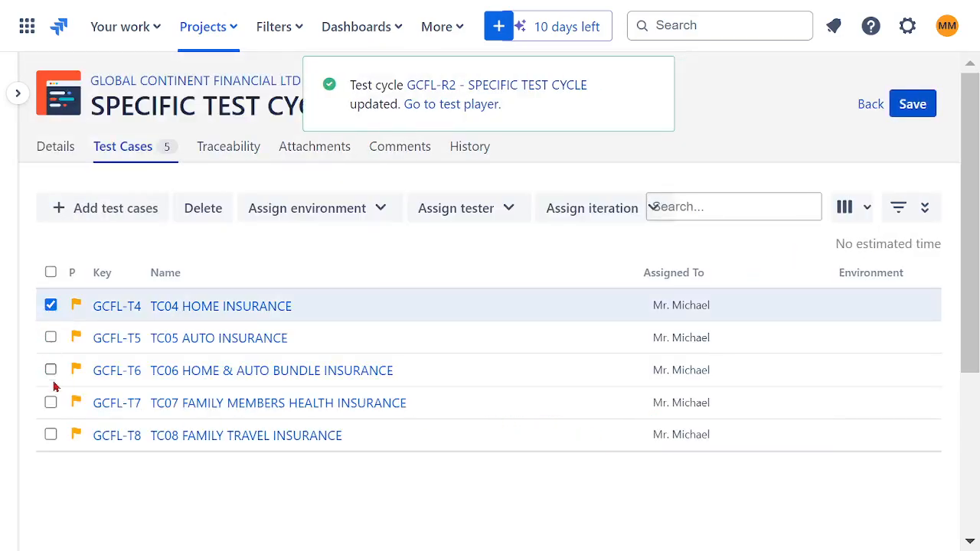
pyautogui.click(867, 211)
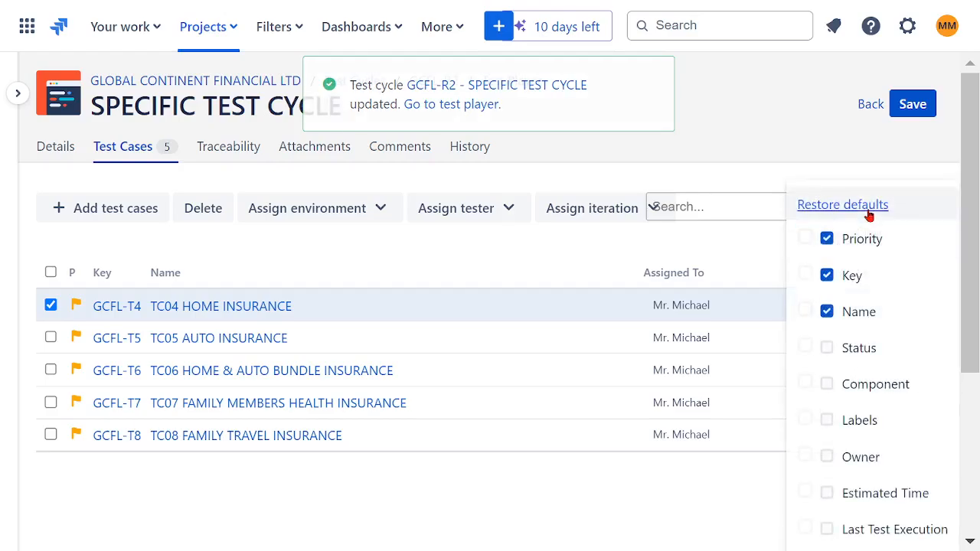
pyautogui.click(793, 139)
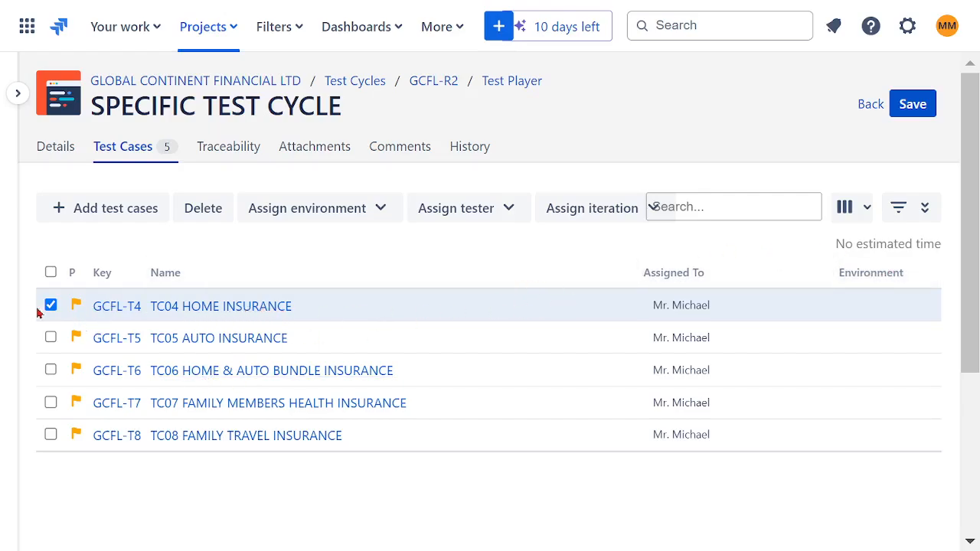
pyautogui.click(120, 307)
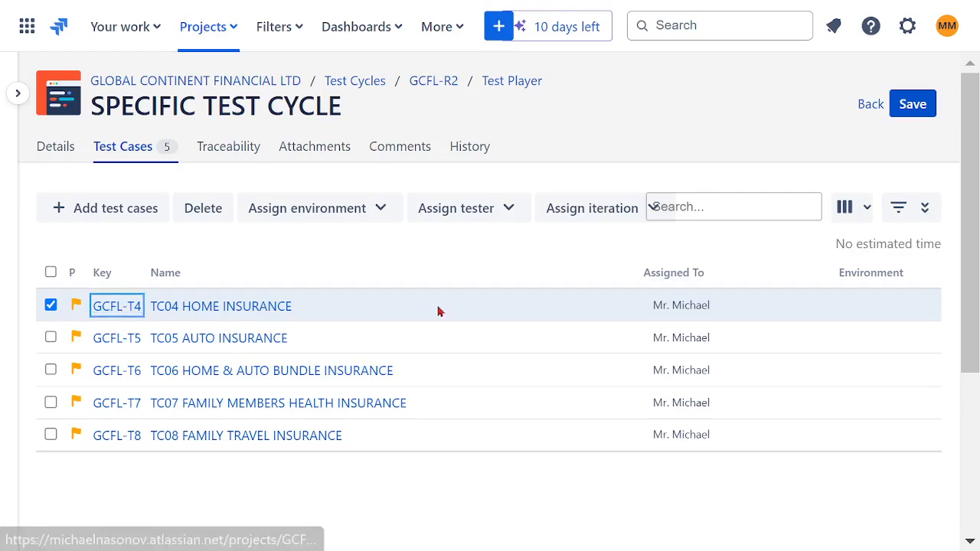
pyautogui.scroll(-2, 614, 320)
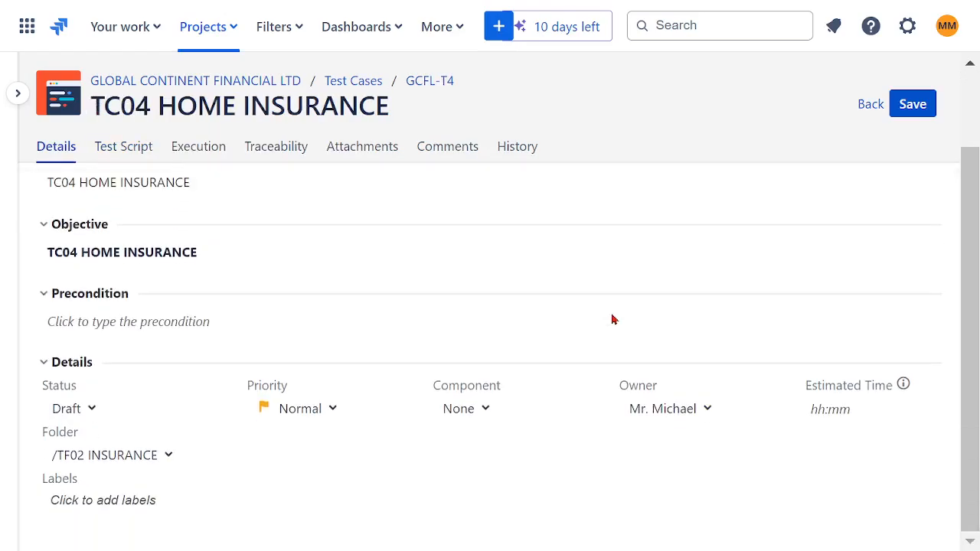
# Return to SPECIFIC TEST CYCLE, save it, and set TC04 HOME INSURANCE to In Progress in the test player.
pyautogui.click(871, 109)
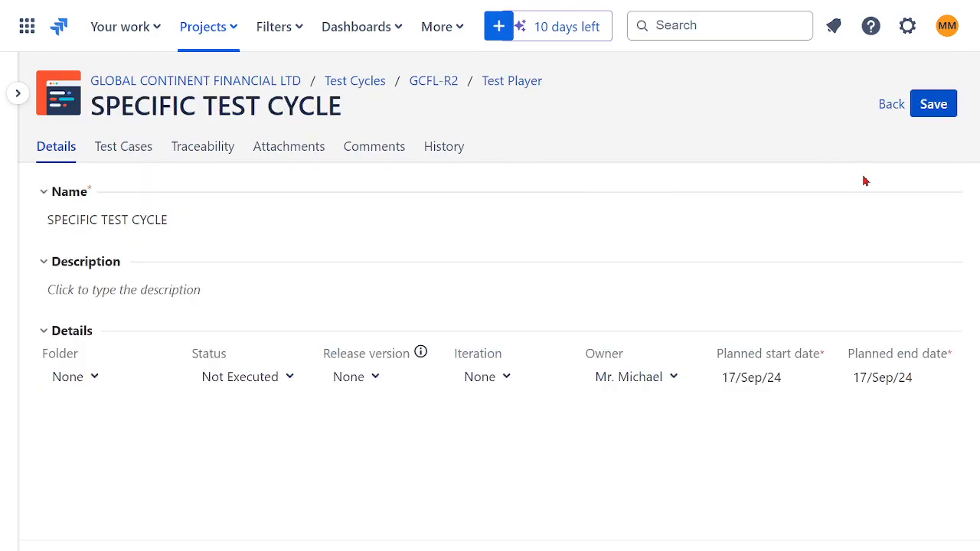
pyautogui.click(930, 108)
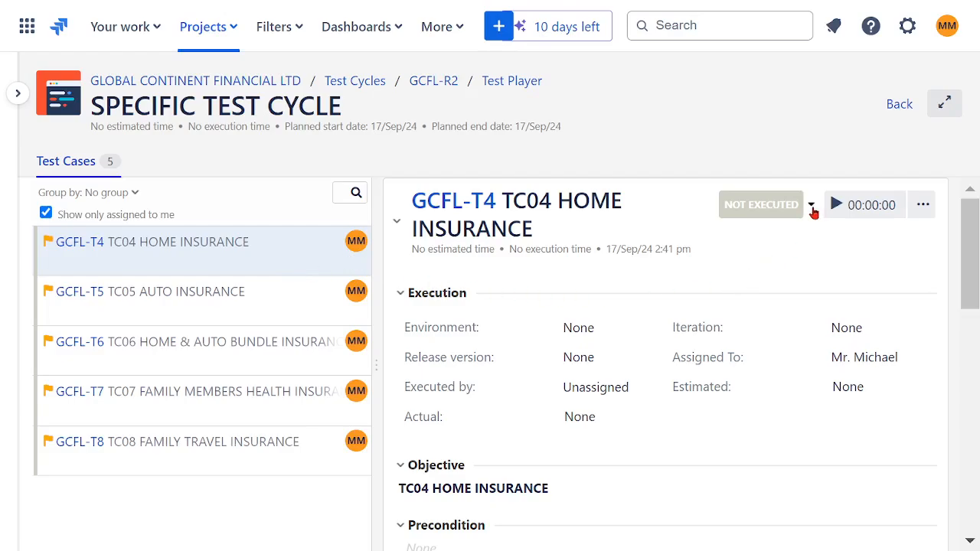
pyautogui.click(810, 207)
pyautogui.click(760, 274)
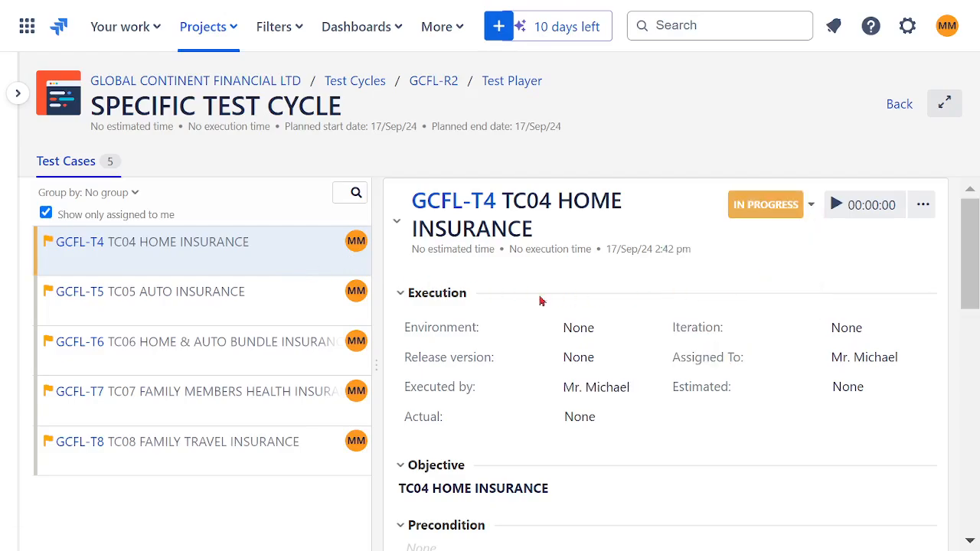
# Set the execution status of TC05 AUTO INSURANCE and TC06 HOME & AUTO BUNDLE INSURANCE to In Progress.
pyautogui.click(258, 302)
pyautogui.click(812, 211)
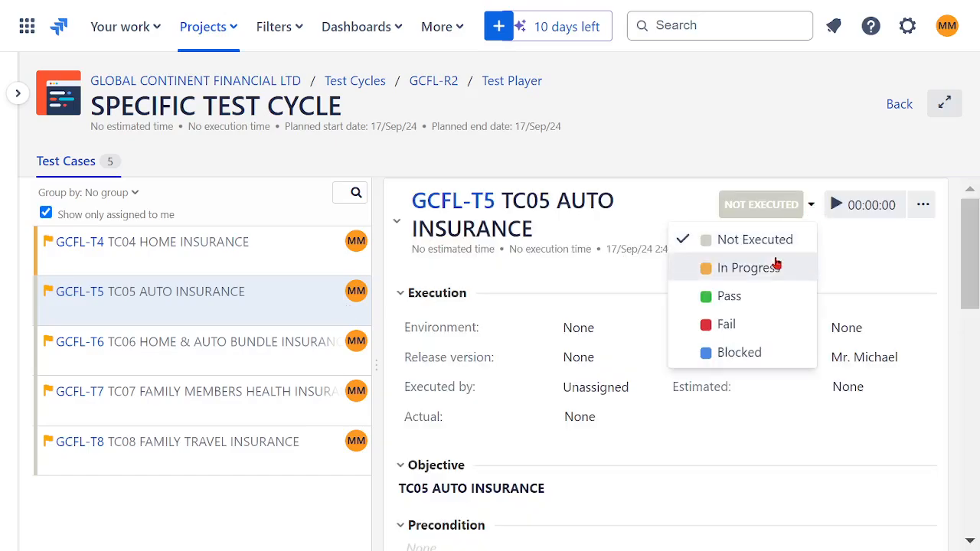
pyautogui.click(746, 265)
pyautogui.moveTo(253, 356); pyautogui.dragTo(623, 286)
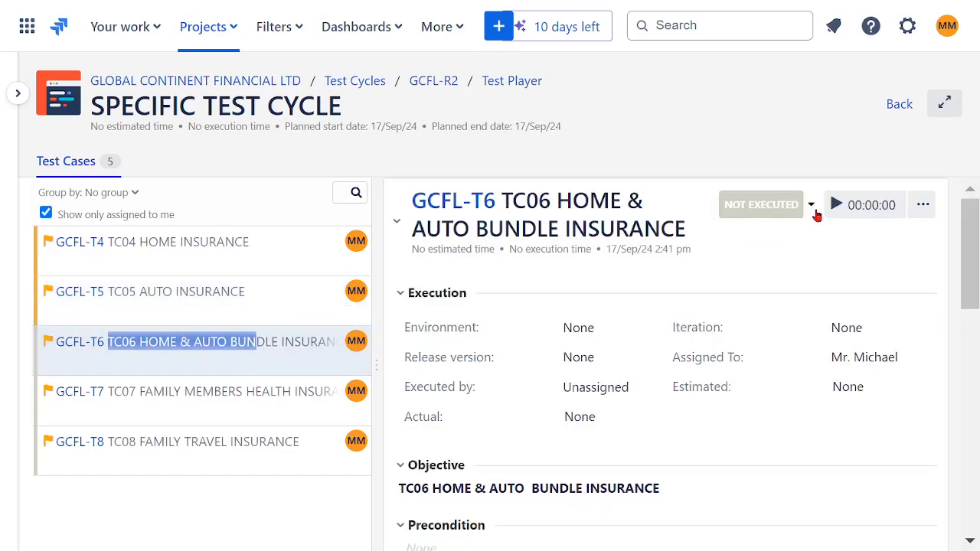
pyautogui.click(810, 206)
pyautogui.click(748, 269)
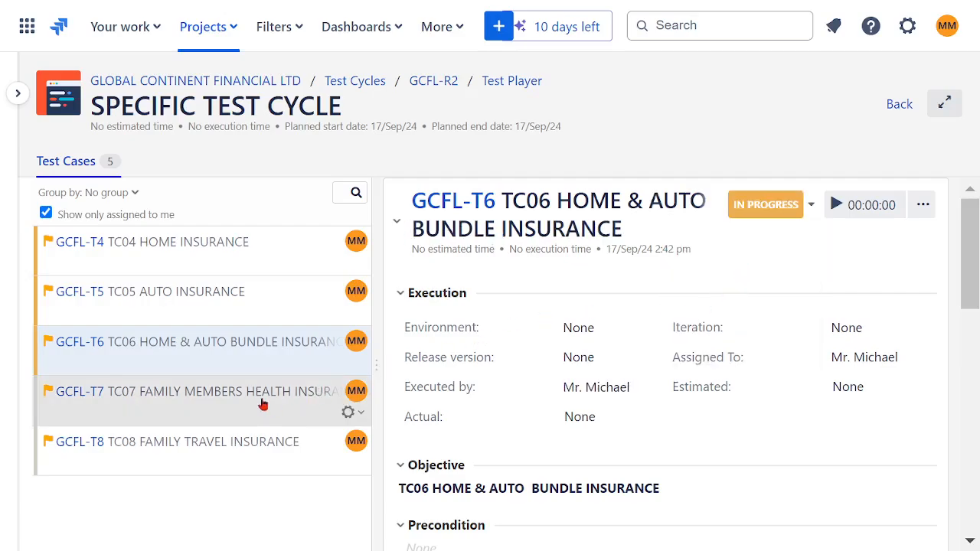
# Set the execution status of TC07 FAMILY MEMBERS HEALTH INSURANCE and TC08 FAMILY TRAVEL INSURANCE to In Progress.
pyautogui.click(263, 403)
pyautogui.click(811, 207)
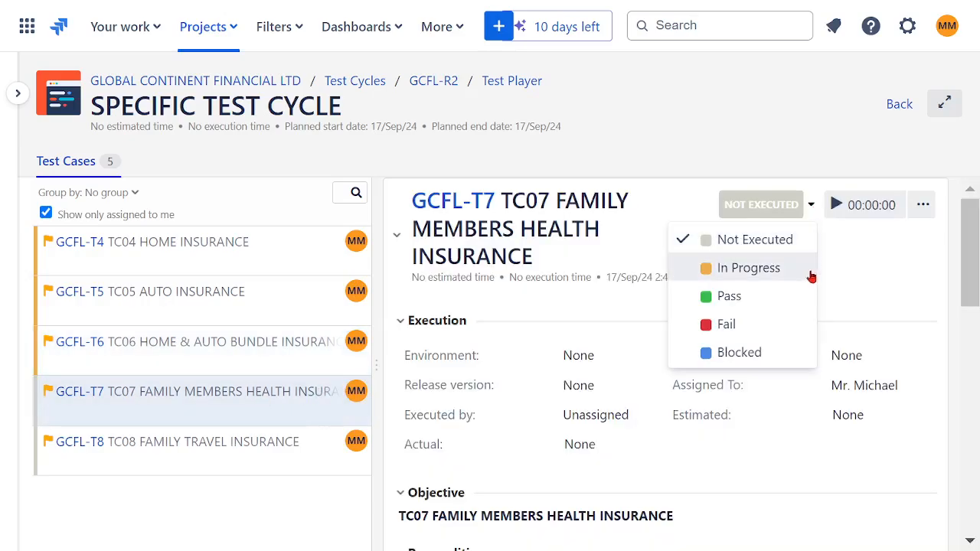
pyautogui.click(746, 268)
pyautogui.click(301, 456)
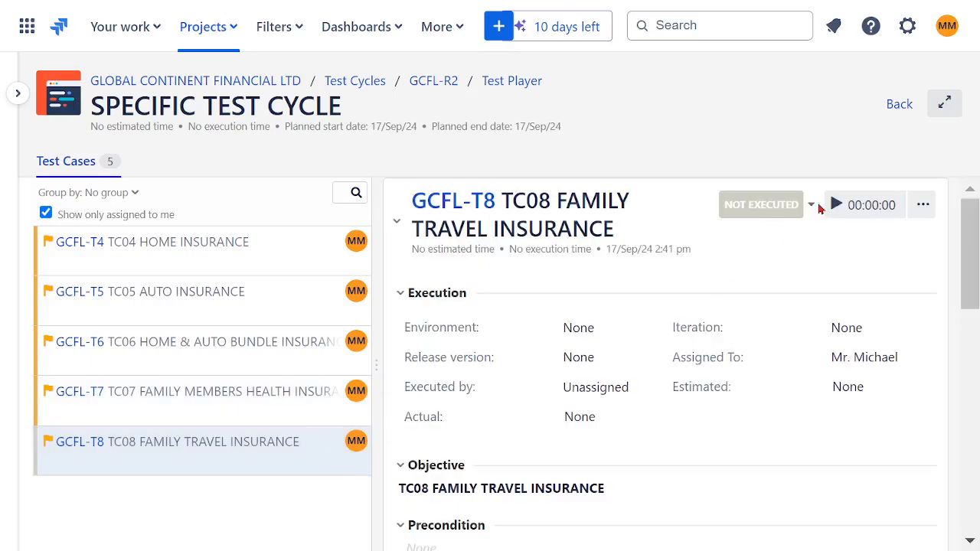
pyautogui.click(811, 206)
pyautogui.click(758, 269)
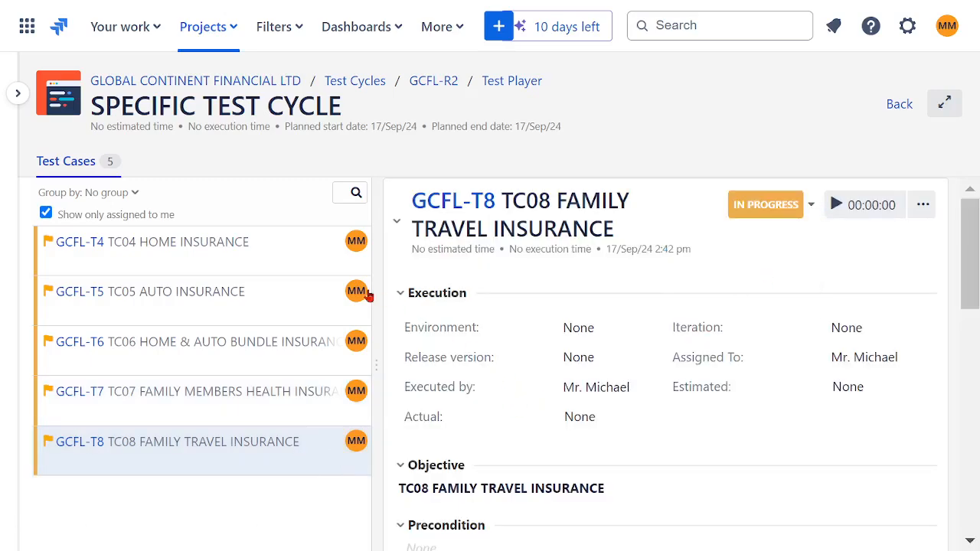
# Mark TC04 HOME INSURANCE as Pass and look over the status options for TC05 AUTO INSURANCE.
pyautogui.click(175, 244)
pyautogui.click(811, 209)
pyautogui.click(754, 297)
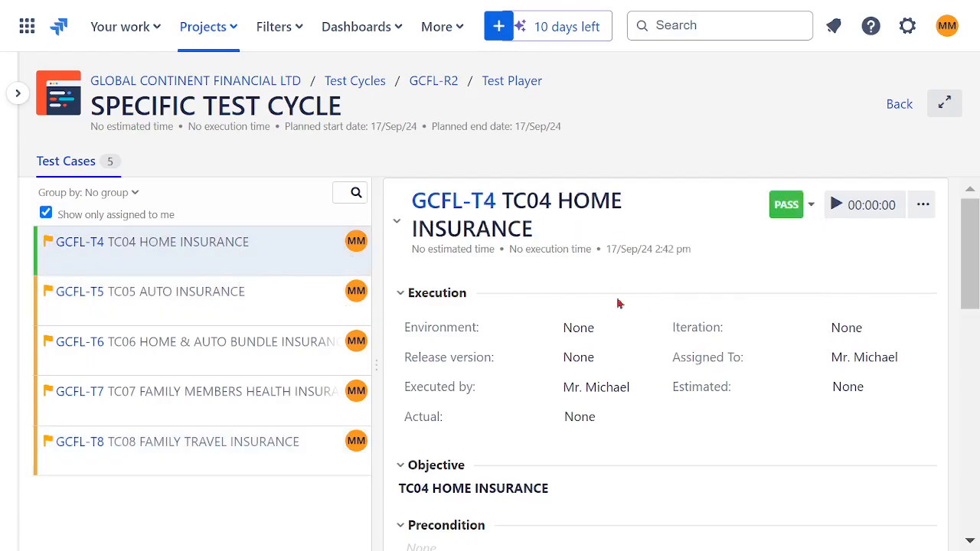
pyautogui.click(253, 299)
pyautogui.click(810, 208)
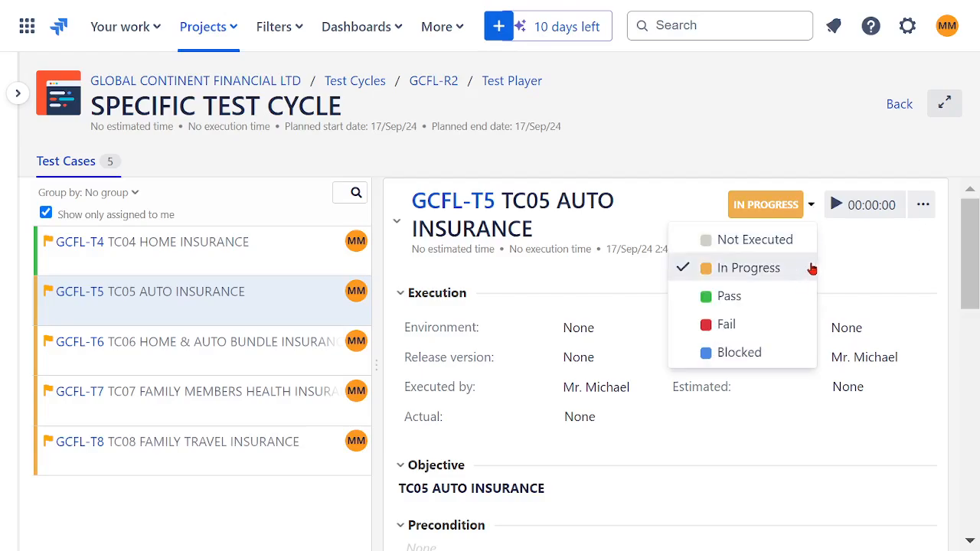
# Mark TC06 HOME & AUTO BUNDLE INSURANCE as Fail and TC07 FAMILY MEMBERS HEALTH INSURANCE as Blocked.
pyautogui.click(242, 346)
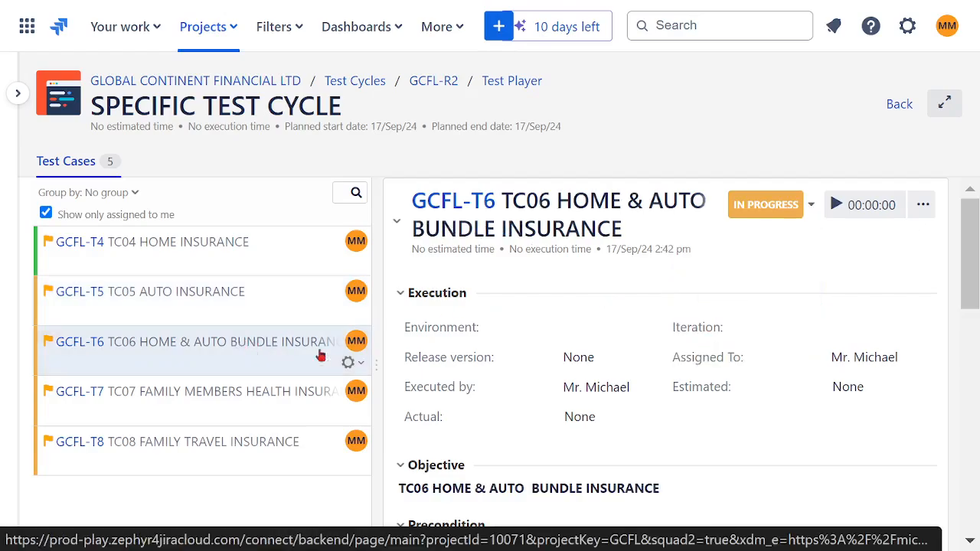
pyautogui.click(810, 208)
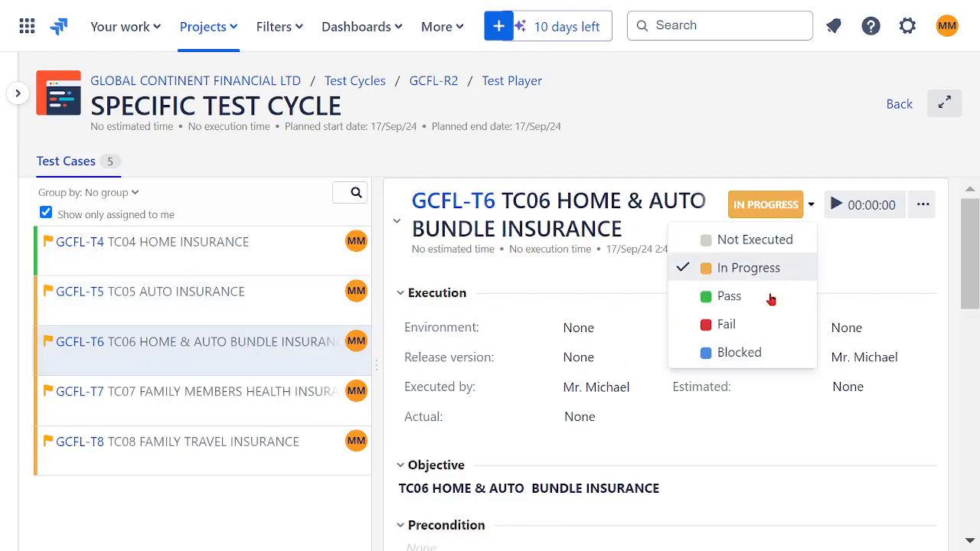
pyautogui.click(733, 329)
pyautogui.click(271, 404)
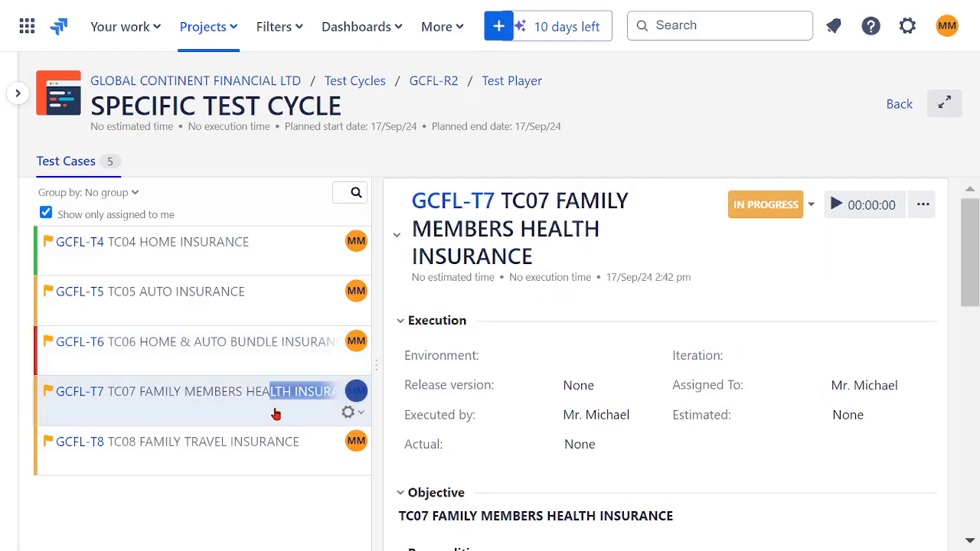
pyautogui.click(811, 208)
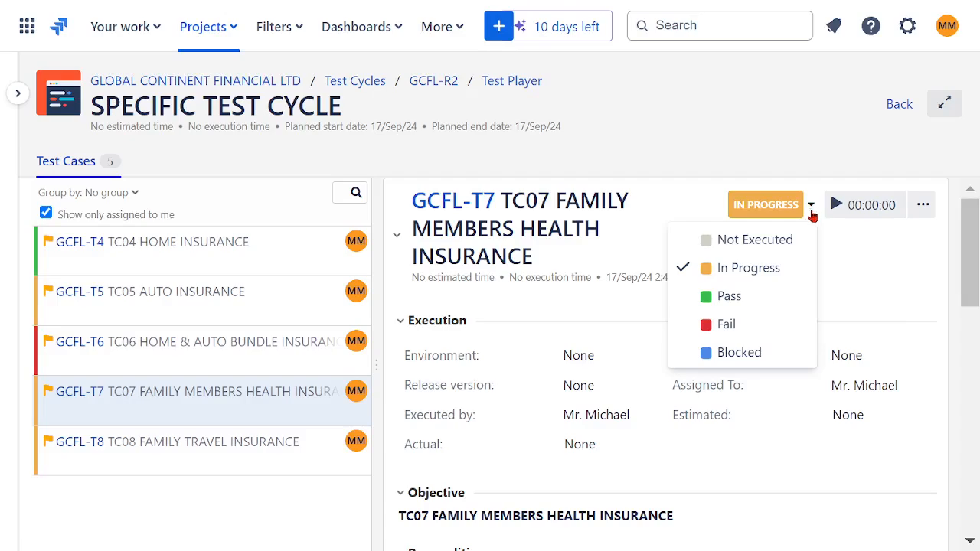
pyautogui.click(730, 354)
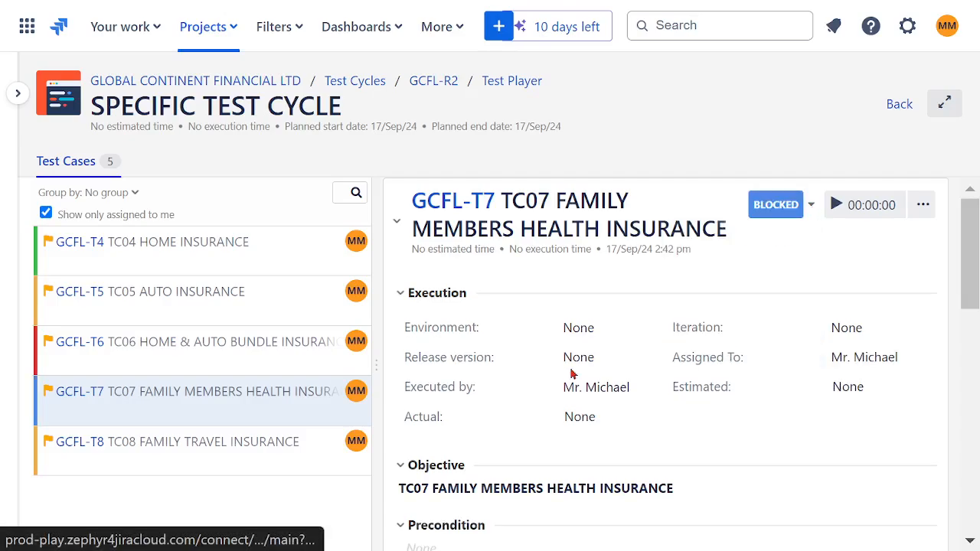
# Reset the execution status of TC08 FAMILY TRAVEL INSURANCE to Not Executed.
pyautogui.click(295, 452)
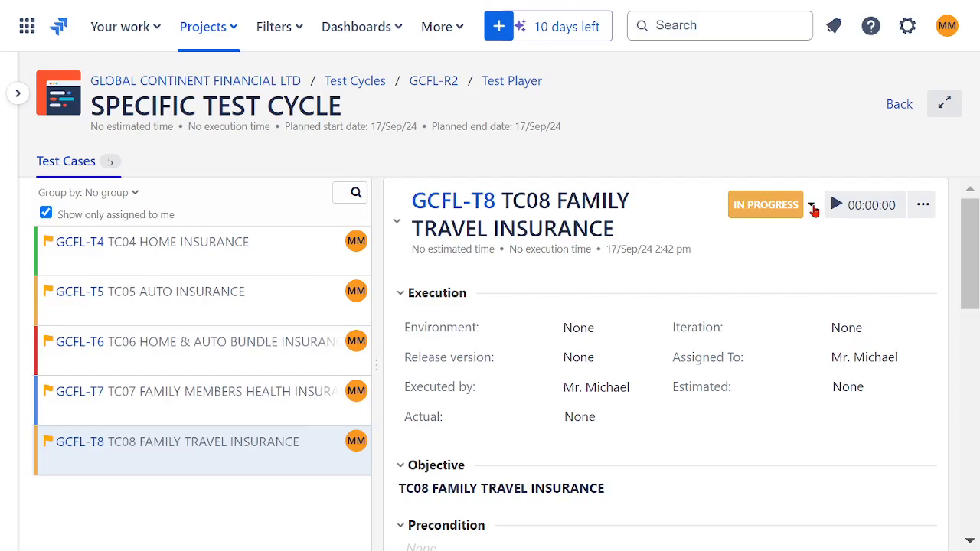
pyautogui.click(811, 208)
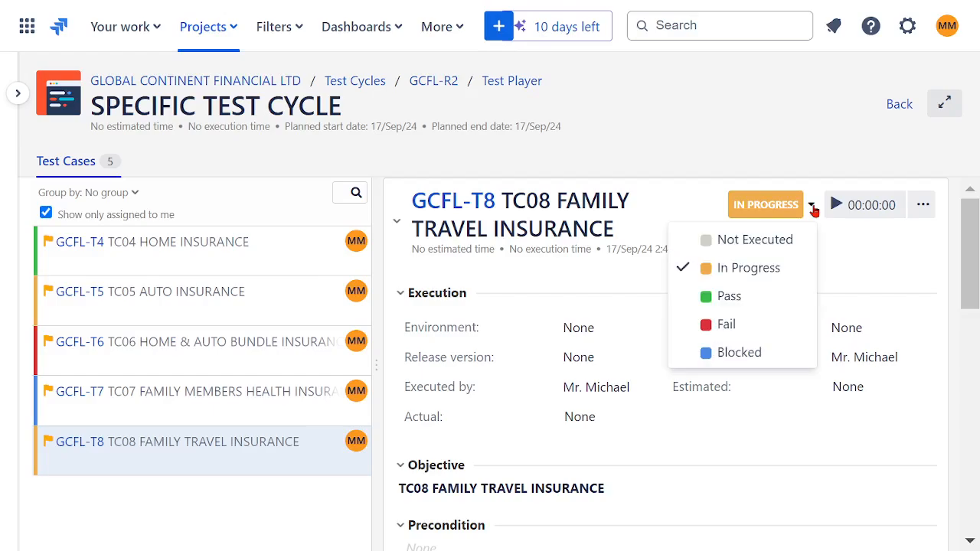
pyautogui.click(760, 243)
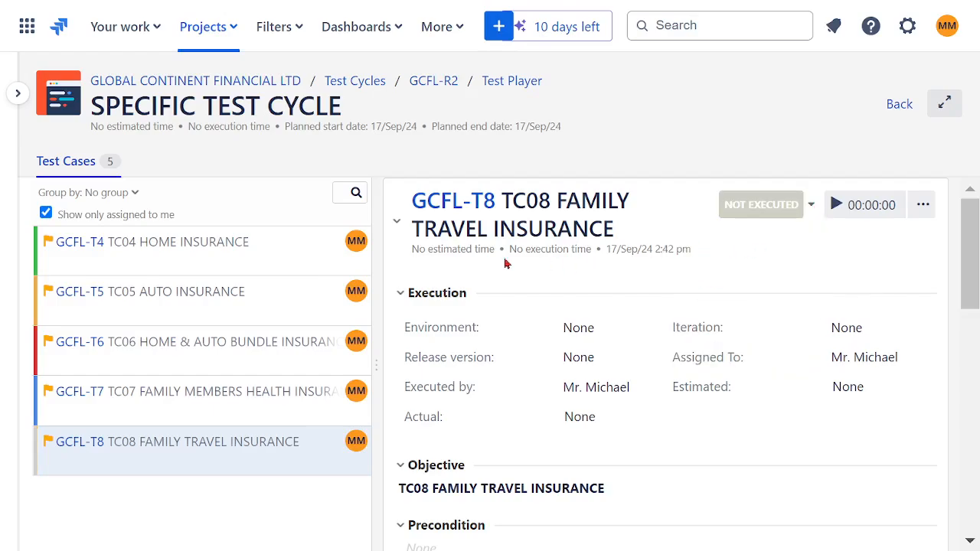
# Go over the TC04, TC05 and TC06 executions and mark TC05 AUTO INSURANCE as Pass.
pyautogui.click(252, 258)
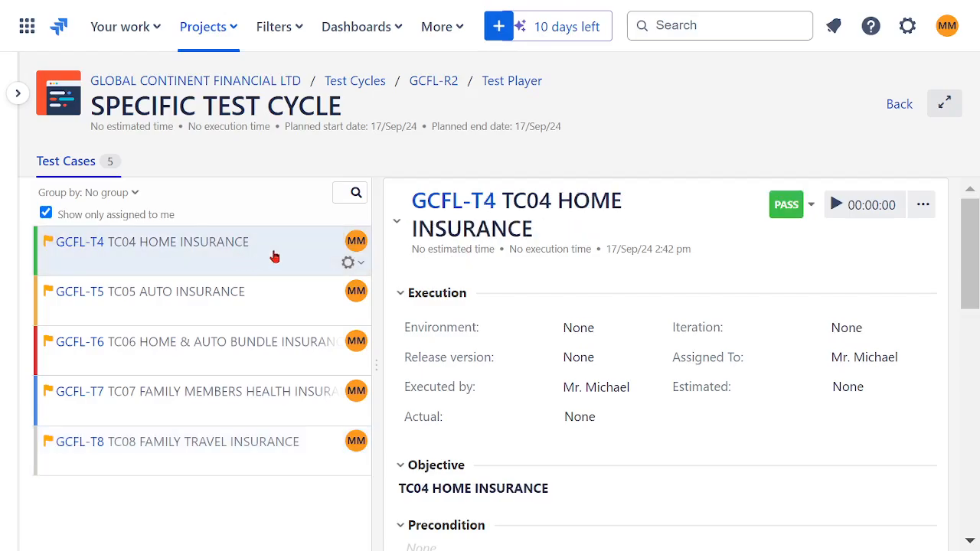
pyautogui.click(230, 313)
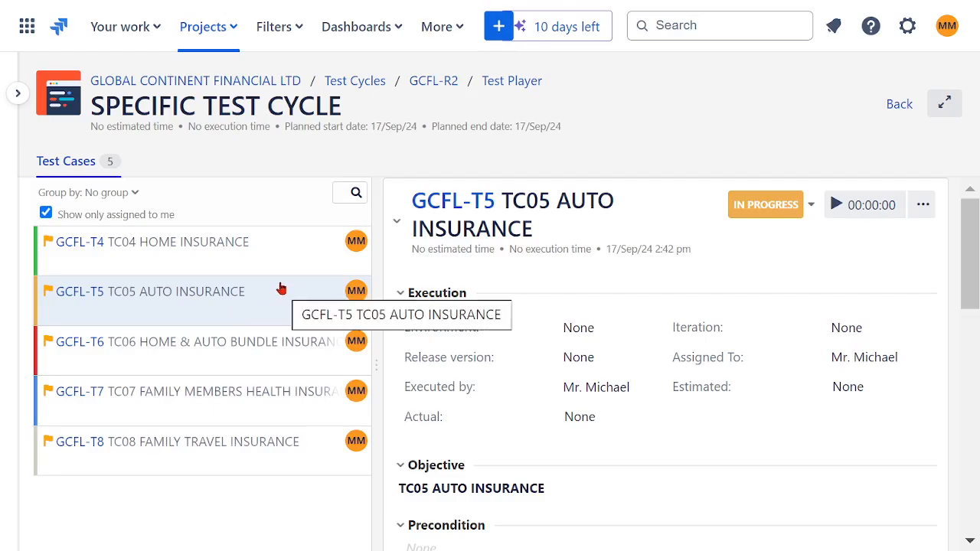
pyautogui.click(232, 350)
pyautogui.click(240, 294)
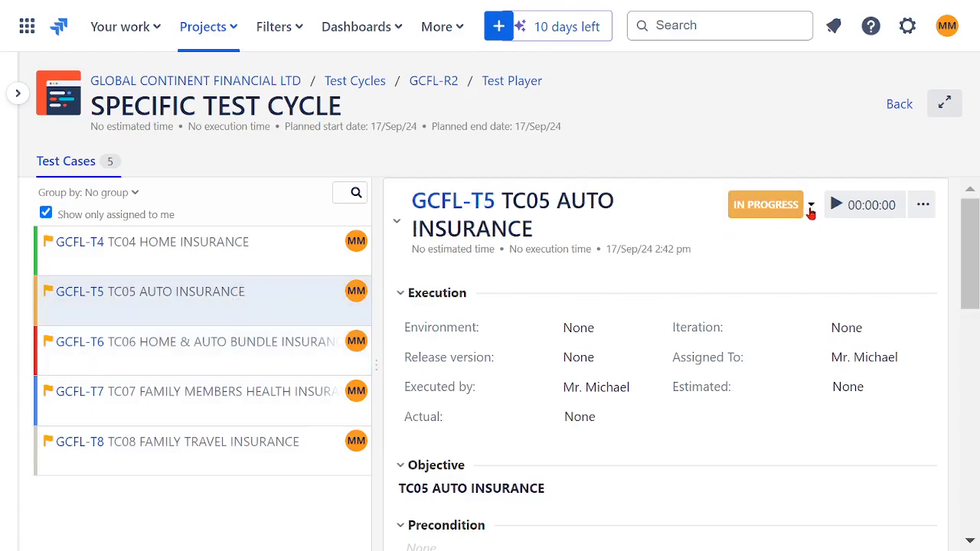
pyautogui.click(810, 207)
pyautogui.click(752, 295)
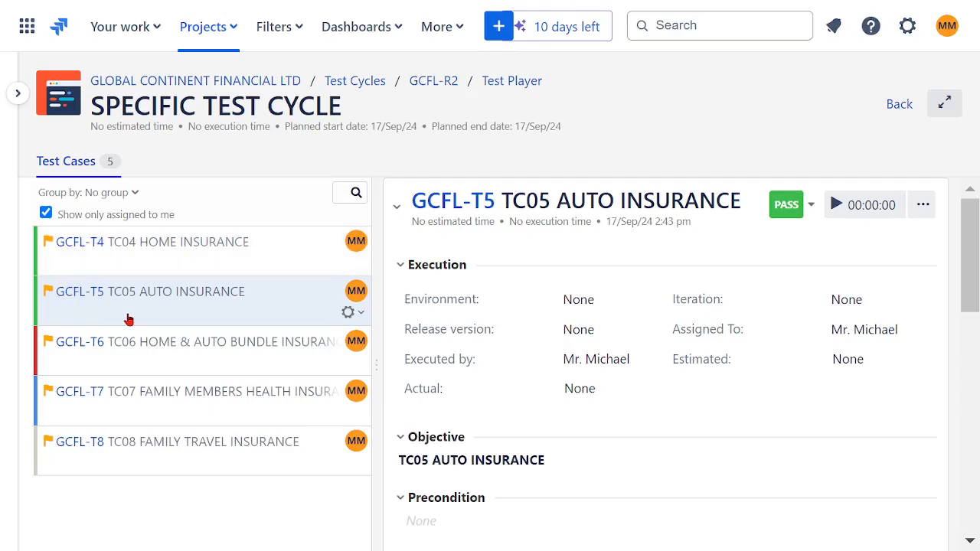
# Move TC06 HOME & AUTO BUNDLE INSURANCE back to In Progress and mark it as Pass.
pyautogui.click(183, 243)
pyautogui.click(184, 299)
pyautogui.click(217, 360)
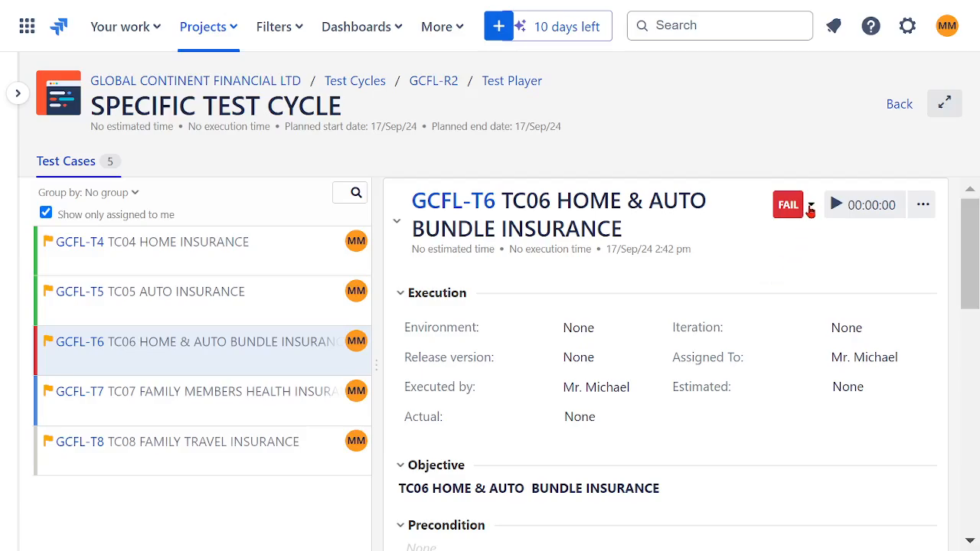
pyautogui.click(810, 208)
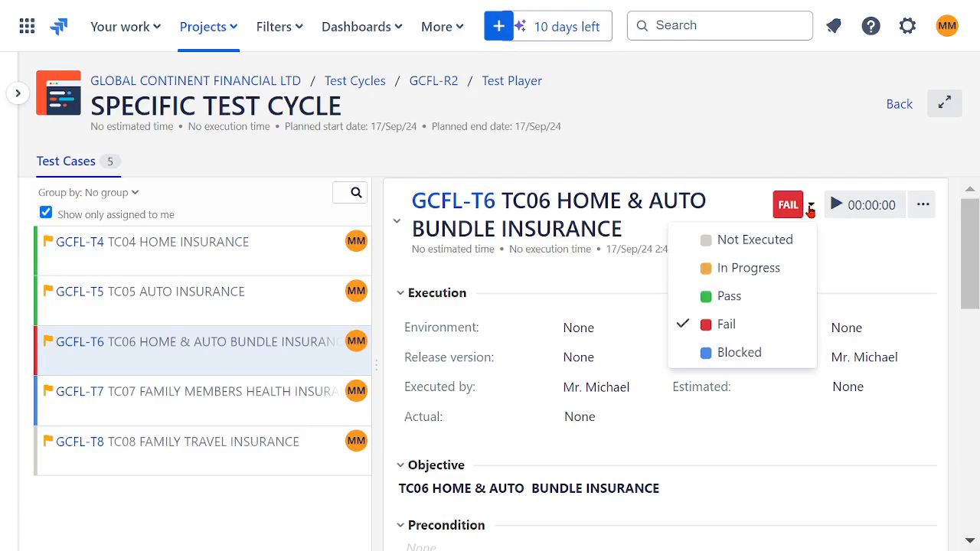
pyautogui.click(762, 270)
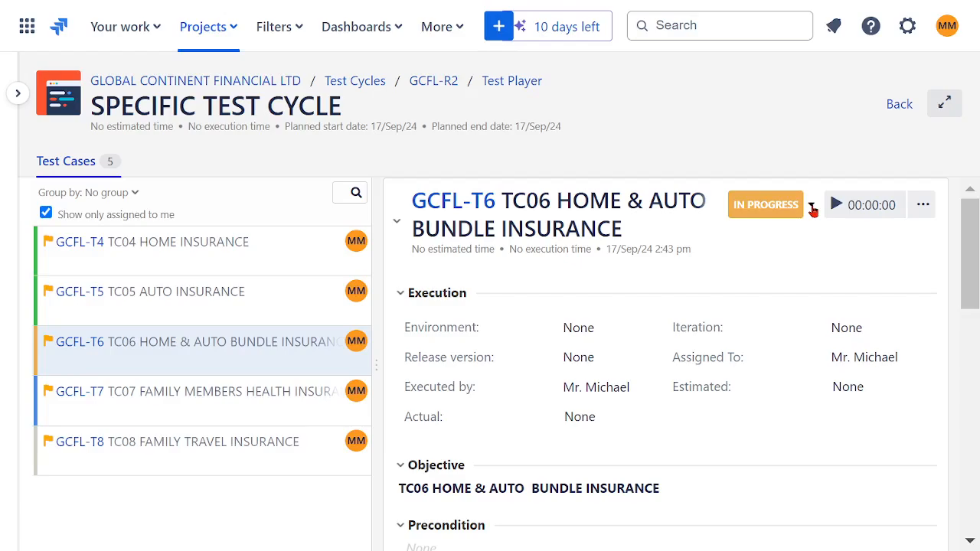
pyautogui.click(810, 207)
pyautogui.click(760, 296)
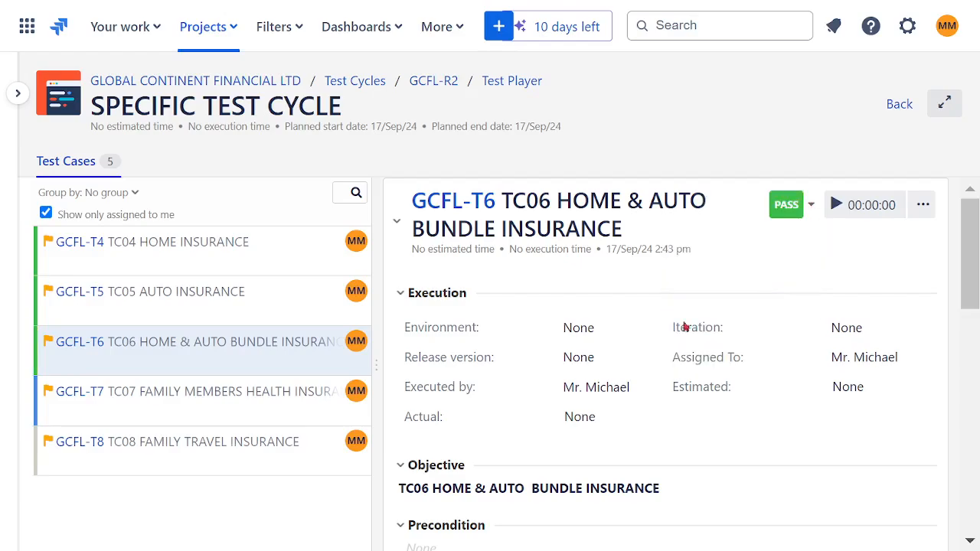
# Take TC07 FAMILY MEMBERS HEALTH INSURANCE through Not Executed and In Progress, and mark it as Pass.
pyautogui.click(232, 397)
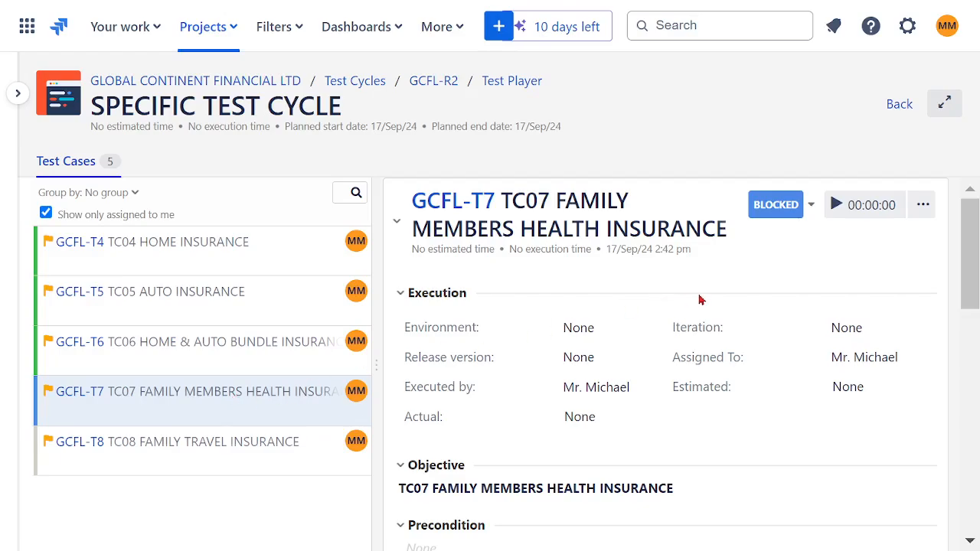
pyautogui.click(810, 207)
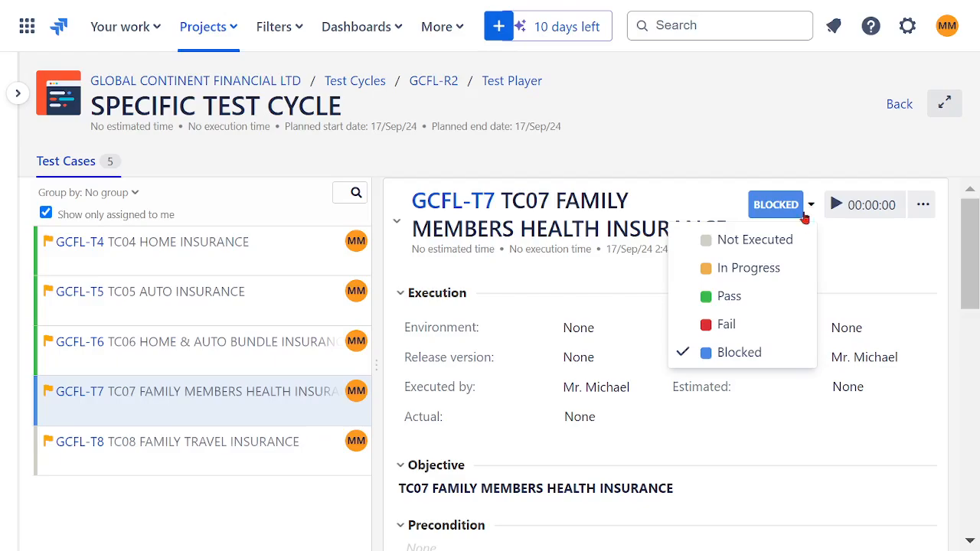
pyautogui.click(756, 242)
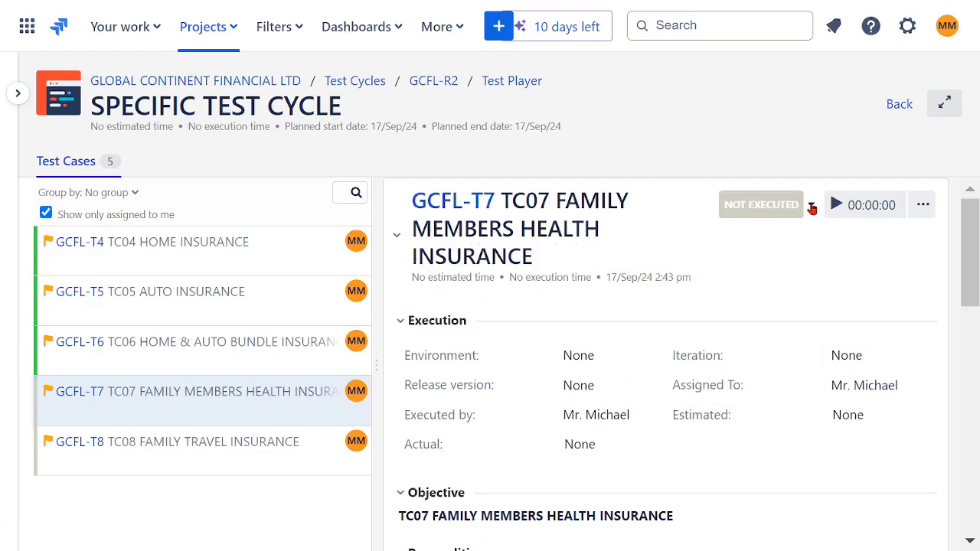
pyautogui.click(811, 206)
pyautogui.click(761, 266)
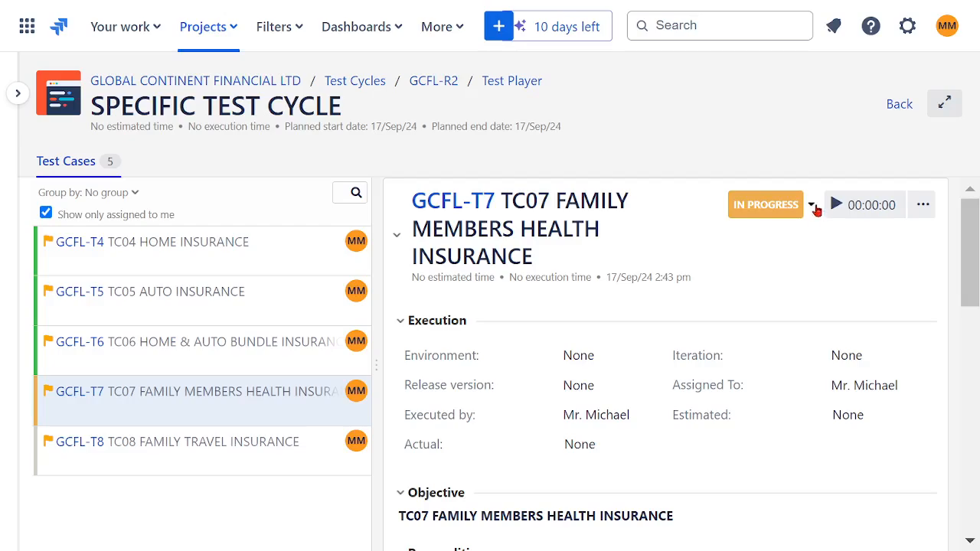
pyautogui.click(813, 206)
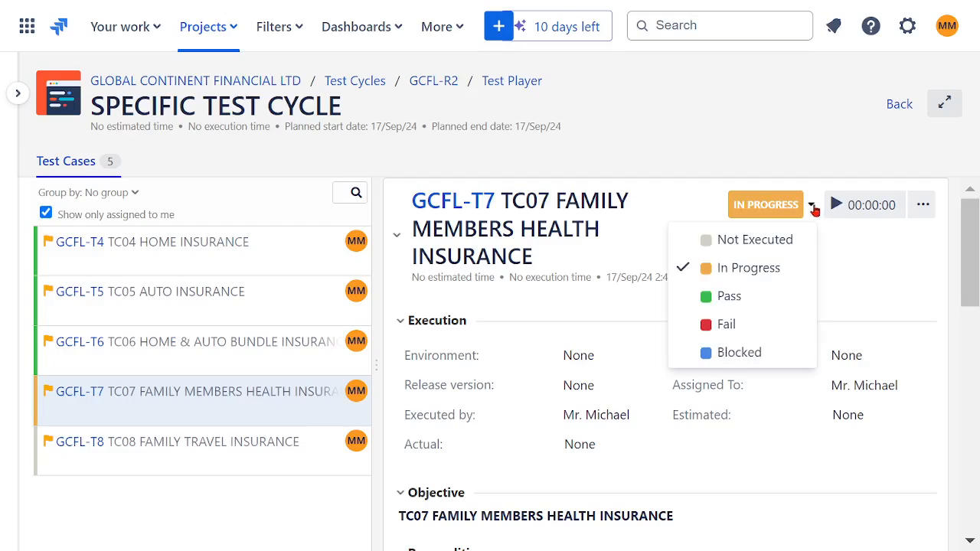
pyautogui.click(748, 304)
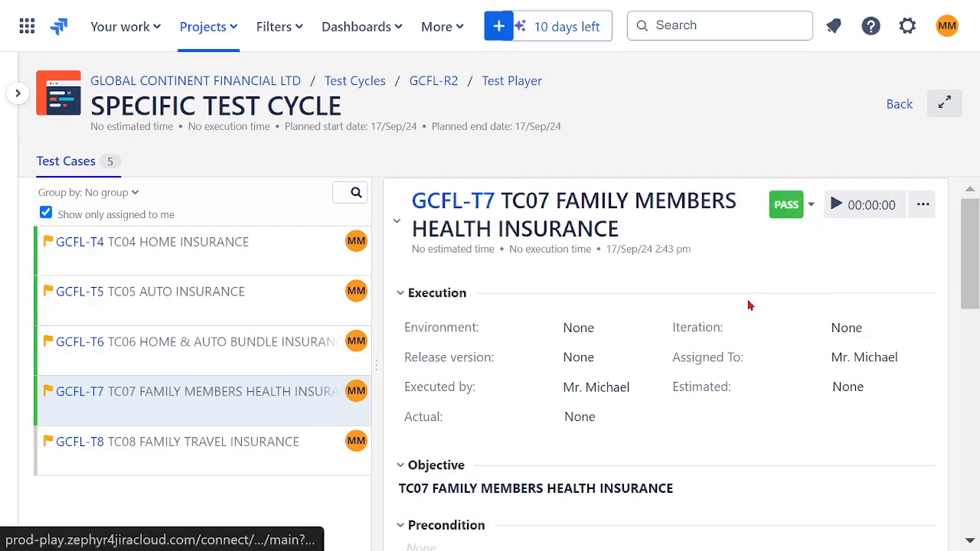
# Open the TC08 FAMILY TRAVEL INSURANCE execution, move it to In Progress, and mark it as Blocked.
pyautogui.click(243, 253)
pyautogui.click(249, 302)
pyautogui.click(253, 400)
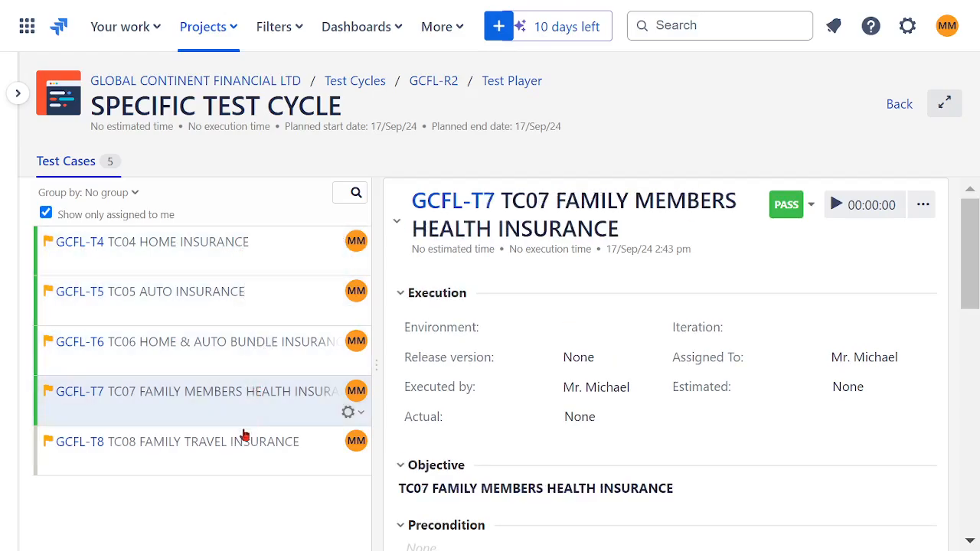
pyautogui.click(238, 453)
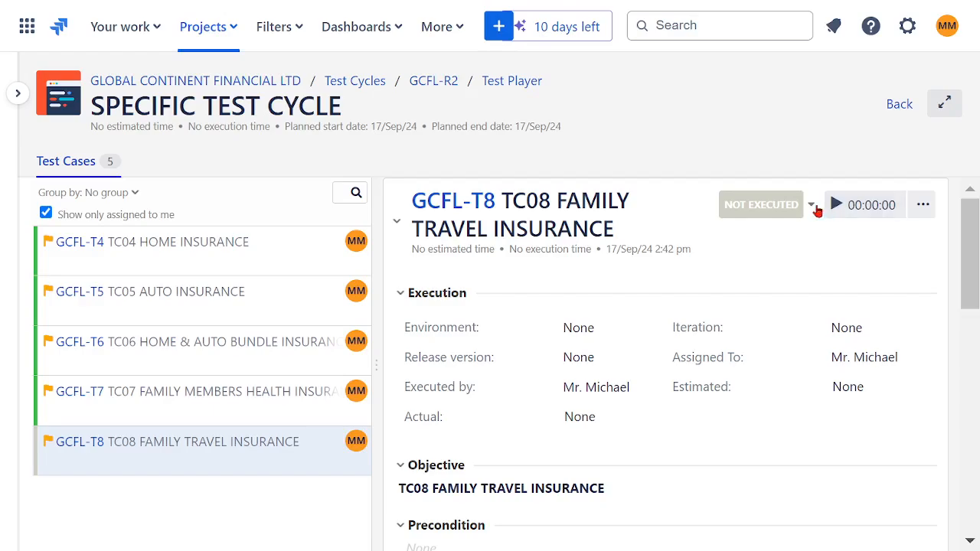
pyautogui.click(812, 208)
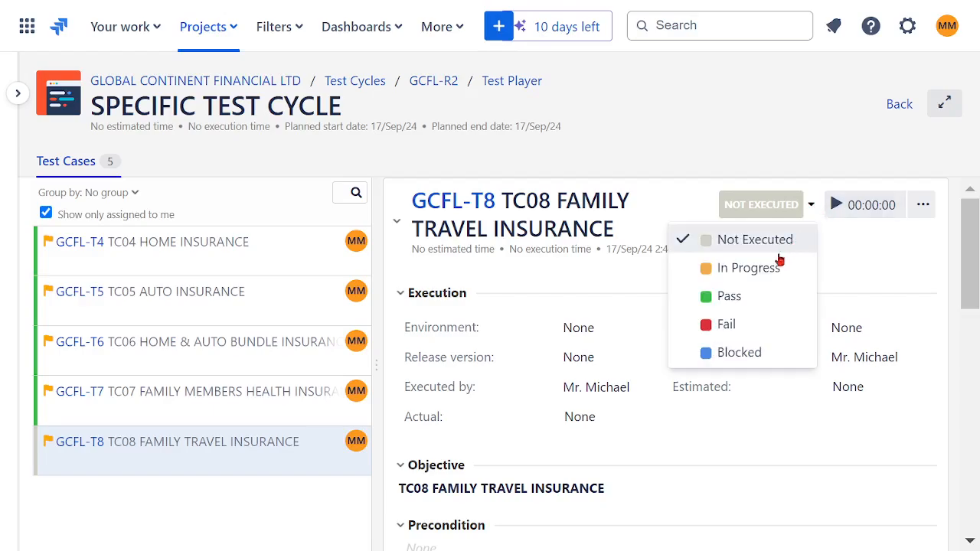
pyautogui.click(755, 268)
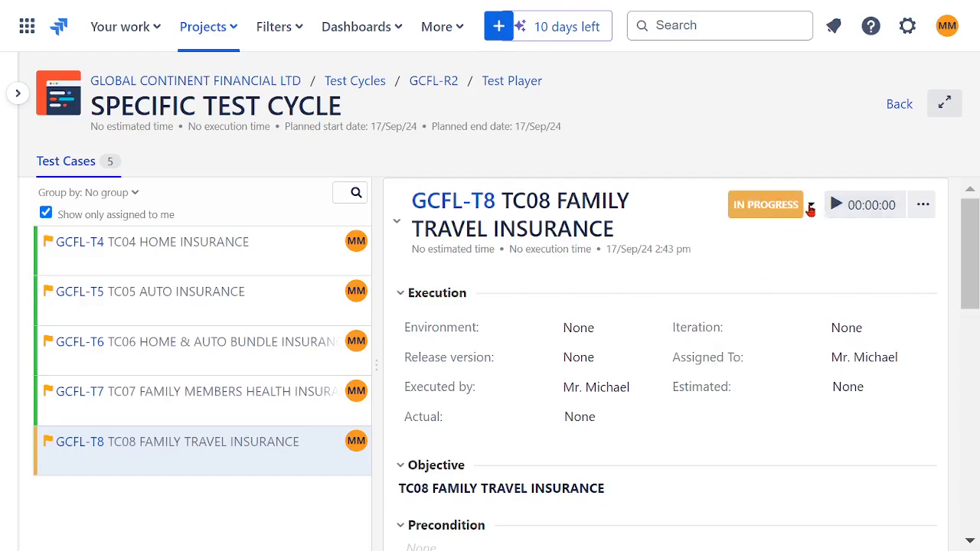
pyautogui.click(812, 206)
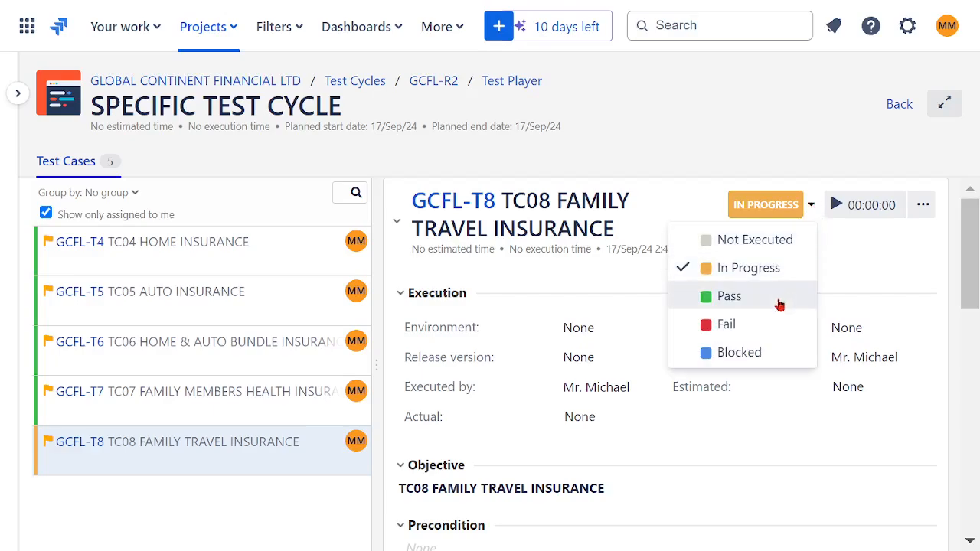
pyautogui.click(744, 351)
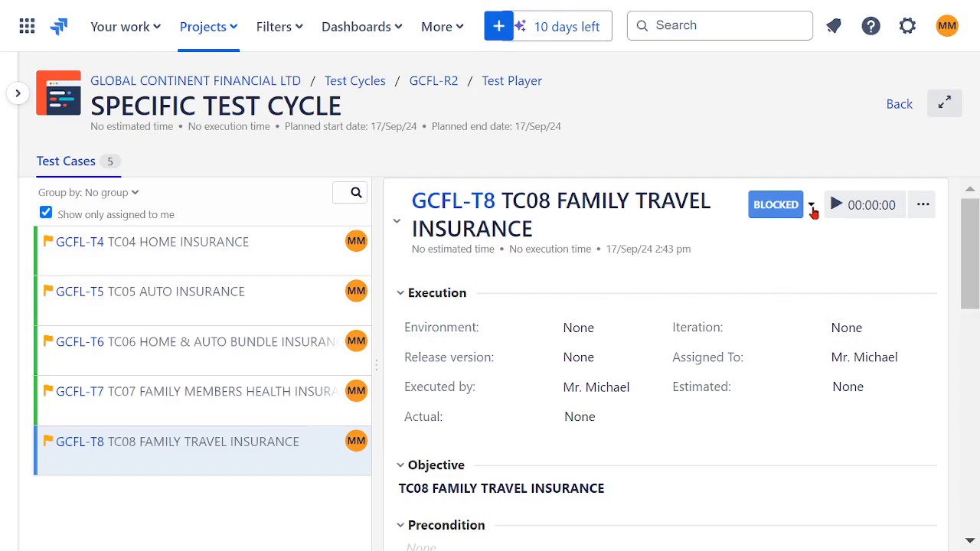
# Take TC08 FAMILY TRAVEL INSURANCE back through Not Executed and In Progress, and mark it as Fail.
pyautogui.click(811, 209)
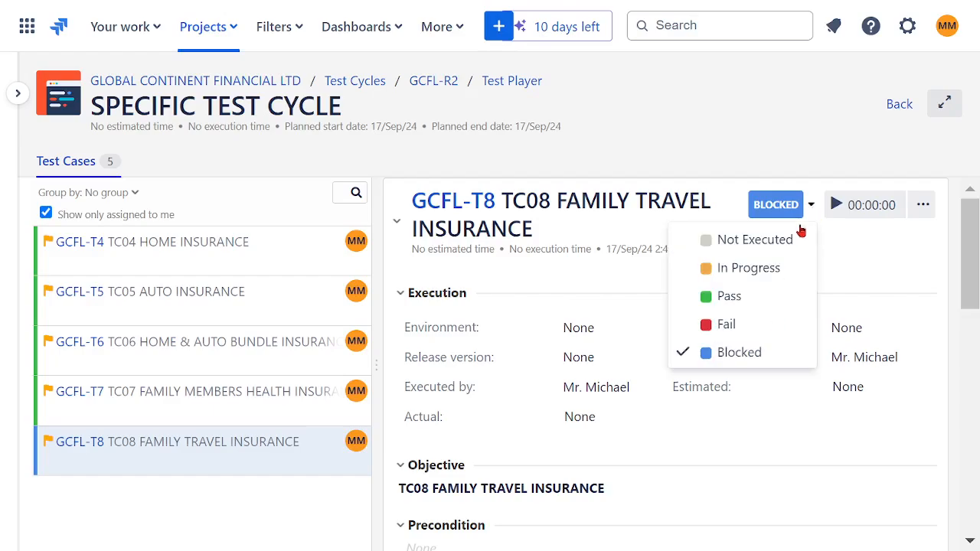
pyautogui.click(779, 240)
pyautogui.click(810, 204)
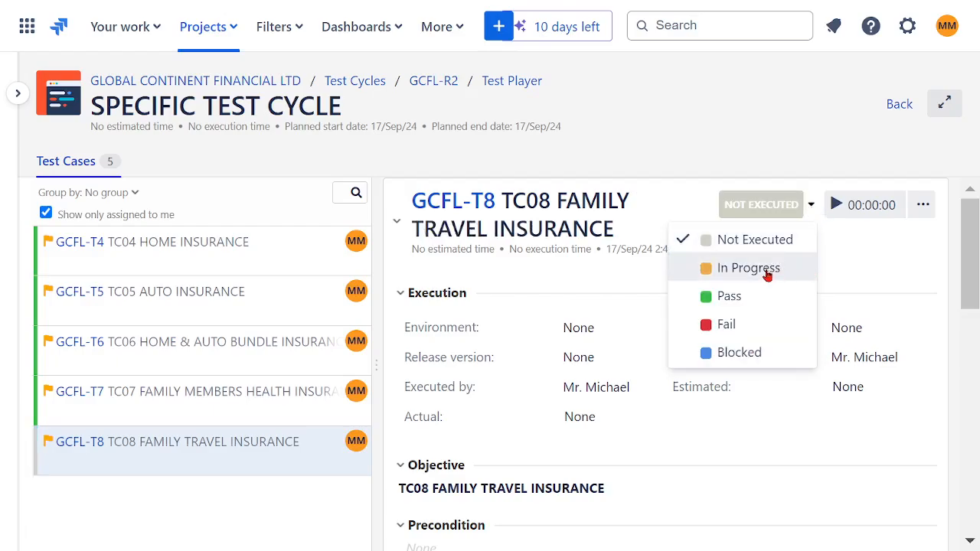
pyautogui.click(769, 270)
pyautogui.click(811, 205)
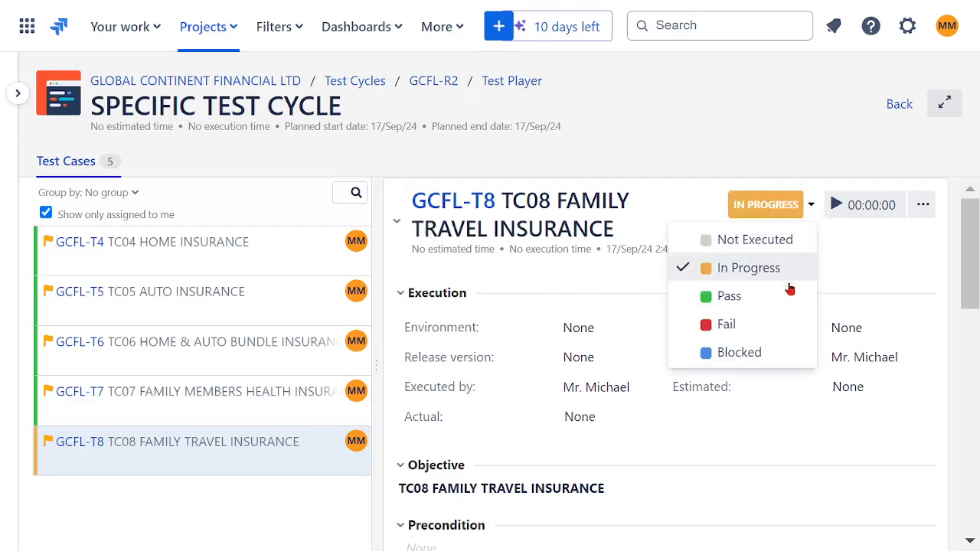
pyautogui.click(743, 333)
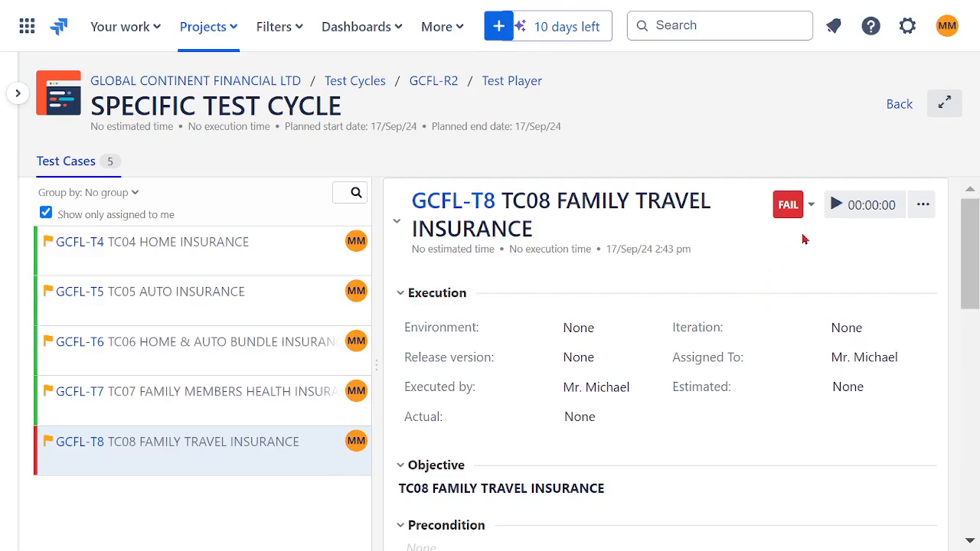
# Return TC08 FAMILY TRAVEL INSURANCE to In Progress and mark it as Pass.
pyautogui.click(811, 209)
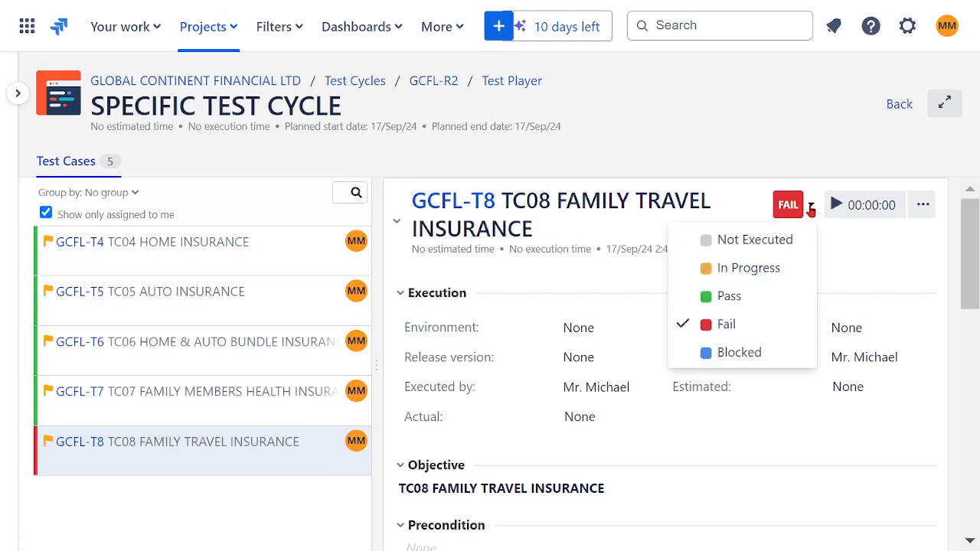
pyautogui.click(765, 268)
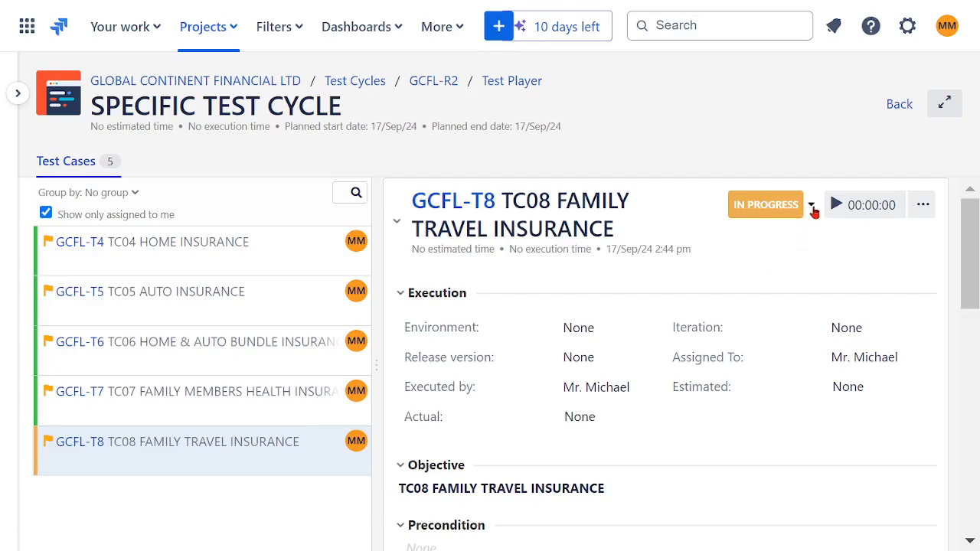
pyautogui.click(812, 209)
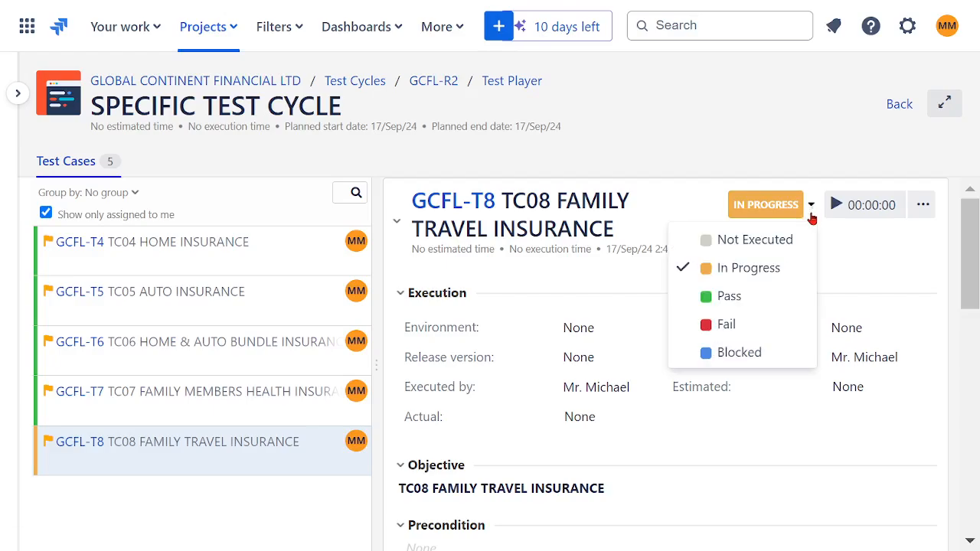
pyautogui.click(746, 296)
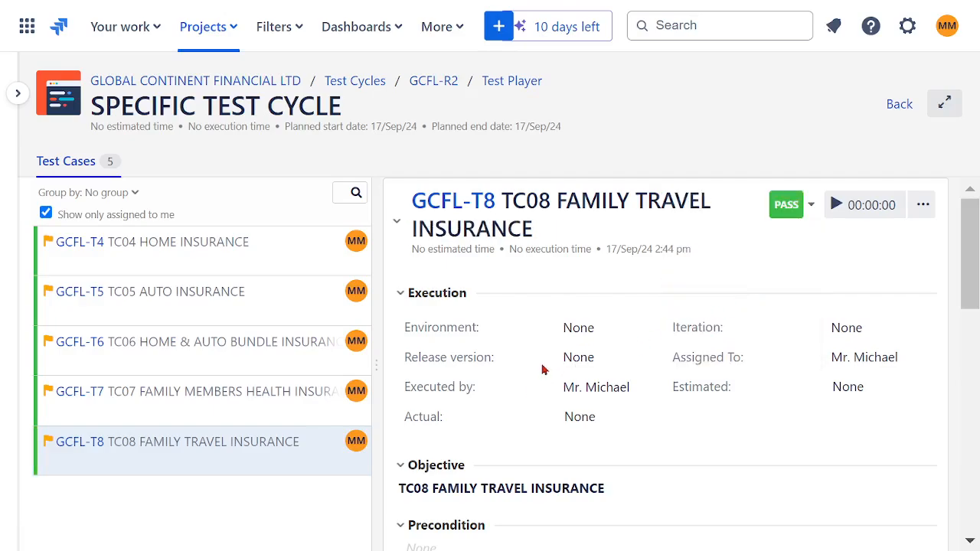
# Review the execution statuses of TC04, TC05, TC06 and TC08 in SPECIFIC TEST CYCLE.
pyautogui.click(241, 250)
pyautogui.click(232, 306)
pyautogui.click(233, 359)
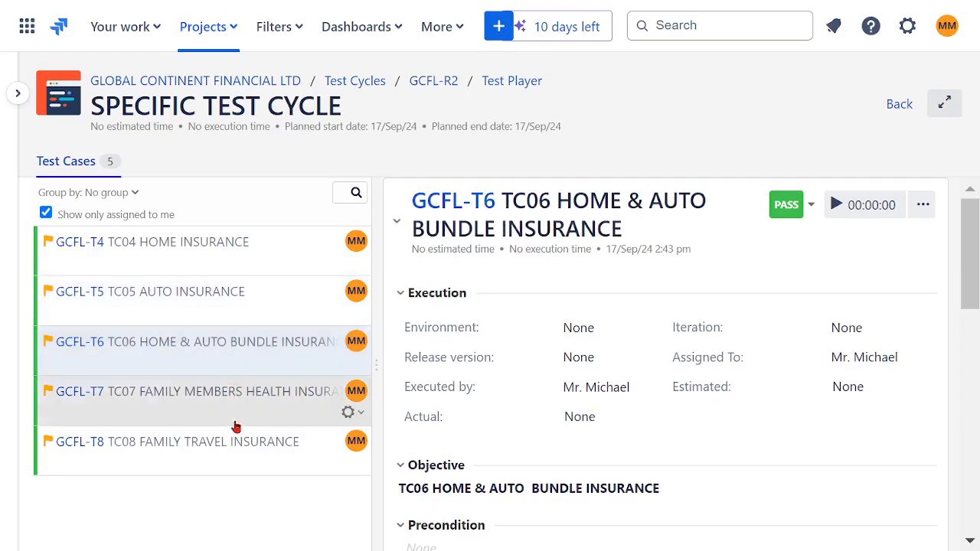
pyautogui.click(296, 442)
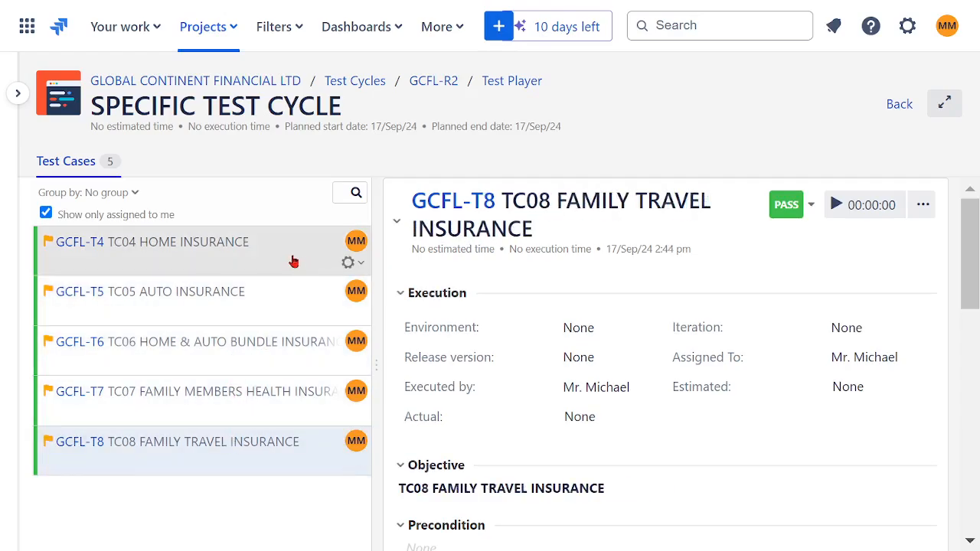
# Leave the test player and create a test cycle named FINAL TEST CYCLE, using the same text as its description.
pyautogui.click(897, 105)
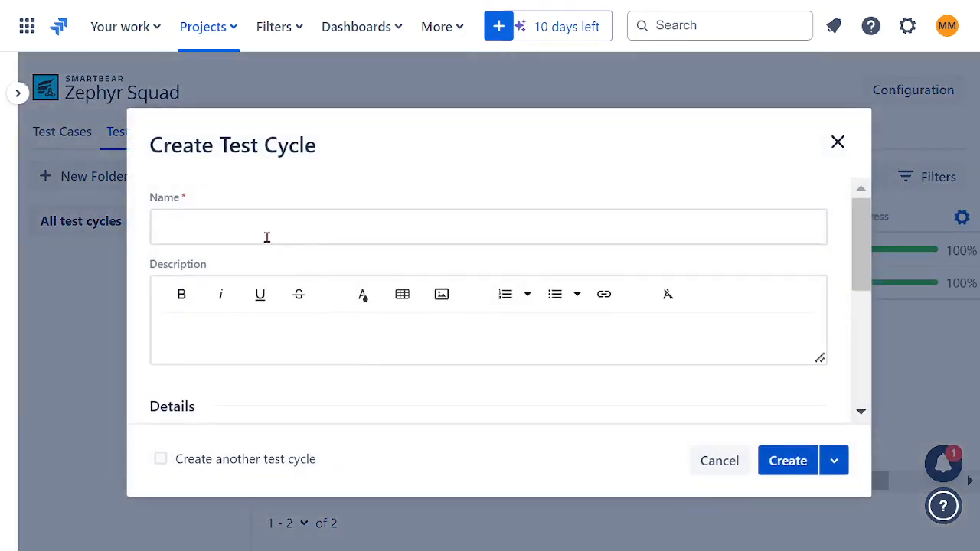
pyautogui.click(268, 235)
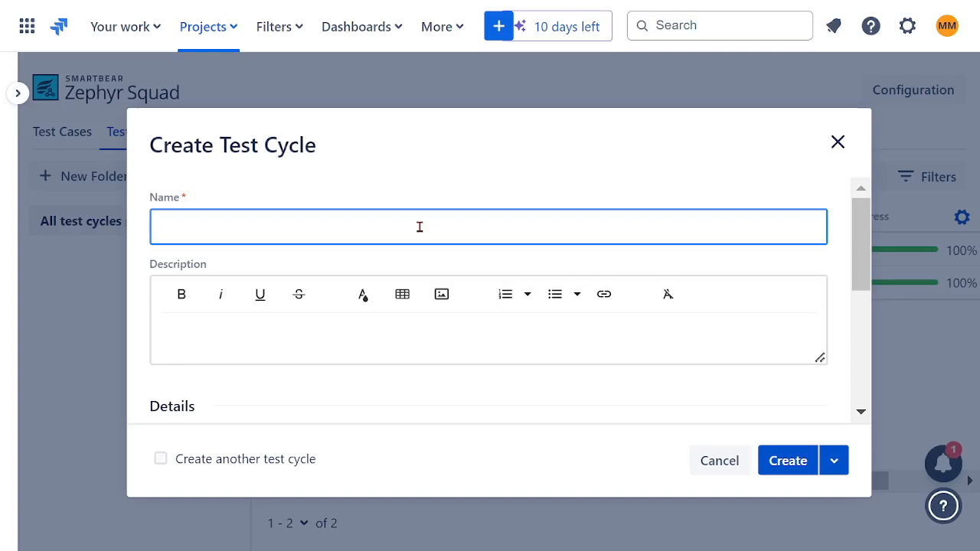
pyautogui.write('FINAL TE')
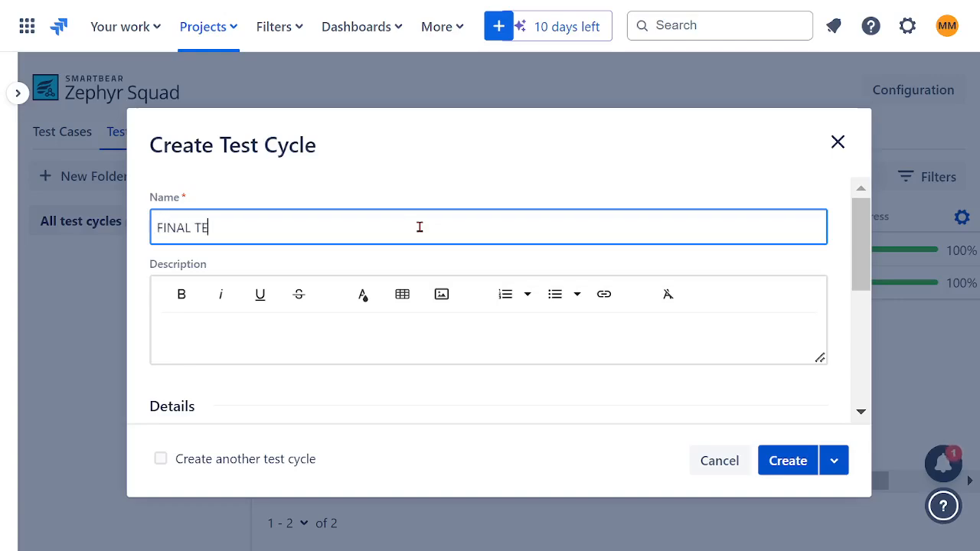
pyautogui.write('ST CYCLE')
pyautogui.moveTo(313, 221); pyautogui.dragTo(94, 242)
pyautogui.hotkey('ctrl', 'c')
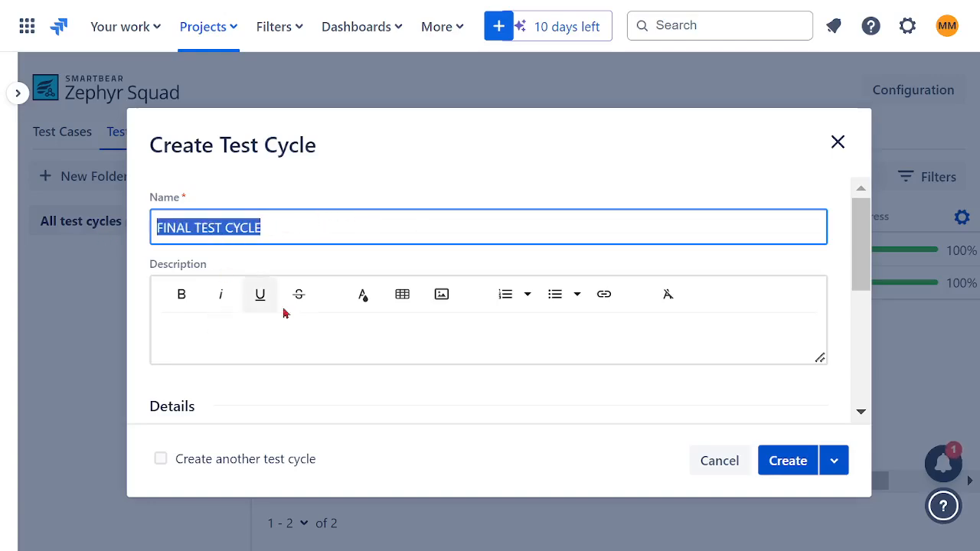
pyautogui.click(276, 335)
pyautogui.hotkey('ctrl', 'v')
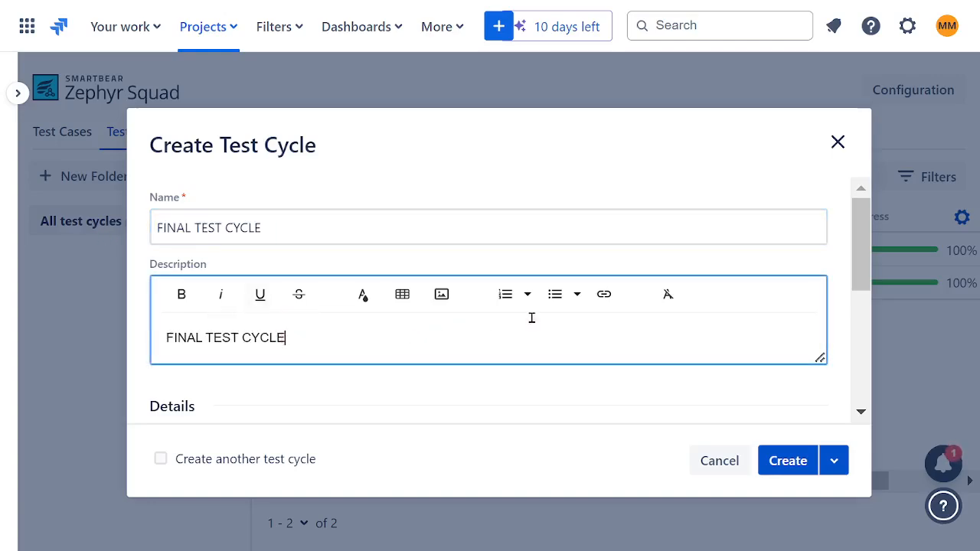
pyautogui.click(796, 463)
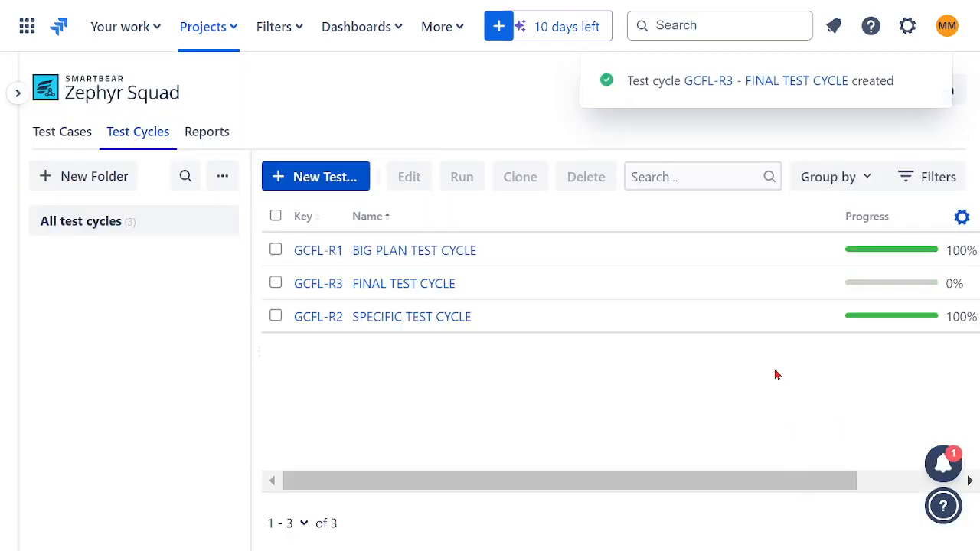
# Open SPECIFIC TEST CYCLE for editing, look over its assigned test cases, and return to the test cycle list.
pyautogui.click(276, 317)
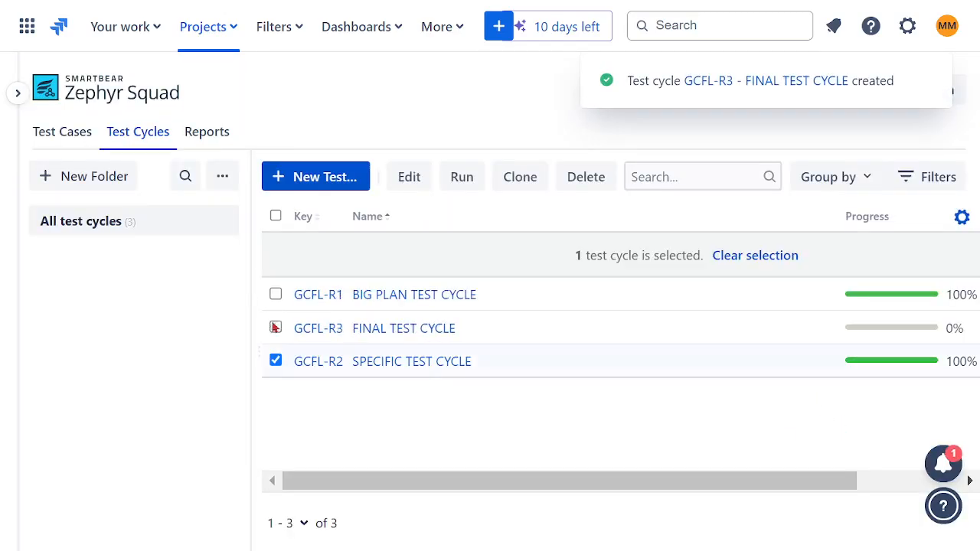
pyautogui.click(410, 178)
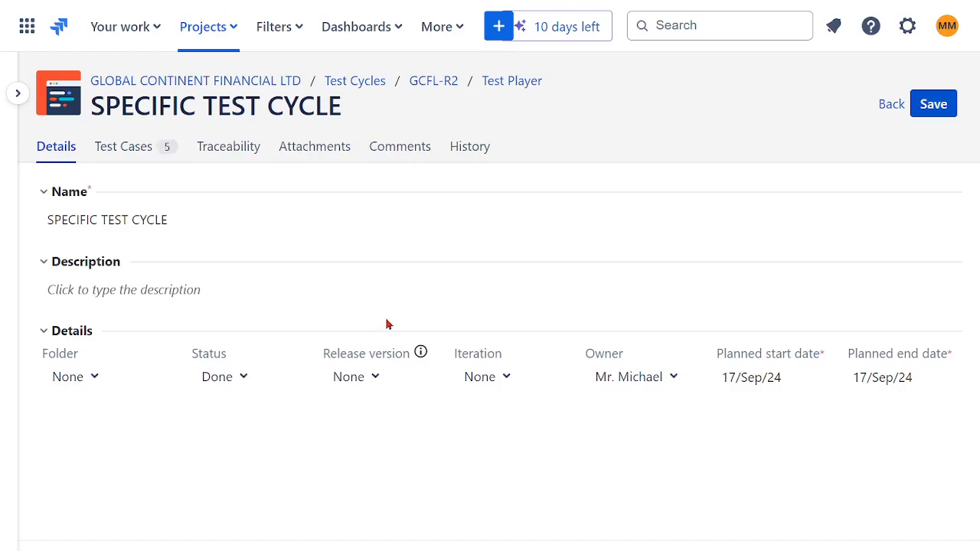
pyautogui.click(125, 147)
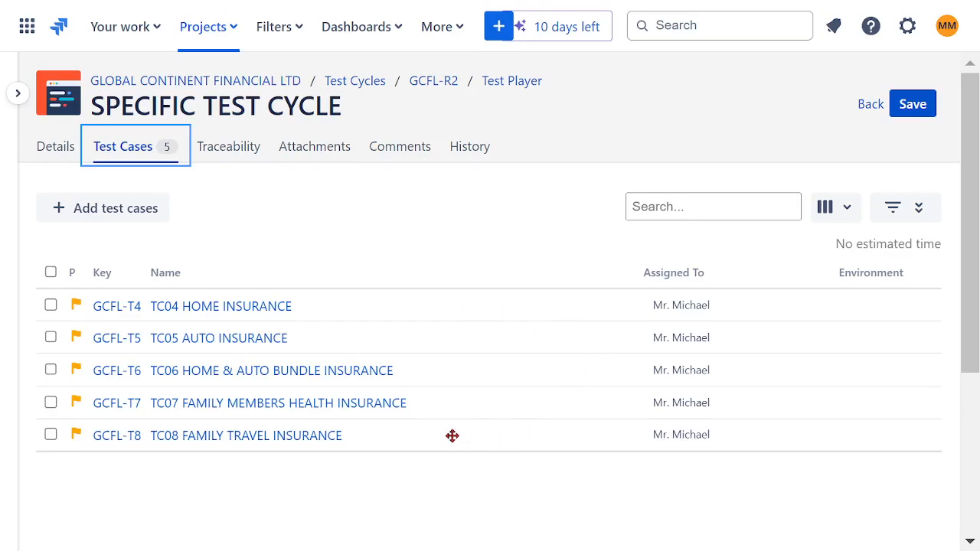
pyautogui.scroll(-1, 451, 420)
pyautogui.scroll(1, 449, 426)
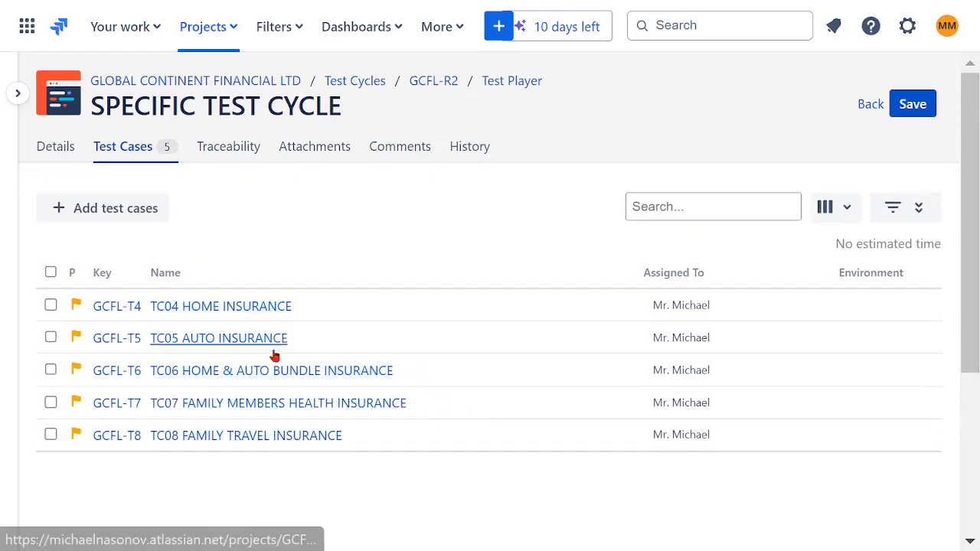
pyautogui.scroll(-3, 289, 378)
pyautogui.scroll(3, 289, 378)
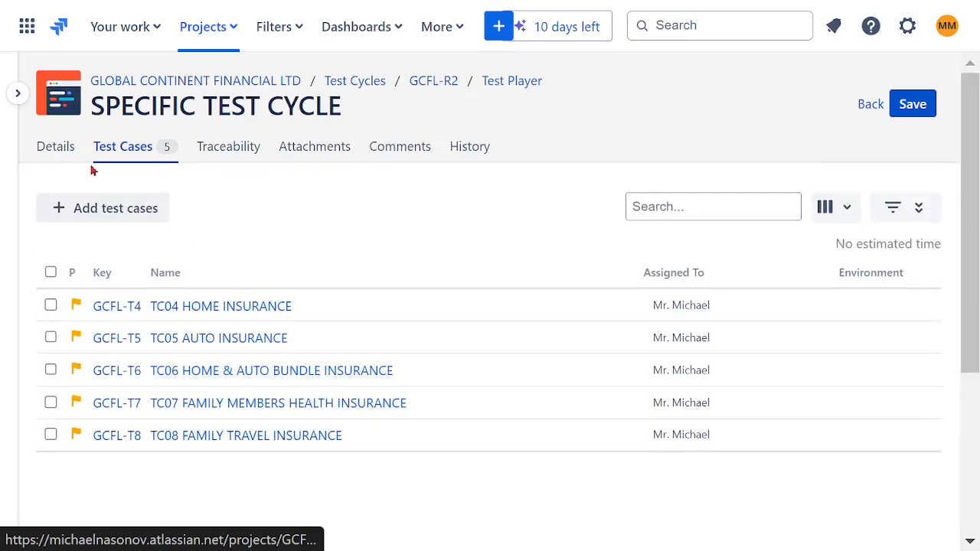
pyautogui.click(867, 107)
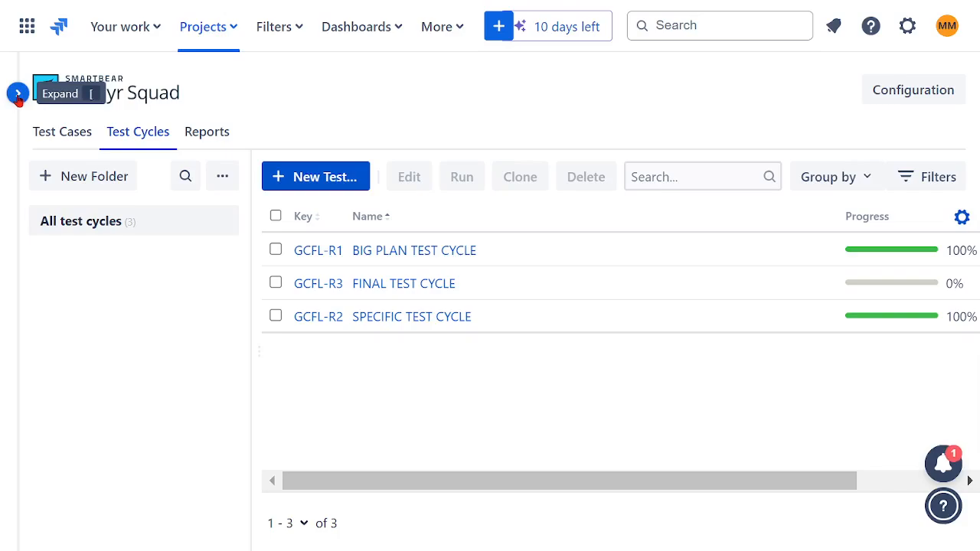
# List the test cases in the TF03 WEALTH folder and select all of them.
pyautogui.click(55, 136)
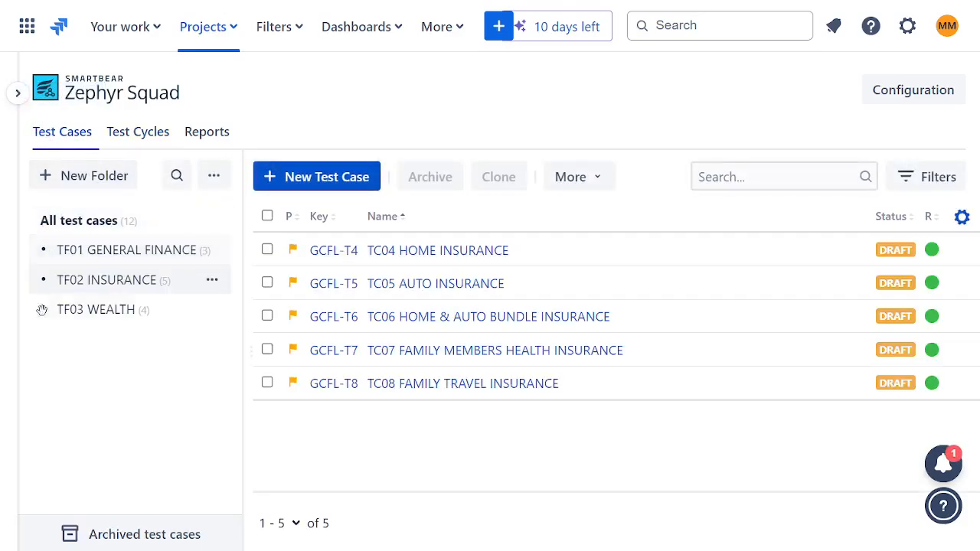
pyautogui.click(92, 309)
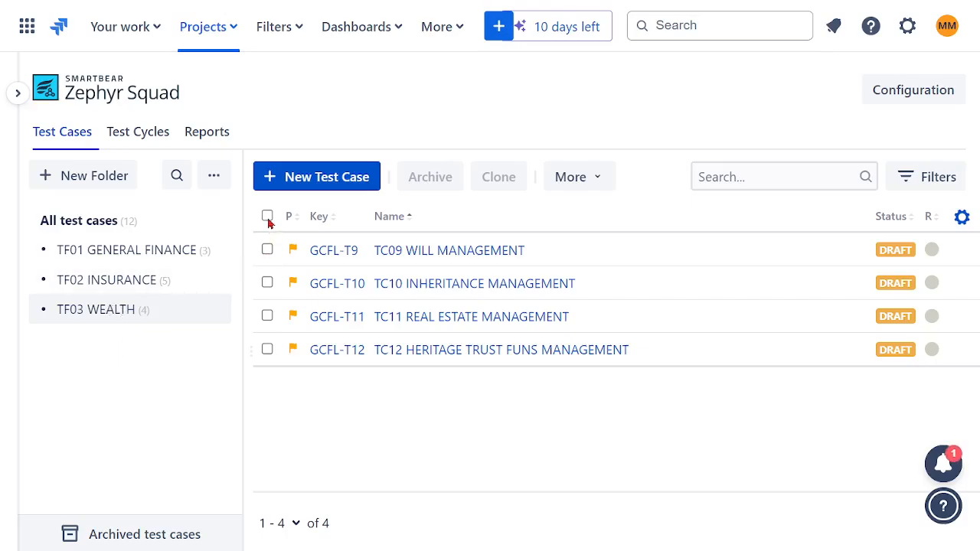
pyautogui.click(267, 216)
# Reopen SPECIFIC TEST CYCLE for editing and examine the assignee, environment and iteration columns of its test cases.
pyautogui.click(144, 134)
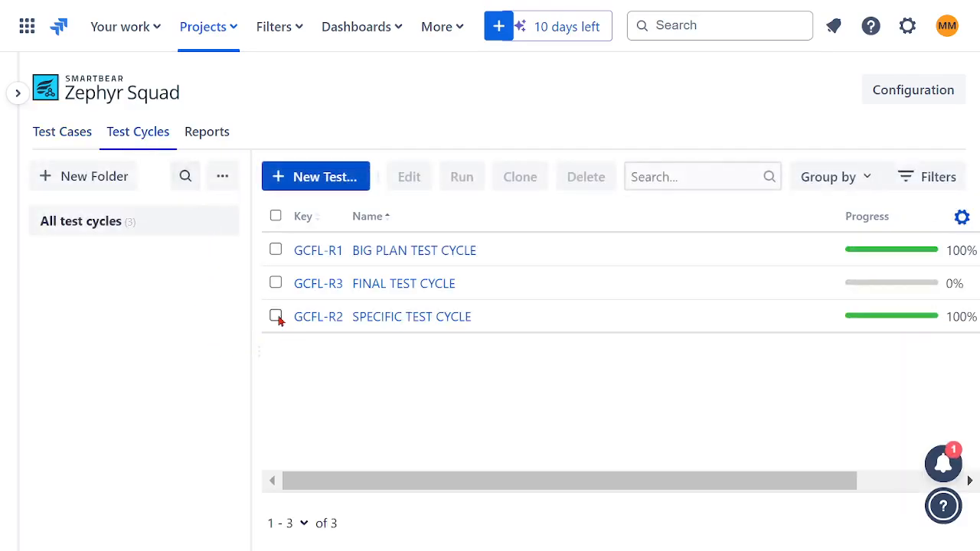
pyautogui.click(275, 317)
pyautogui.click(409, 177)
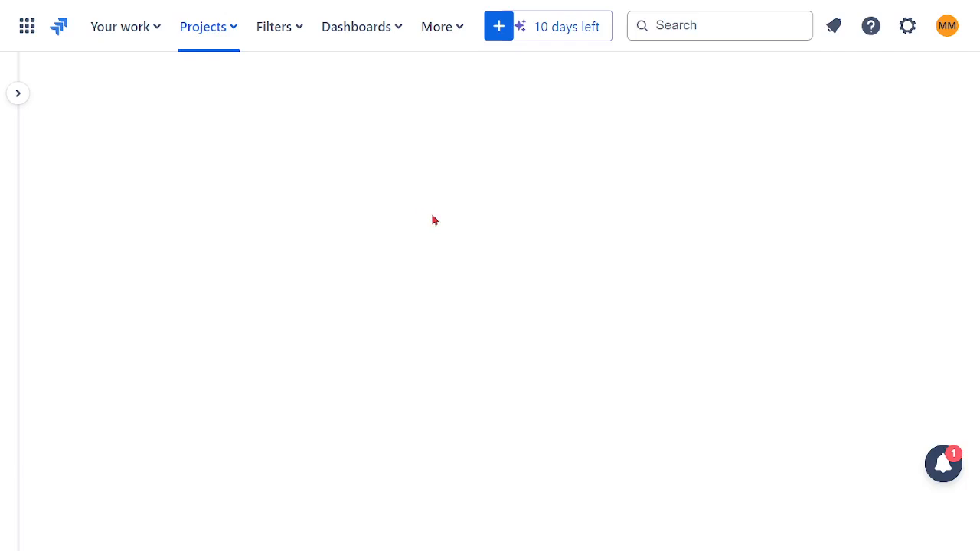
pyautogui.click(138, 157)
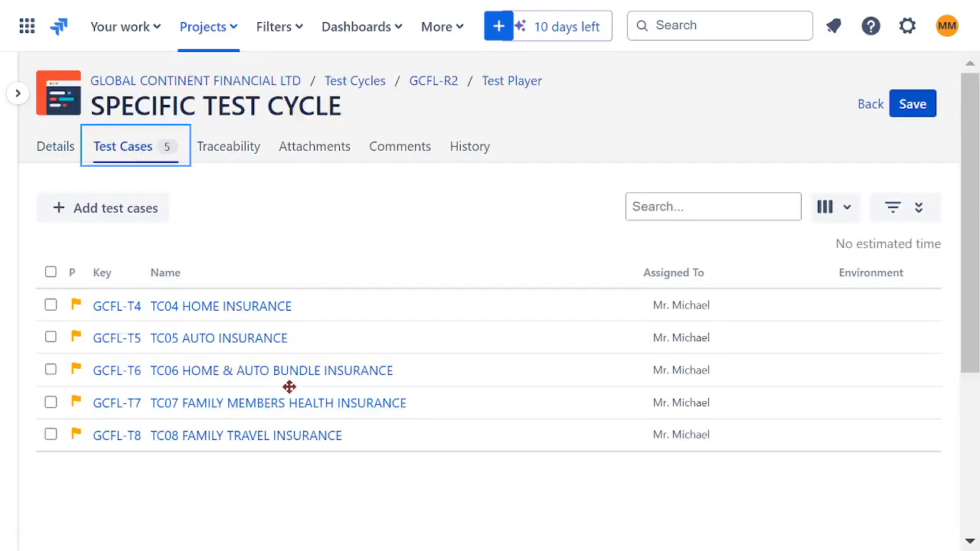
pyautogui.scroll(-3, 295, 387)
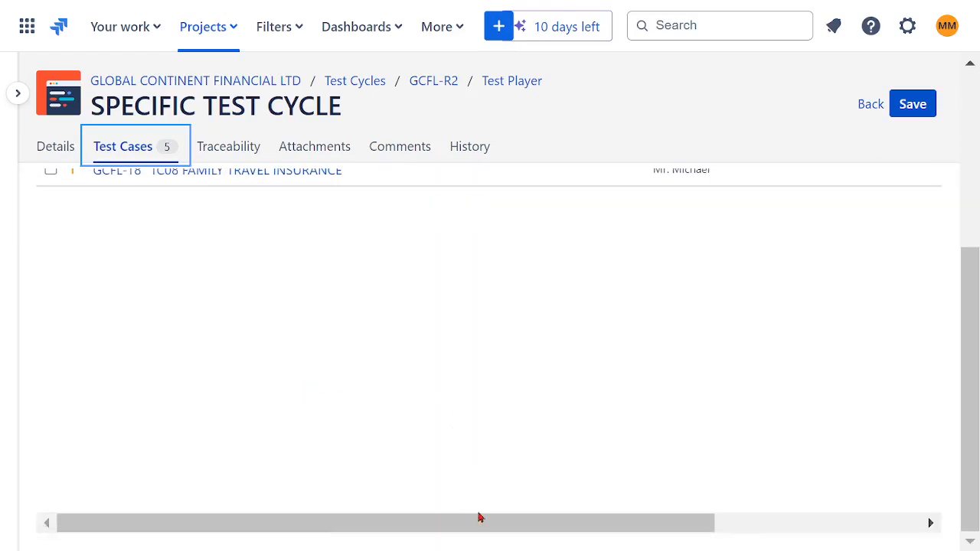
pyautogui.moveTo(480, 520); pyautogui.dragTo(841, 518)
pyautogui.moveTo(967, 469); pyautogui.dragTo(976, 317)
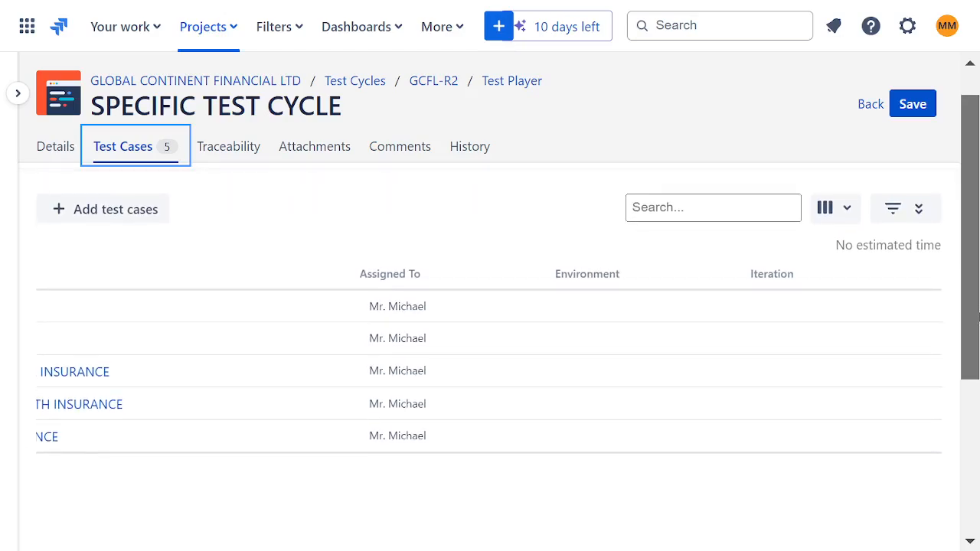
# Examine the column options for SPECIFIC TEST CYCLE's test case list, then review the cycle's details and assigned test cases.
pyautogui.click(744, 213)
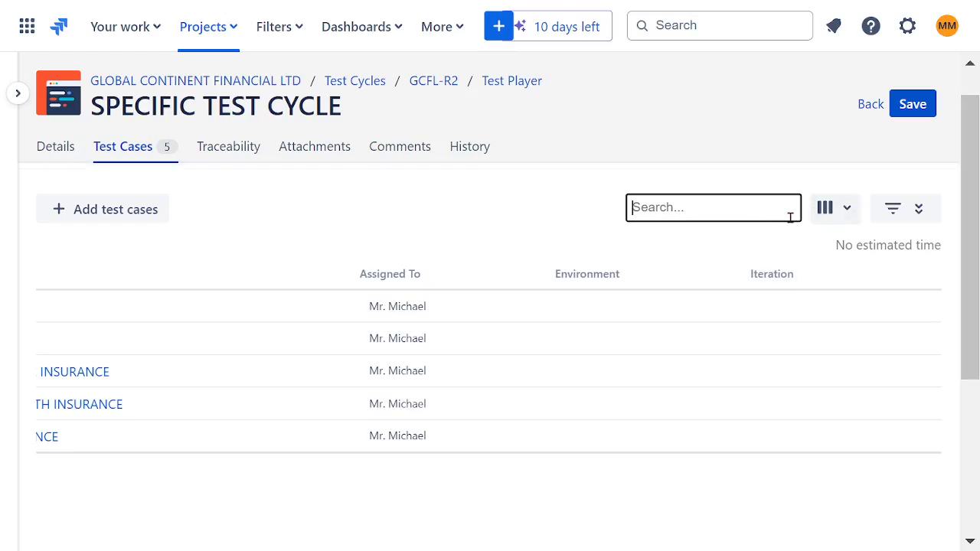
pyautogui.click(848, 215)
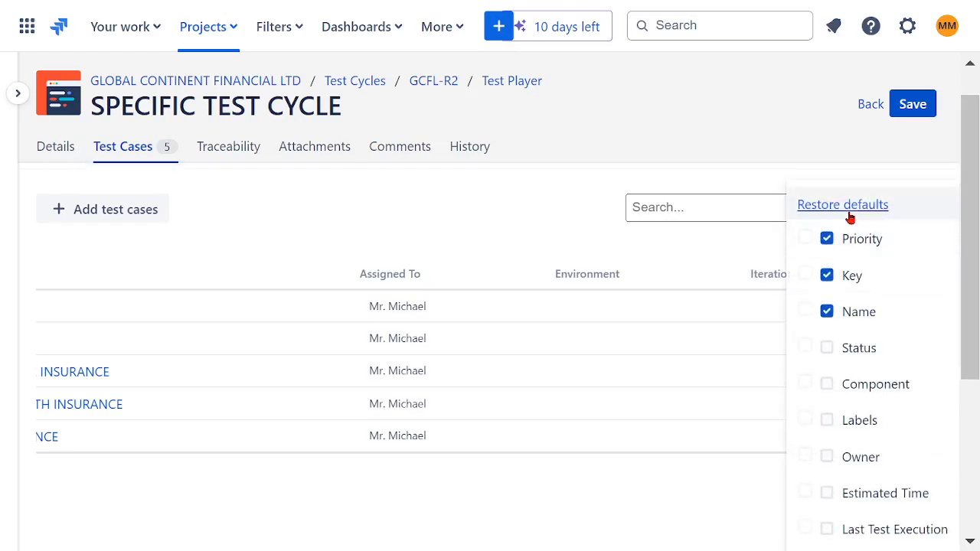
pyautogui.click(521, 215)
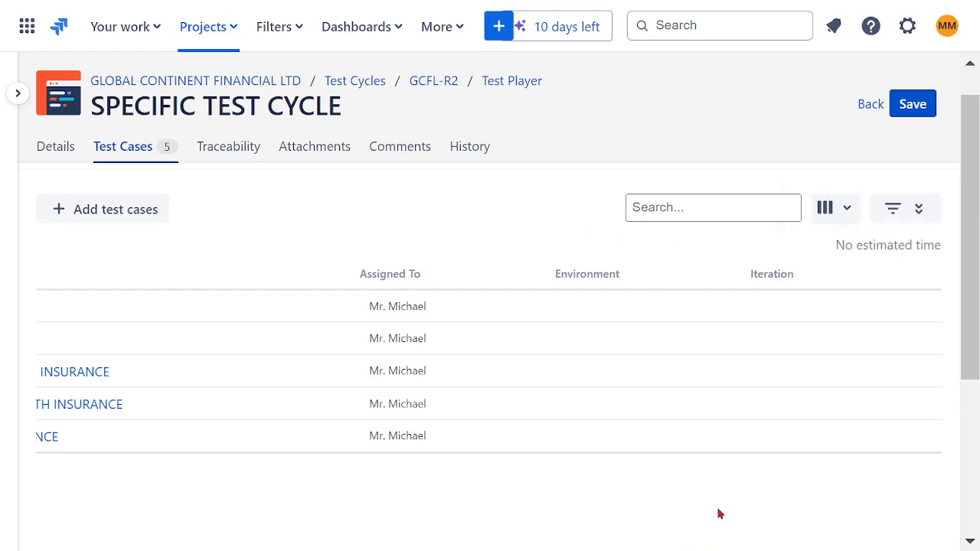
pyautogui.scroll(-3, 718, 513)
pyautogui.moveTo(717, 521); pyautogui.dragTo(234, 472)
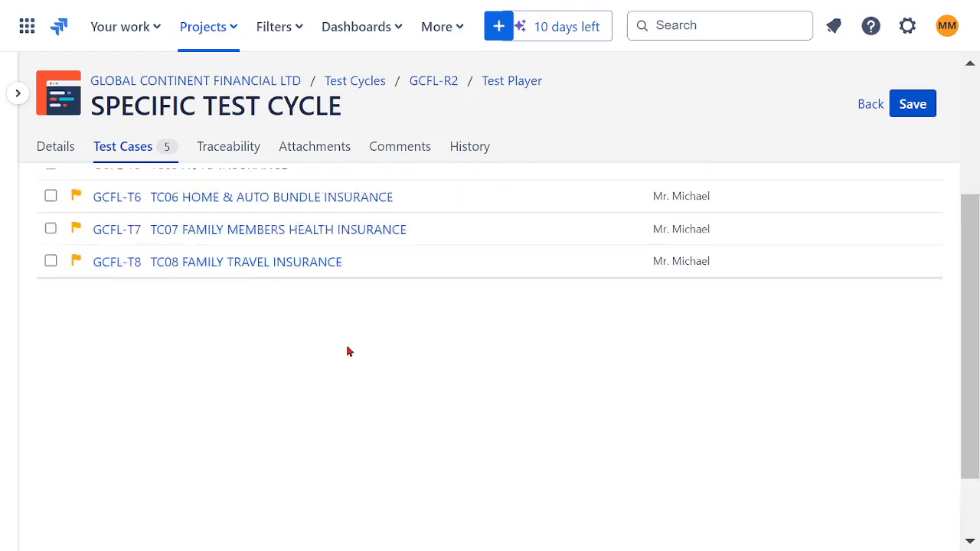
pyautogui.scroll(3, 347, 351)
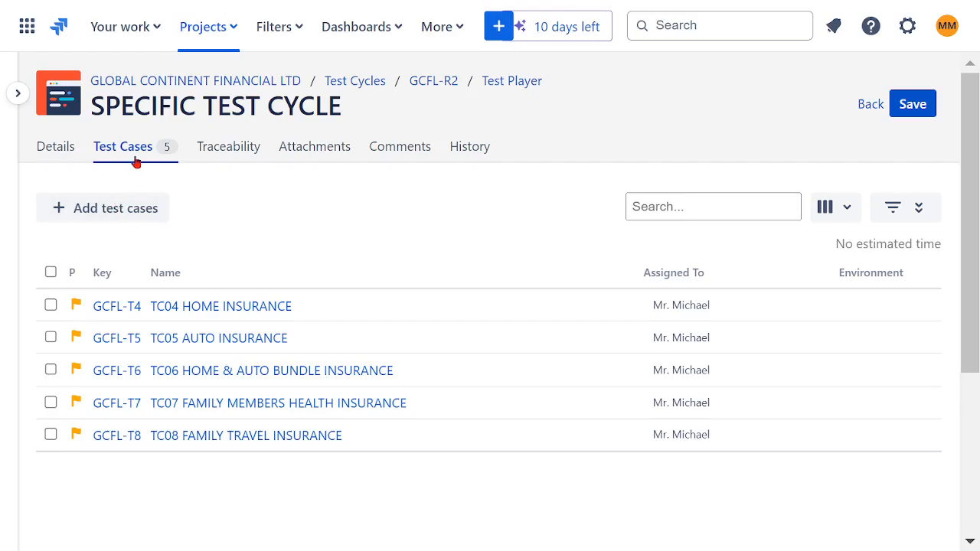
pyautogui.click(48, 154)
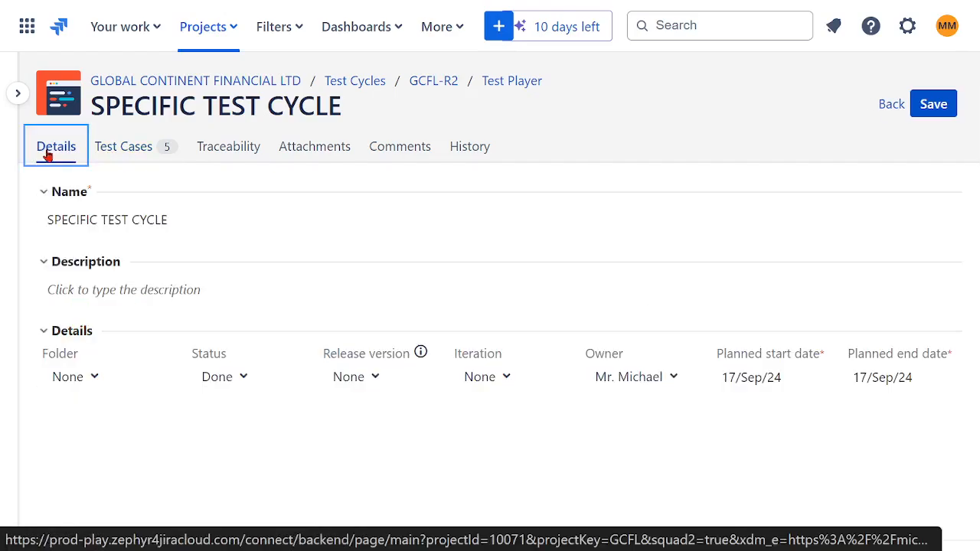
pyautogui.click(131, 155)
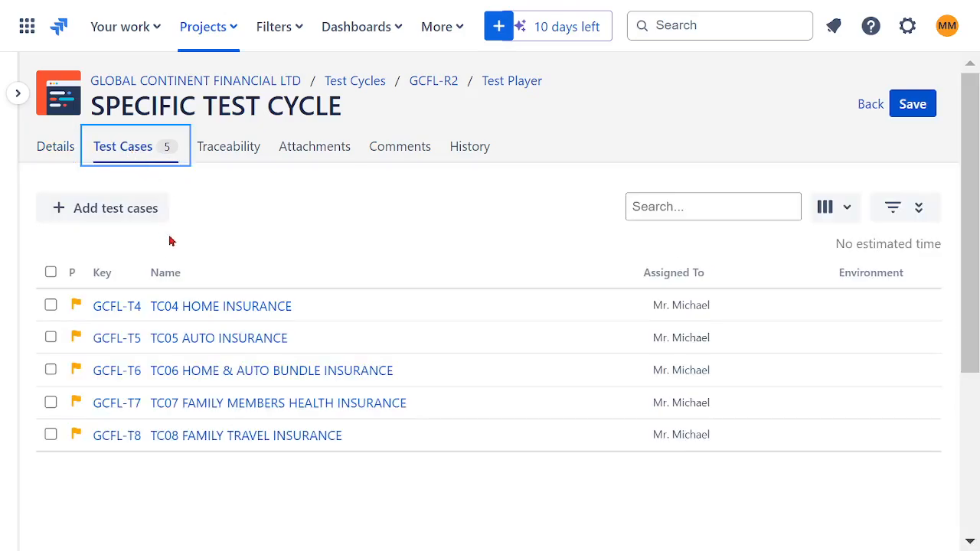
# Leave SPECIFIC TEST CYCLE and select every test case in the TF03 WEALTH folder.
pyautogui.click(869, 107)
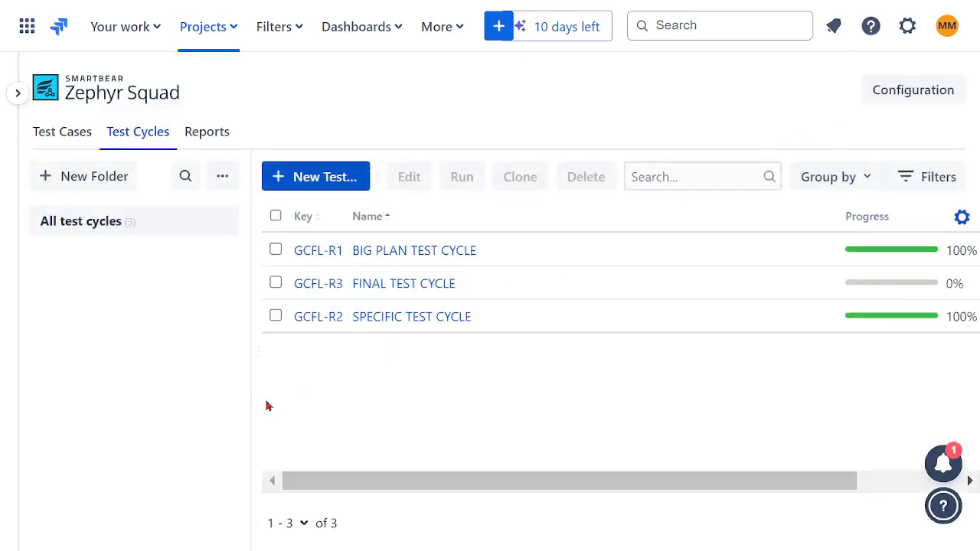
pyautogui.click(61, 137)
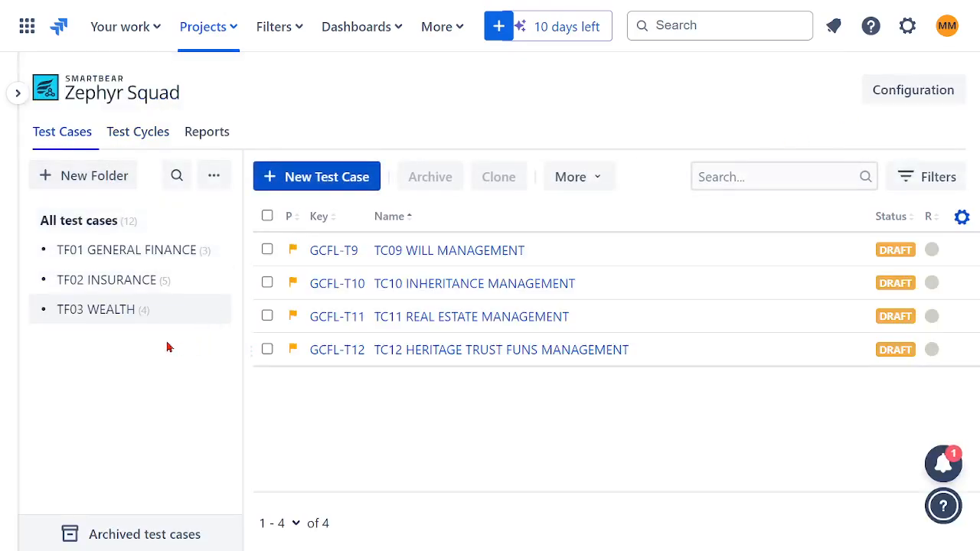
pyautogui.click(267, 216)
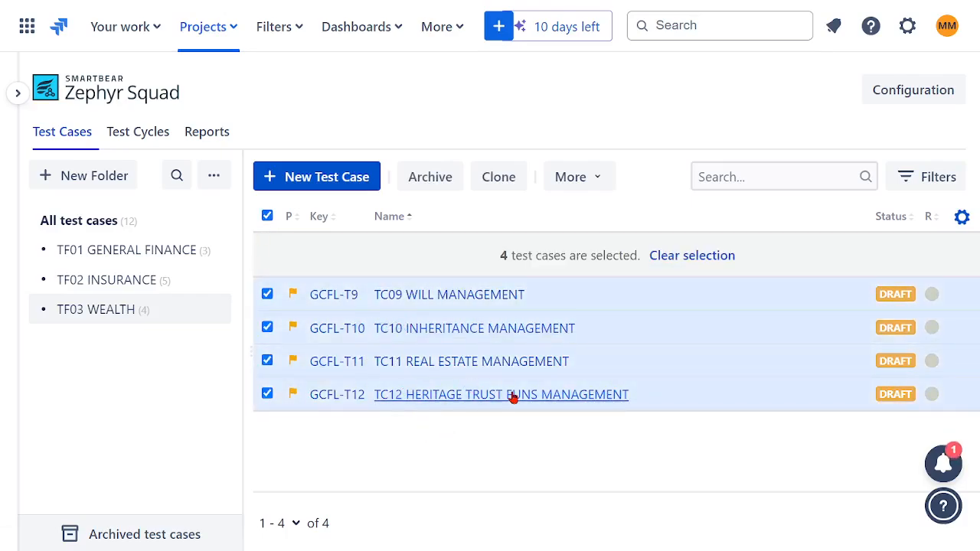
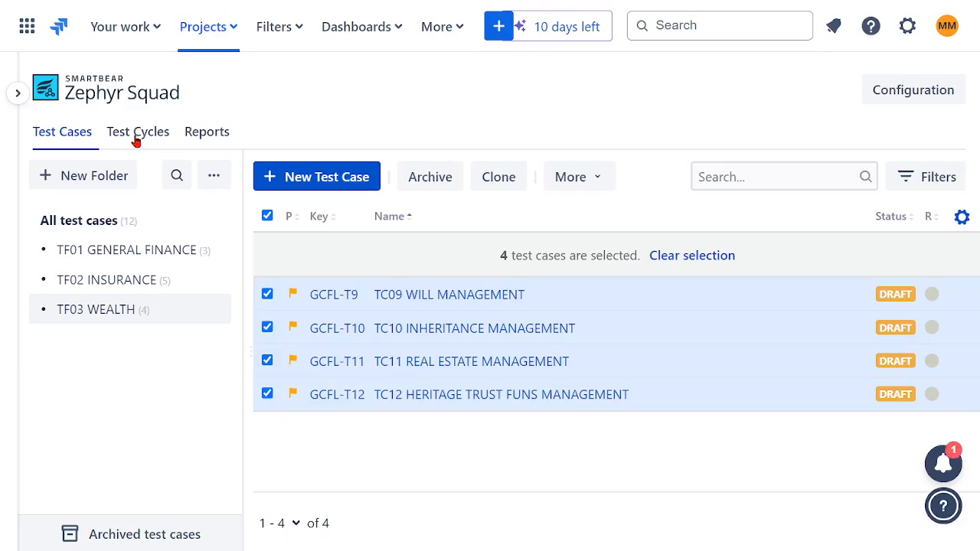
# Go to the project's test cycles and open FINAL TEST CYCLE for editing.
pyautogui.click(136, 138)
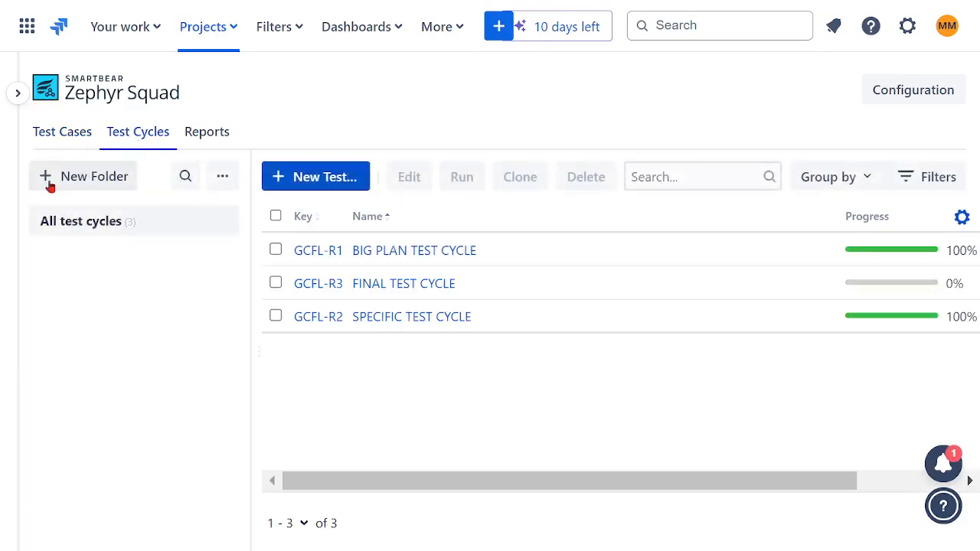
pyautogui.click(222, 177)
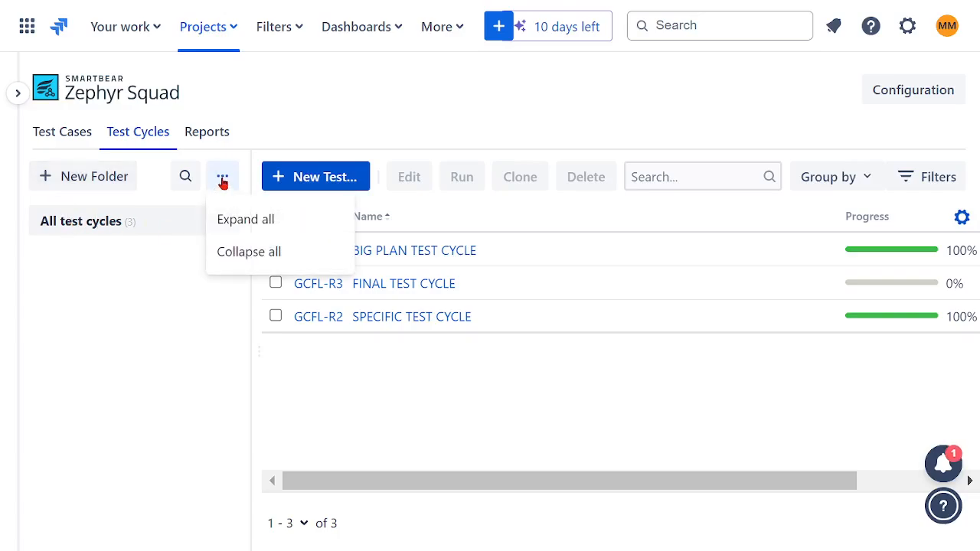
pyautogui.click(289, 336)
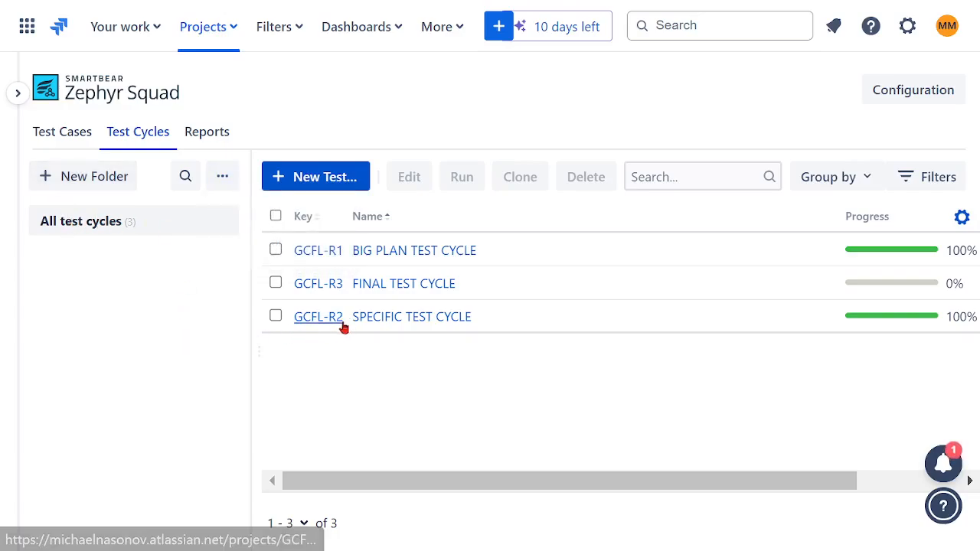
pyautogui.click(372, 324)
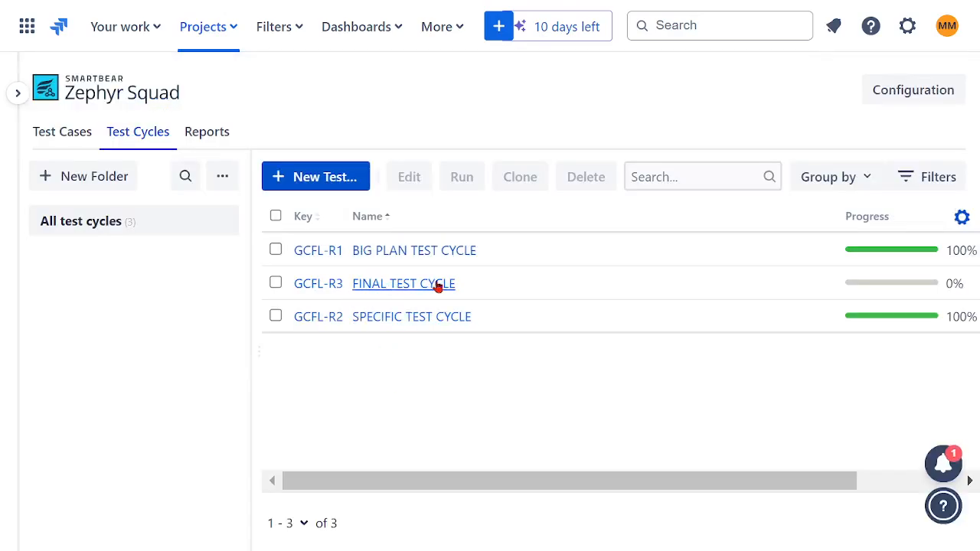
pyautogui.click(275, 283)
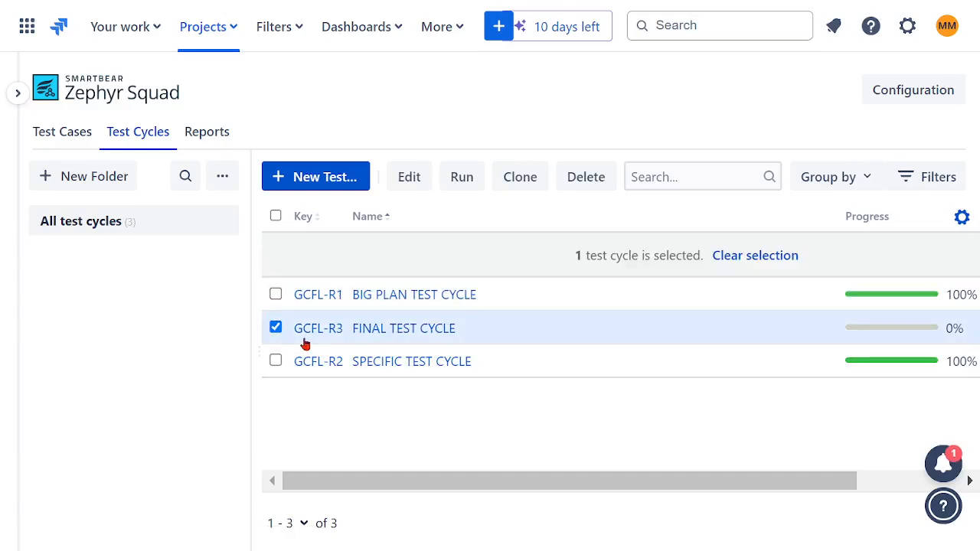
pyautogui.click(406, 177)
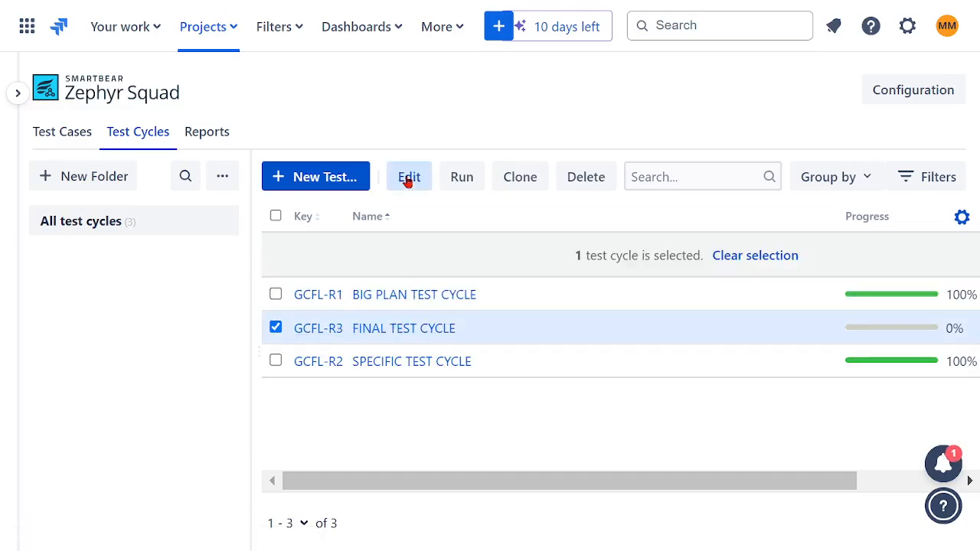
# Add all four TF03 WEALTH test cases, TC09 to TC12, to FINAL TEST CYCLE.
pyautogui.click(123, 147)
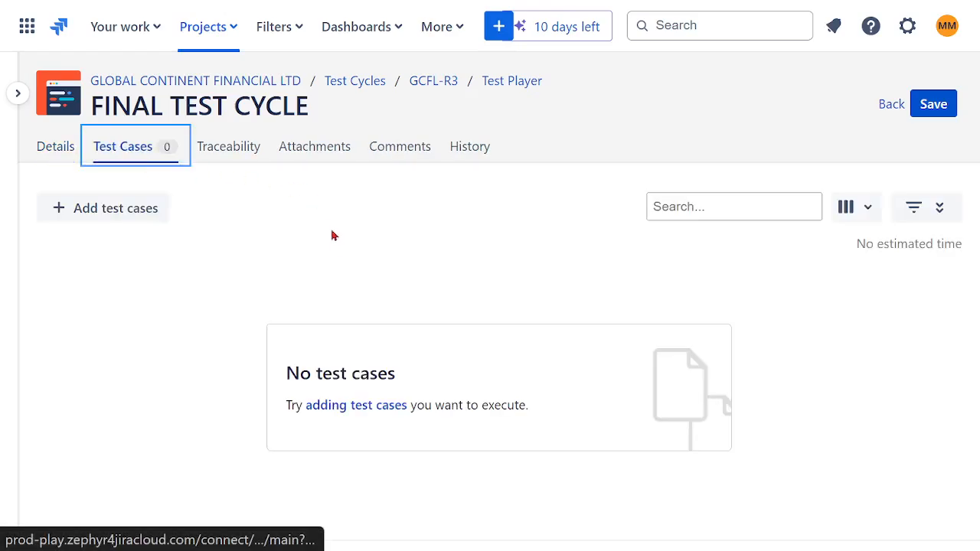
pyautogui.click(140, 223)
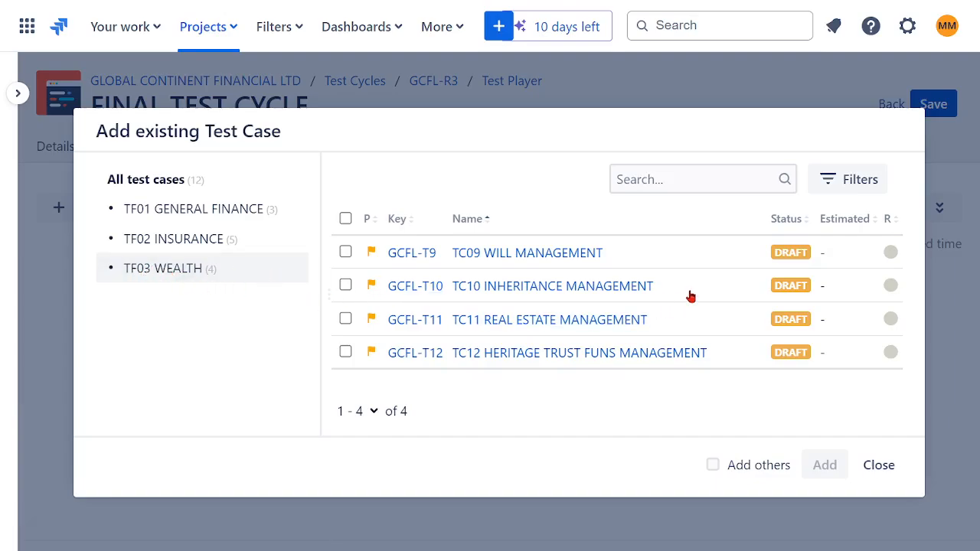
pyautogui.click(345, 220)
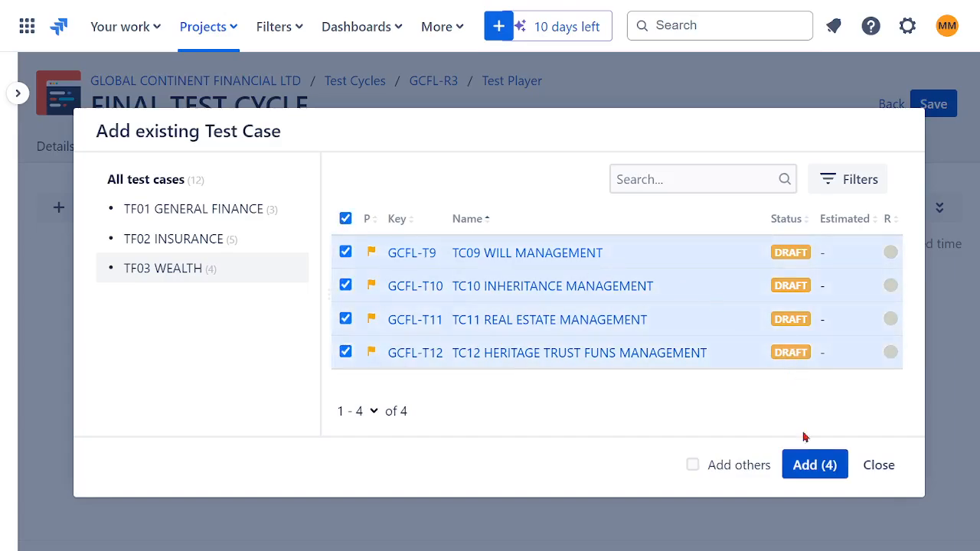
pyautogui.click(802, 464)
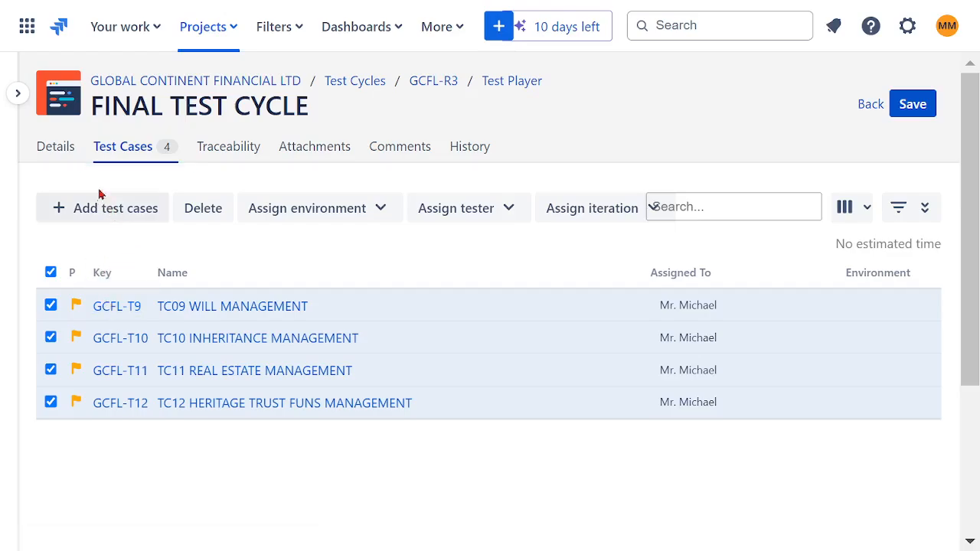
# Review FINAL TEST CYCLE's details, test cases and traceability, and save the cycle.
pyautogui.click(57, 152)
pyautogui.click(126, 153)
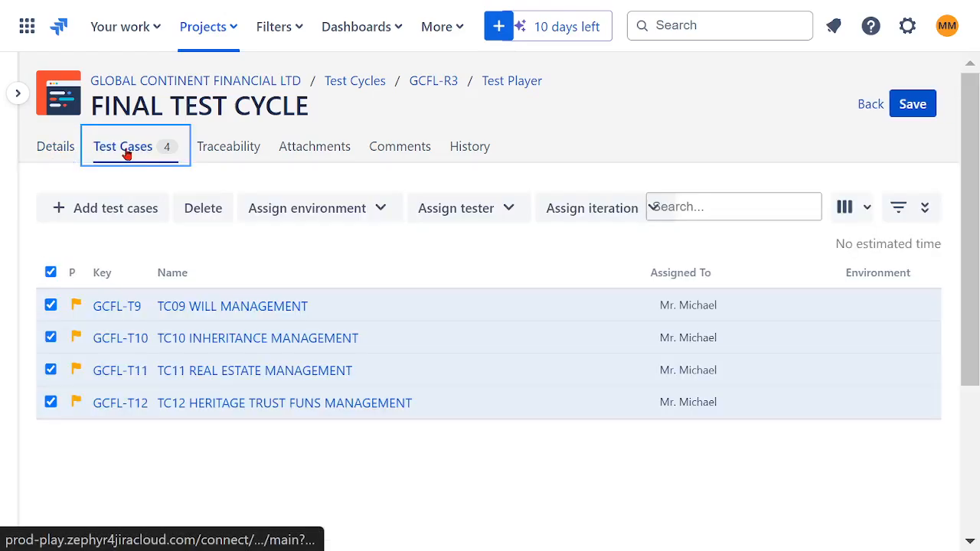
pyautogui.click(212, 153)
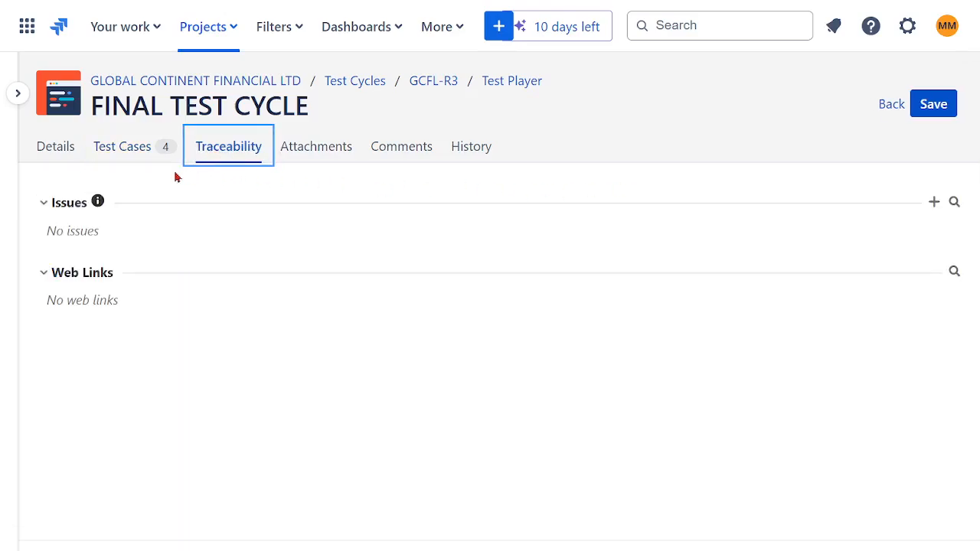
pyautogui.click(124, 152)
pyautogui.click(914, 107)
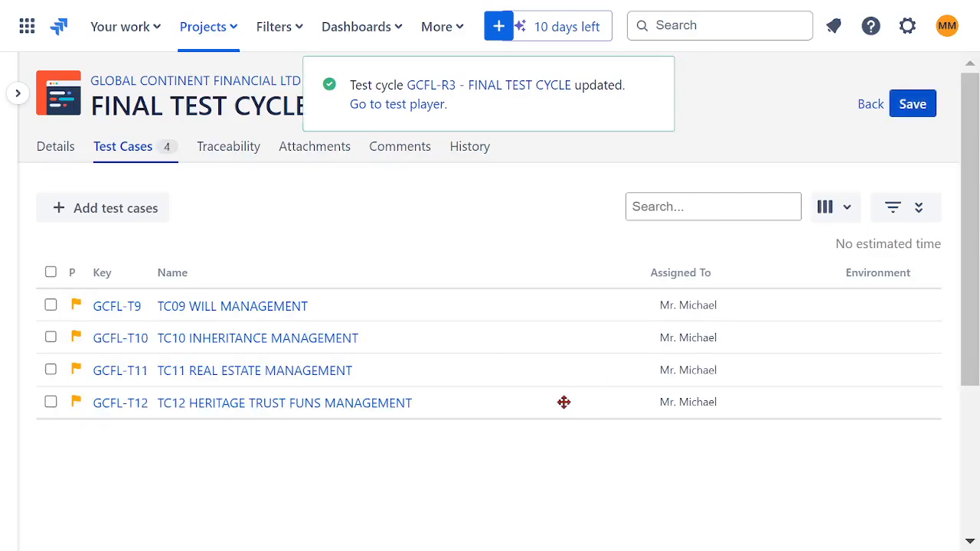
# In FINAL TEST CYCLE's test player, set TC09 WILL MANAGEMENT and TC10 INHERITANCE MANAGEMENT to In Progress.
pyautogui.click(51, 273)
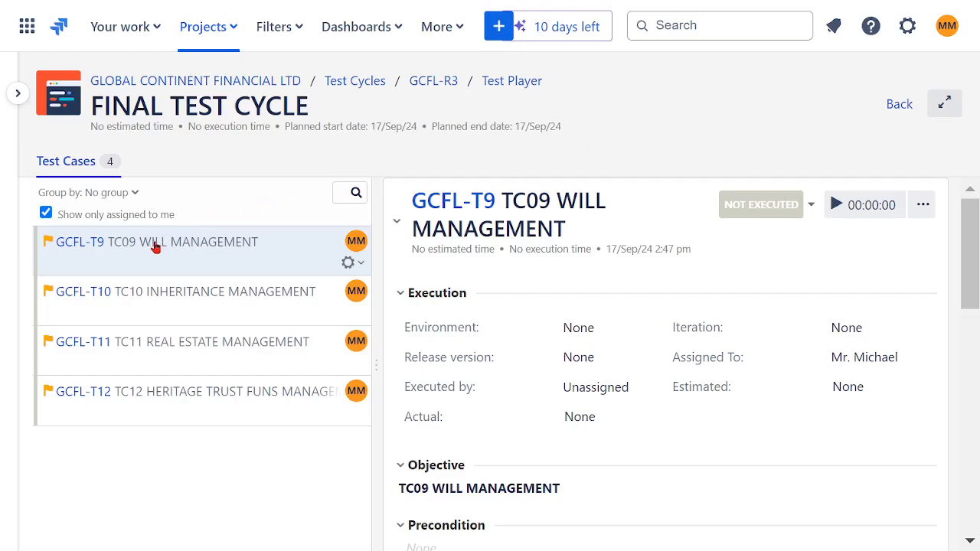
pyautogui.click(809, 208)
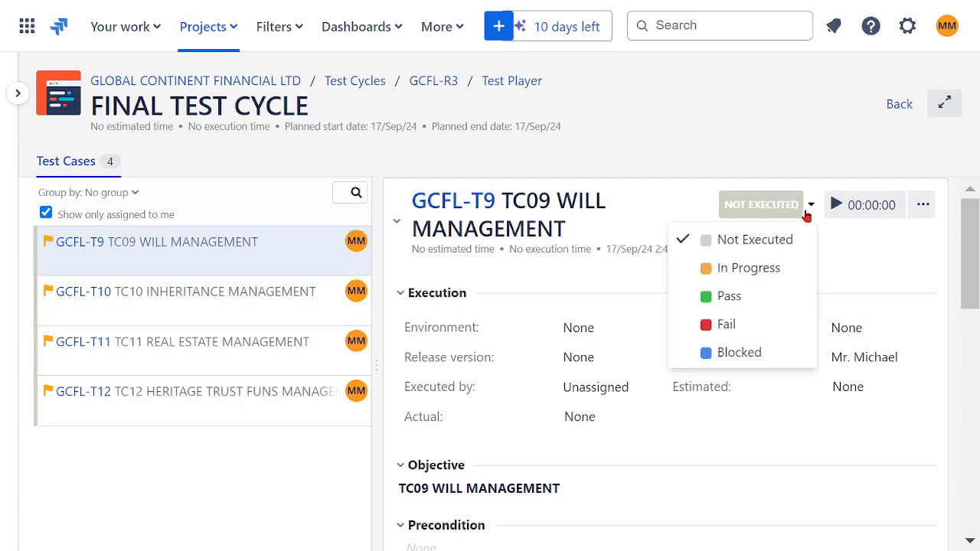
pyautogui.click(736, 269)
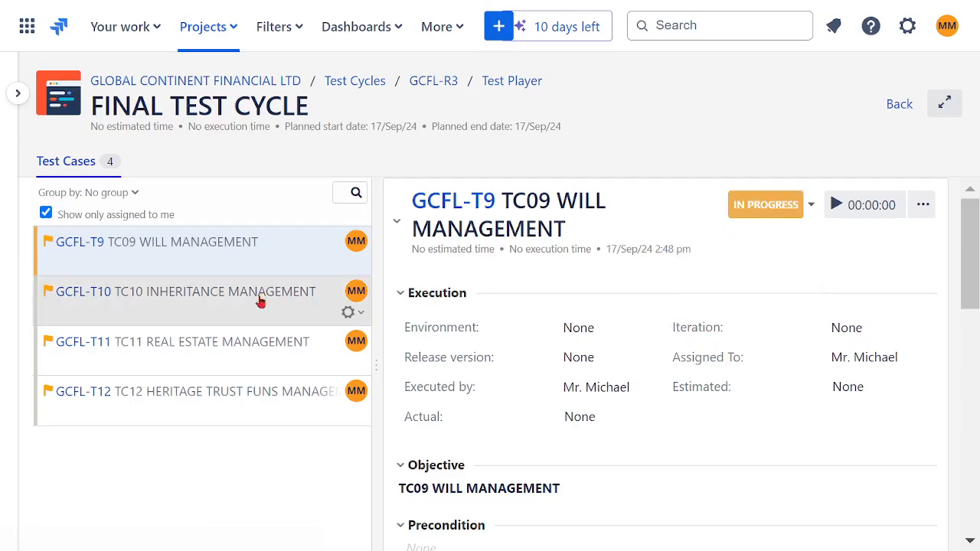
pyautogui.click(188, 293)
pyautogui.click(810, 207)
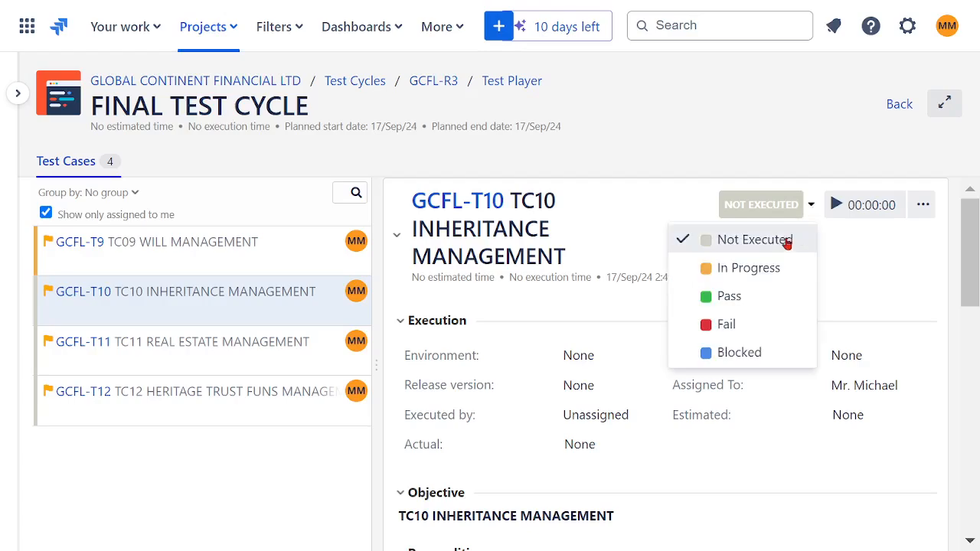
pyautogui.click(765, 269)
# Set TC11 REAL ESTATE MANAGEMENT to In Progress and try the same status for TC12 HERITAGE TRUST FUNS MANAGEMENT.
pyautogui.click(245, 343)
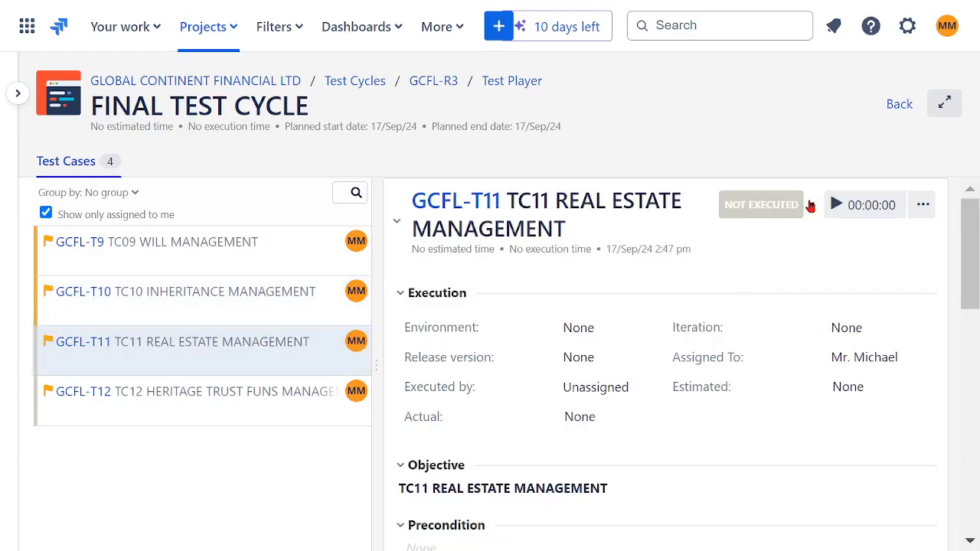
pyautogui.click(810, 205)
pyautogui.click(763, 208)
pyautogui.click(257, 406)
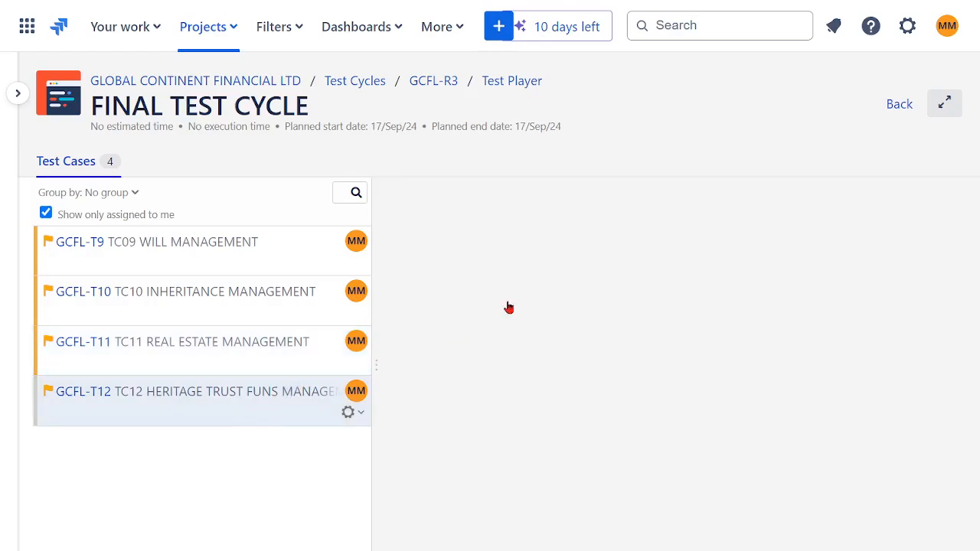
pyautogui.click(809, 206)
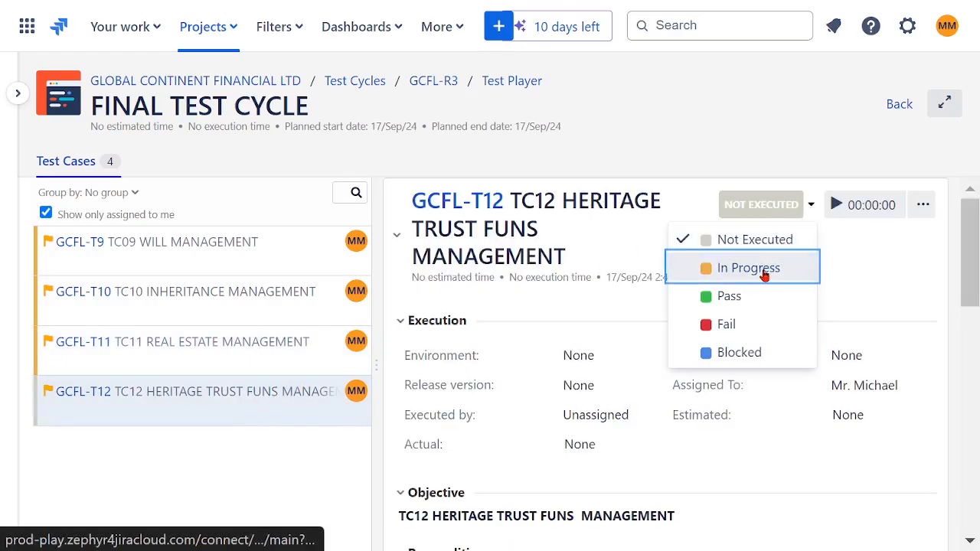
# Mark TC09 WILL MANAGEMENT as Pass in the test player.
pyautogui.click(237, 248)
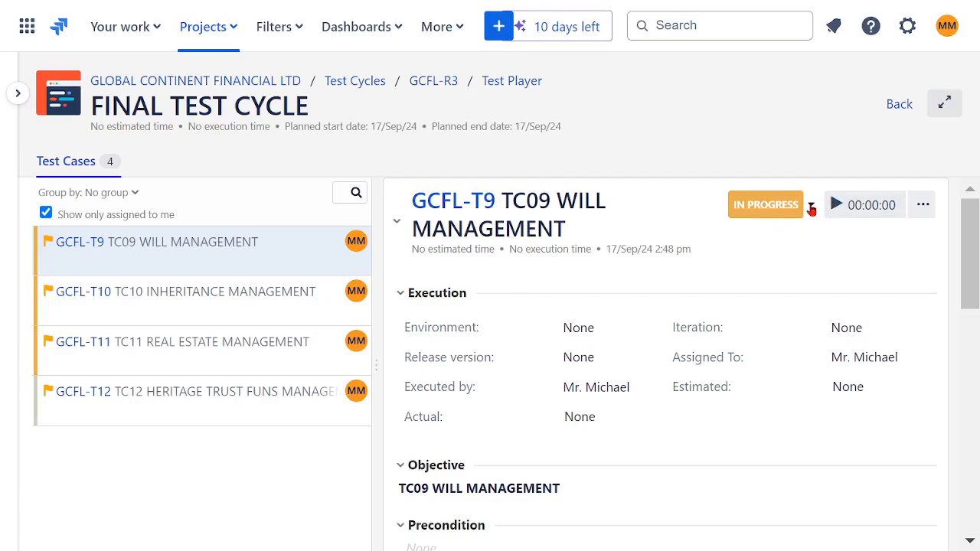
pyautogui.click(809, 205)
pyautogui.click(732, 296)
# Try to mark TC10 INHERITANCE MANAGEMENT as Blocked, and mark TC11 REAL ESTATE MANAGEMENT as Fail.
pyautogui.click(225, 293)
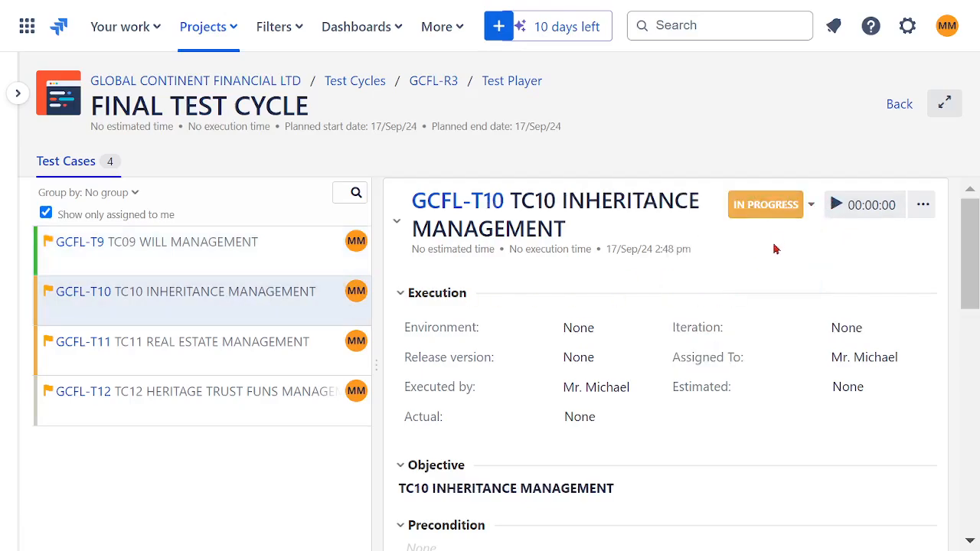
pyautogui.click(811, 206)
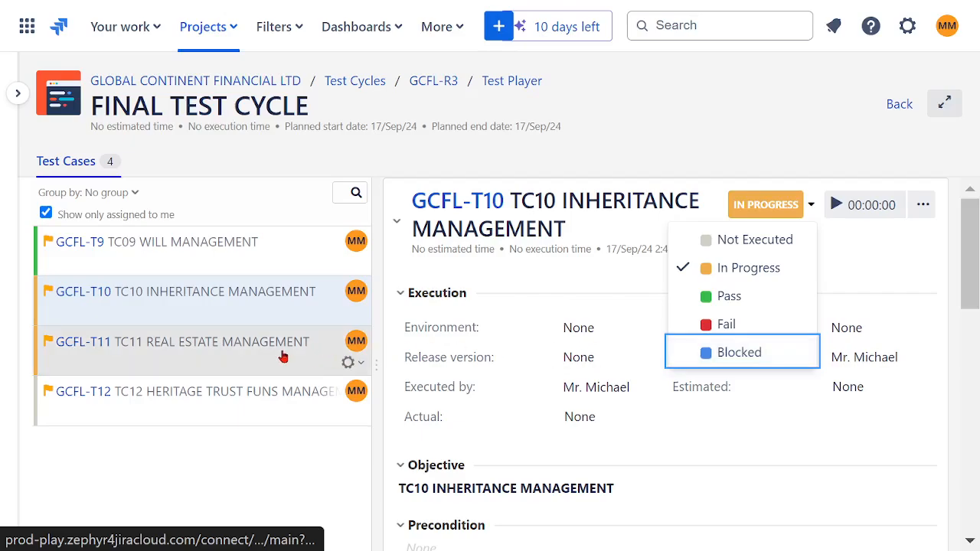
pyautogui.click(282, 354)
pyautogui.click(810, 205)
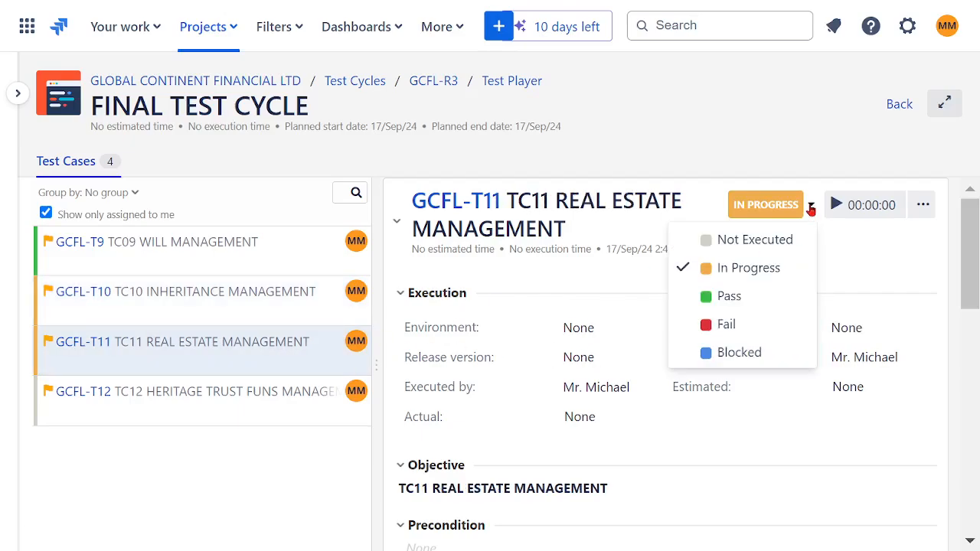
pyautogui.click(738, 324)
# Choose the Not Executed status for TC12 HERITAGE TRUST FUNS MANAGEMENT.
pyautogui.click(291, 409)
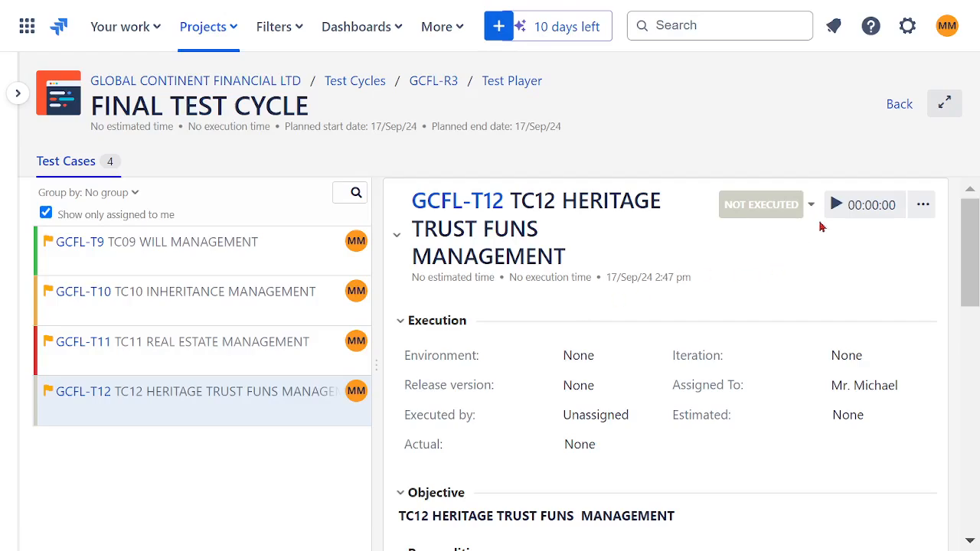
pyautogui.click(810, 205)
pyautogui.click(758, 240)
# Check the executions of TC10 and TC09, and mark TC10 INHERITANCE MANAGEMENT as Blocked.
pyautogui.click(212, 303)
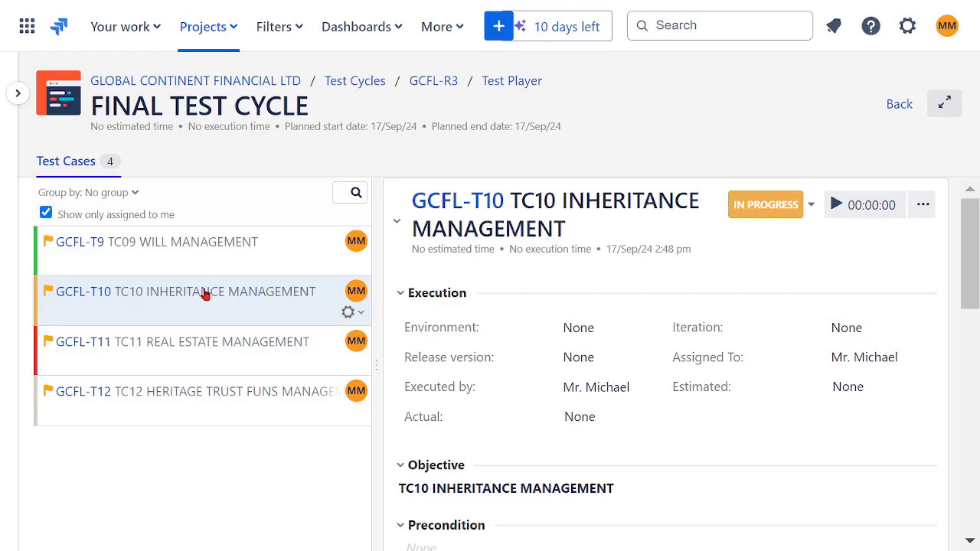
pyautogui.click(220, 254)
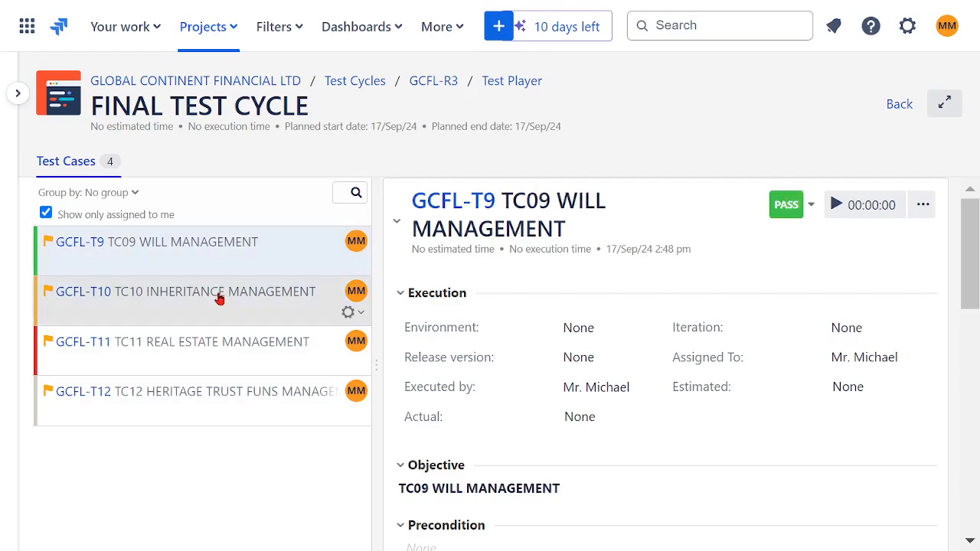
pyautogui.click(218, 299)
pyautogui.click(811, 207)
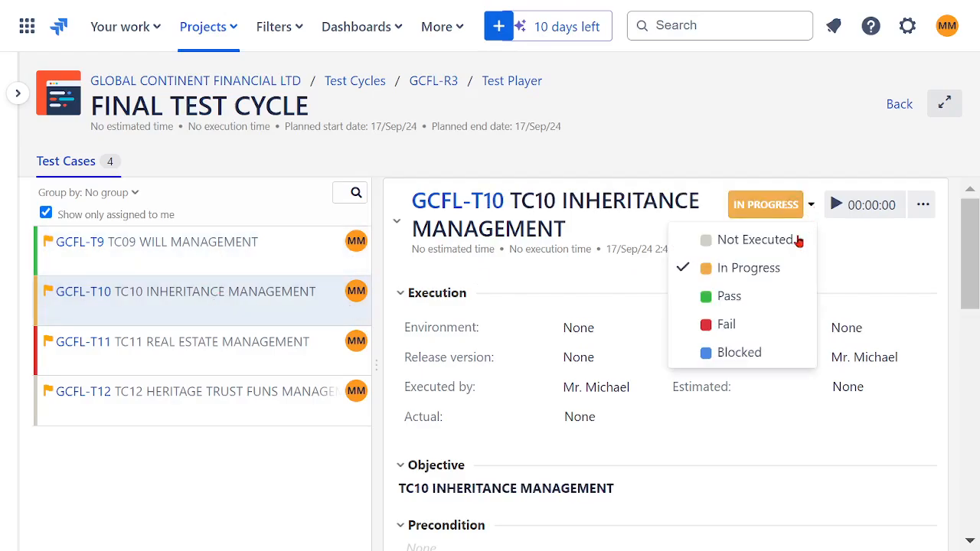
pyautogui.click(749, 353)
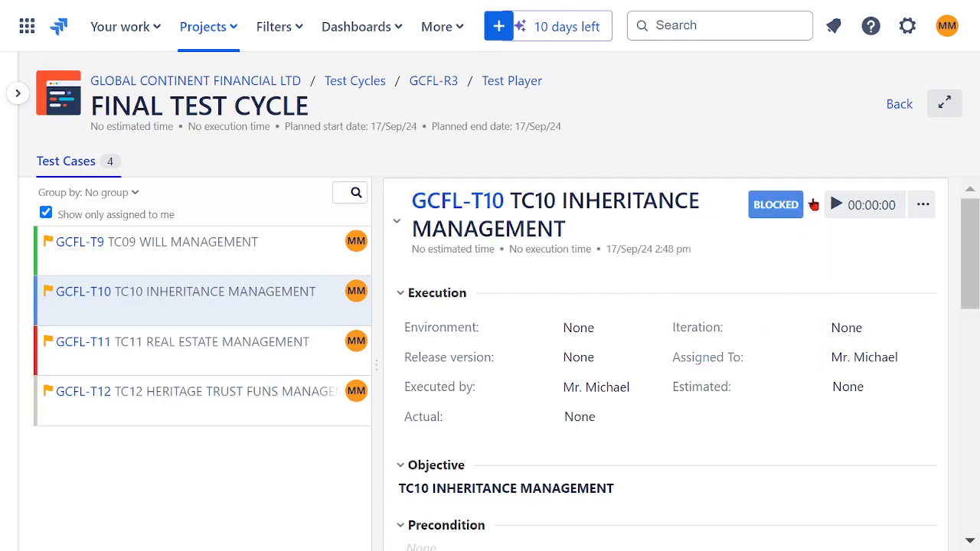
# Switch TC10 INHERITANCE MANAGEMENT back to In Progress and mark it as Pass.
pyautogui.click(813, 205)
pyautogui.click(772, 267)
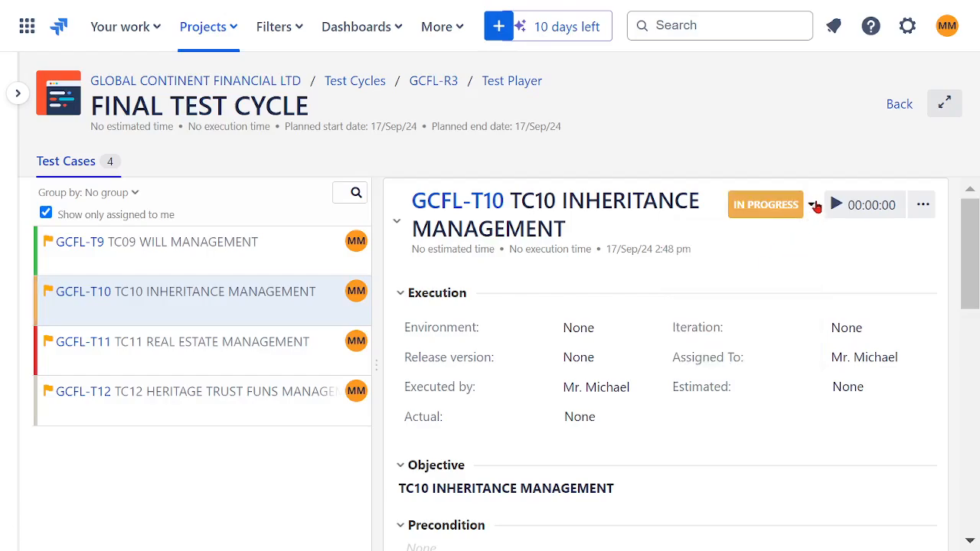
pyautogui.click(813, 207)
pyautogui.click(744, 297)
# Switch TC11 REAL ESTATE MANAGEMENT back to In Progress and mark it as Pass.
pyautogui.moveTo(115, 341); pyautogui.dragTo(259, 354)
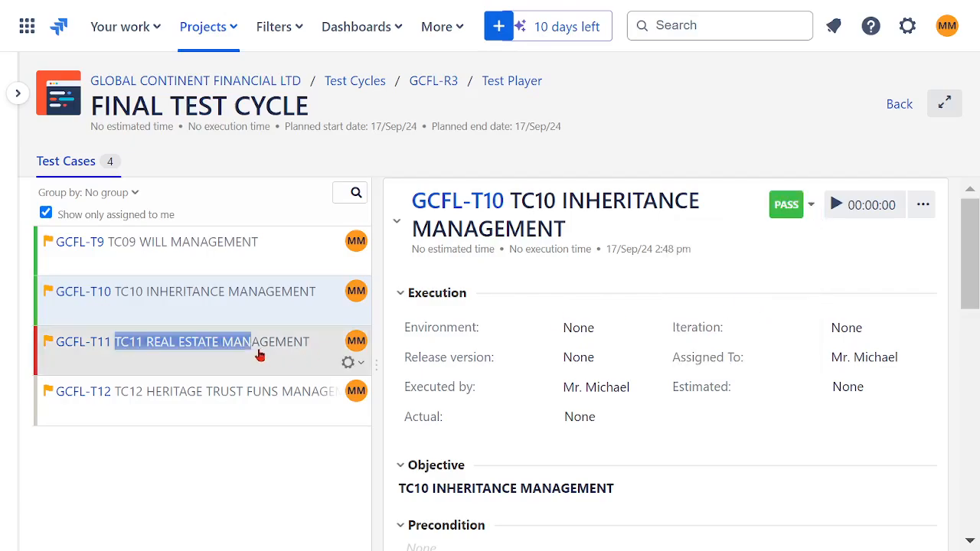
pyautogui.click(813, 207)
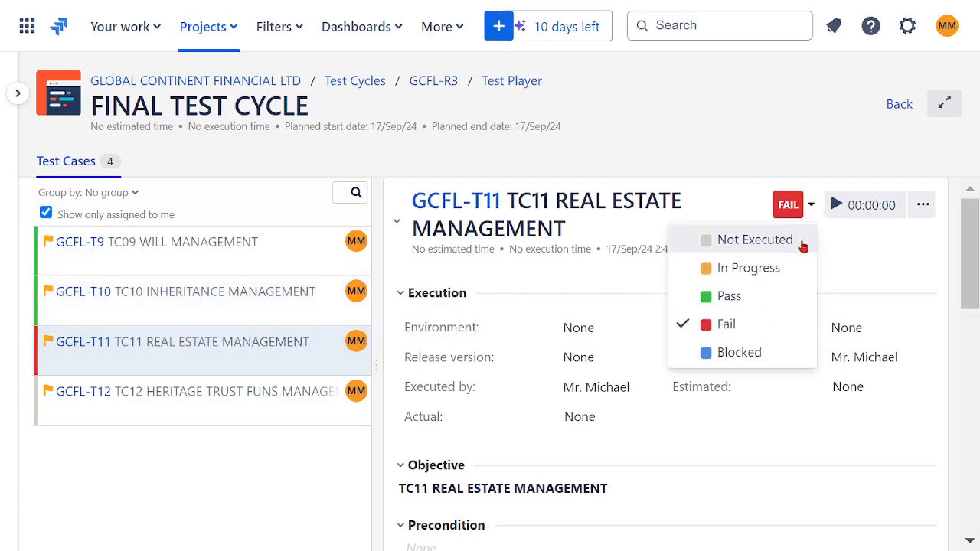
pyautogui.click(748, 276)
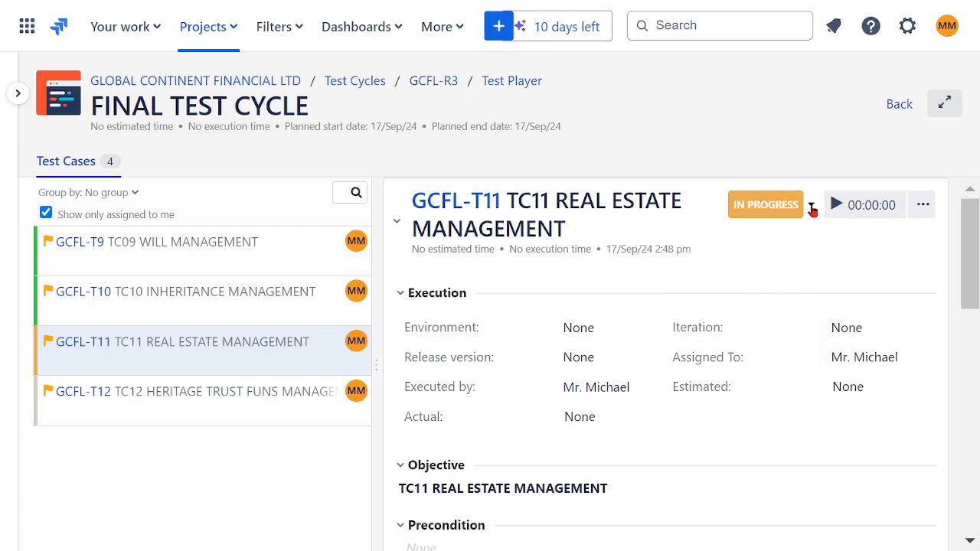
pyautogui.click(811, 208)
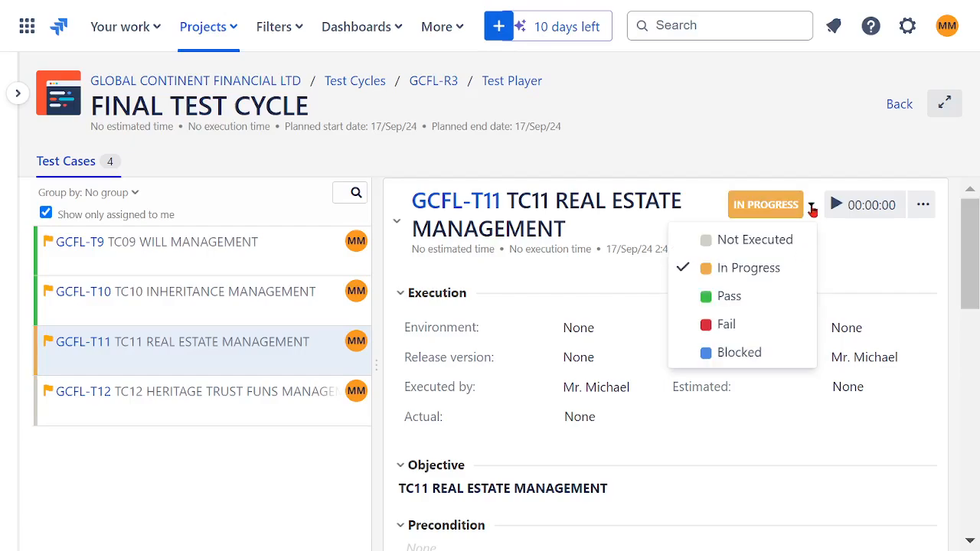
pyautogui.click(746, 298)
# Set TC12 HERITAGE TRUST FUNS MANAGEMENT to In Progress and mark it as Pass.
pyautogui.click(226, 403)
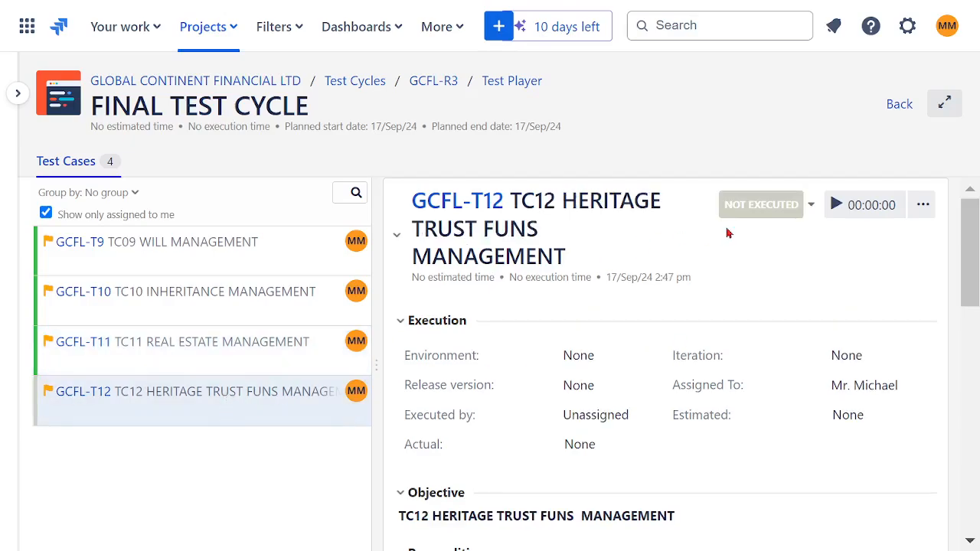
pyautogui.click(813, 209)
pyautogui.click(790, 266)
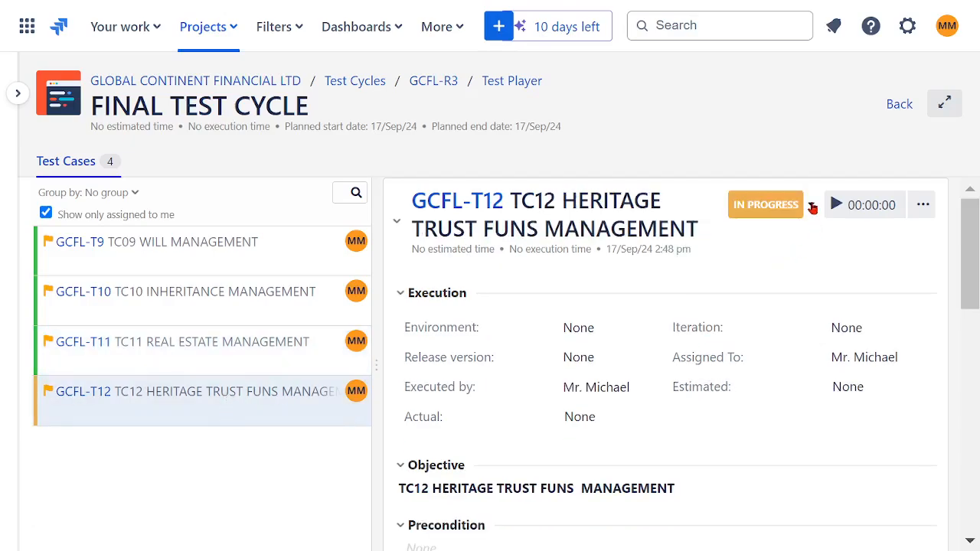
pyautogui.click(811, 205)
pyautogui.click(727, 296)
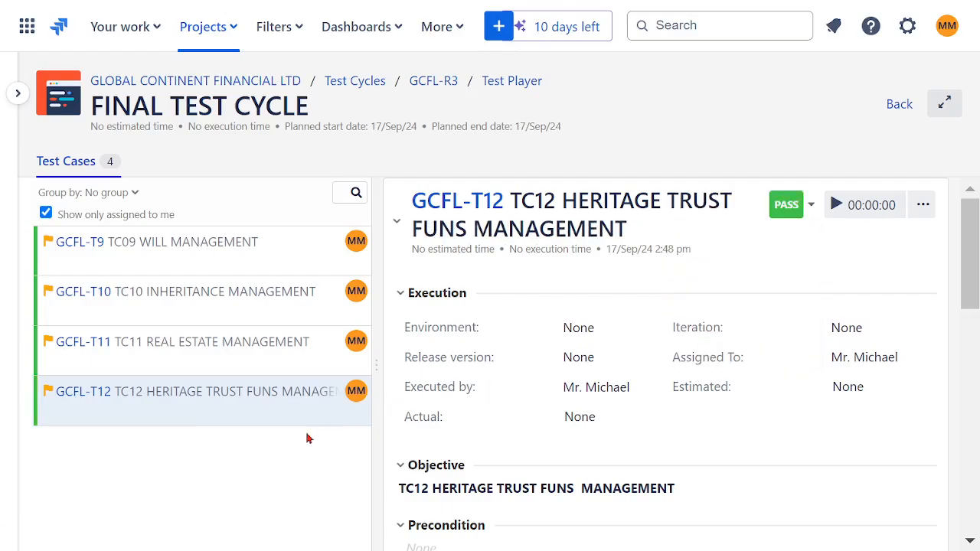
# Check the executions of TC09 through TC12 in FINAL TEST CYCLE and return to the list of test cycles.
pyautogui.click(222, 274)
pyautogui.click(235, 305)
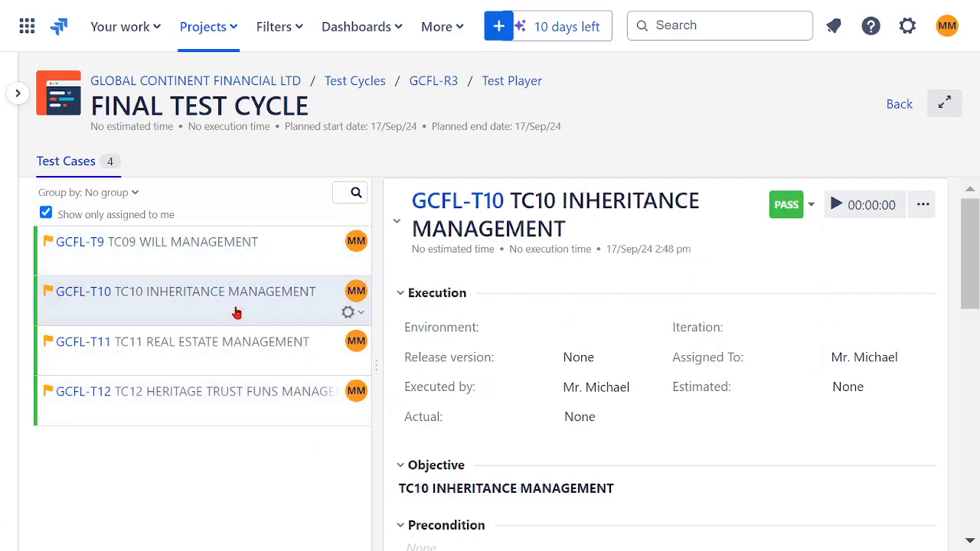
pyautogui.click(241, 346)
pyautogui.click(238, 387)
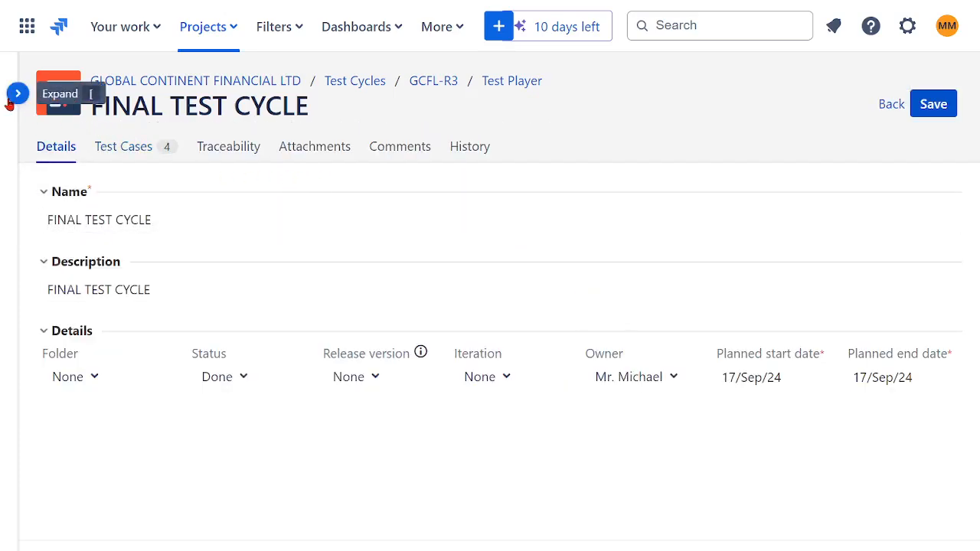
pyautogui.click(888, 105)
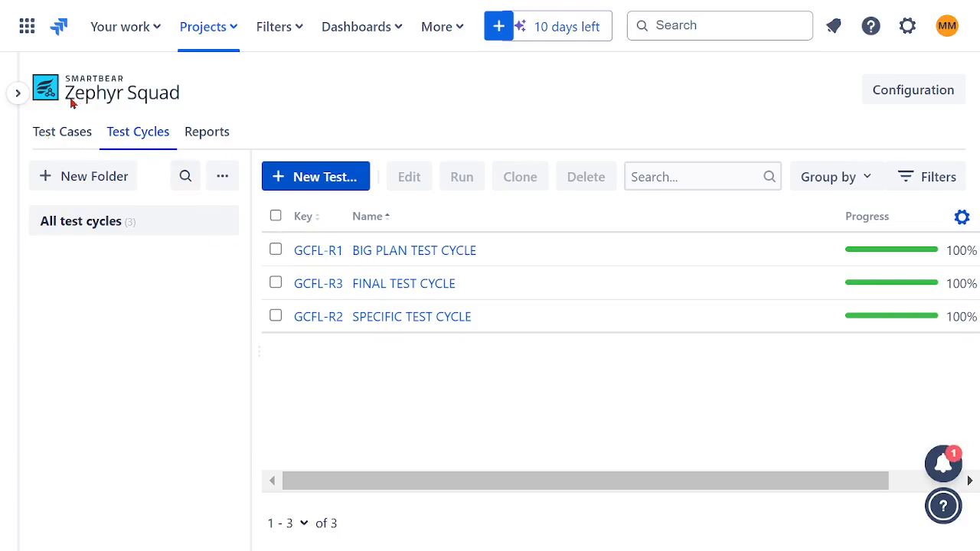
# Review the test cases in the TF01 GENERAL FINANCE, TF02 INSURANCE and TF03 WEALTH folders.
pyautogui.click(68, 133)
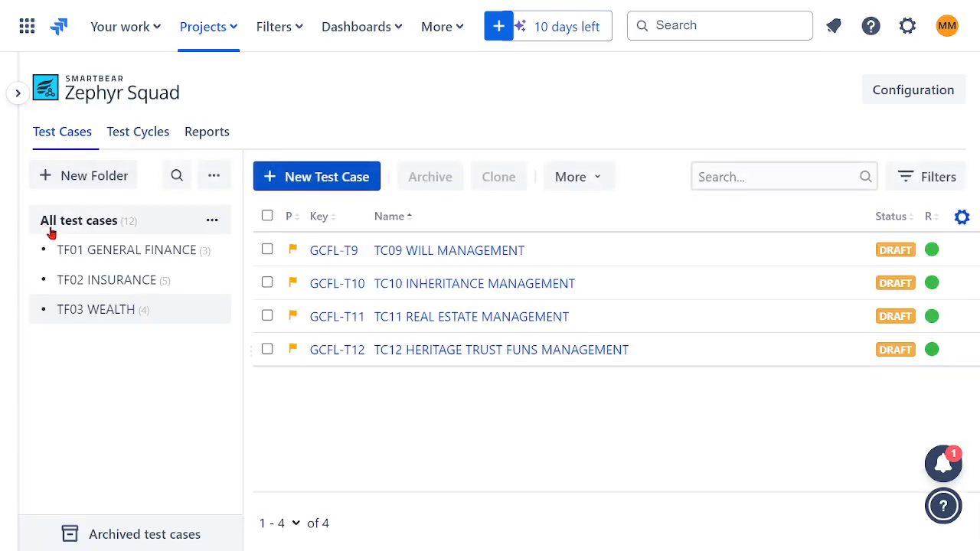
pyautogui.click(107, 253)
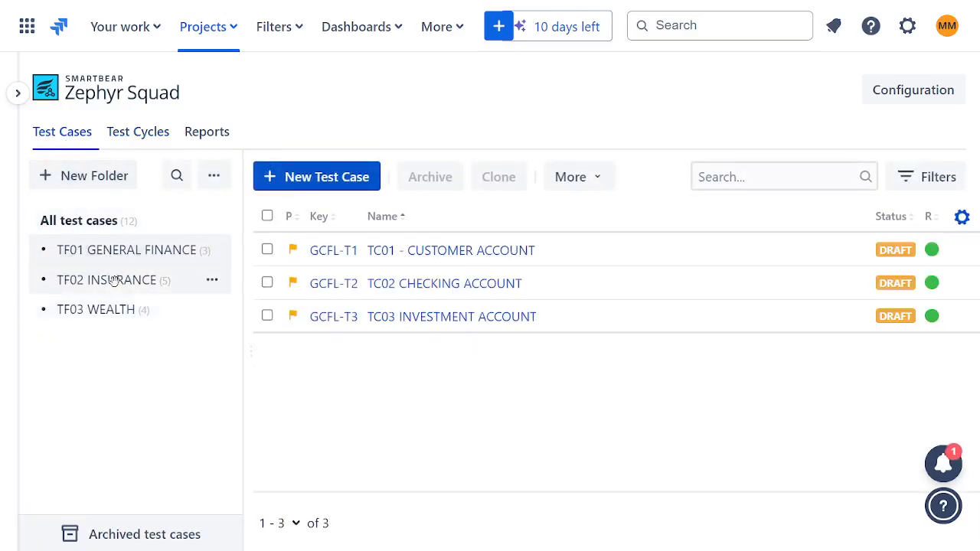
pyautogui.click(114, 282)
pyautogui.click(105, 314)
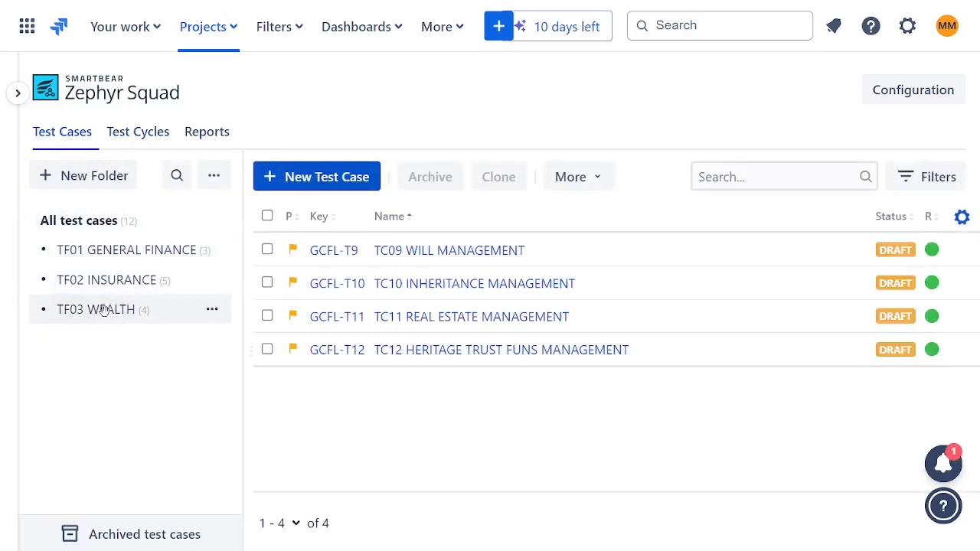
pyautogui.click(94, 251)
pyautogui.click(95, 282)
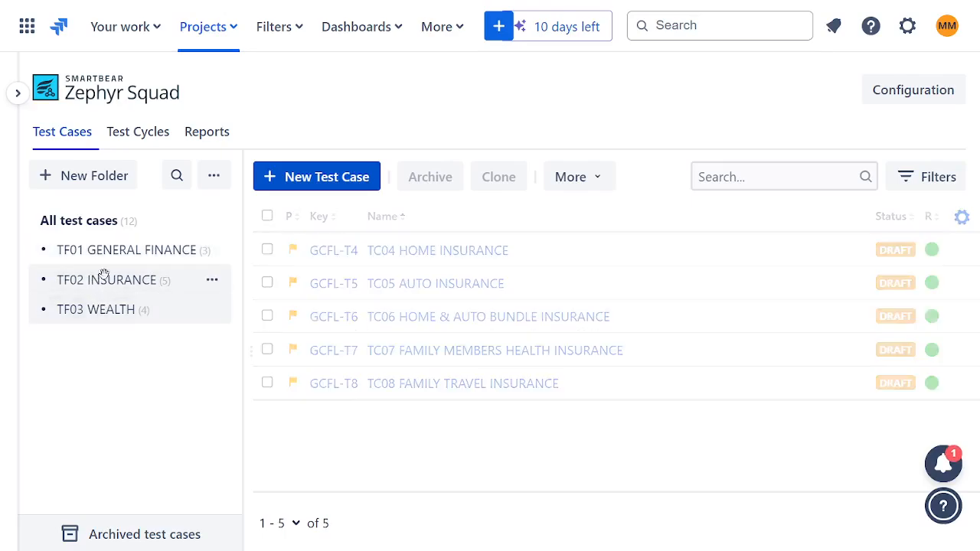
pyautogui.click(107, 314)
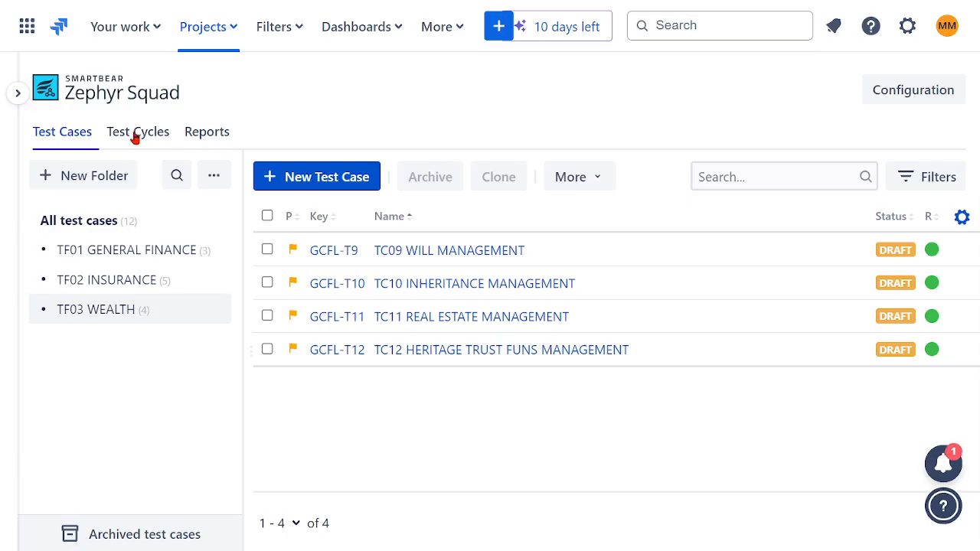
# Check the progress and status of the BIG PLAN, FINAL and SPECIFIC test cycles.
pyautogui.click(134, 133)
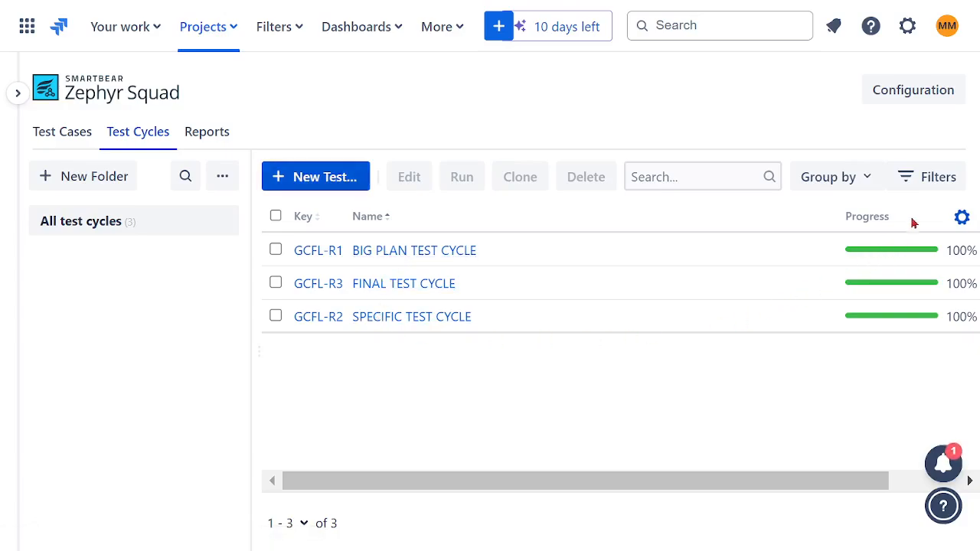
pyautogui.moveTo(740, 480); pyautogui.dragTo(829, 477)
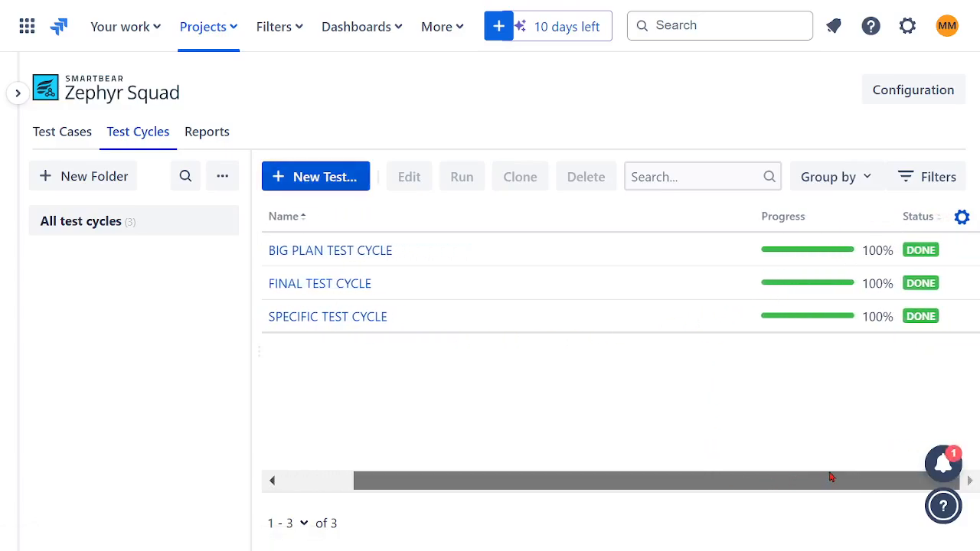
pyautogui.moveTo(761, 307); pyautogui.dragTo(766, 322)
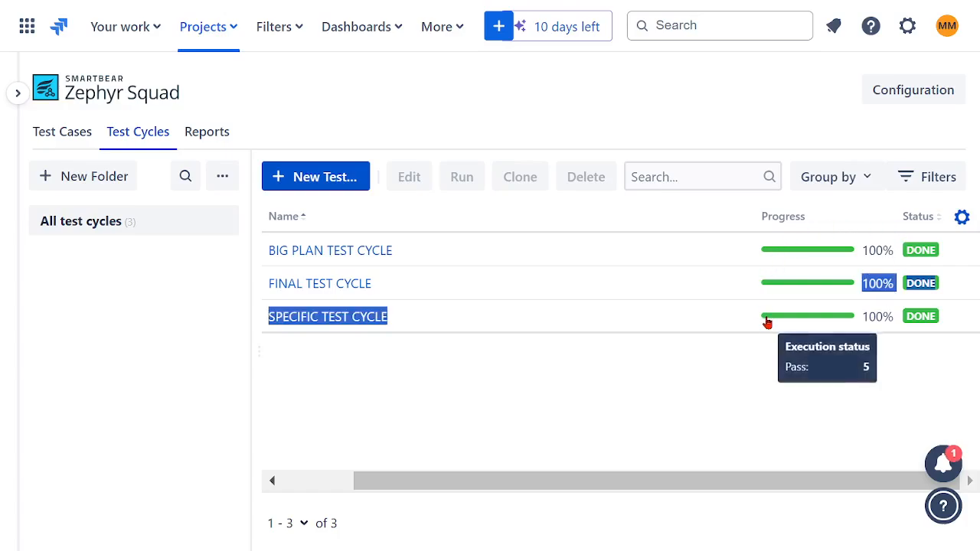
pyautogui.click(689, 286)
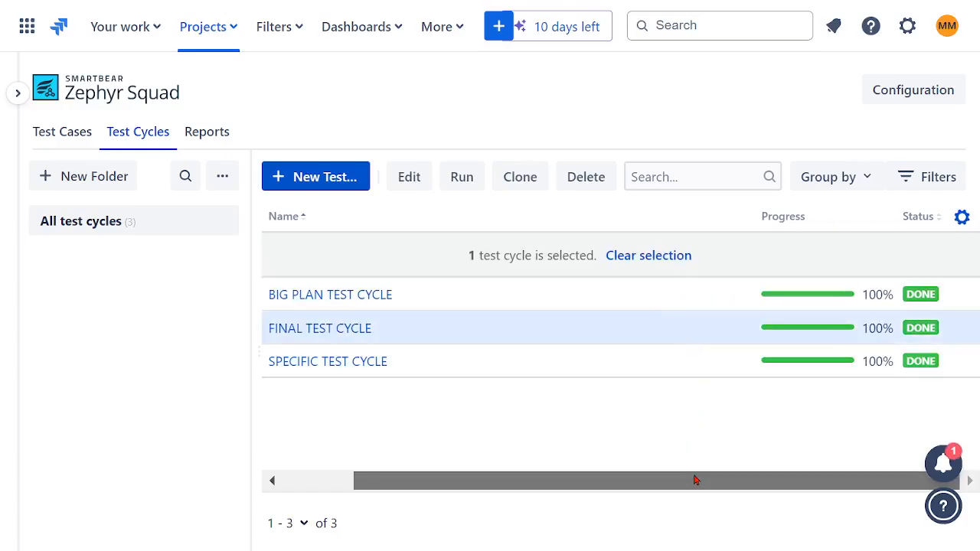
pyautogui.hscroll(-2, 689, 417)
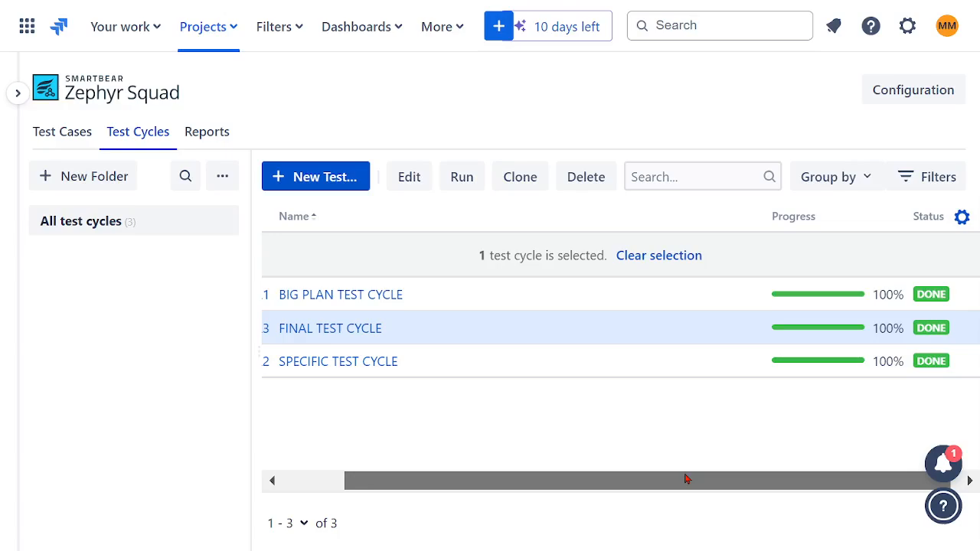
# Open the Zephyr Squad reports and browse through the available report types.
pyautogui.click(204, 136)
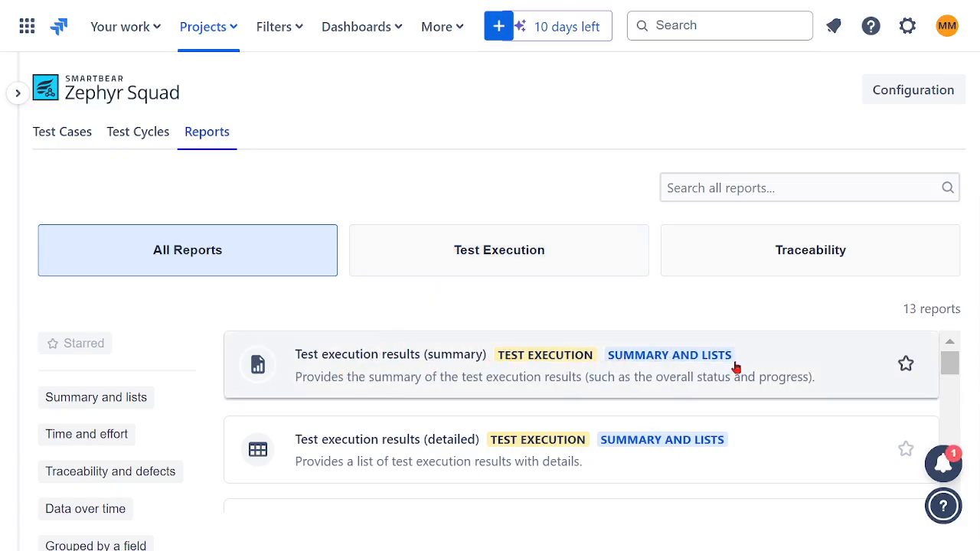
pyautogui.scroll(-2, 736, 368)
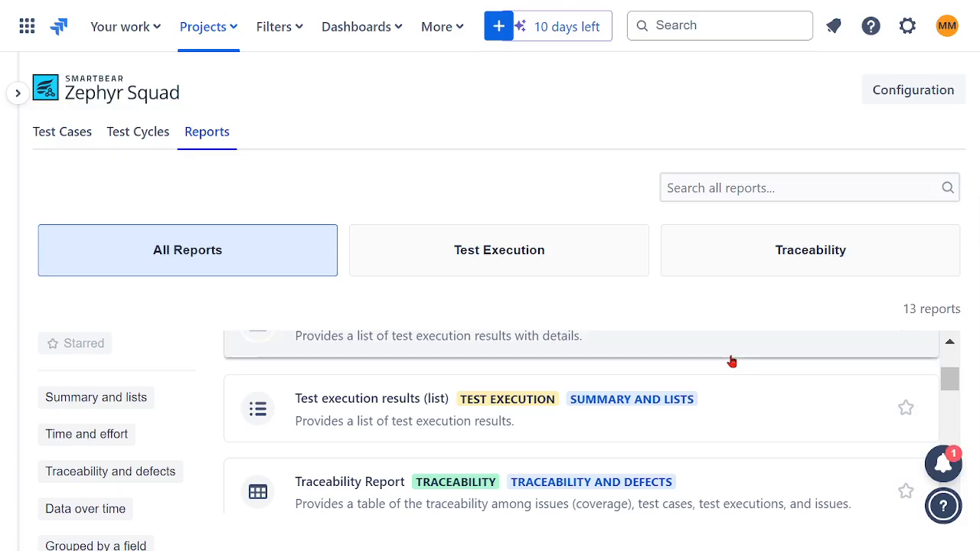
pyautogui.scroll(-3, 733, 361)
pyautogui.scroll(-10, 761, 358)
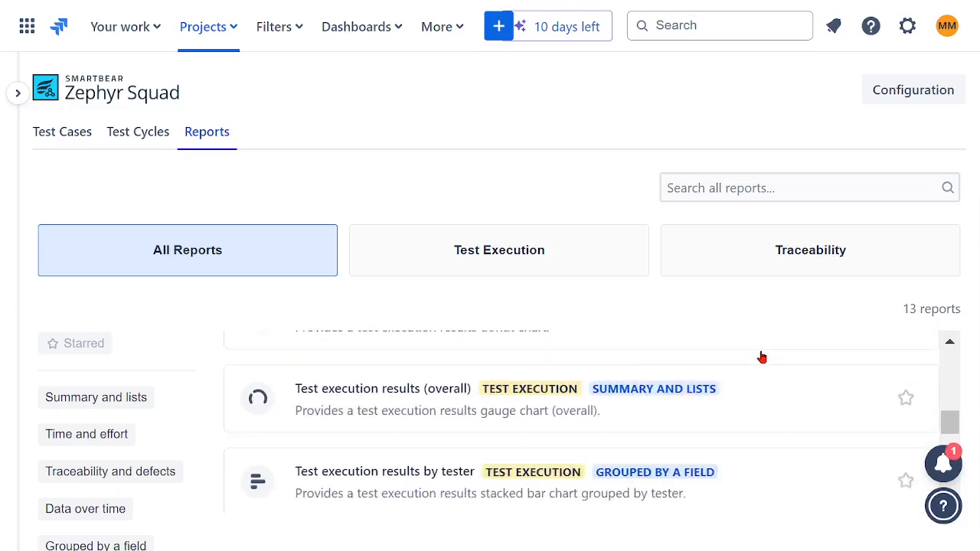
pyautogui.scroll(15, 753, 345)
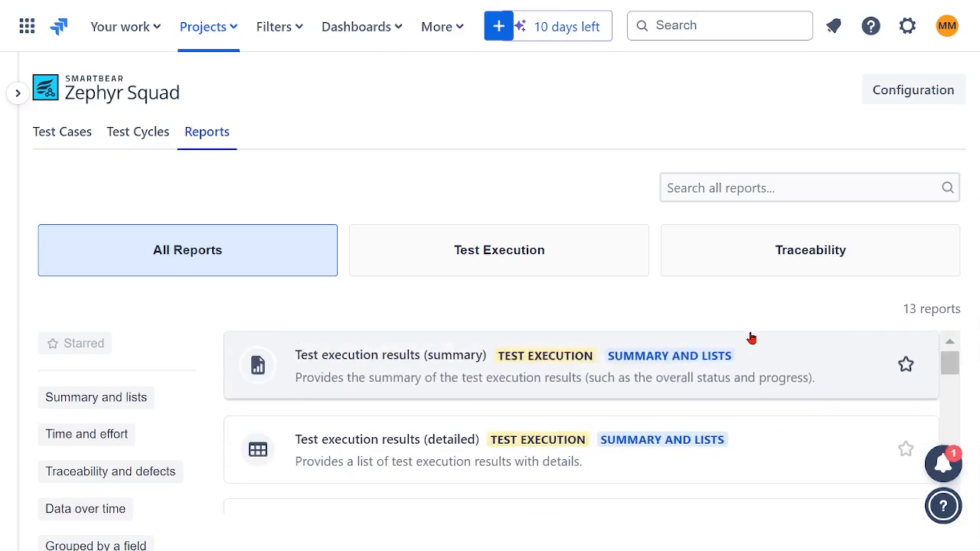
# Generate the Test execution results (summary) report for GCFL with no filters and Last Test Execution results.
pyautogui.click(546, 357)
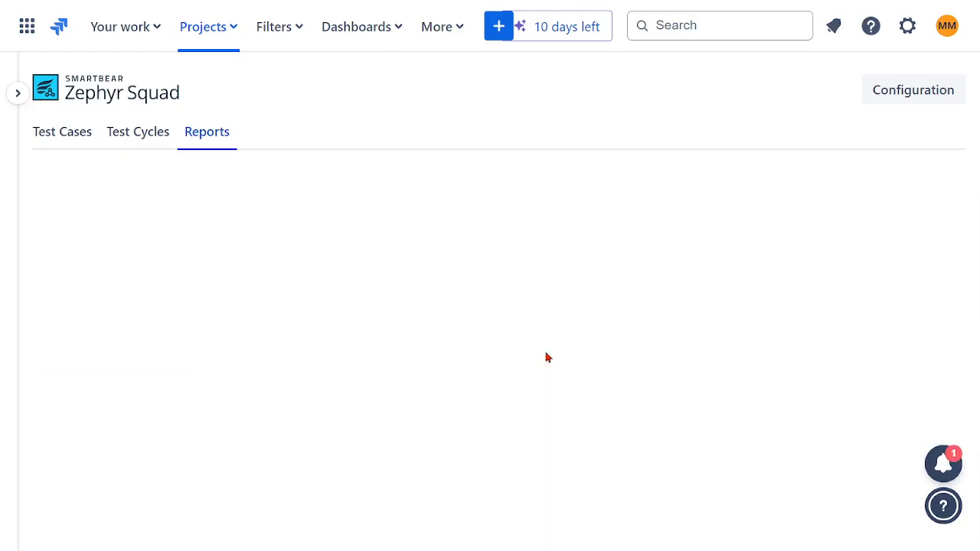
pyautogui.scroll(-4, 652, 315)
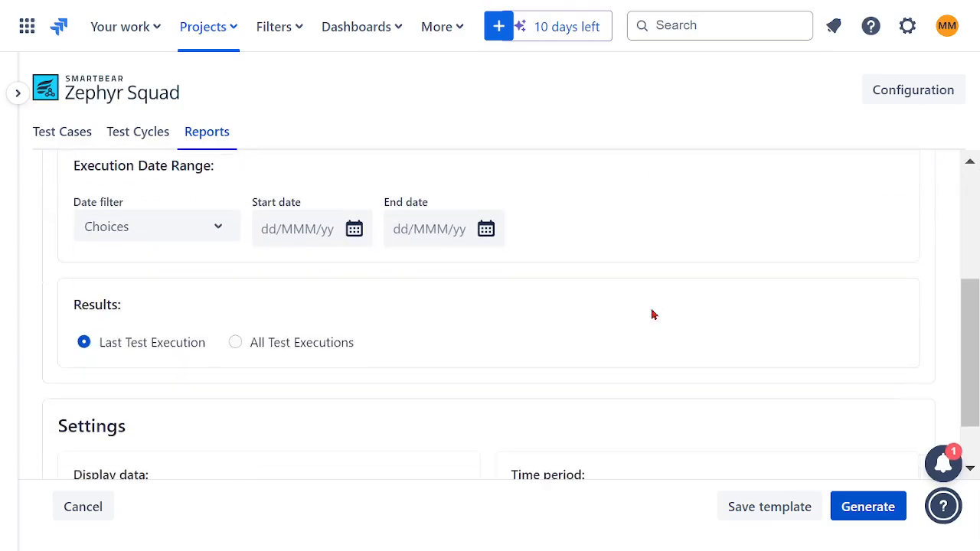
pyautogui.scroll(4, 652, 316)
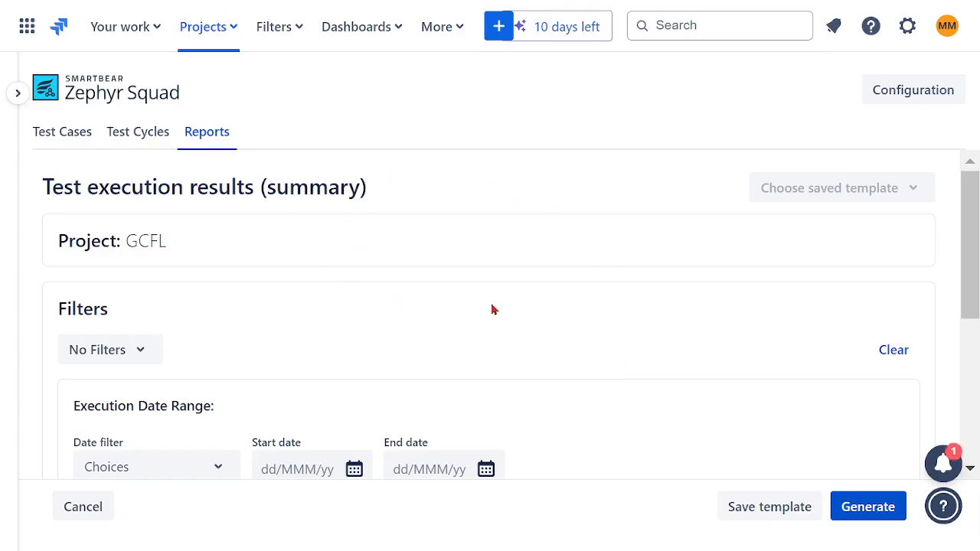
pyautogui.scroll(-2, 494, 309)
pyautogui.scroll(-2, 610, 365)
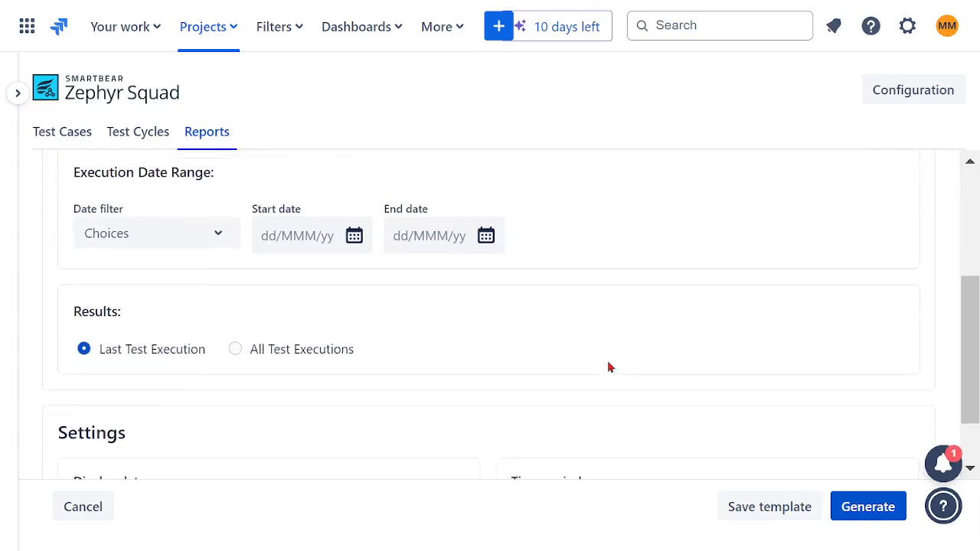
pyautogui.click(868, 508)
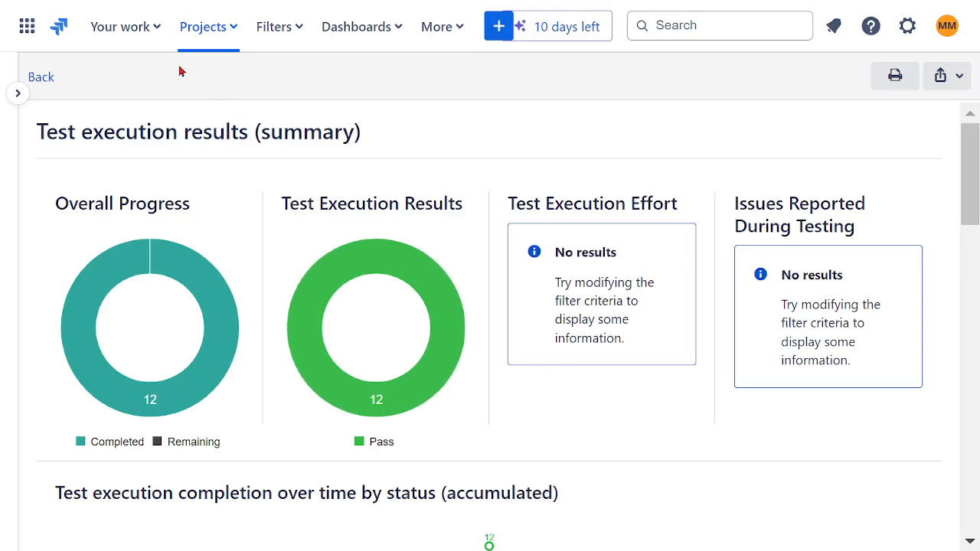
# Leave the summary report and open the GLOBAL CONTINENT FINANCIAL LTD (GCFL) project board with its project navigation expanded.
pyautogui.click(46, 84)
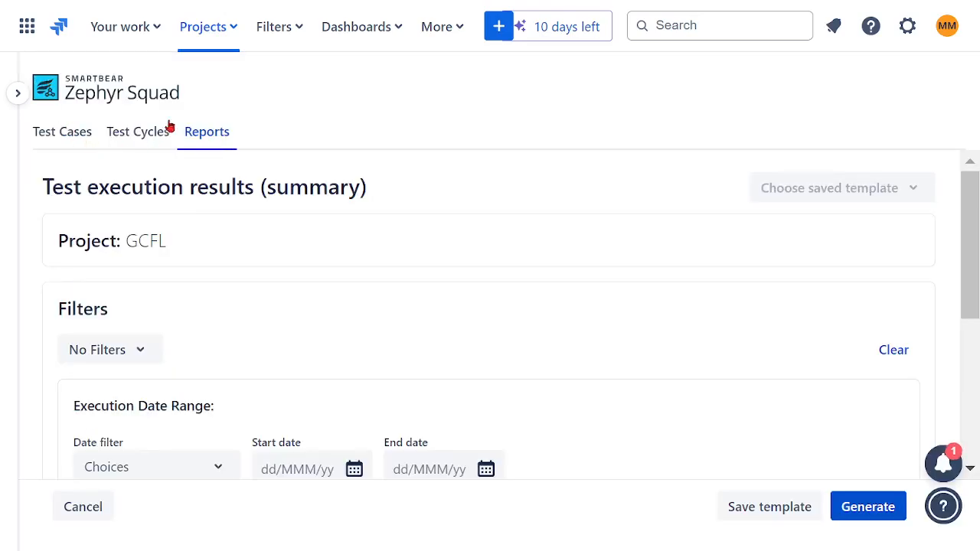
pyautogui.click(239, 36)
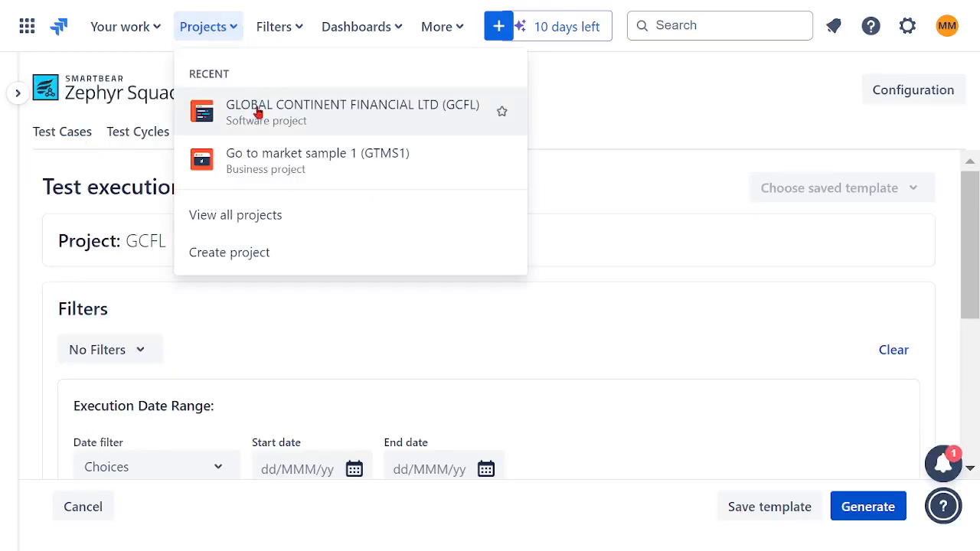
pyautogui.click(254, 135)
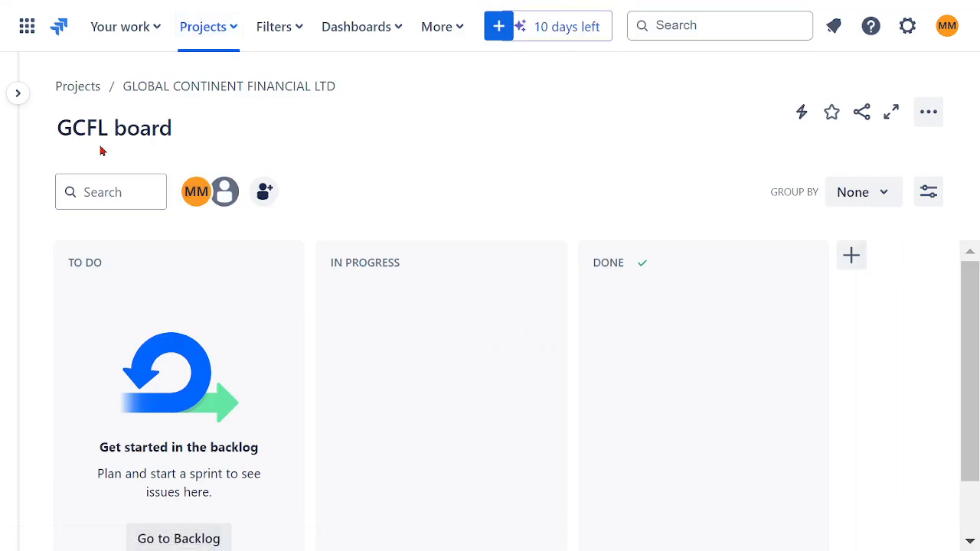
pyautogui.click(18, 94)
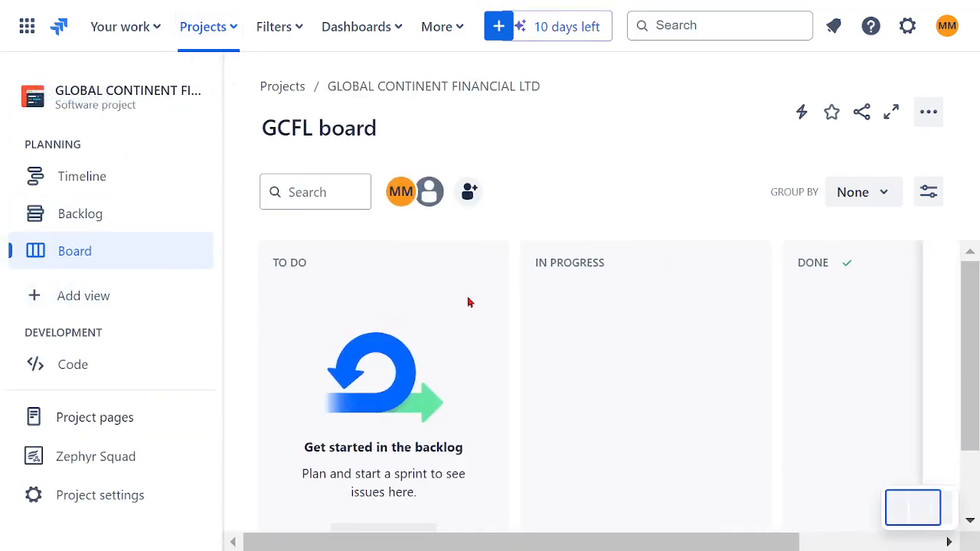